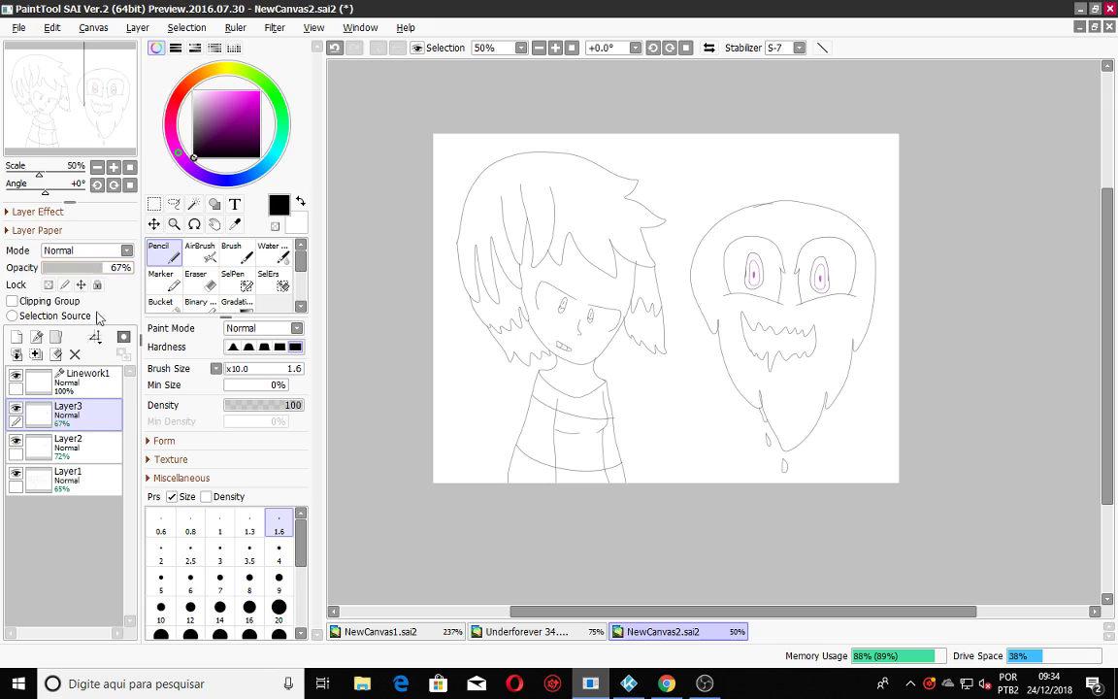
On the Linework1 layer, trace the boy's two central fringe strands with the 1.6 Curve tool.
left_click(107, 384)
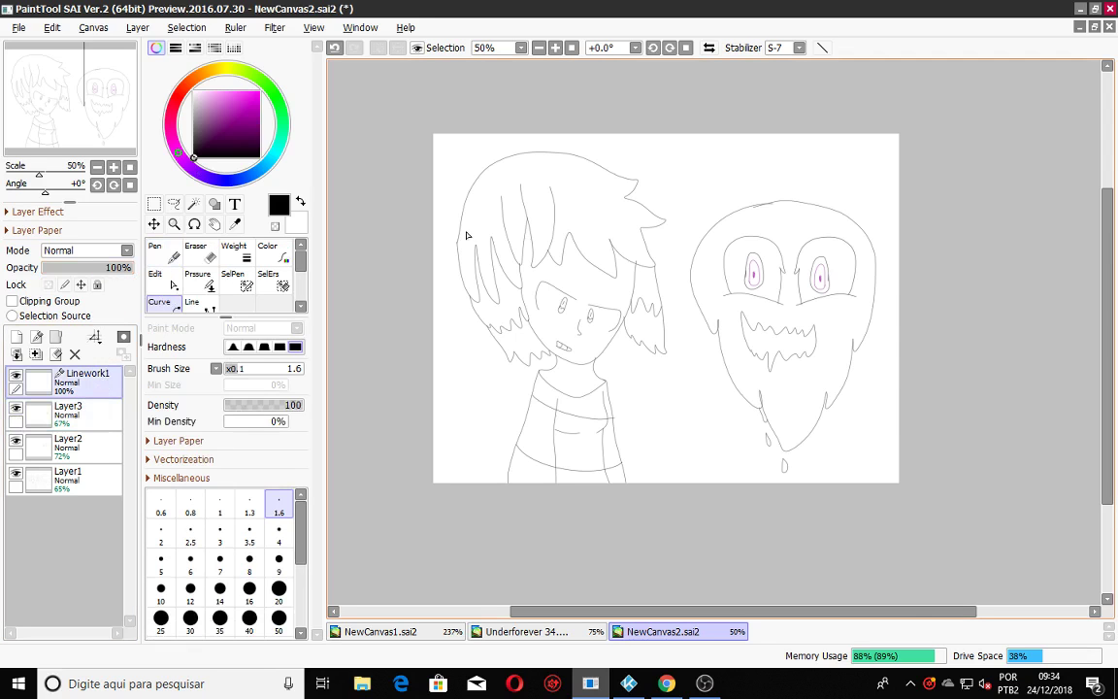
scroll(466, 232, "up", 2)
scroll(522, 153, "up", 4)
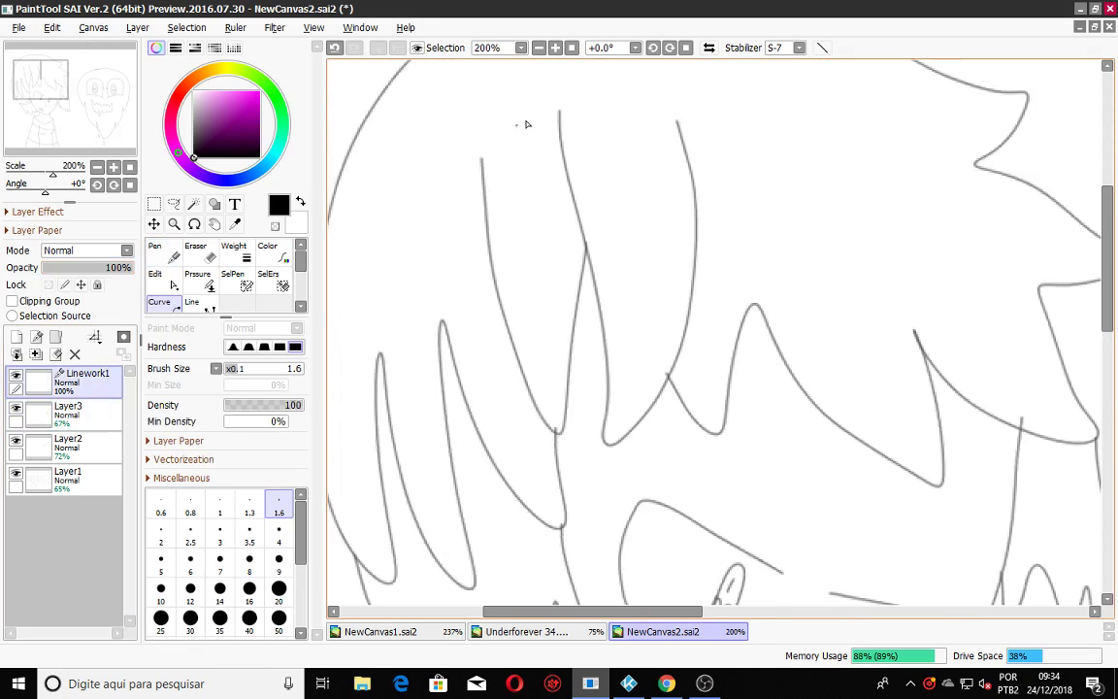
left_click(574, 141)
left_click(612, 291)
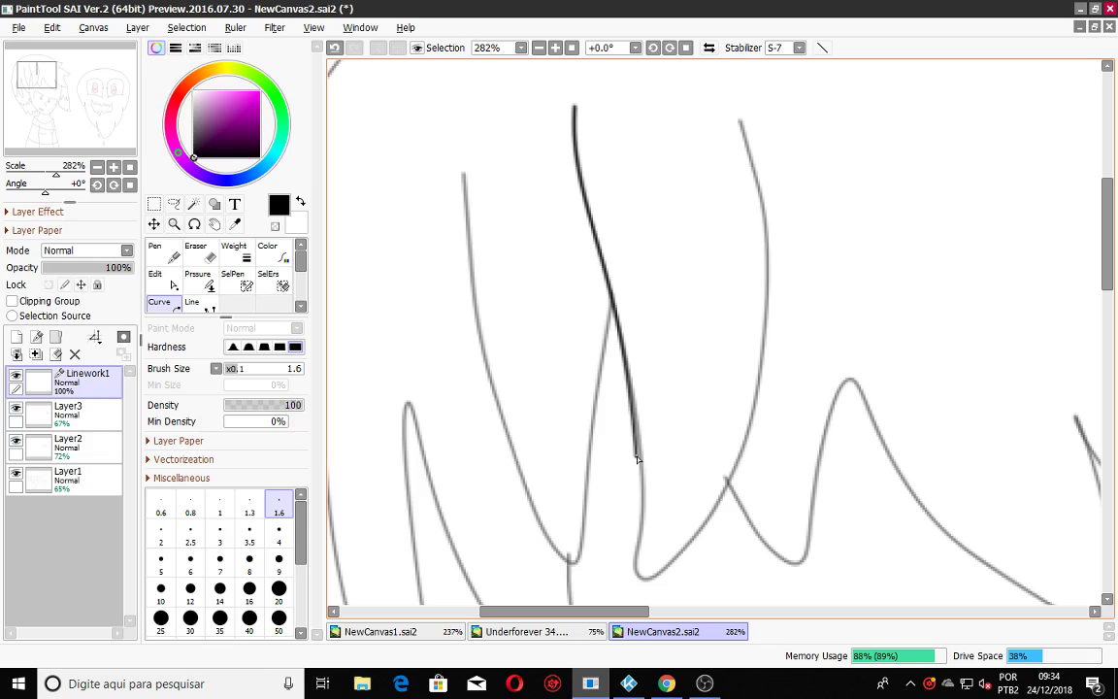
left_click(642, 460)
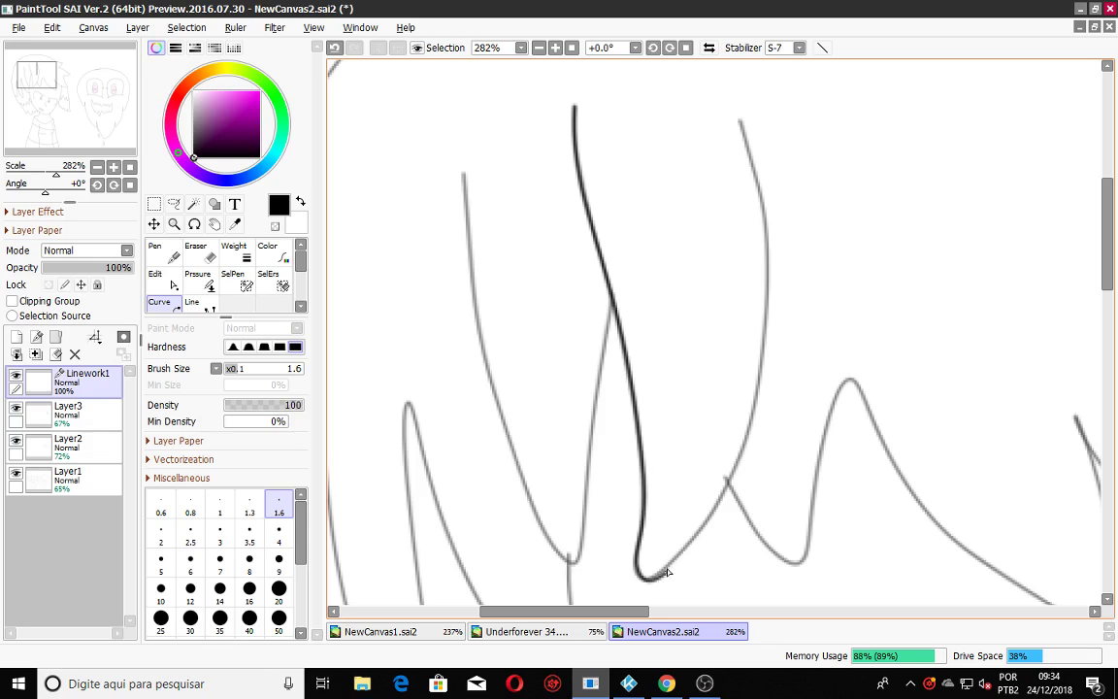
left_click(670, 568)
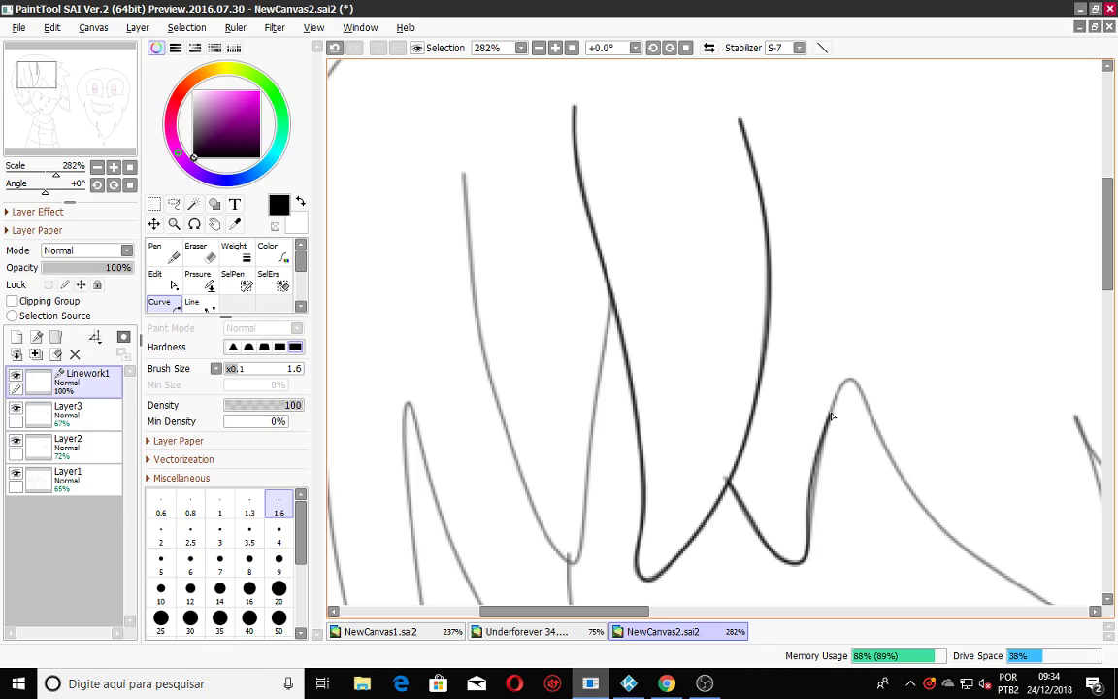
Trace the fringe from the peak beside the central strands down to the long pointed tuft over the face's right side.
left_click(843, 378)
double_click(946, 580)
scroll(941, 580, "down", 5)
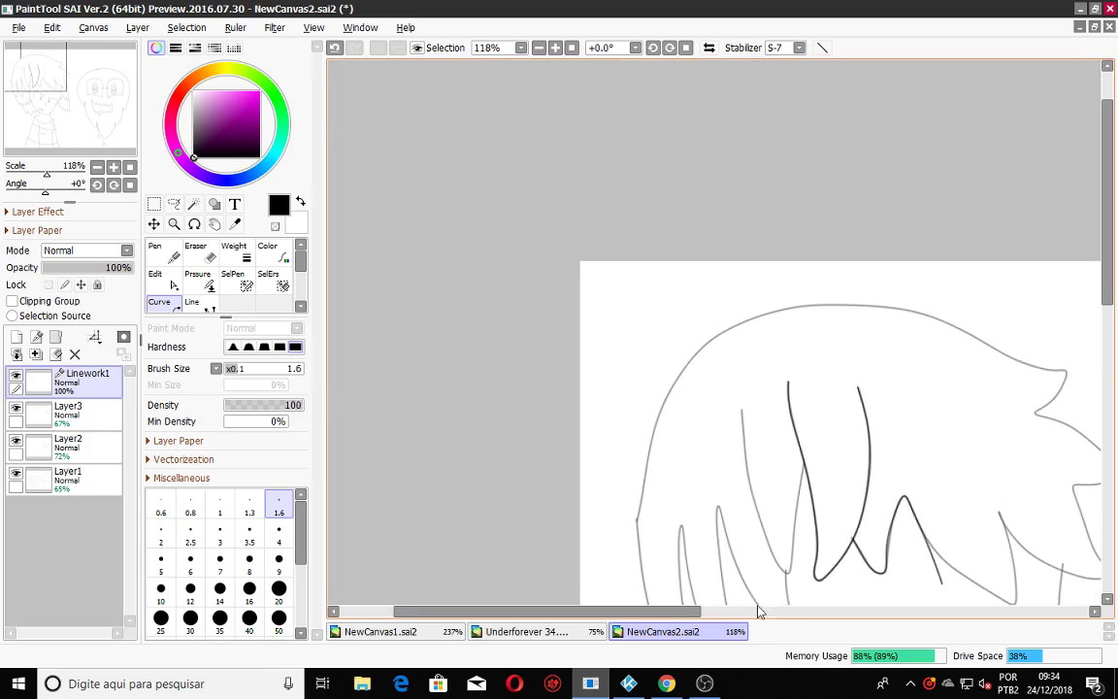
left_click_drag(701, 615, 793, 614)
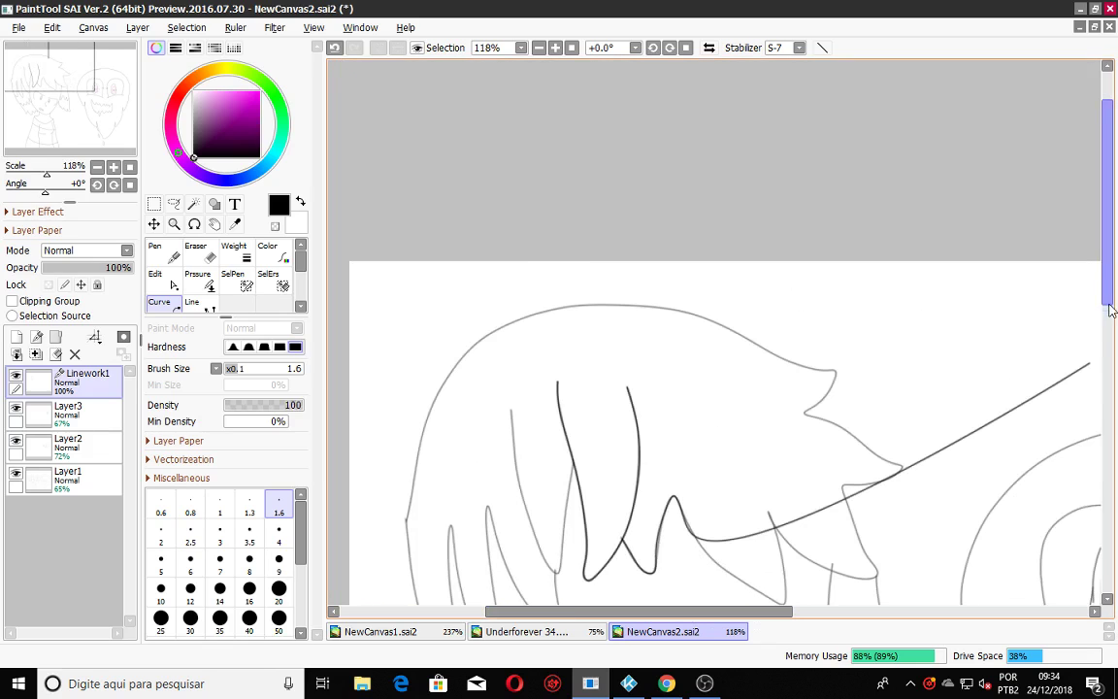
scroll(798, 423, "down", 3)
scroll(790, 426, "up", 3)
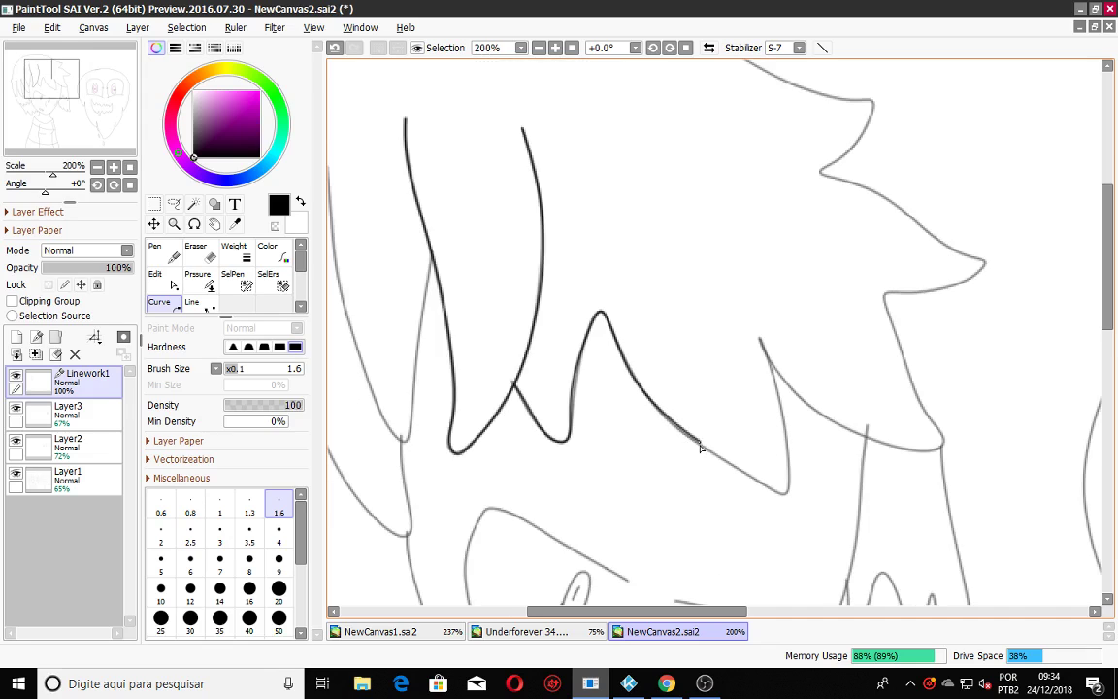
left_click(788, 496)
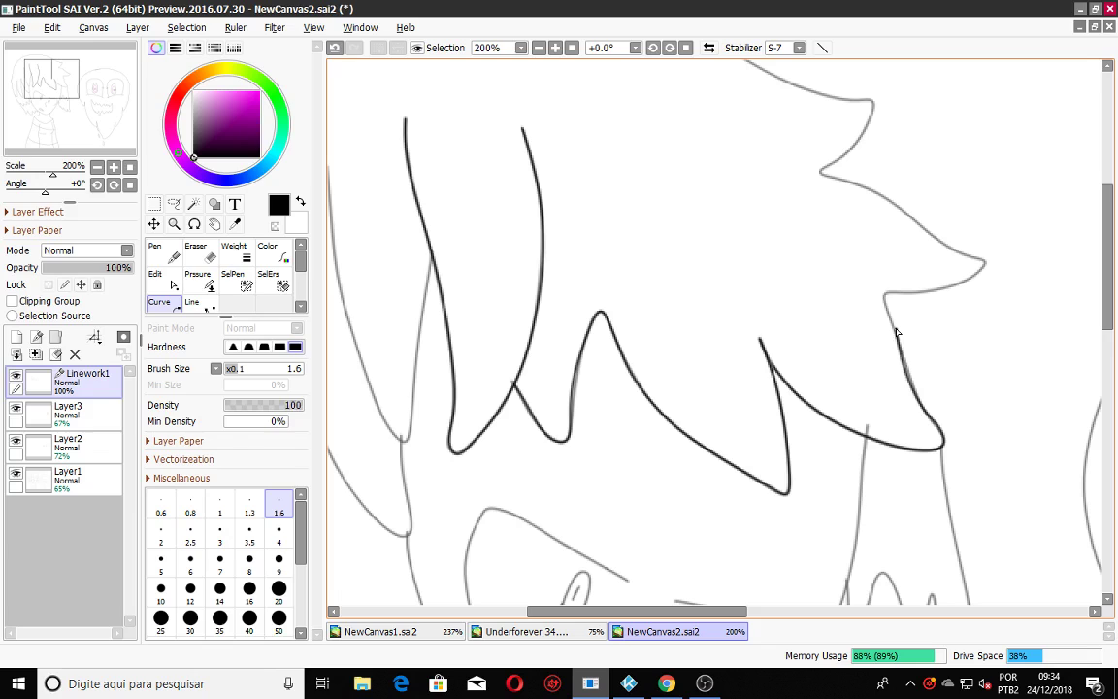
Trace the lower hair spike on the head's right side, ending at the notch below the upper spike.
scroll(898, 311, "up", 3)
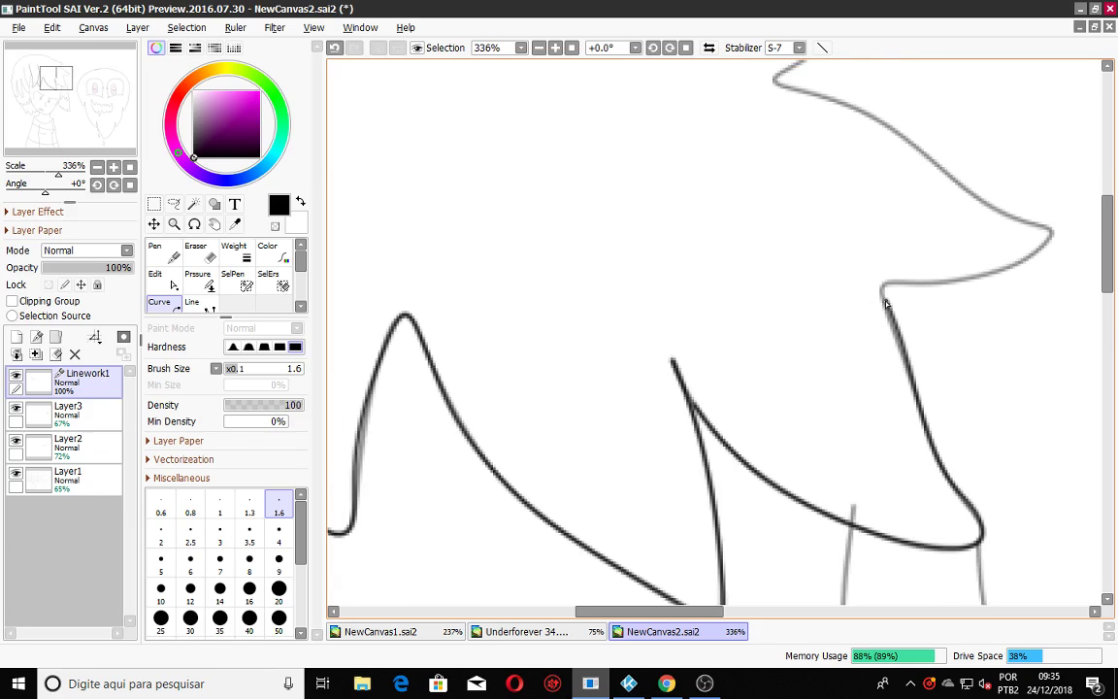
left_click(883, 287)
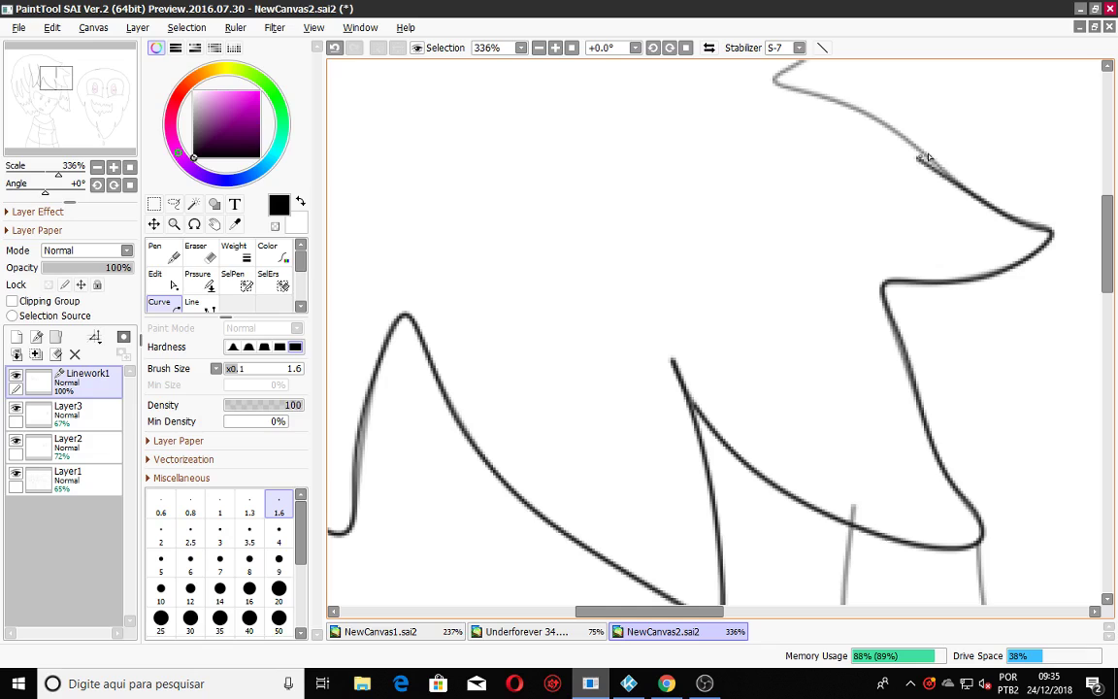
left_click(773, 82)
key("Return")
Trace the upper hair spike from the notch to its tip and start the crown outline from there.
left_click_drag(1108, 256, 1108, 204)
left_click(777, 366)
left_click(813, 342)
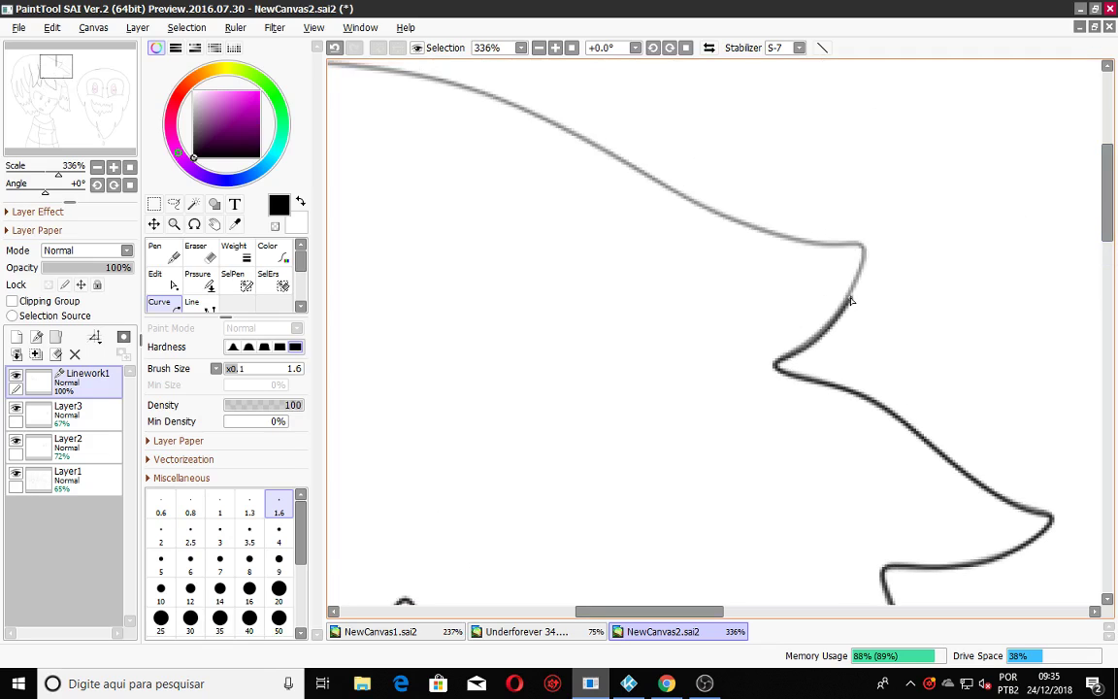
left_click(862, 249)
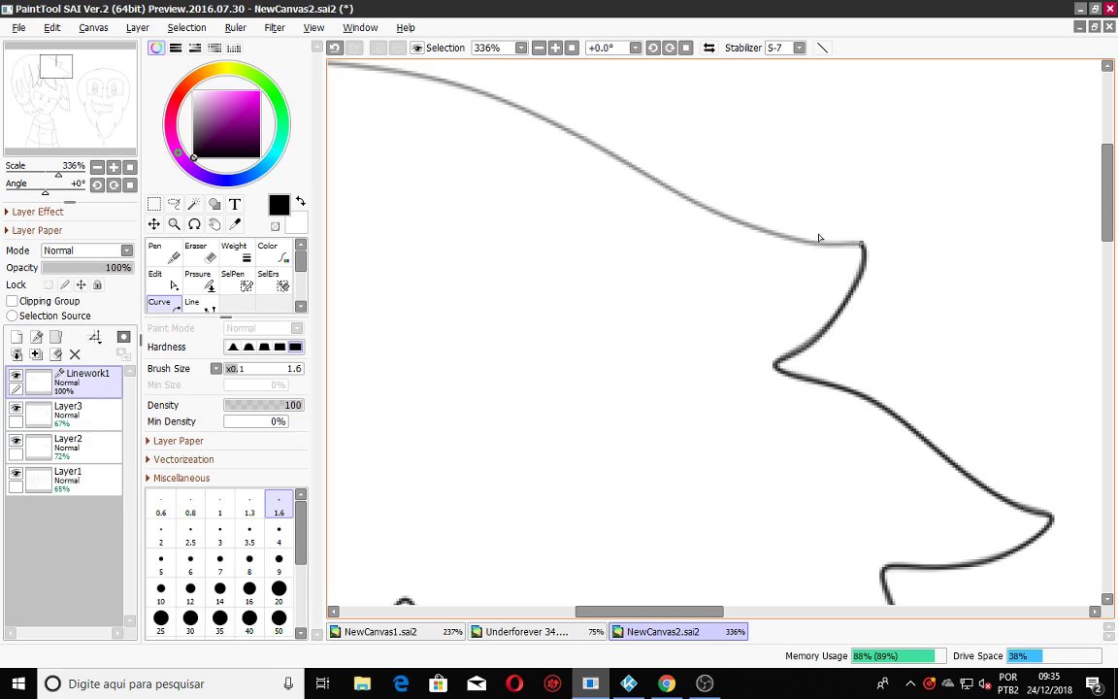
left_click(850, 243)
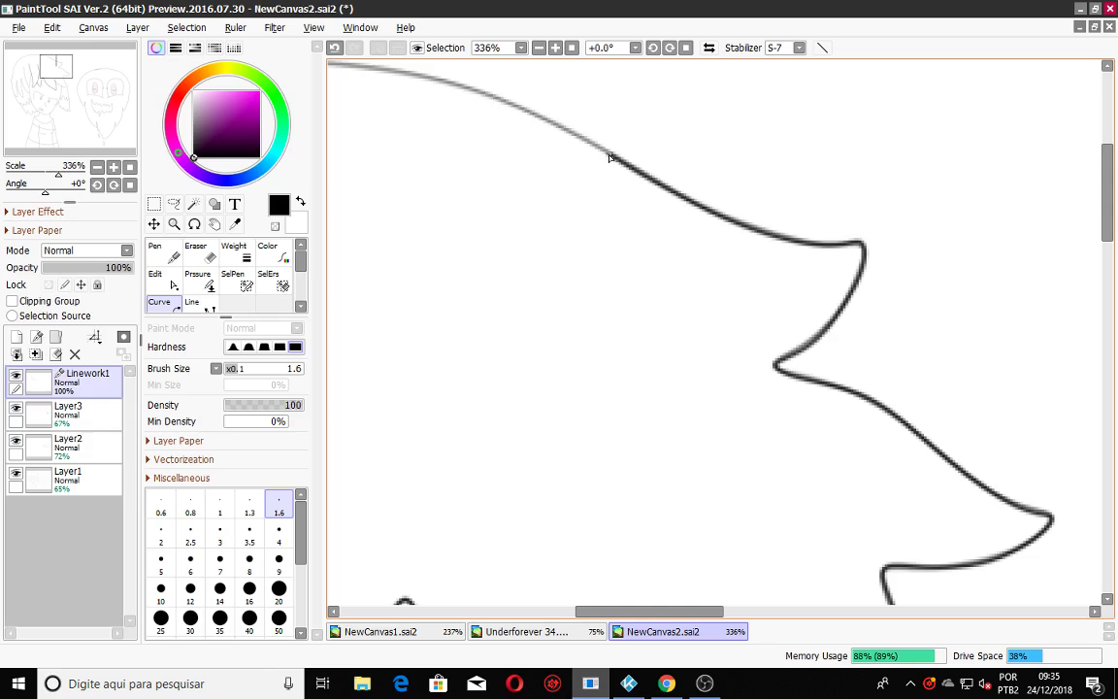
Trace the crown outline over the top of the head down to the corner on its left side.
left_click(611, 156)
scroll(823, 454, "down", 5)
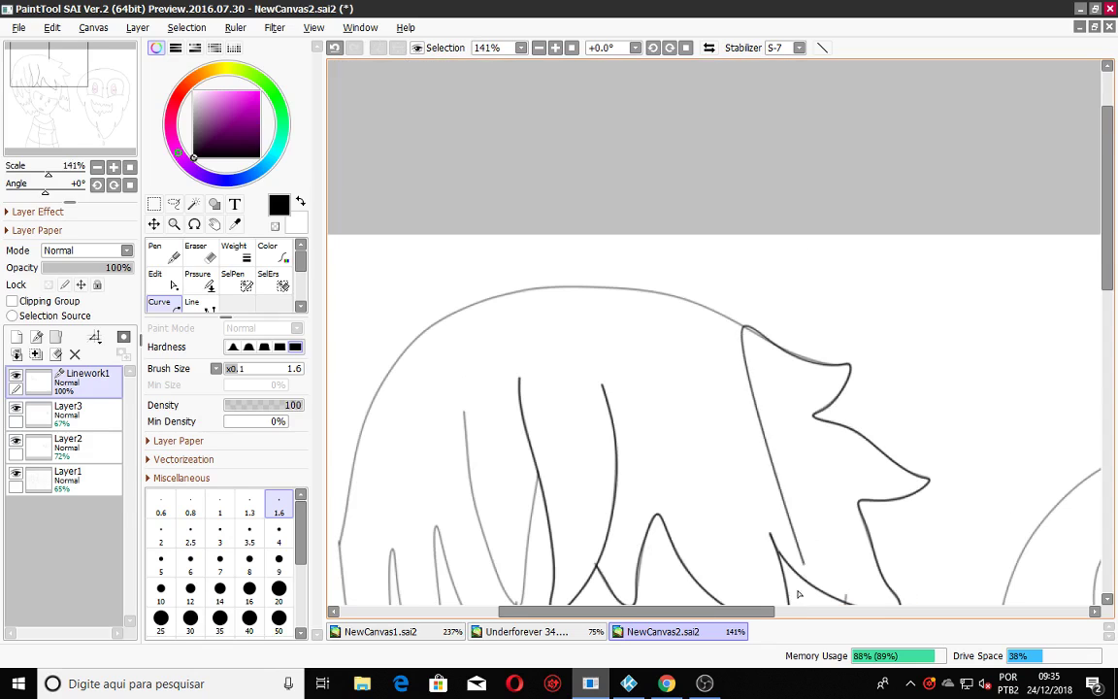
left_click_drag(758, 616, 708, 611)
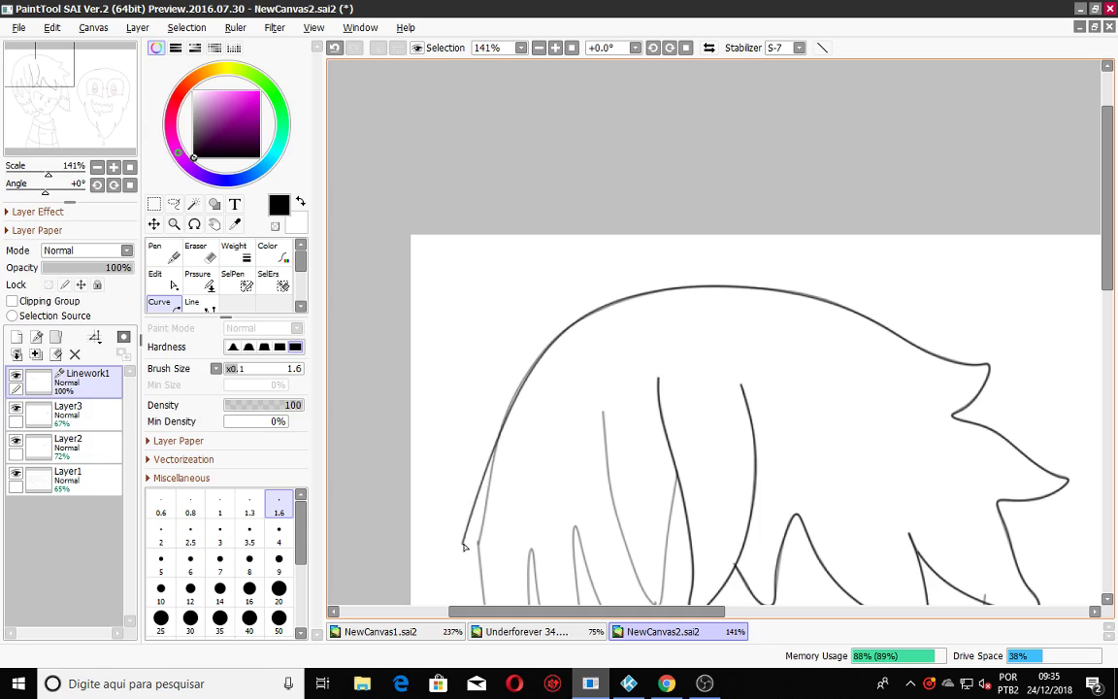
left_click(477, 544)
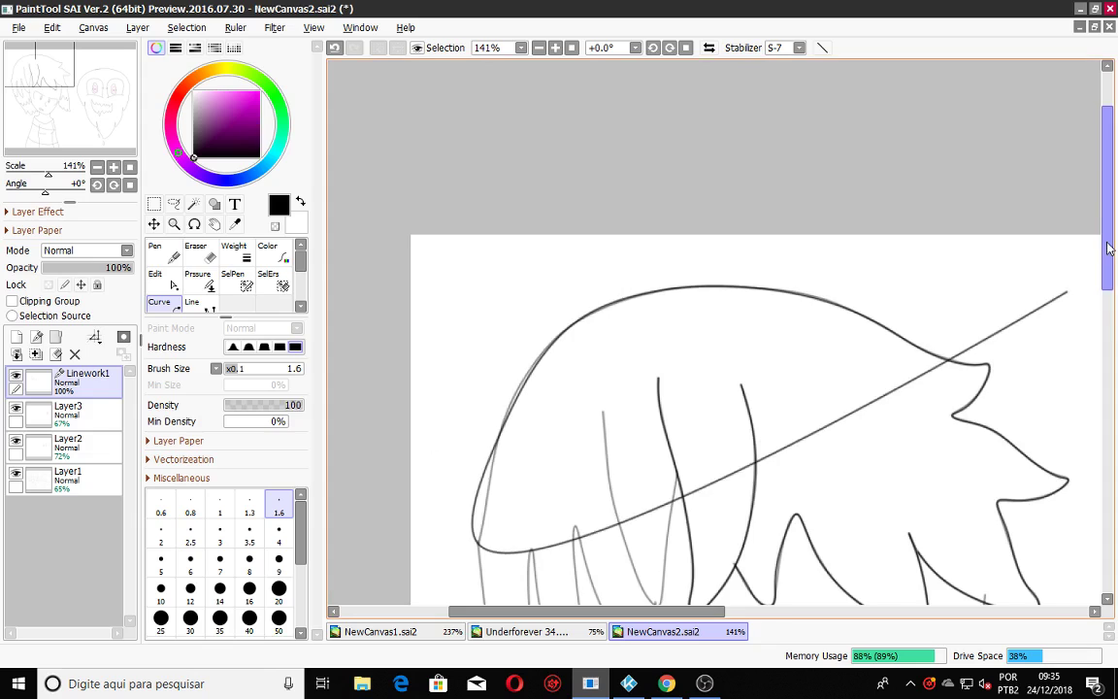
Trace the hair's left edge and the narrow side tufts up to the bottom of the left fringe strand.
left_click_drag(1108, 246, 1107, 274)
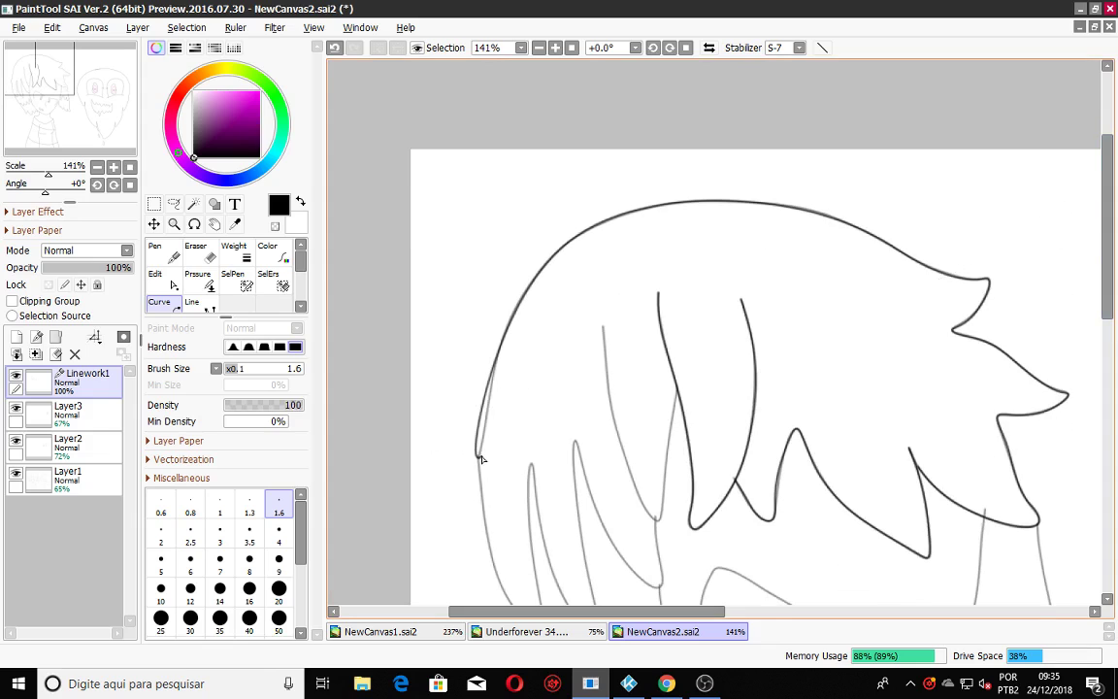
left_click(487, 540)
left_click_drag(1103, 239, 1077, 316)
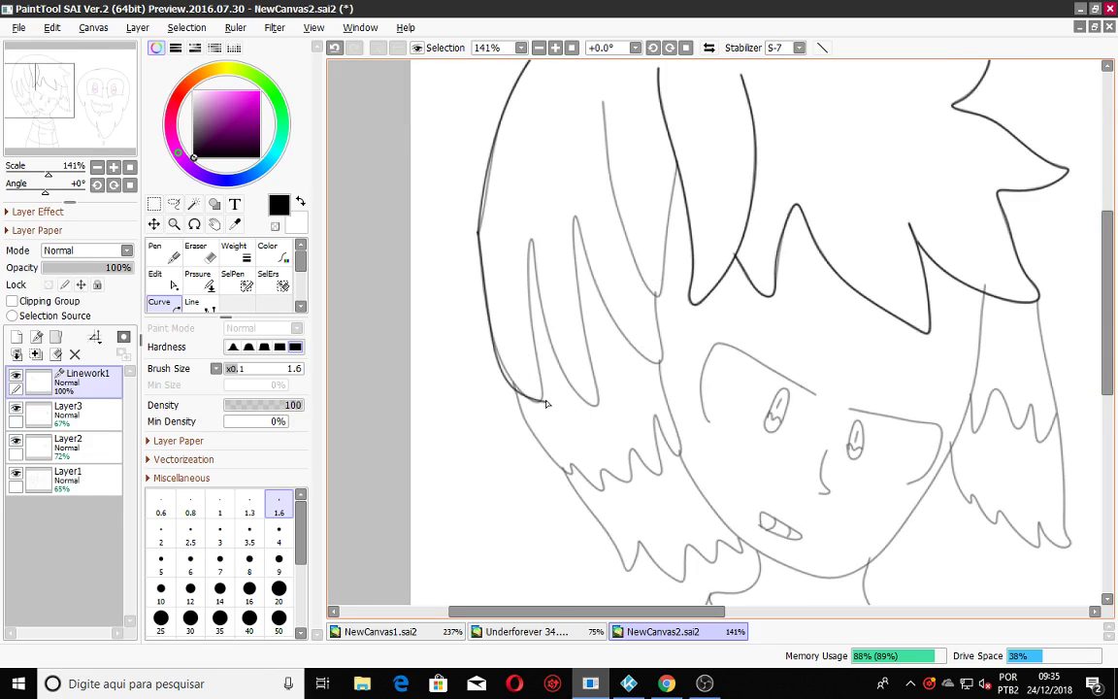
left_click(538, 395)
left_click(530, 241)
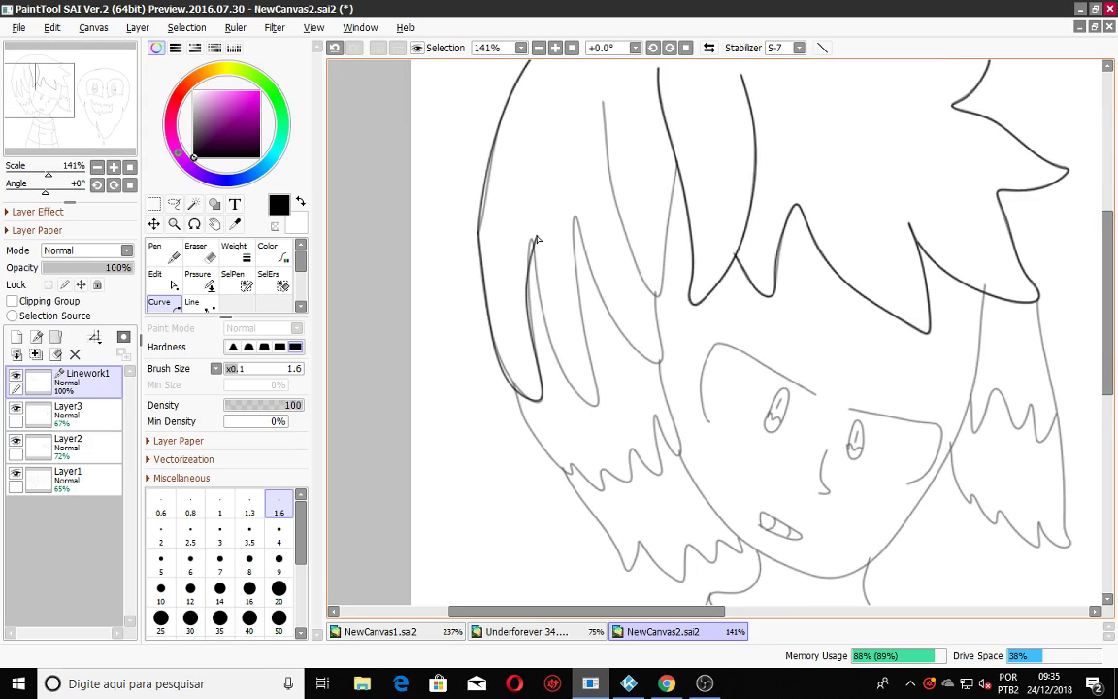
left_click(535, 286)
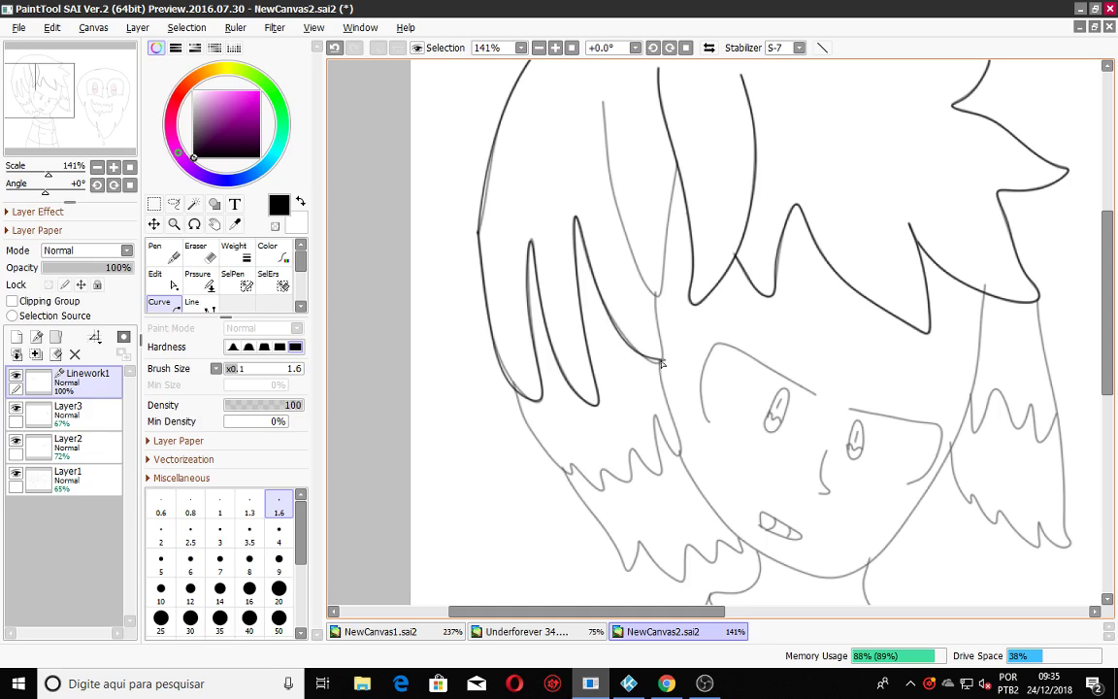
left_click(657, 294)
key("Return")
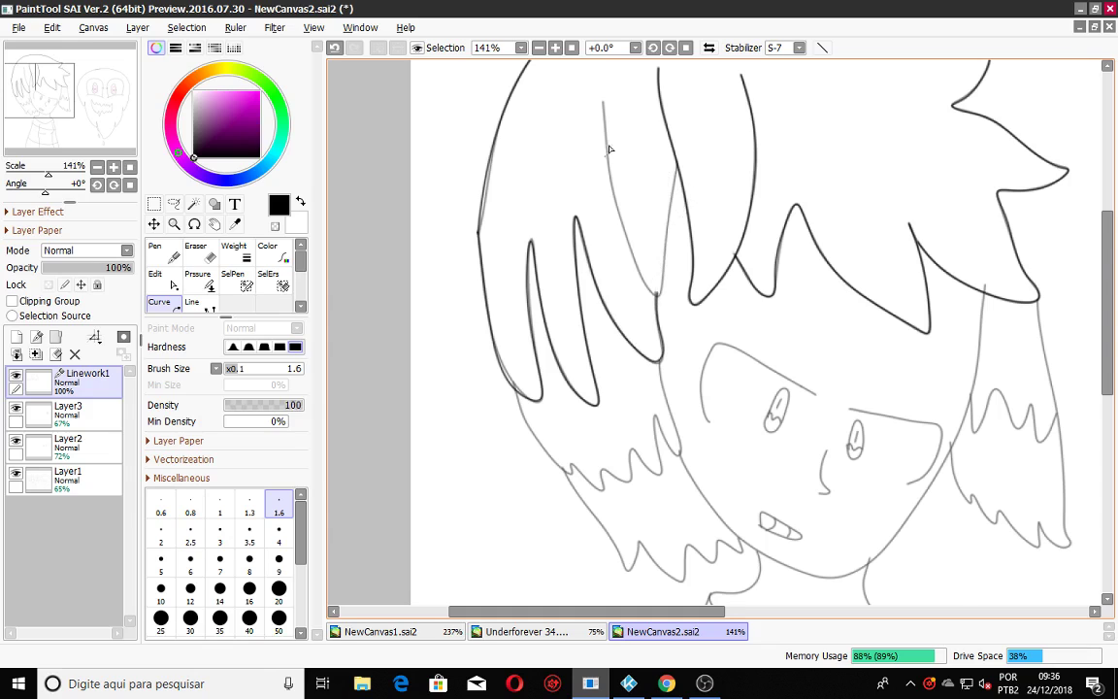
Trace the left fringe strand down to its tip and back up to the central strand.
scroll(586, 106, "up", 1)
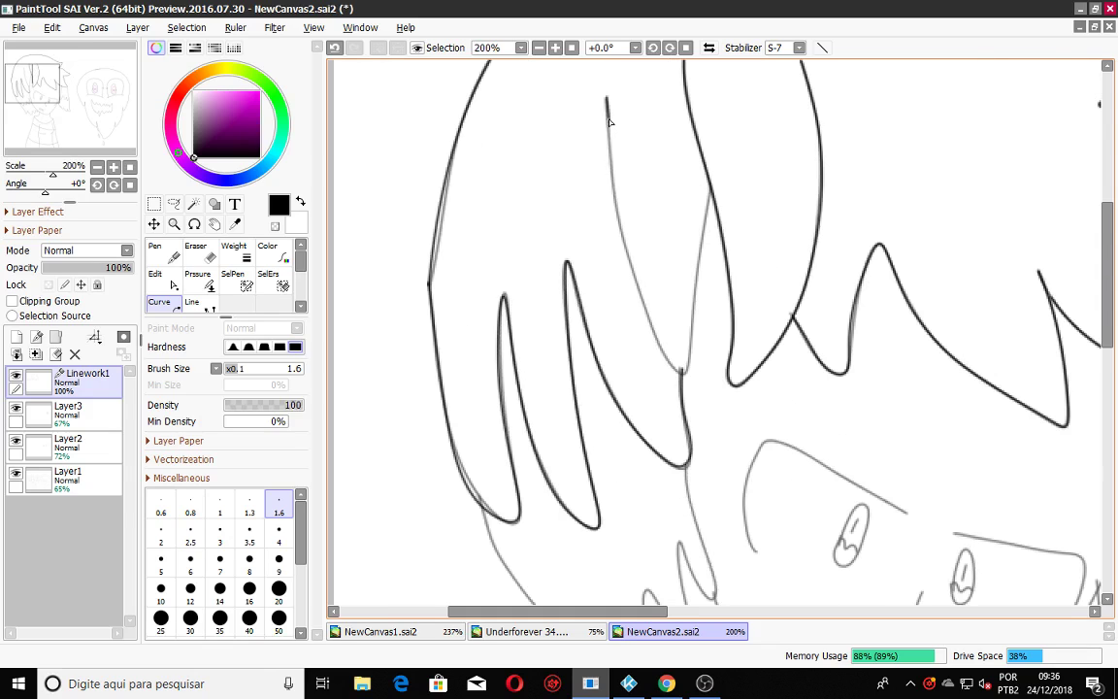
left_click(617, 199)
left_click(641, 289)
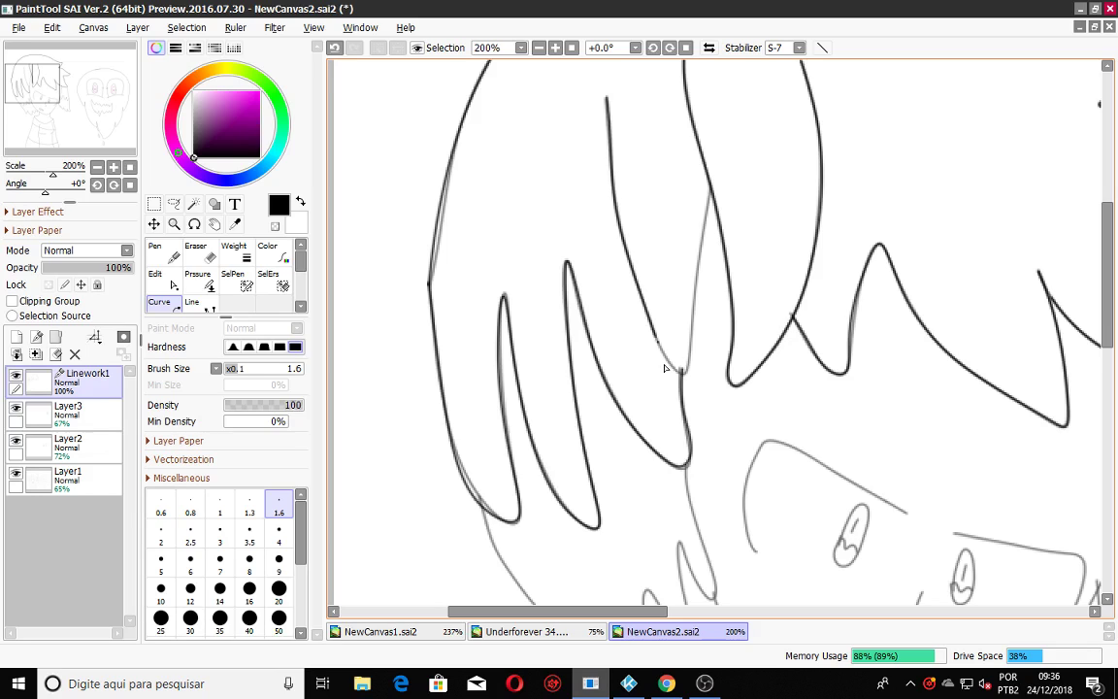
left_click(679, 369)
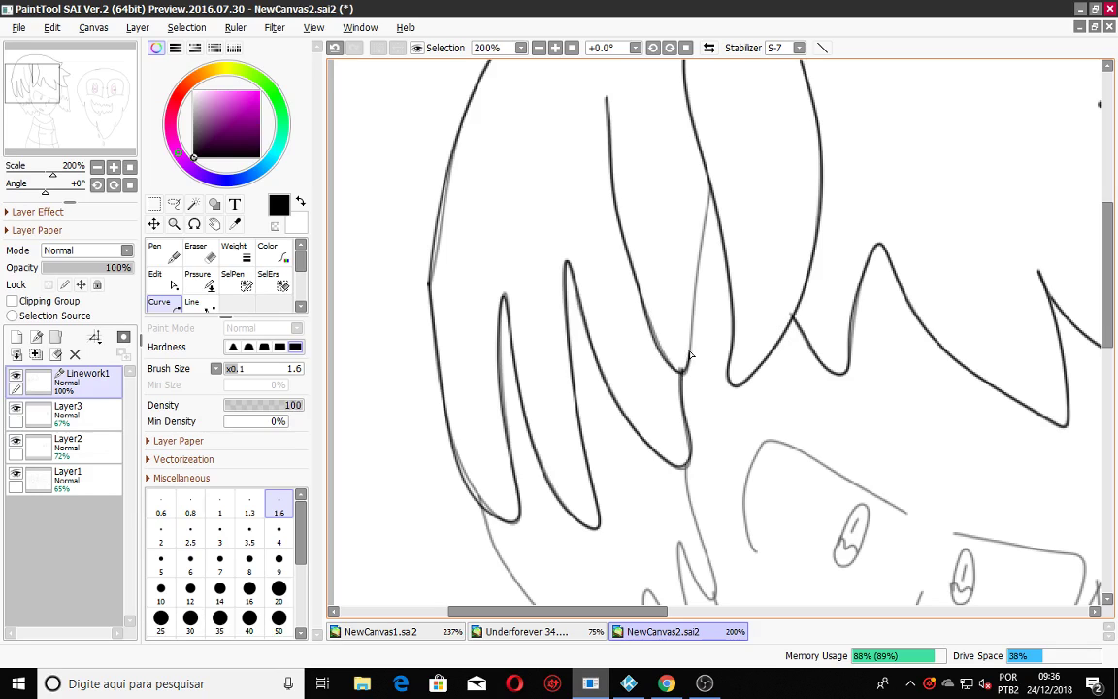
left_click(711, 189)
scroll(572, 427, "down", 4)
key("Return")
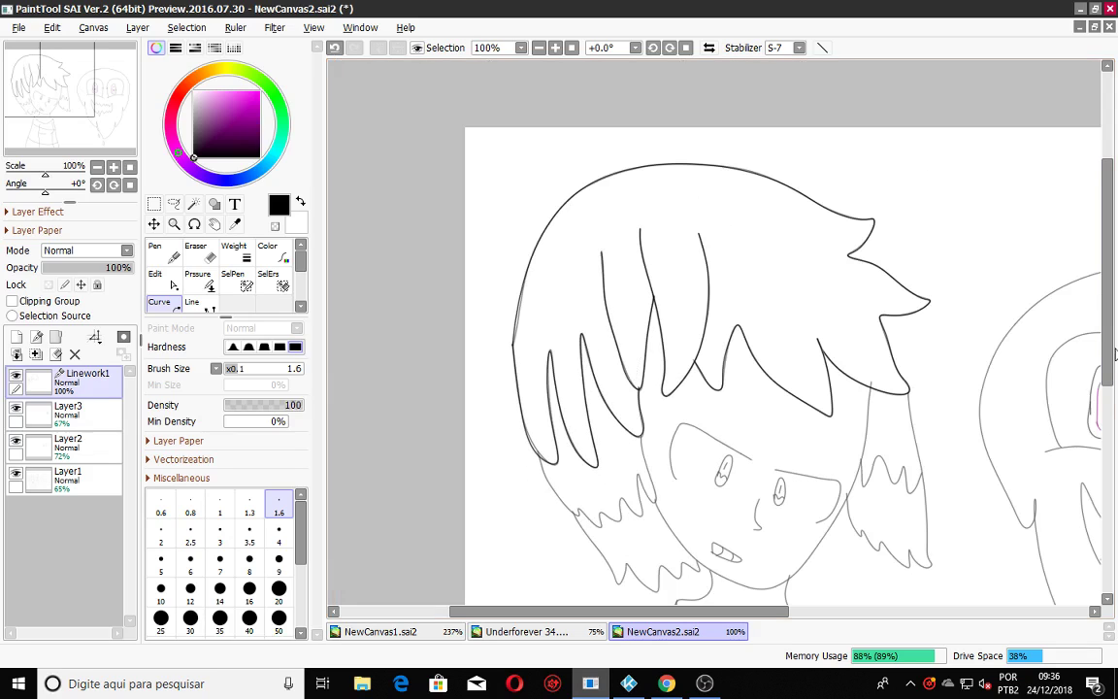
Trace the face outline from the left cheek around the chin and up the right side to the hair.
left_click_drag(1109, 352, 1109, 429)
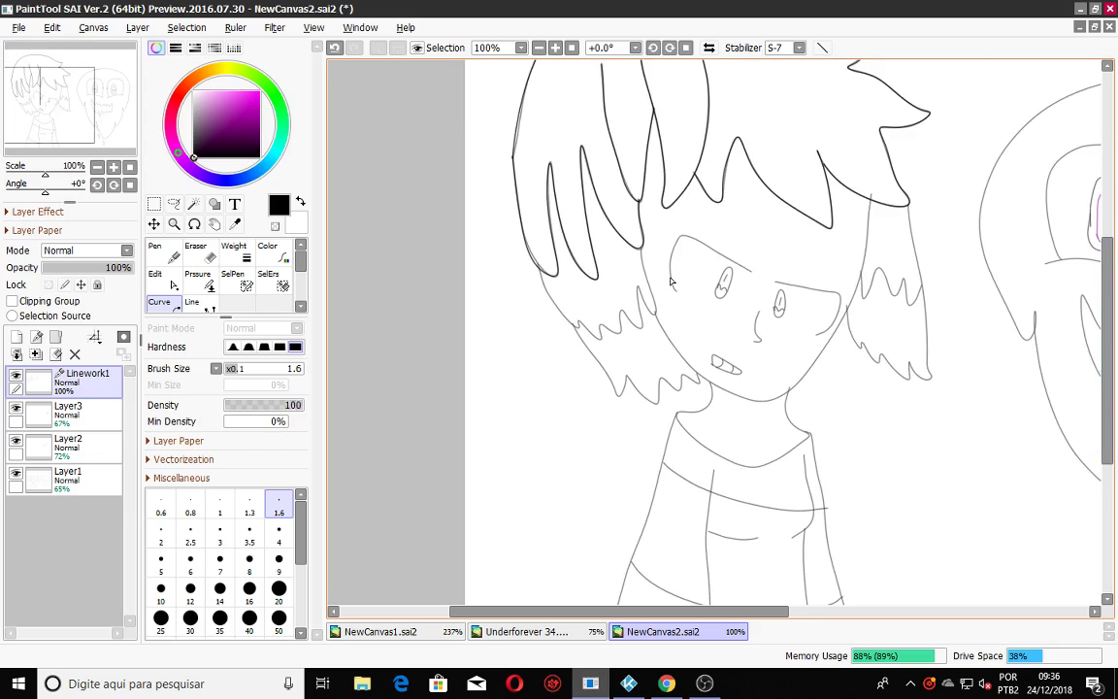
scroll(669, 282, "up", 3)
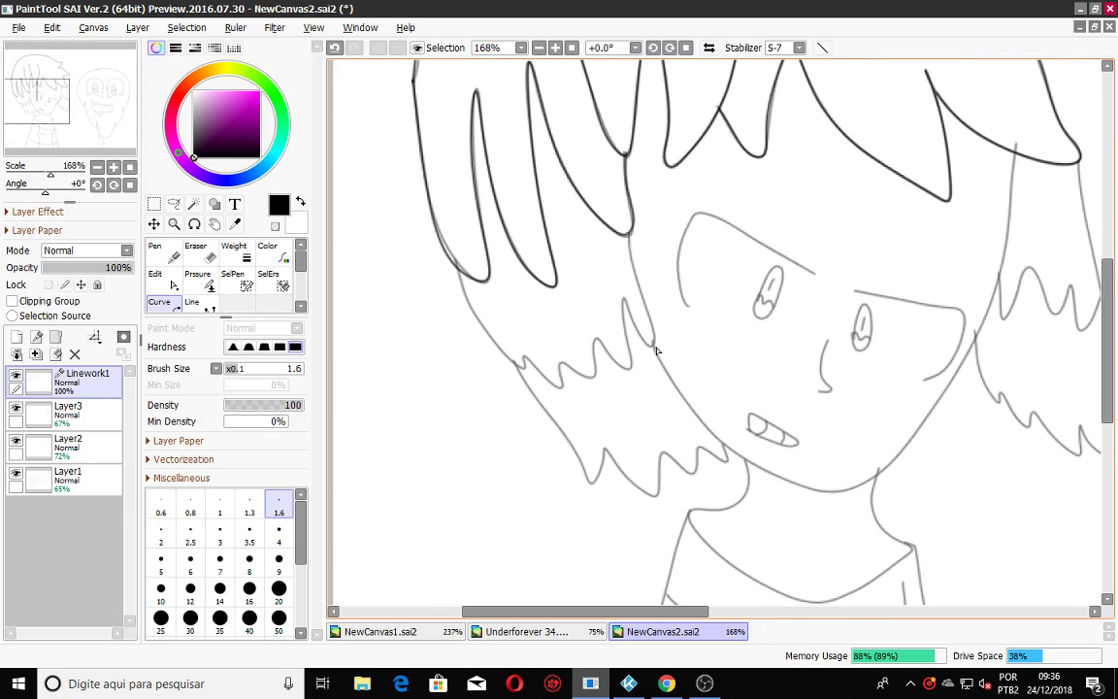
left_click(652, 349)
left_click(675, 385)
left_click(725, 448)
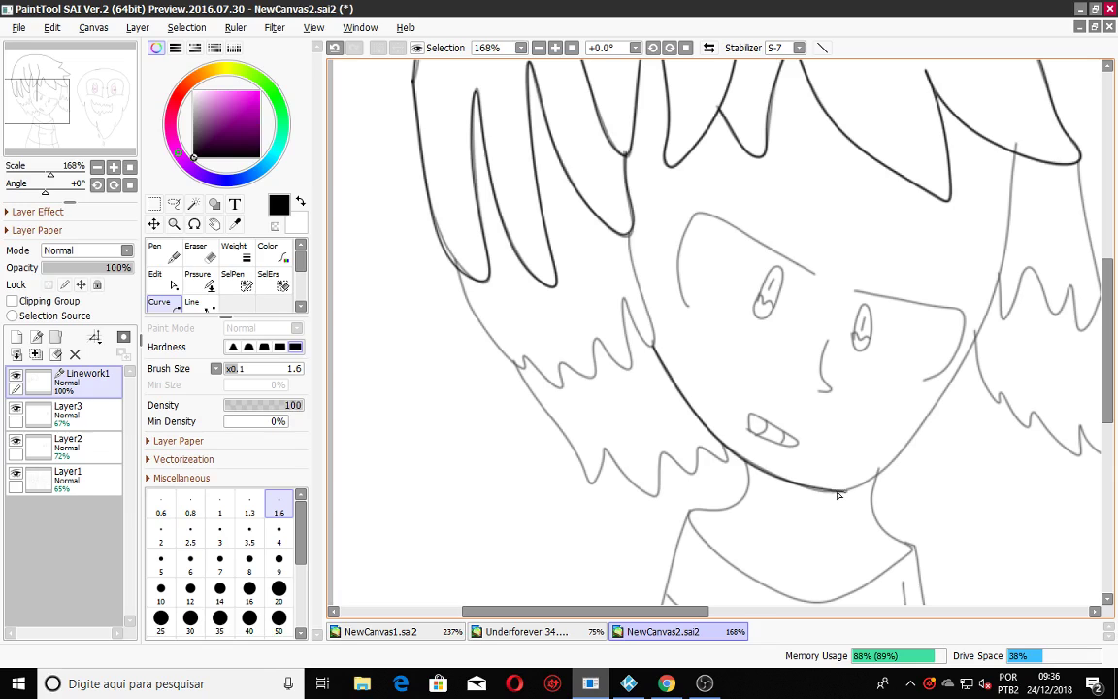
left_click(882, 473)
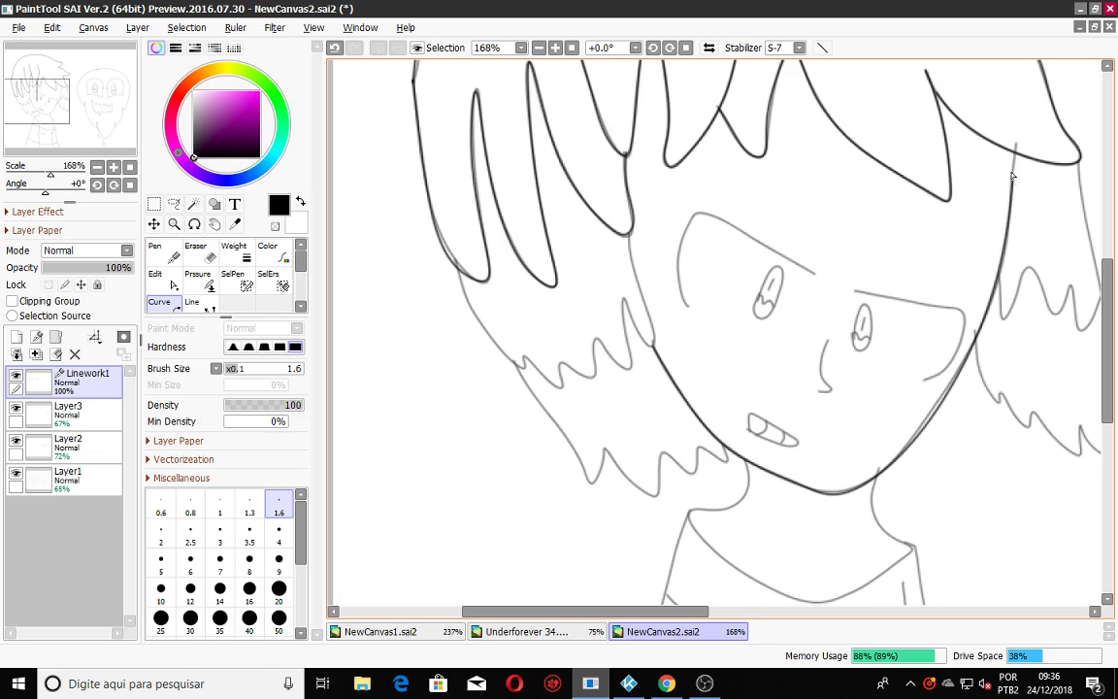
double_click(1015, 154)
Trace the first jagged tips of the upper hair layer beside the left cheek.
left_click(520, 368)
left_click(525, 355)
left_click(559, 387)
left_click(560, 364)
left_click(591, 376)
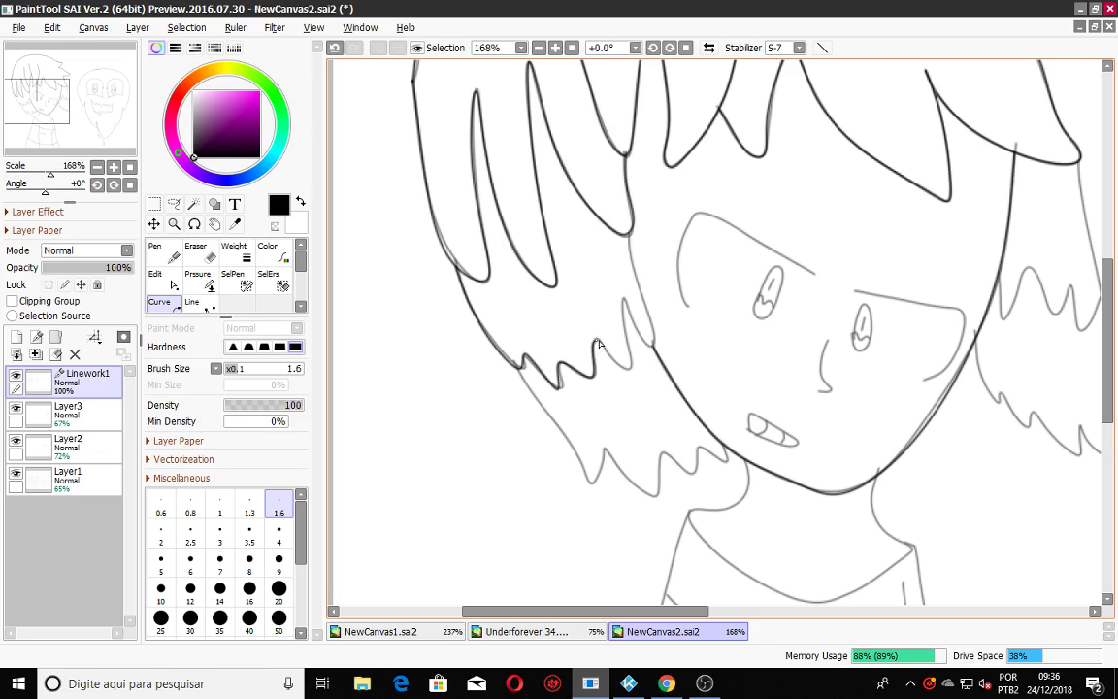
Trace the remaining jagged tips of the upper left hair layer to the cheek and continue the face edge up to the fringe strand.
scroll(608, 361, "up", 5)
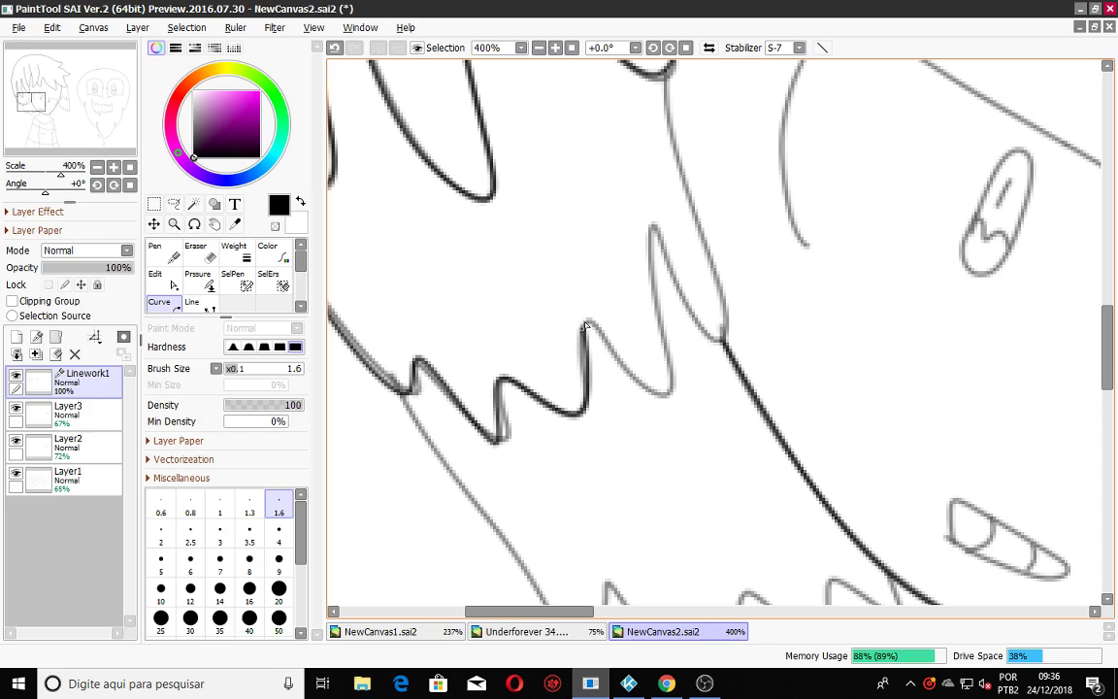
left_click(632, 376)
left_click(666, 392)
left_click(659, 227)
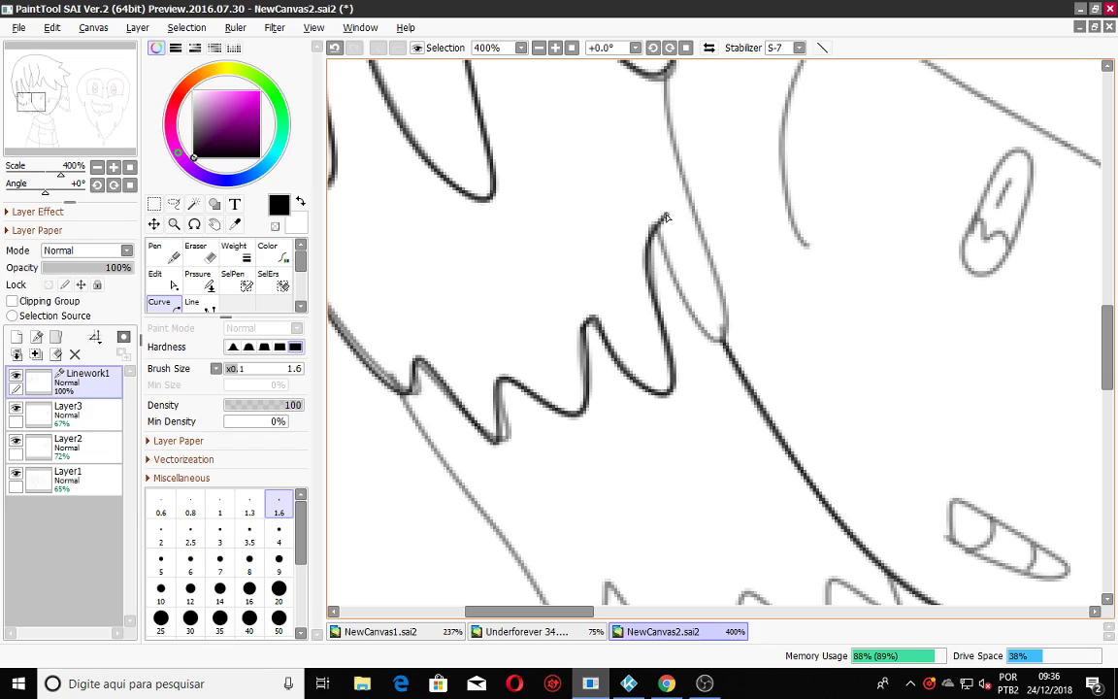
left_click(676, 294)
left_click(722, 336)
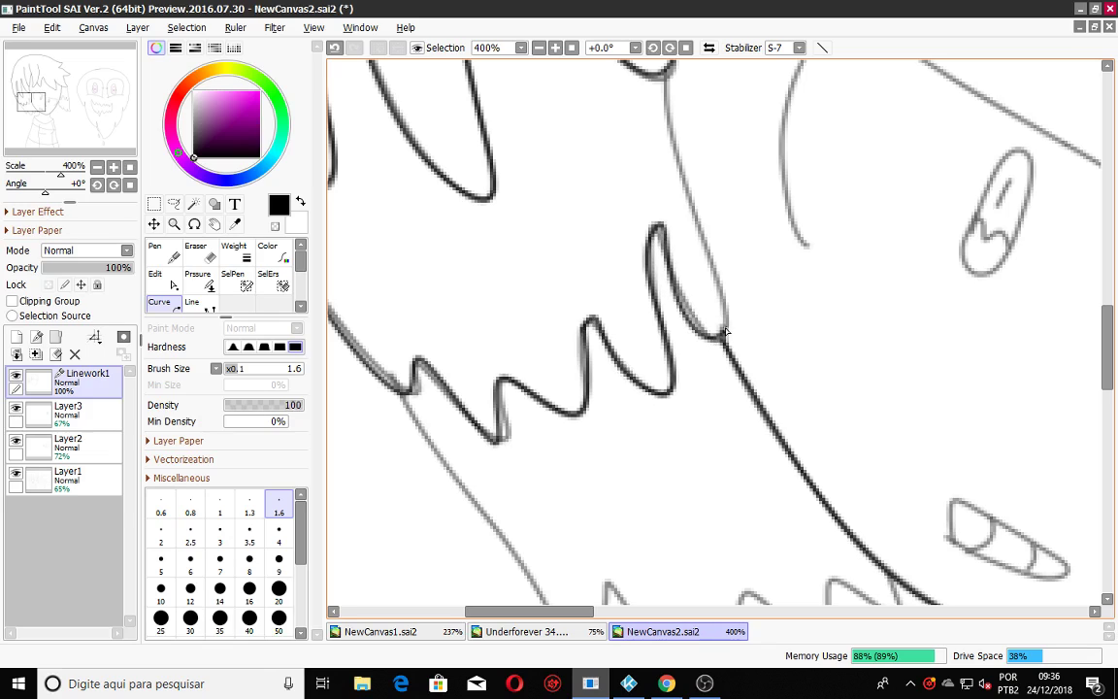
left_click(712, 275)
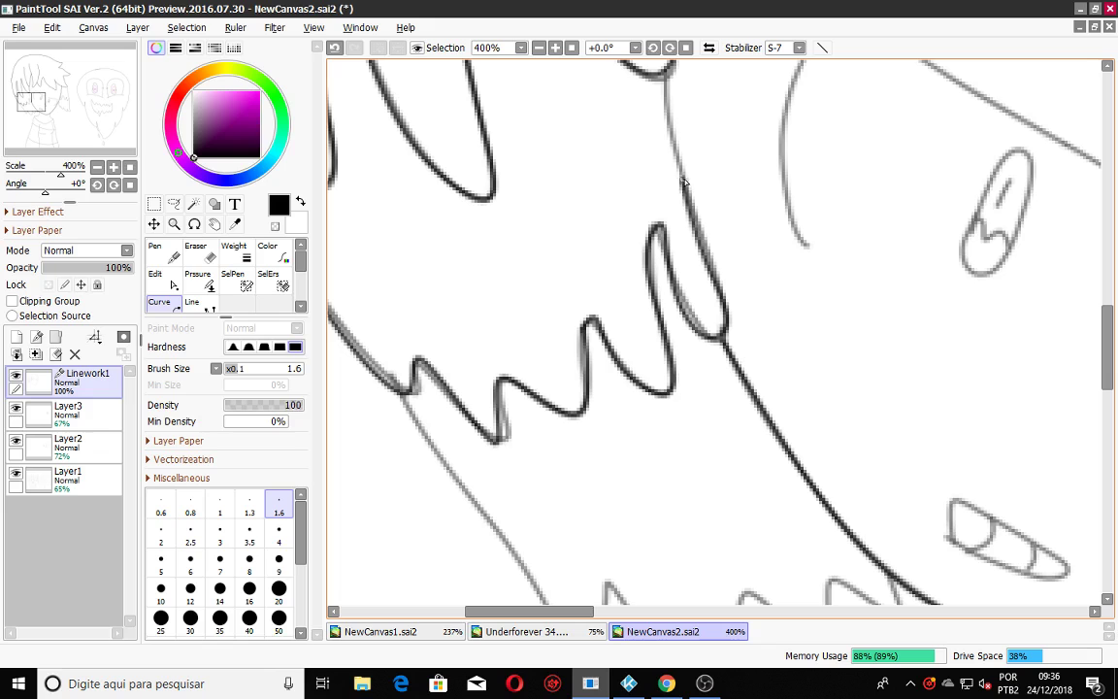
left_click(665, 78)
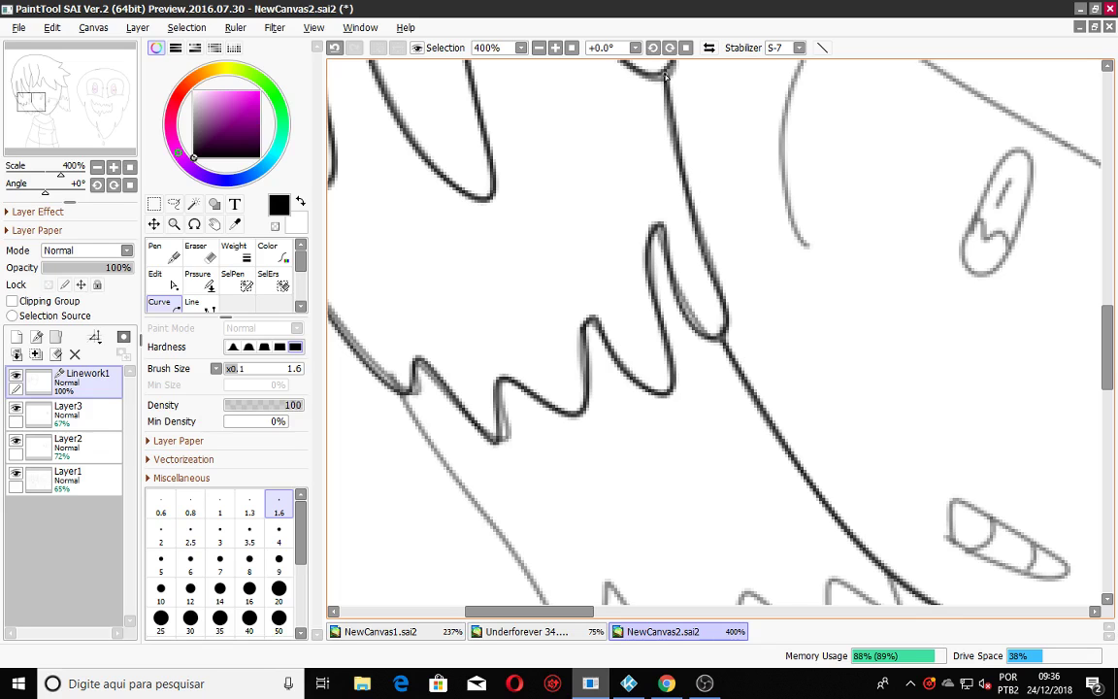
Trace the outer edge and jagged tips of the lower left hair layer across to the jaw.
scroll(638, 315, "down", 8)
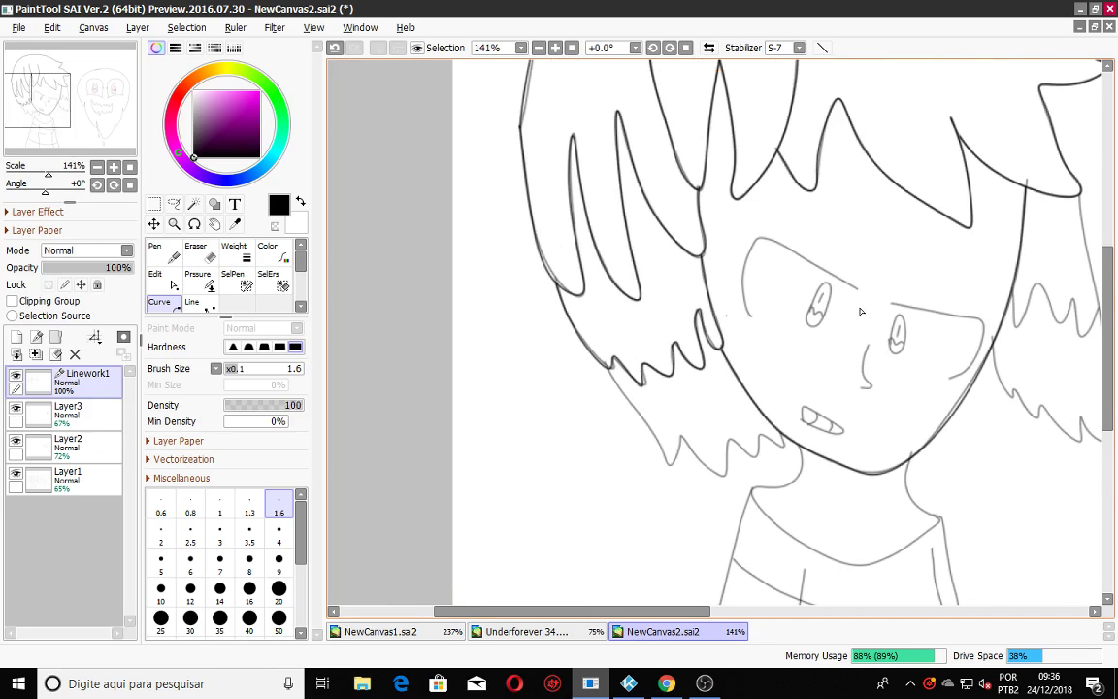
scroll(807, 579, "down", 2)
left_click_drag(709, 613, 777, 621)
scroll(441, 282, "up", 3)
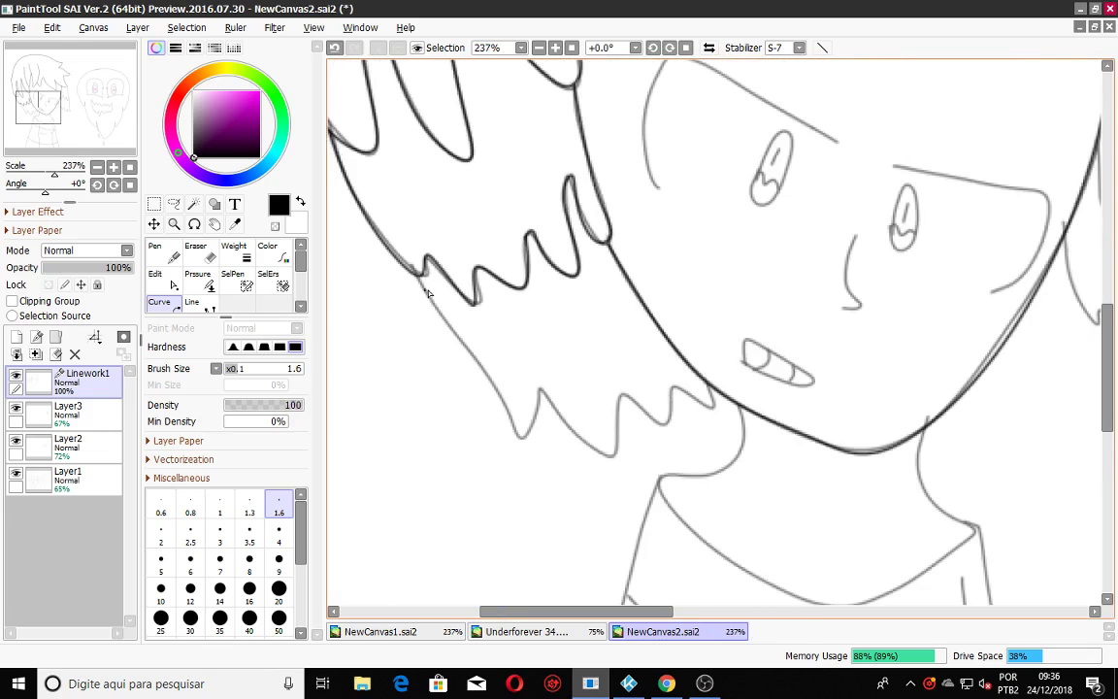
scroll(427, 293, "up", 2)
left_click(448, 327)
left_click(537, 452)
mouse_move(558, 508)
left_mouse_down()
mouse_move(588, 424)
mouse_move(661, 530)
mouse_move(705, 531)
mouse_move(687, 527)
mouse_move(710, 453)
mouse_move(695, 452)
mouse_move(704, 439)
mouse_move(741, 471)
mouse_move(775, 475)
mouse_move(751, 472)
mouse_move(763, 480)
mouse_move(781, 416)
mouse_move(772, 427)
mouse_move(826, 461)
left_mouse_up()
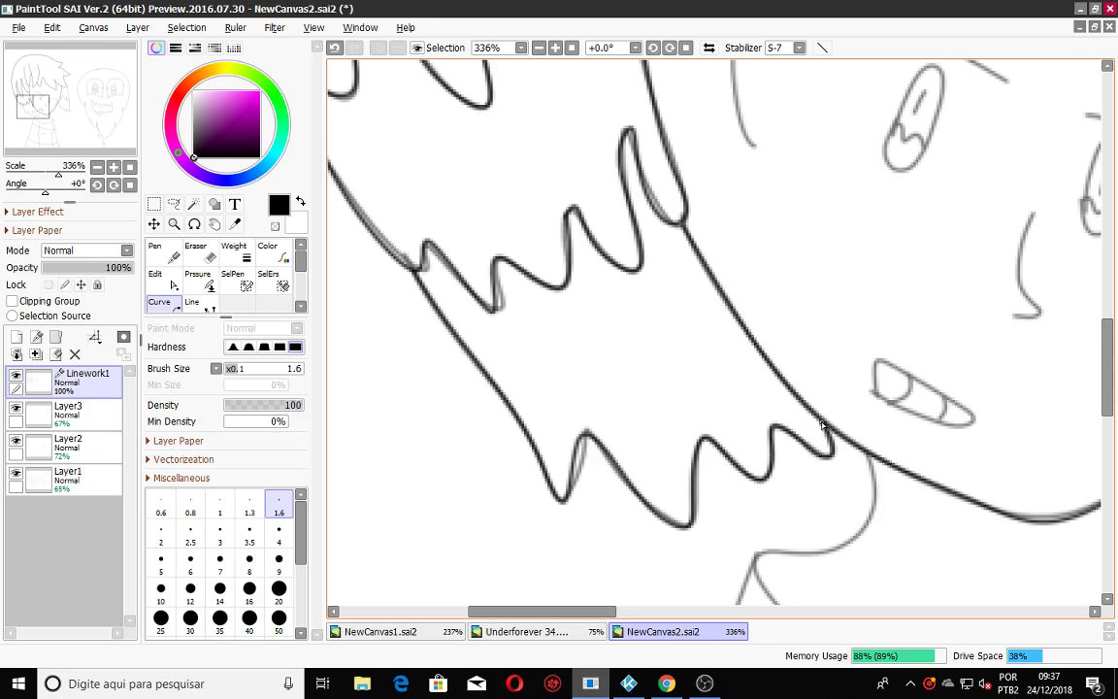
Trace the outer edge of the right hair lock down around its tip and up to the first notch.
scroll(753, 447, "down", 8)
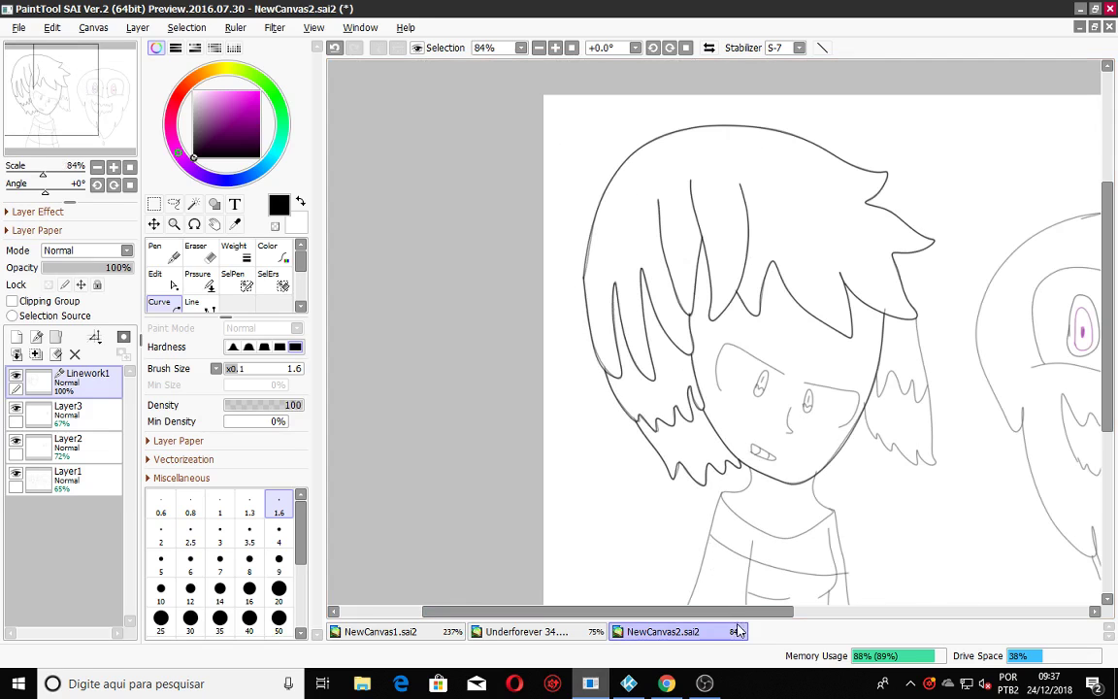
scroll(784, 293, "up", 3)
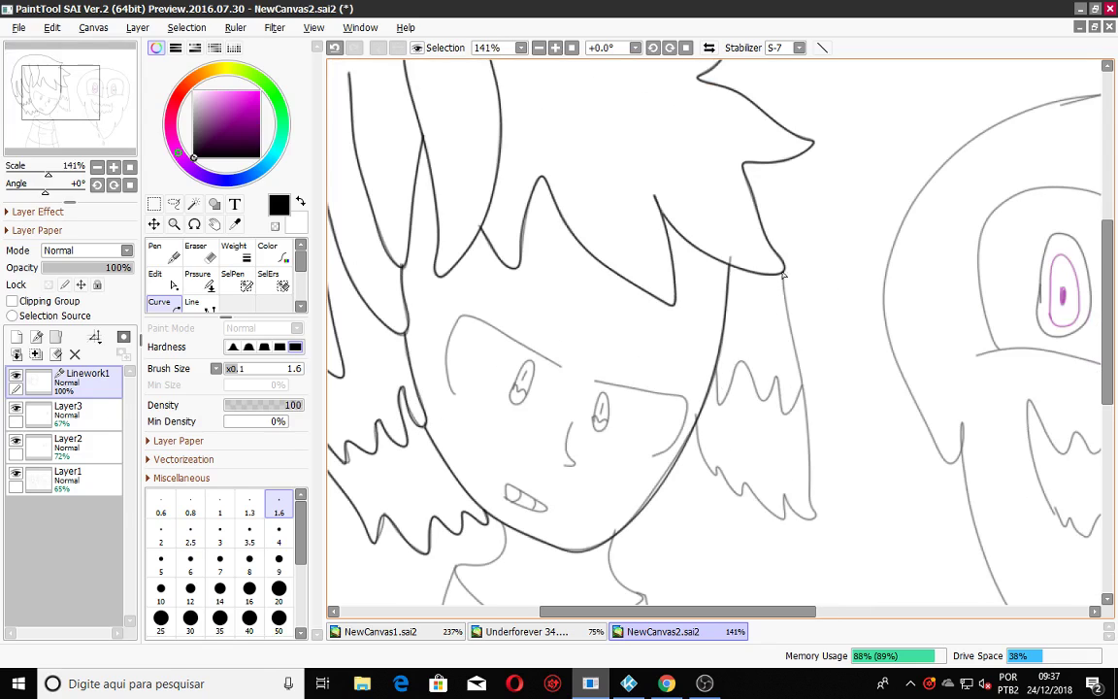
left_click_drag(793, 325, 813, 502)
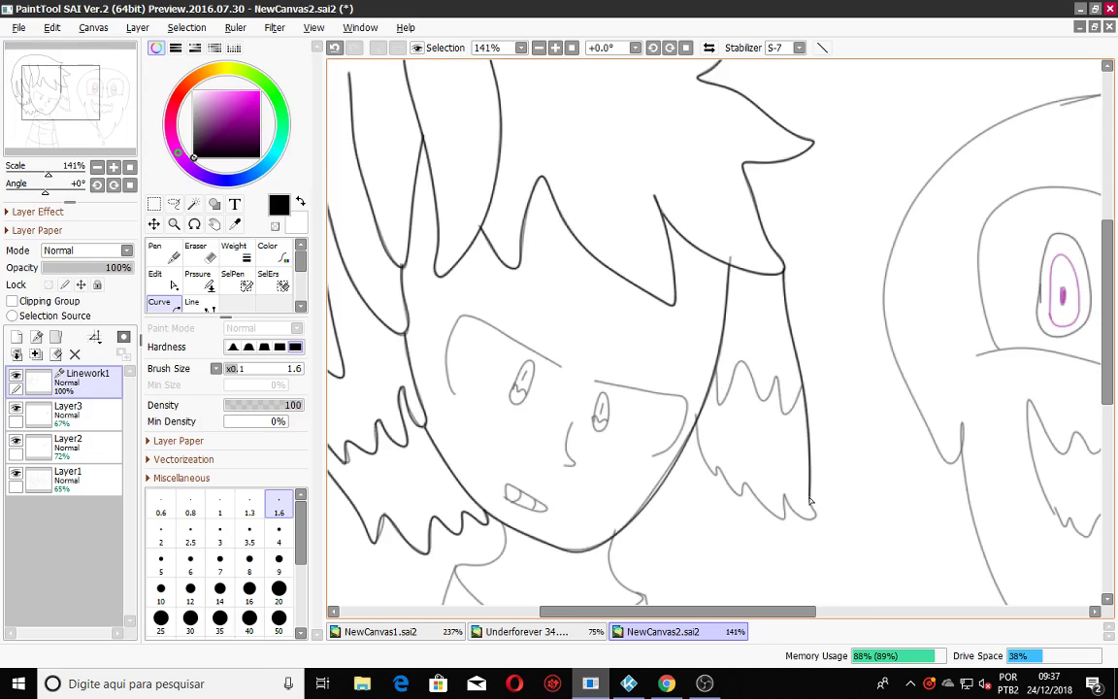
scroll(813, 502, "up", 4)
left_click_drag(778, 458, 740, 415)
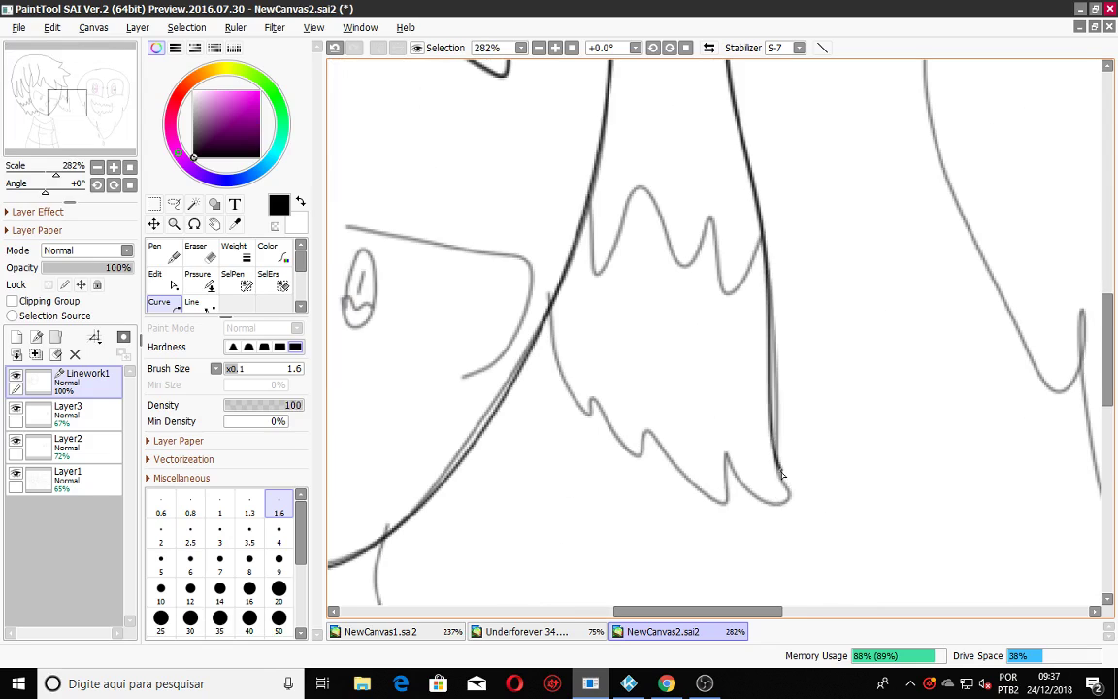
left_click(778, 474)
left_click(789, 499)
left_click(770, 505)
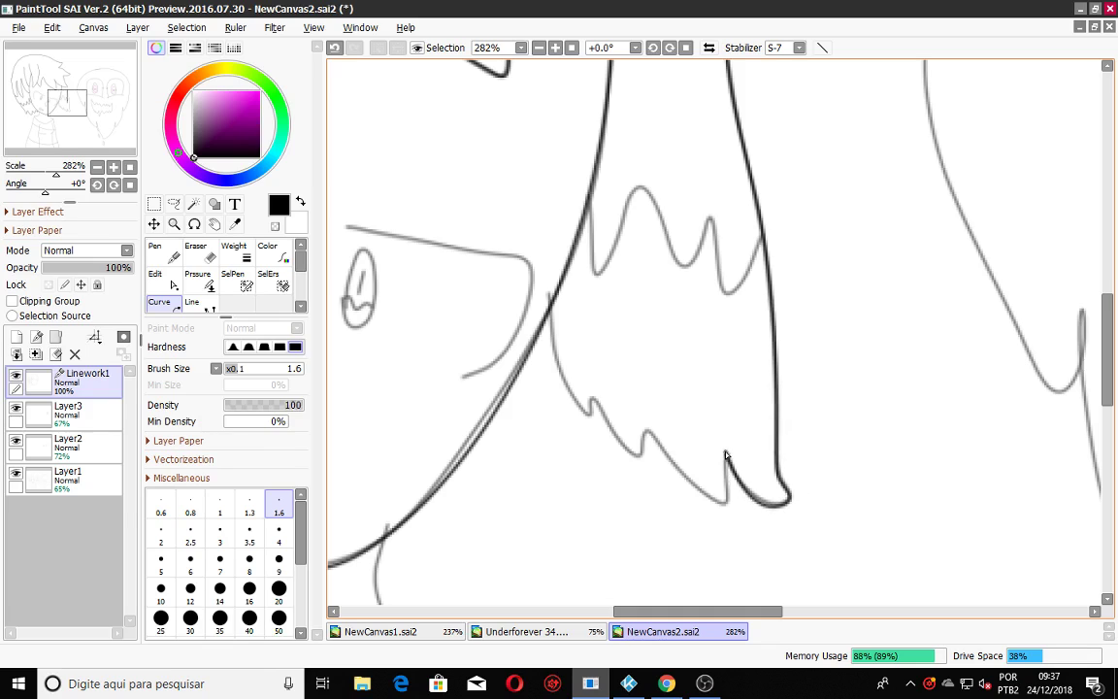
Trace the right lock's jagged lower edge from the first notch back up to the face outline.
left_click_drag(736, 494, 663, 449)
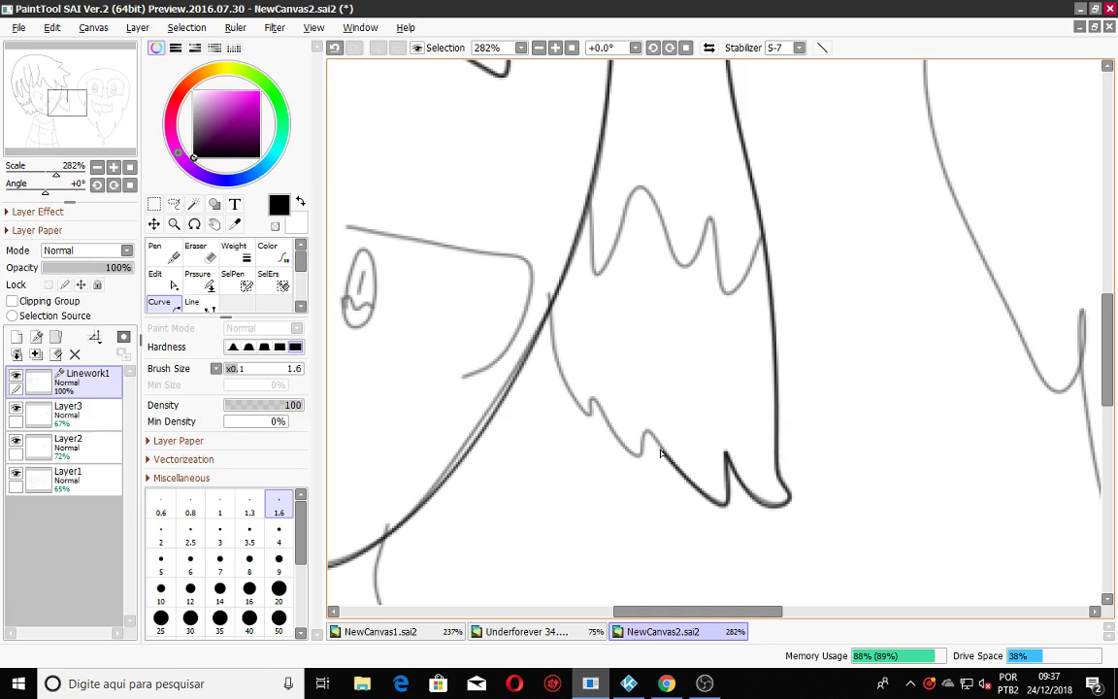
left_click(649, 431)
left_click(639, 454)
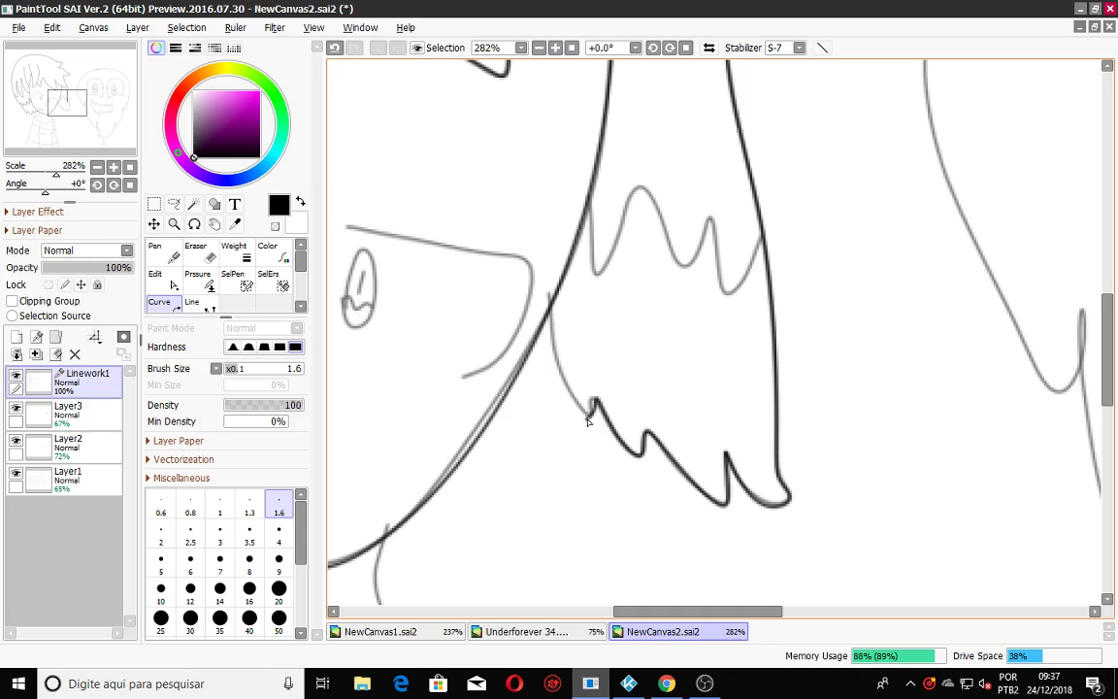
left_click_drag(570, 388, 554, 313)
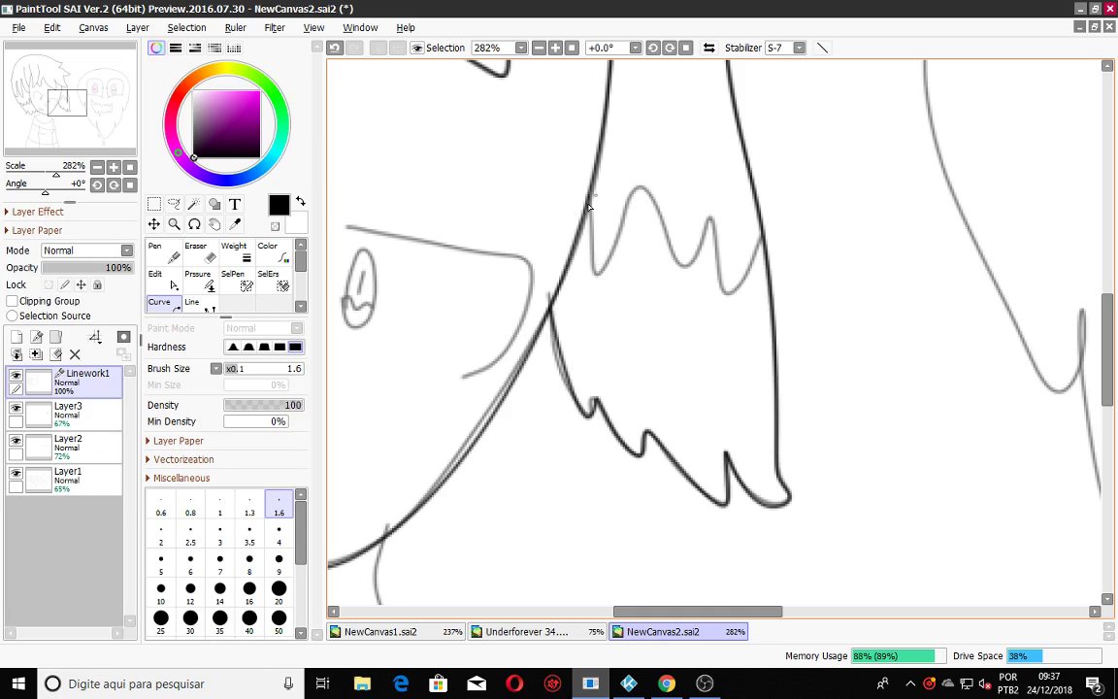
Trace the zigzag of the upper hair layer across the right lock, from the face outline to the outer edge.
mouse_move(595, 272)
left_mouse_down()
mouse_move(631, 192)
mouse_move(646, 196)
mouse_move(678, 271)
mouse_move(711, 222)
mouse_move(723, 282)
left_mouse_up()
left_click(737, 285)
left_click(764, 238)
double_click(739, 239)
Trace the left eye's outer side curve and its slanted upper lid line.
scroll(645, 284, "down", 9)
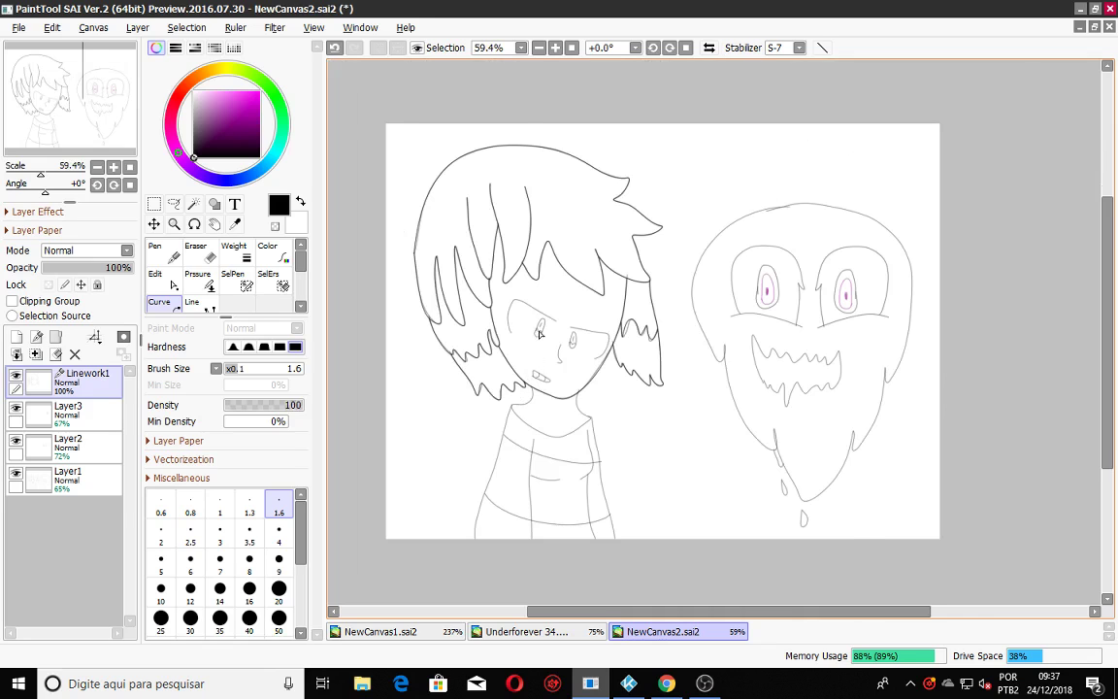
scroll(488, 325, "up", 10)
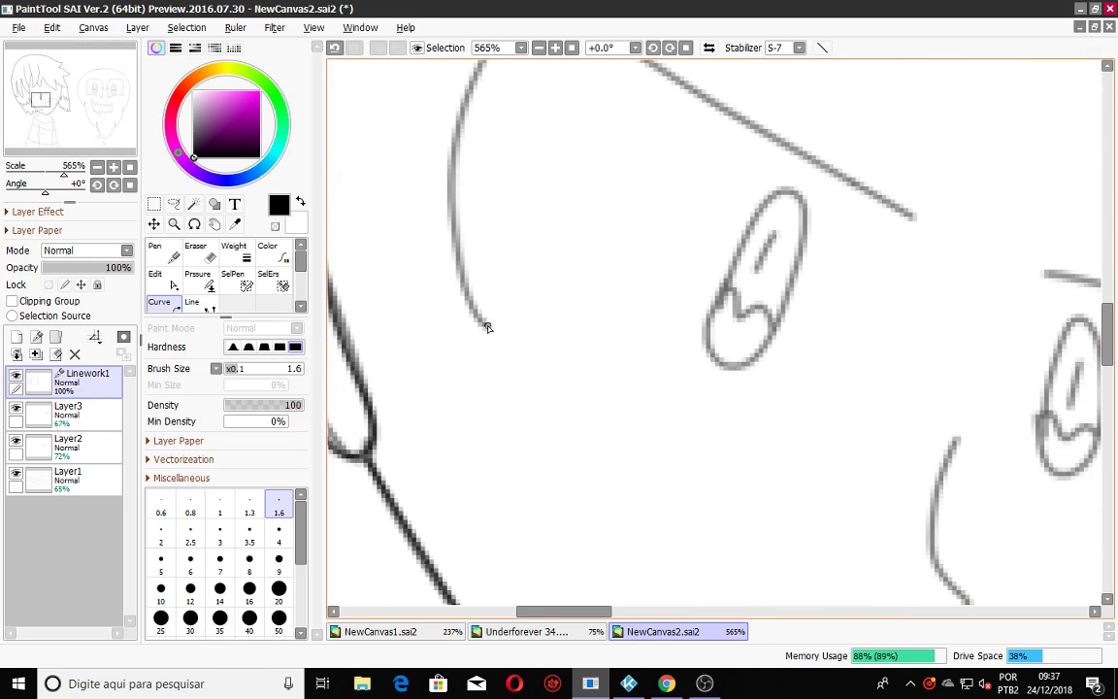
mouse_move(468, 294)
left_mouse_down()
mouse_move(450, 192)
mouse_move(695, 109)
mouse_move(866, 132)
left_mouse_up()
left_click_drag(1108, 329, 1108, 308)
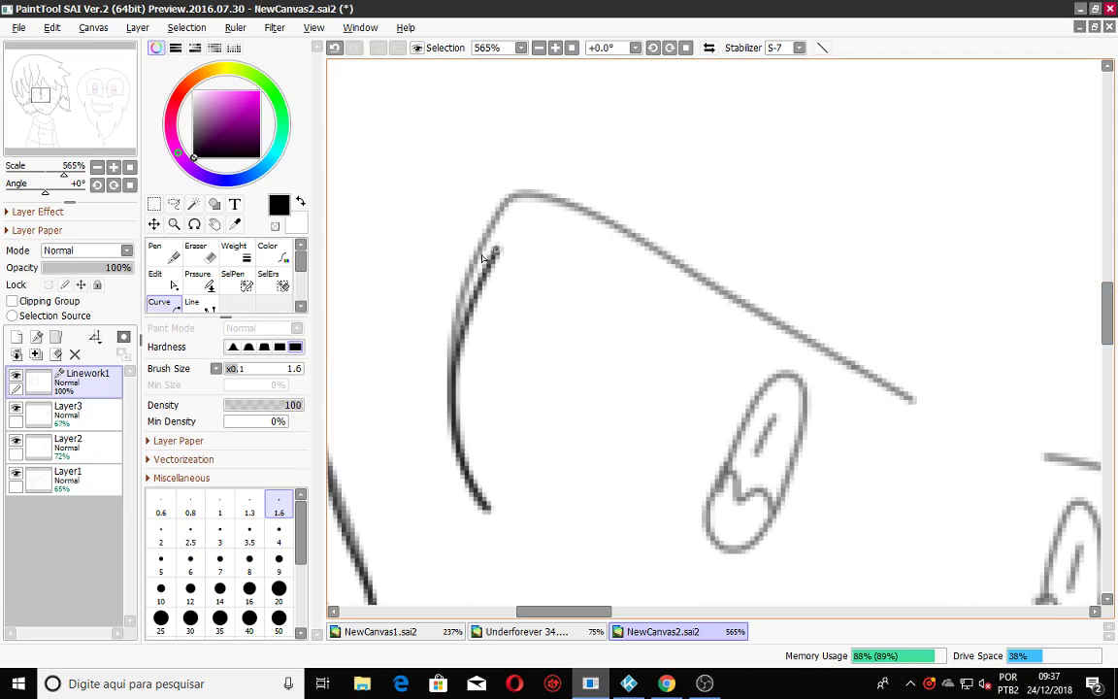
mouse_move(456, 261)
left_mouse_down()
mouse_move(606, 224)
mouse_move(776, 308)
left_mouse_up()
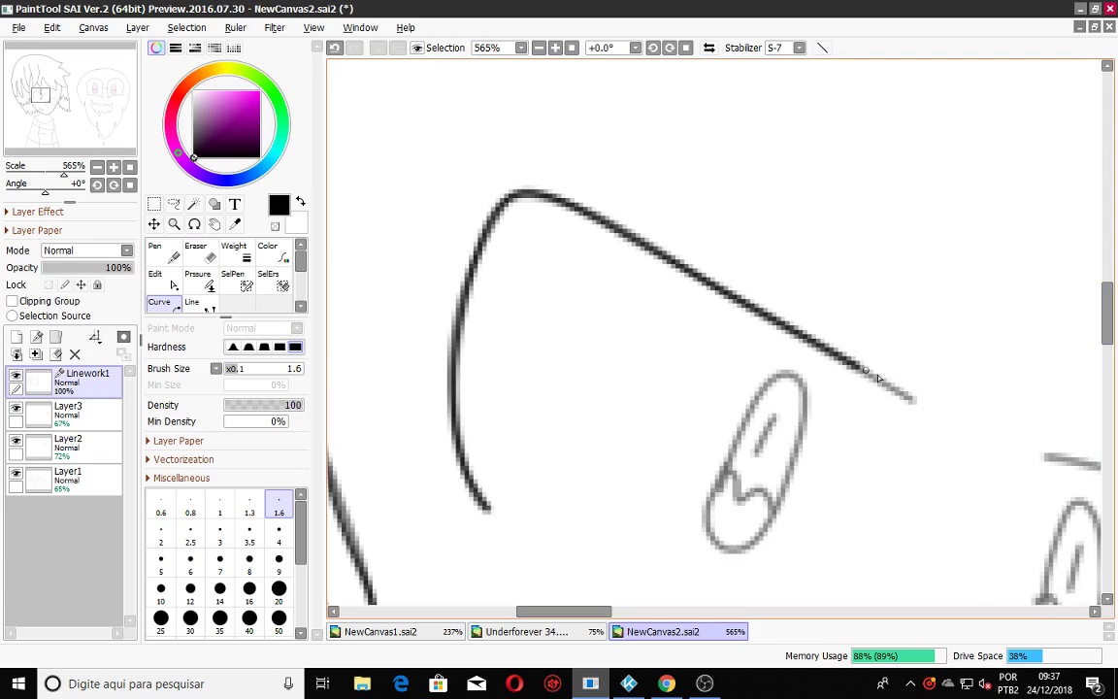
Trace the right eye's slanted upper lid line and the outer curve down to its lower end.
scroll(888, 388, "down", 3)
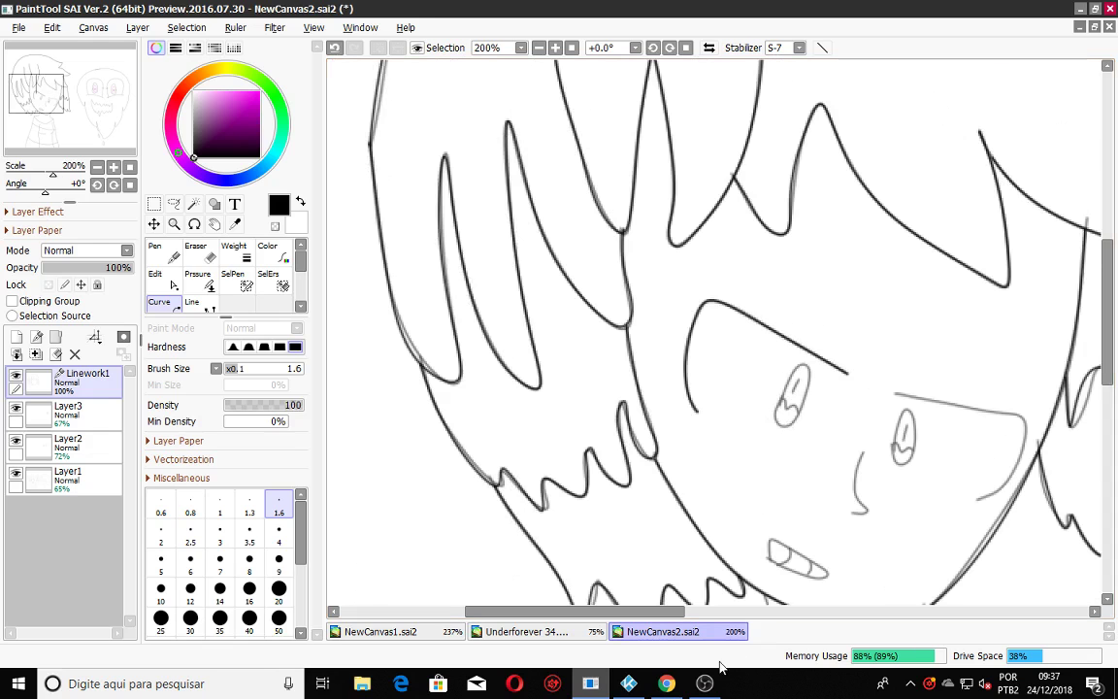
left_click_drag(668, 612, 749, 624)
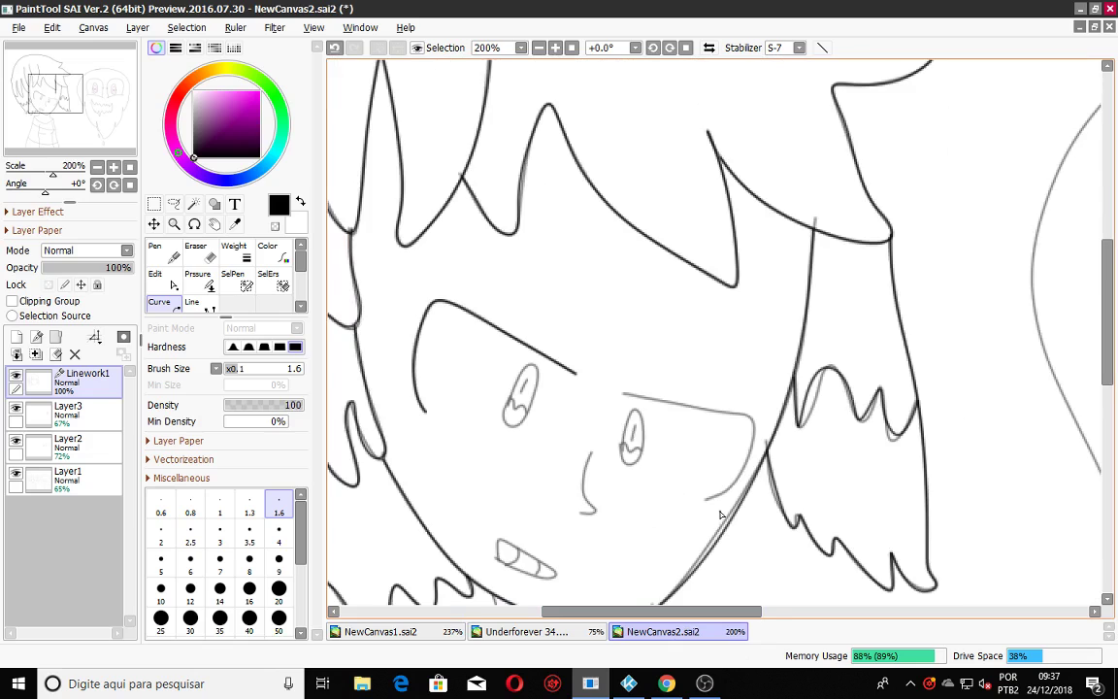
scroll(721, 514, "up", 2)
scroll(581, 349, "up", 2)
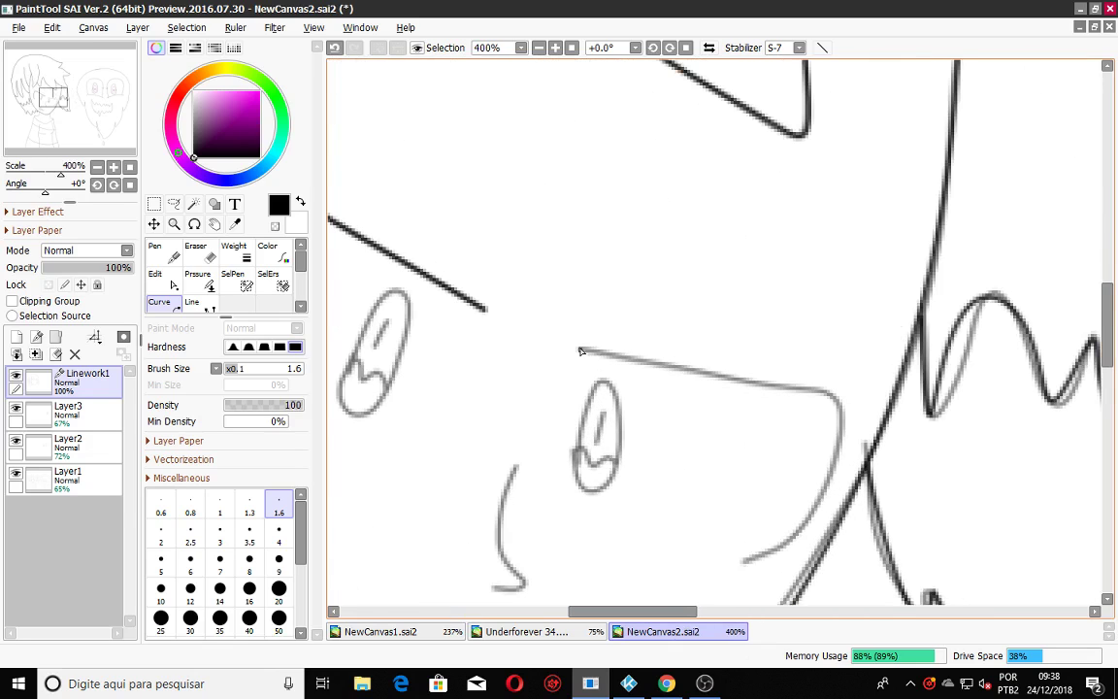
mouse_move(630, 361)
left_mouse_down()
mouse_move(736, 387)
mouse_move(830, 390)
mouse_move(845, 421)
mouse_move(825, 497)
mouse_move(787, 541)
left_mouse_up()
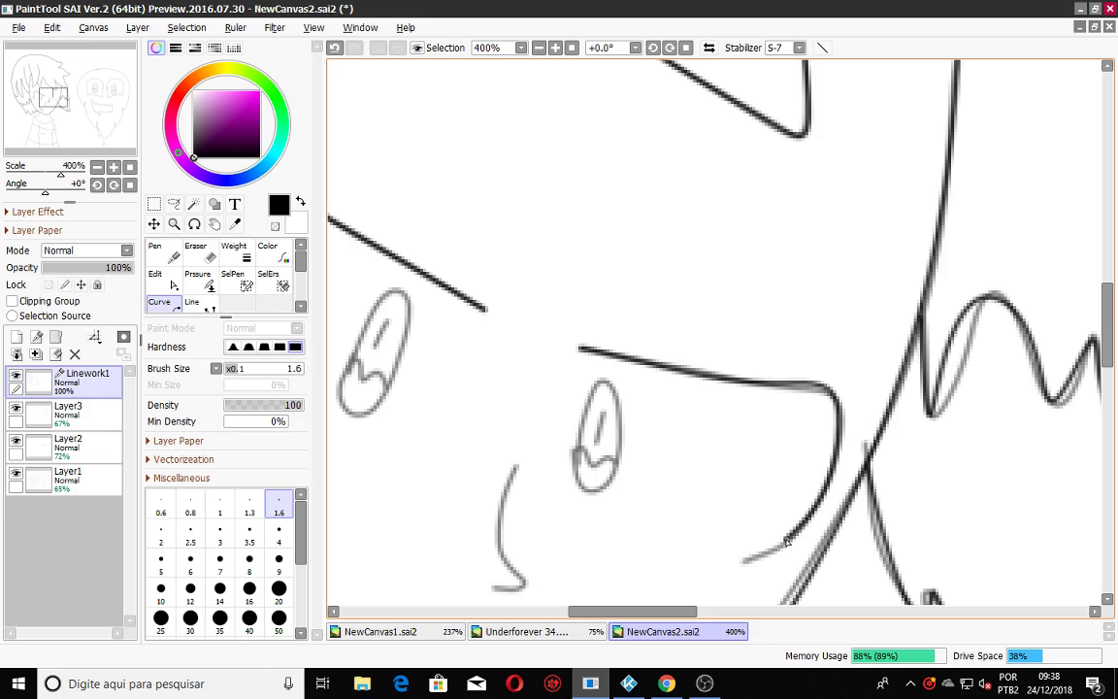
left_click(745, 561)
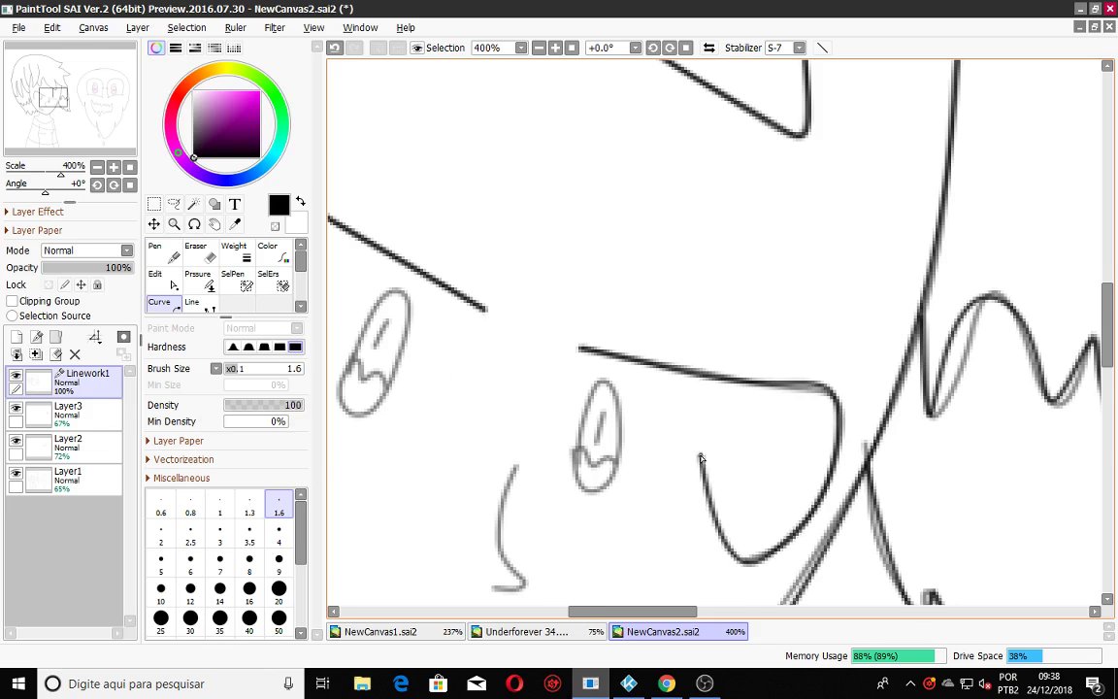
key("Return")
Trace the left pupil's oval outline with its inner zigzag and short highlight line.
scroll(672, 440, "down", 8)
scroll(608, 475, "up", 5)
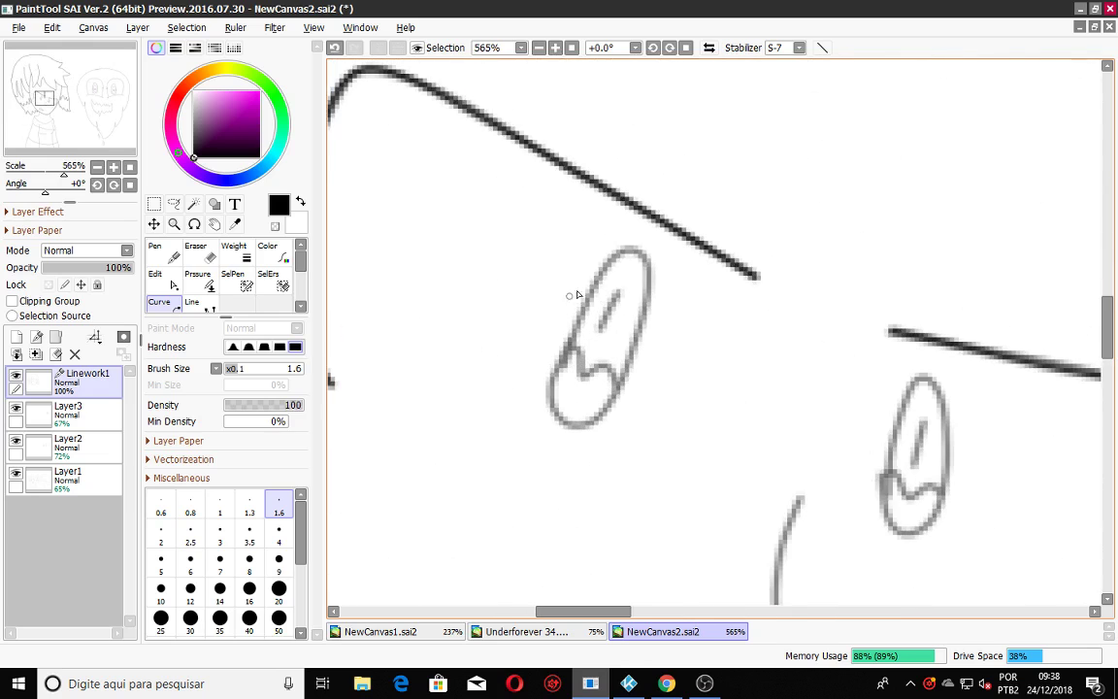
left_click(652, 277)
left_click(621, 382)
mouse_move(588, 425)
left_mouse_down()
mouse_move(562, 427)
mouse_move(549, 393)
mouse_move(543, 335)
mouse_move(566, 344)
left_mouse_up()
left_click(588, 289)
left_click(631, 250)
key("Return")
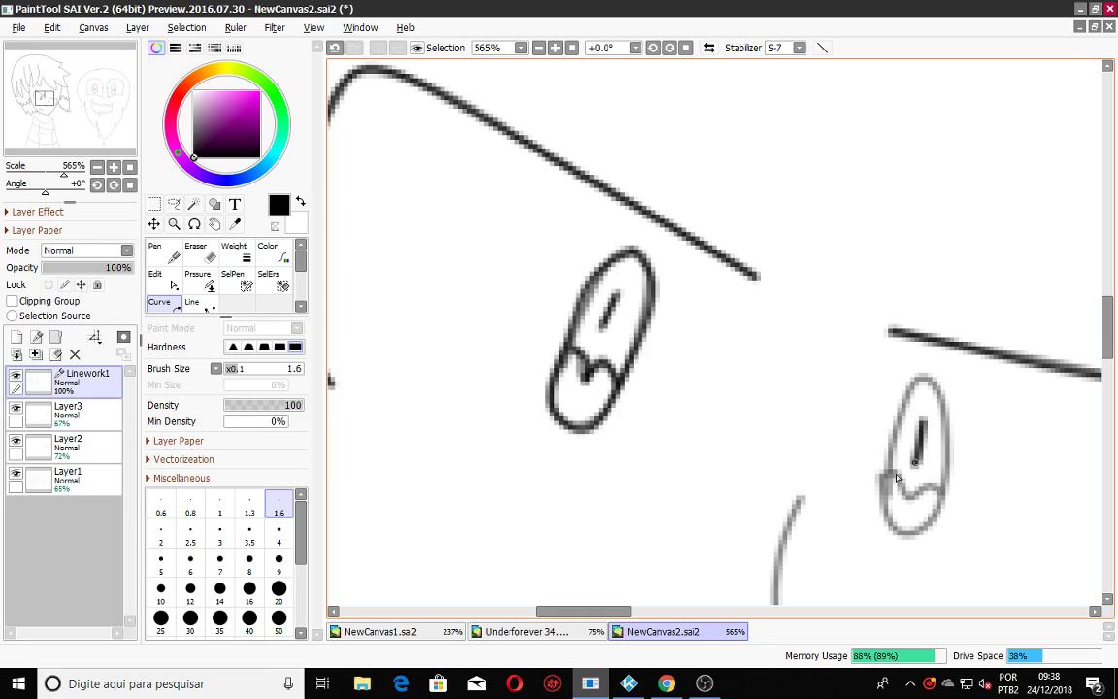
Trace the right pupil's oval outline and the zigzag across its lower part.
mouse_move(888, 435)
left_mouse_down()
mouse_move(924, 383)
mouse_move(939, 387)
mouse_move(946, 414)
left_mouse_up()
mouse_move(940, 485)
left_mouse_down()
mouse_move(928, 523)
mouse_move(902, 531)
mouse_move(879, 502)
mouse_move(886, 464)
left_mouse_up()
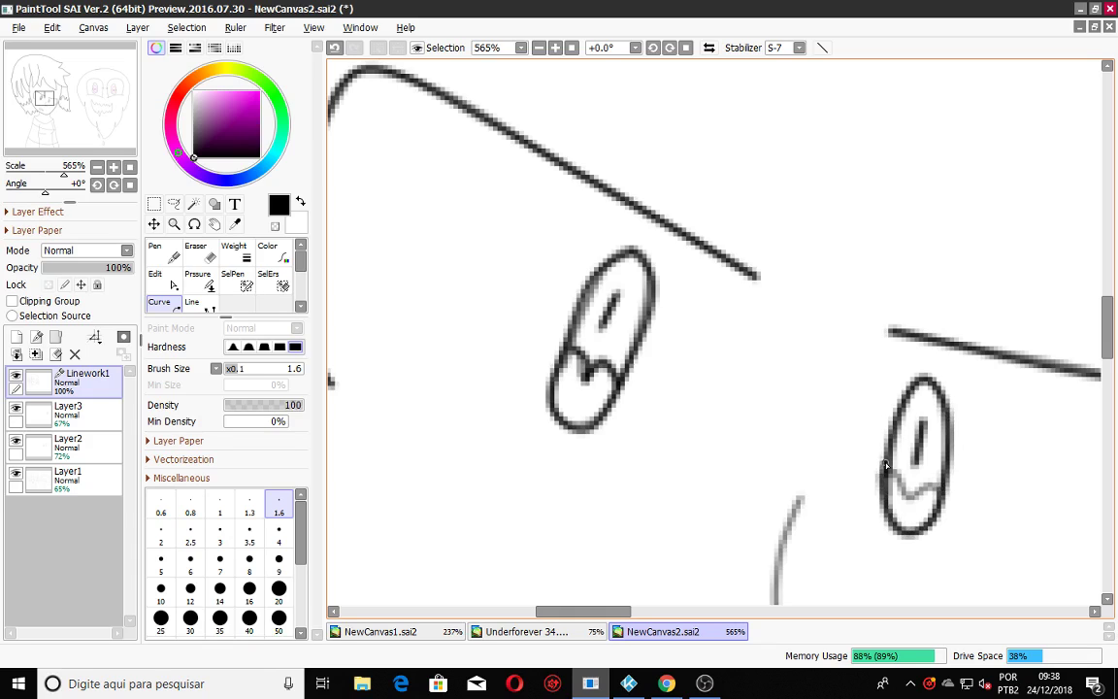
double_click(950, 490)
Trace the nose from the bridge down to its small hooked base.
scroll(896, 508, "down", 6)
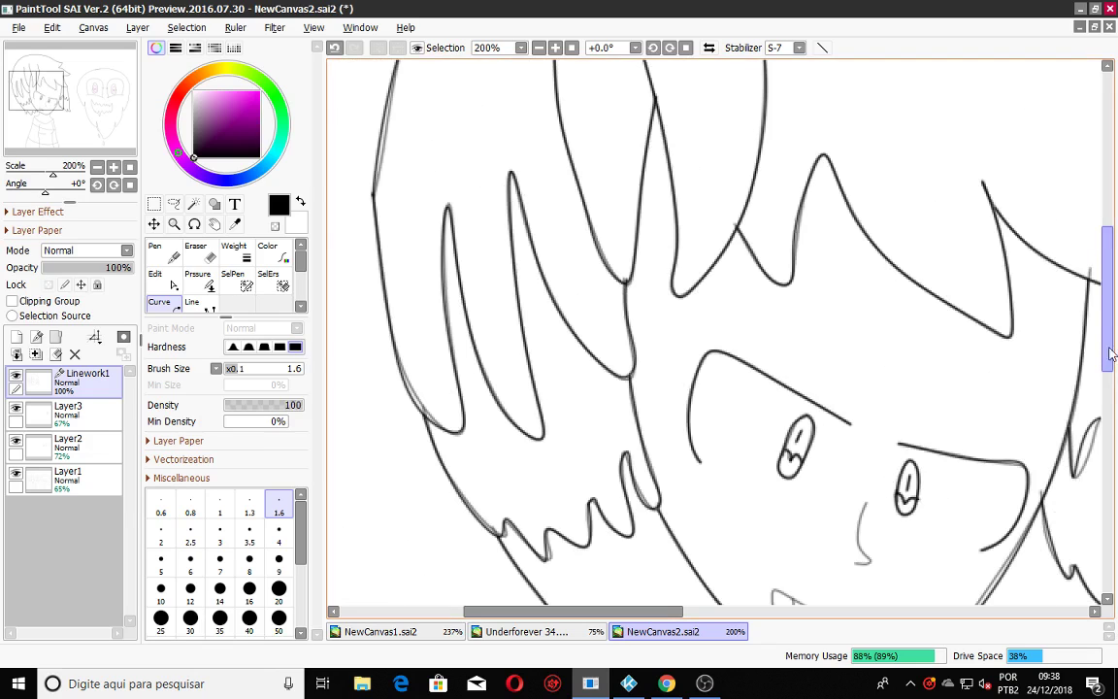
left_click_drag(1108, 334, 1108, 390)
left_click_drag(678, 612, 699, 614)
scroll(797, 408, "up", 3)
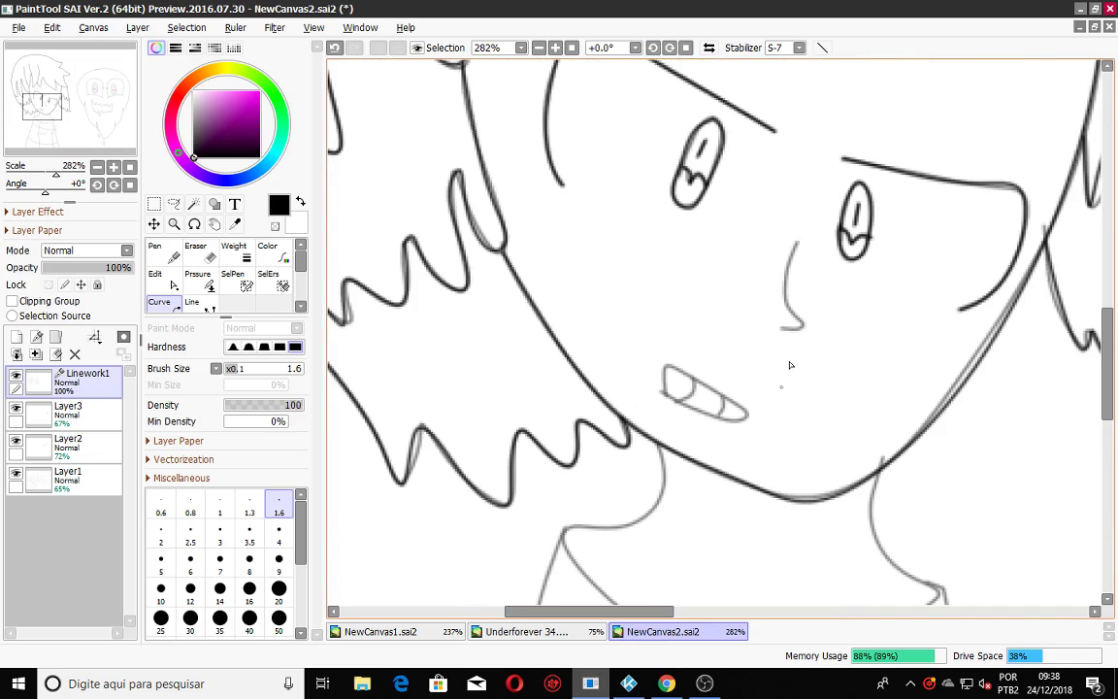
scroll(794, 285, "up", 3)
mouse_move(804, 198)
left_mouse_down()
mouse_move(779, 257)
mouse_move(777, 309)
mouse_move(817, 351)
mouse_move(782, 367)
left_mouse_up()
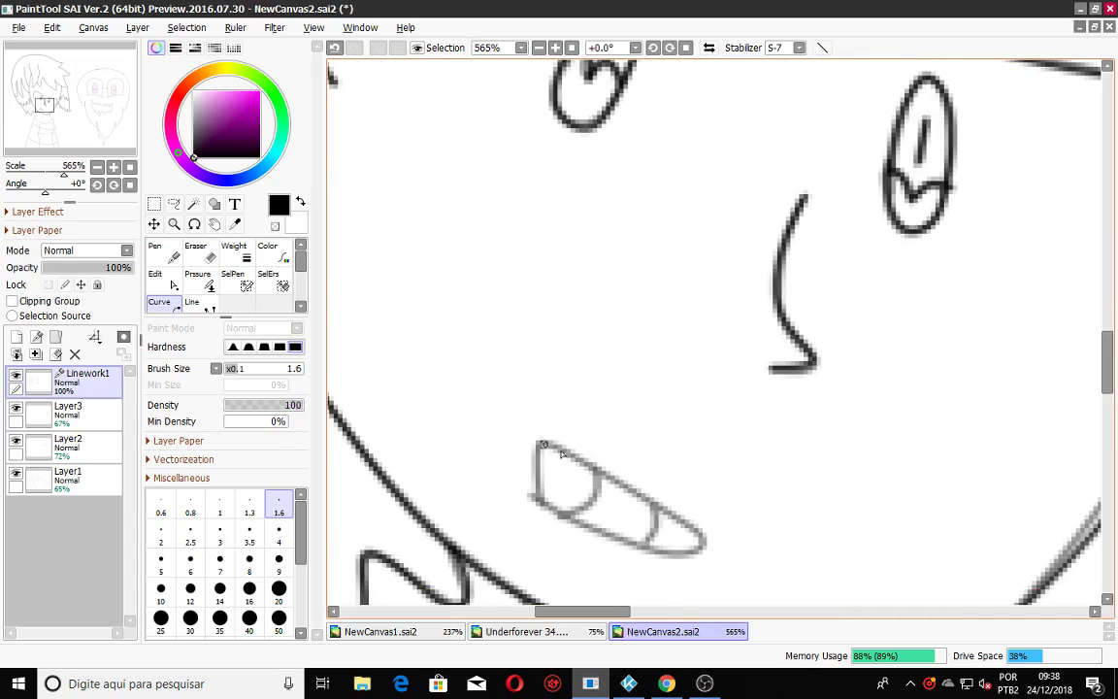
Trace the mouth's closed outline and the two curved tooth lines inside it.
mouse_move(539, 443)
left_mouse_down()
mouse_move(705, 540)
mouse_move(681, 554)
mouse_move(592, 534)
mouse_move(540, 495)
left_mouse_up()
left_click(532, 500)
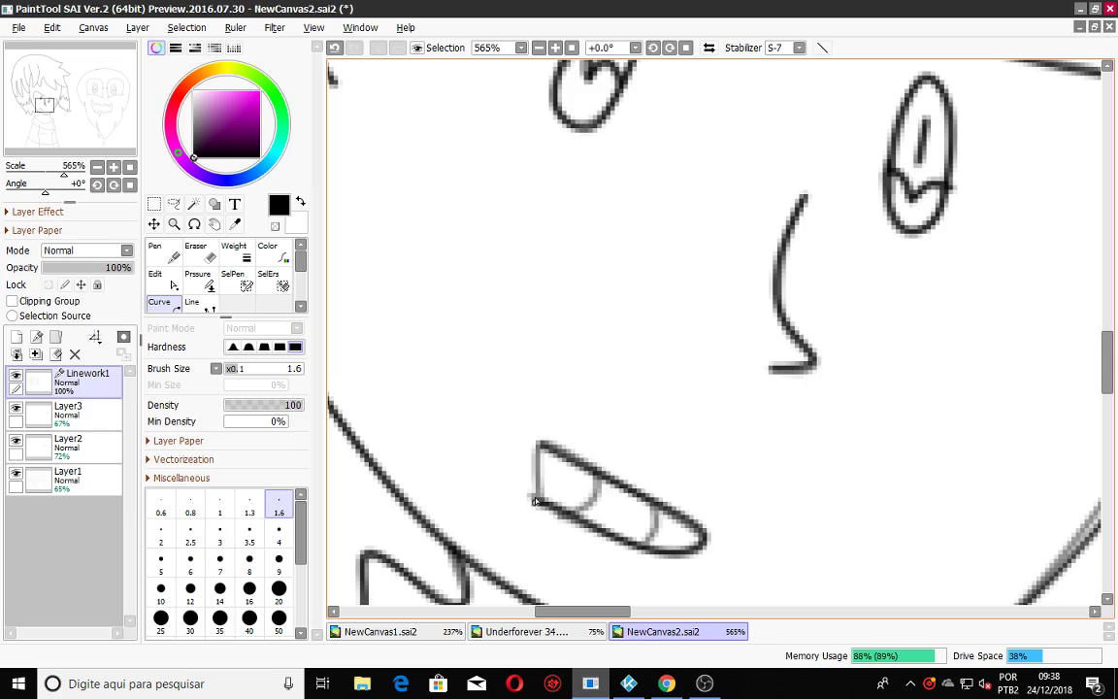
double_click(543, 444)
key("Return")
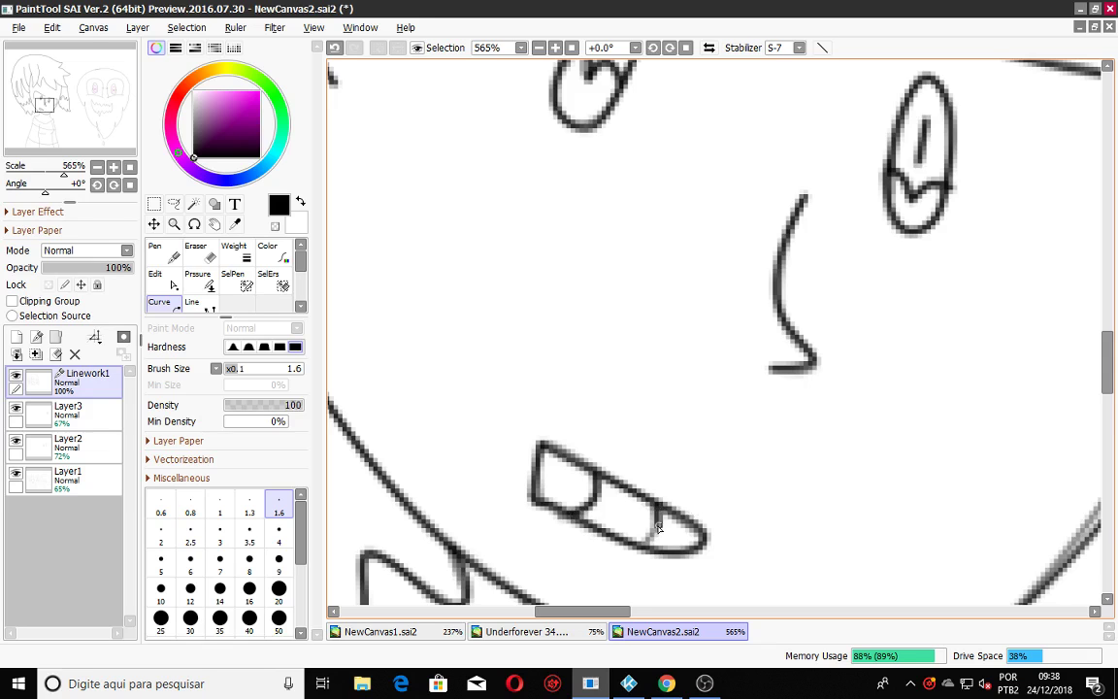
scroll(640, 549, "down", 9)
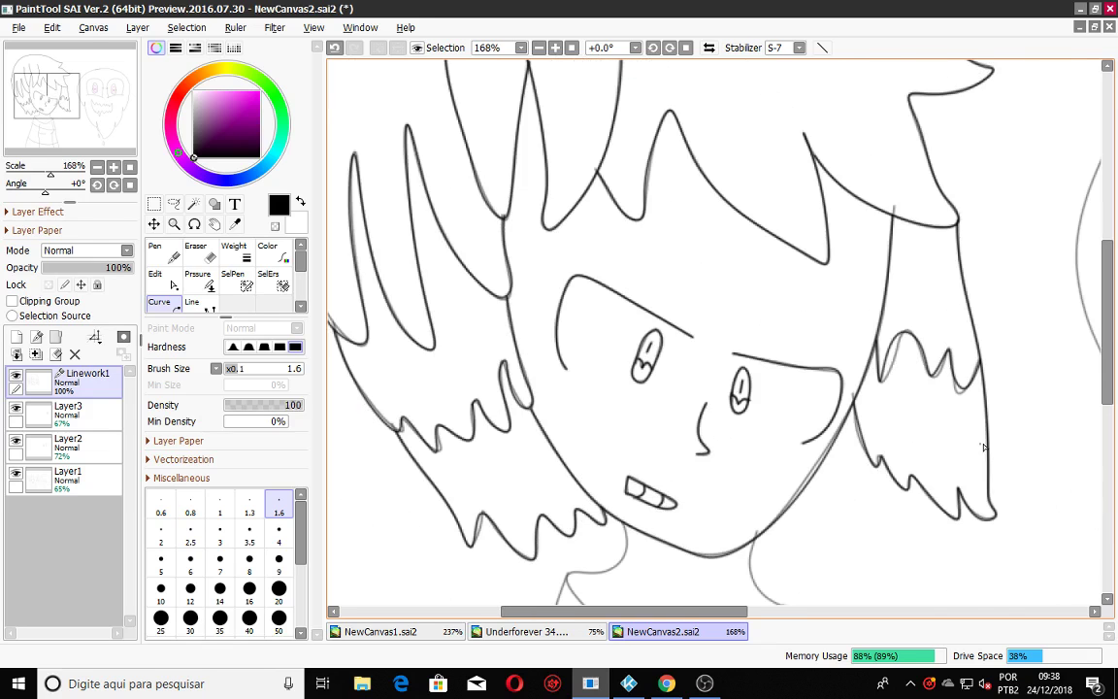
left_click_drag(1109, 341, 1109, 434)
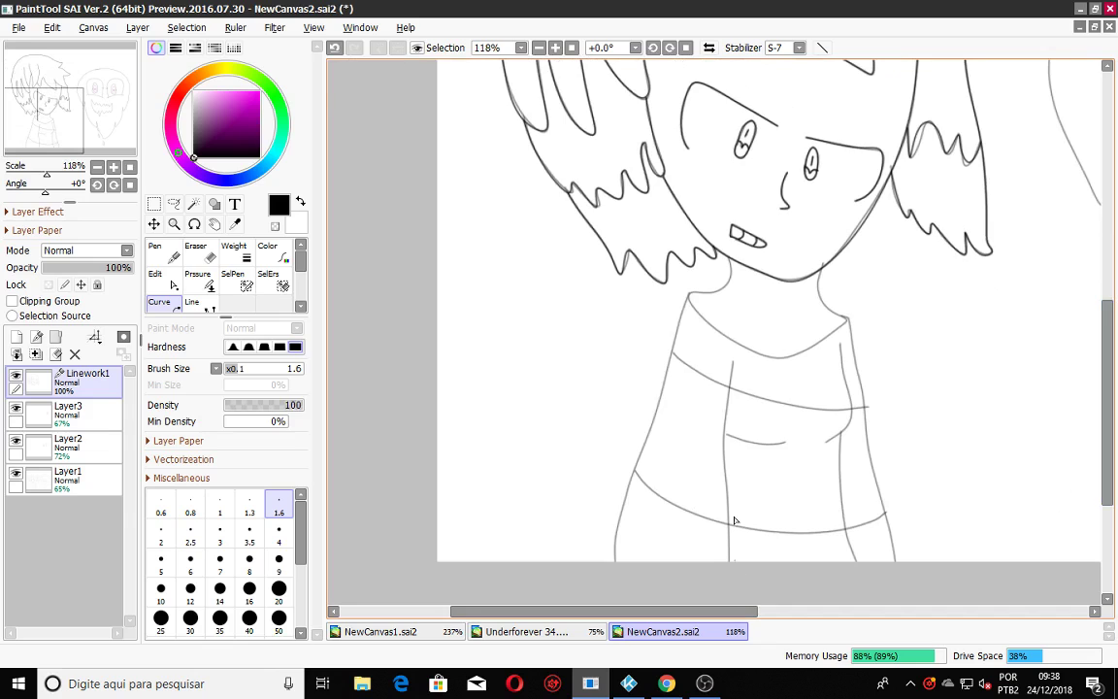
Trace both sides of the boy's neck and the curved collar line joining his shoulders.
scroll(827, 250, "up", 4)
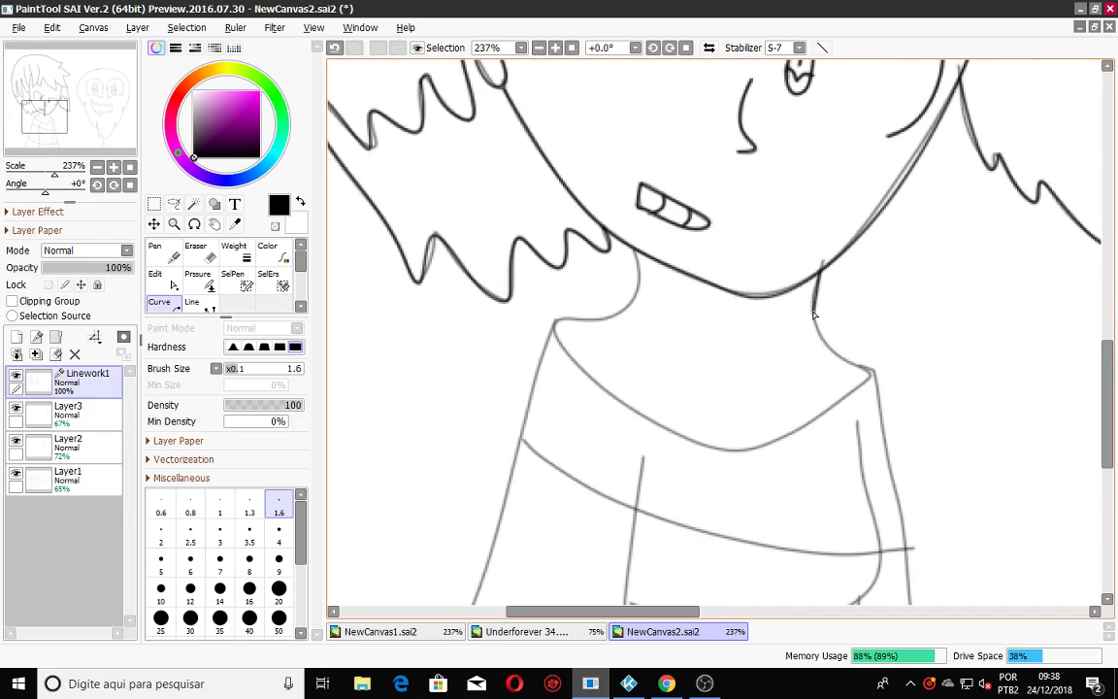
mouse_move(823, 264)
left_mouse_down()
mouse_move(866, 379)
mouse_move(740, 453)
mouse_move(587, 374)
mouse_move(583, 324)
left_mouse_up()
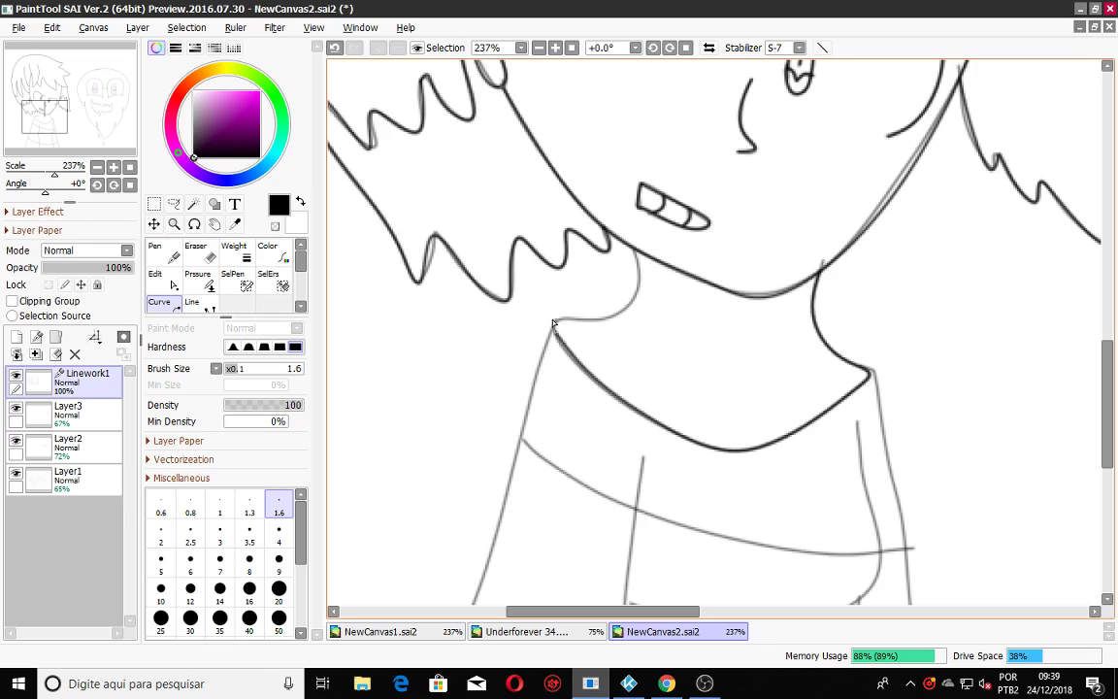
left_click_drag(629, 307, 642, 266)
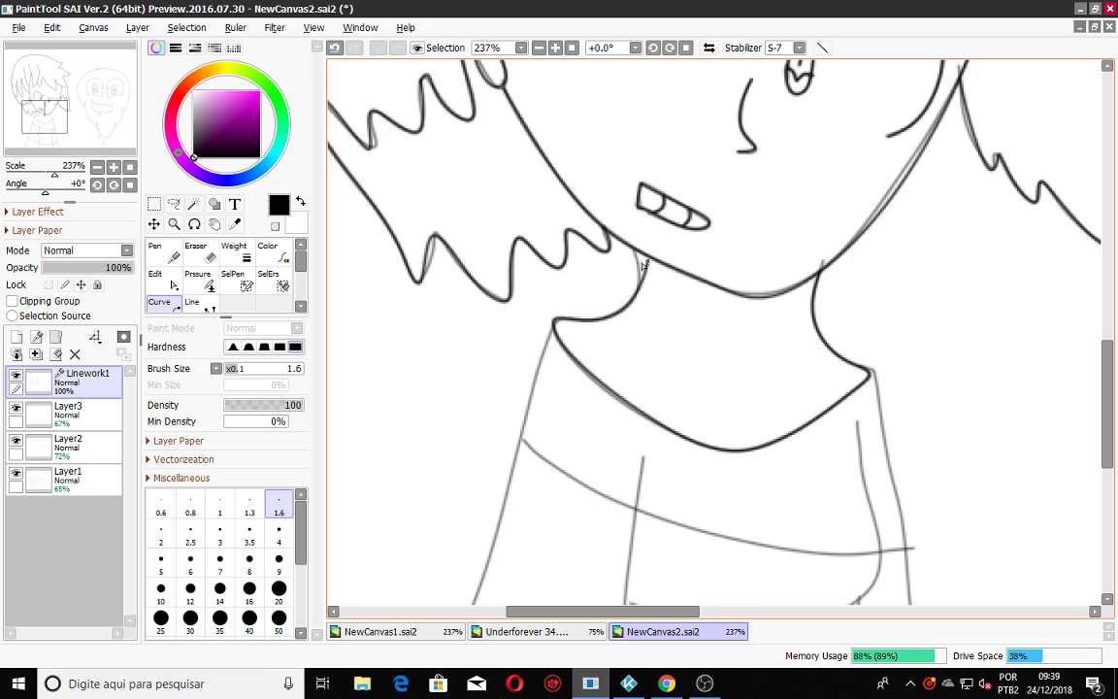
Trace the left inner arm line from below the collar down to the canvas's lower edge.
scroll(633, 251, "down", 6)
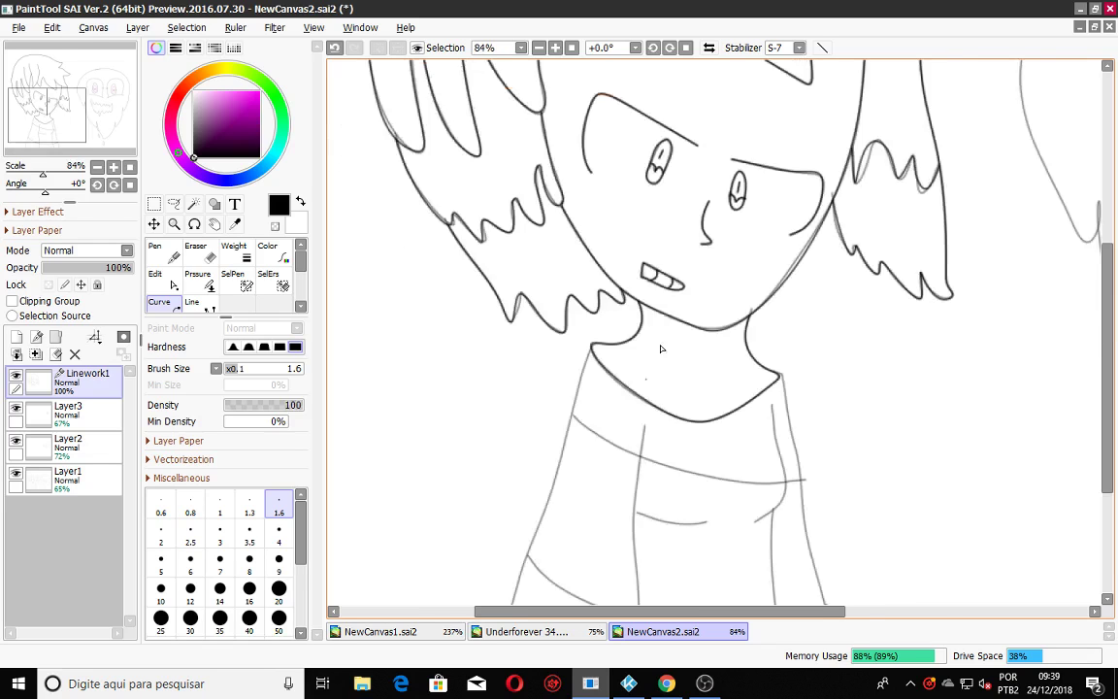
scroll(695, 254, "up", 6)
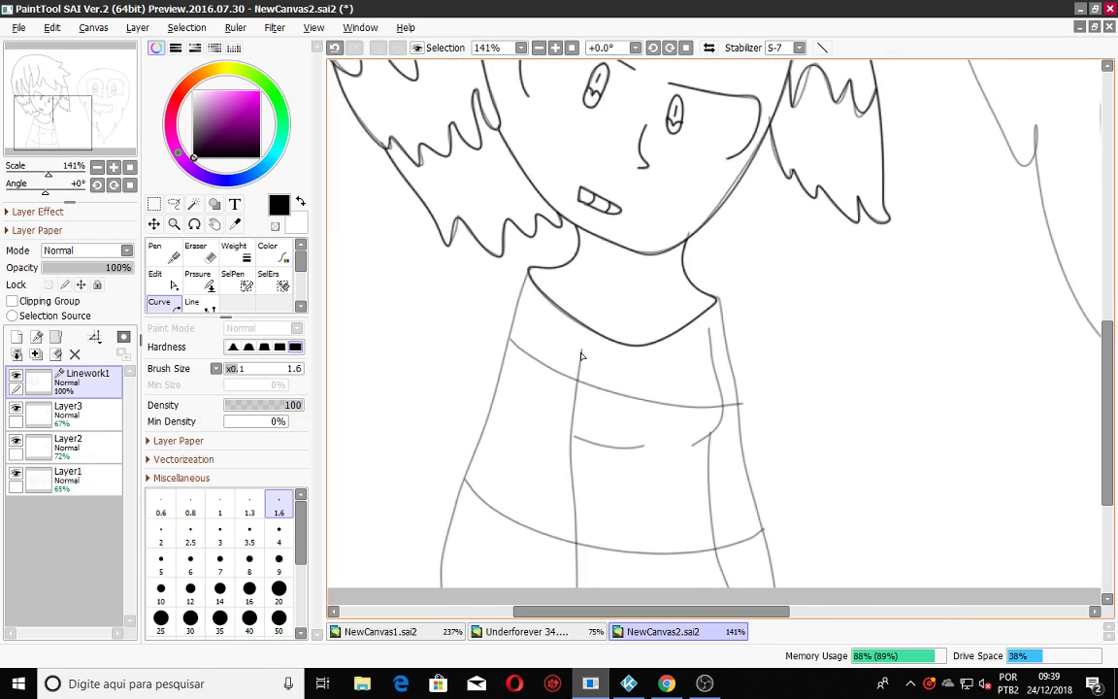
scroll(573, 373, "up", 10)
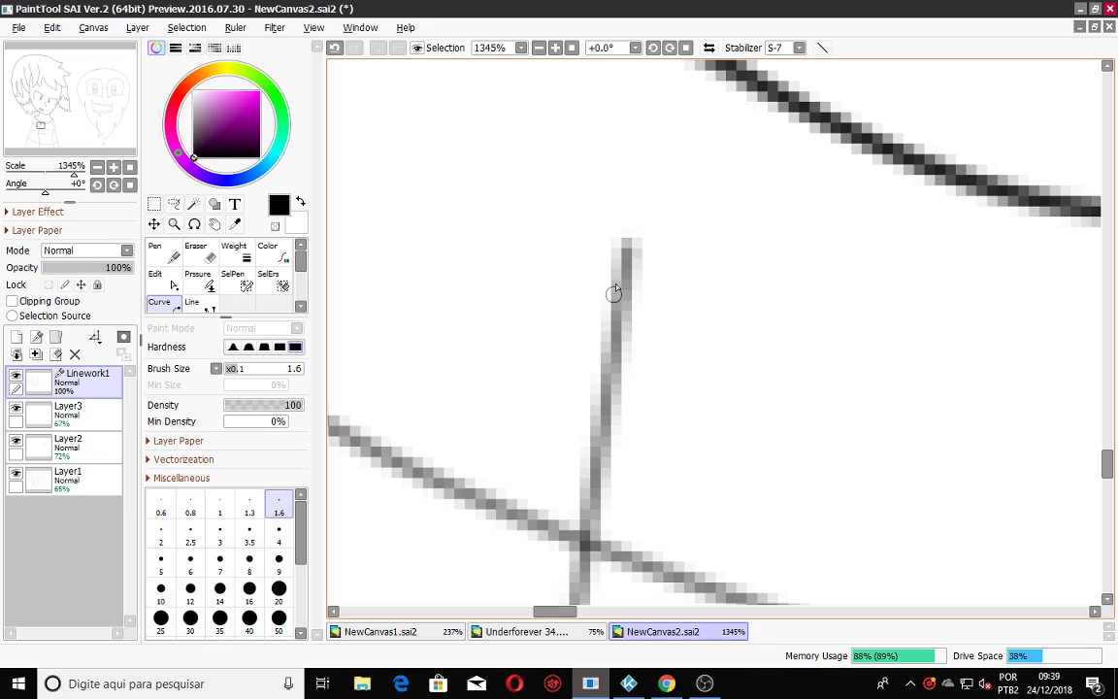
mouse_move(630, 248)
left_mouse_down()
mouse_move(614, 298)
mouse_move(592, 485)
left_mouse_up()
scroll(623, 307, "down", 1)
scroll(591, 492, "down", 2)
left_click(586, 507)
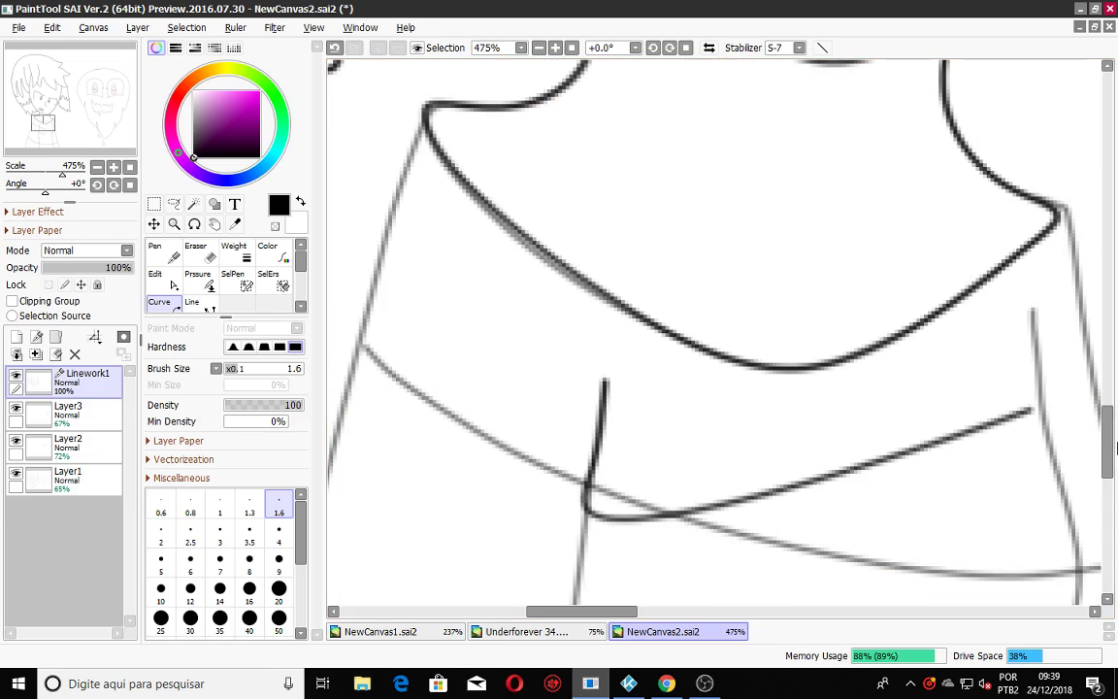
left_click_drag(1105, 467, 1105, 513)
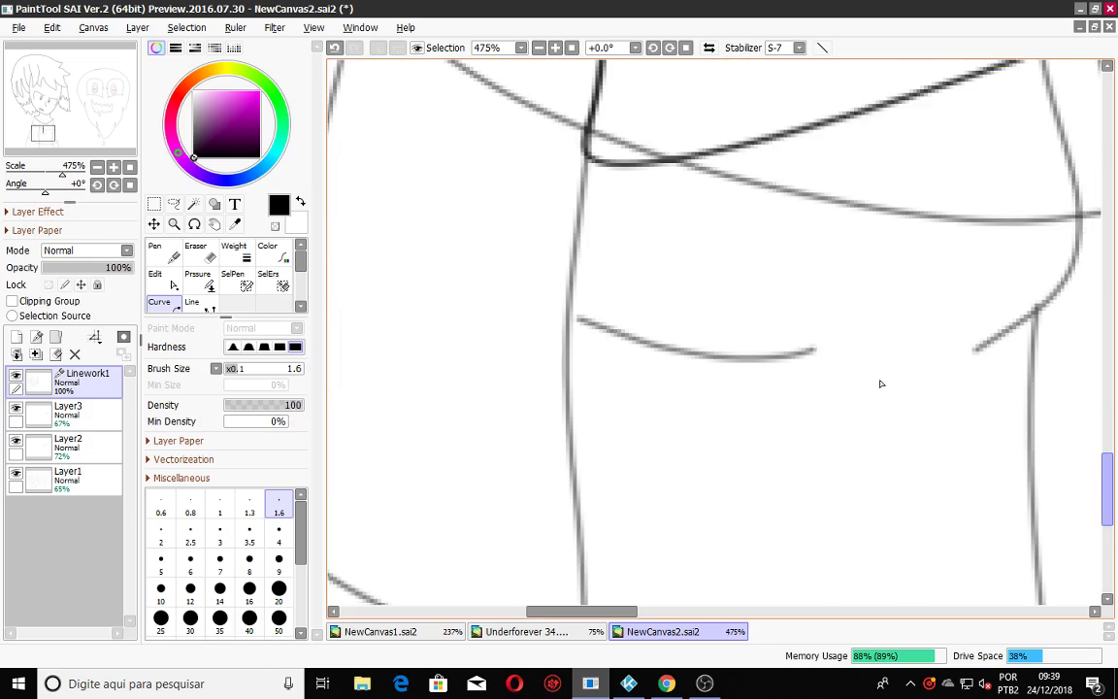
left_click(571, 266)
mouse_move(568, 405)
left_mouse_down()
mouse_move(587, 553)
mouse_move(1067, 330)
left_mouse_up()
left_click_drag(1109, 456, 1108, 491)
mouse_move(586, 438)
left_mouse_down()
mouse_move(581, 516)
mouse_move(591, 633)
mouse_move(582, 597)
left_mouse_up()
scroll(582, 597, "down", 10)
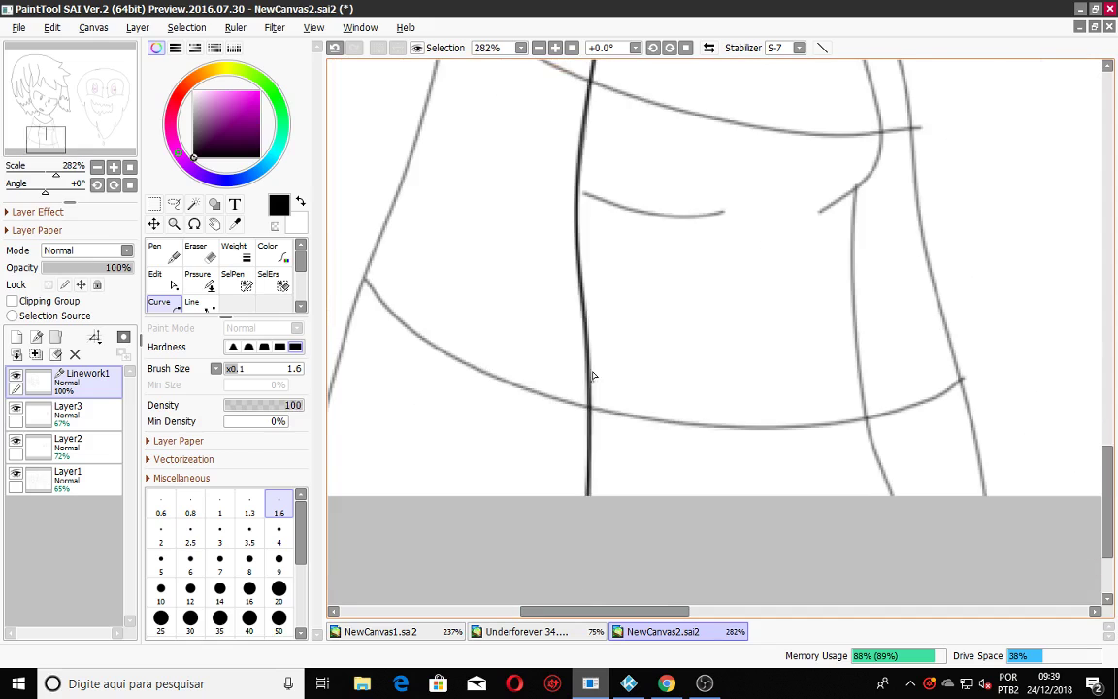
Trace the left outer sleeve from the collar corner down to the canvas's lower edge.
scroll(543, 189, "up", 2)
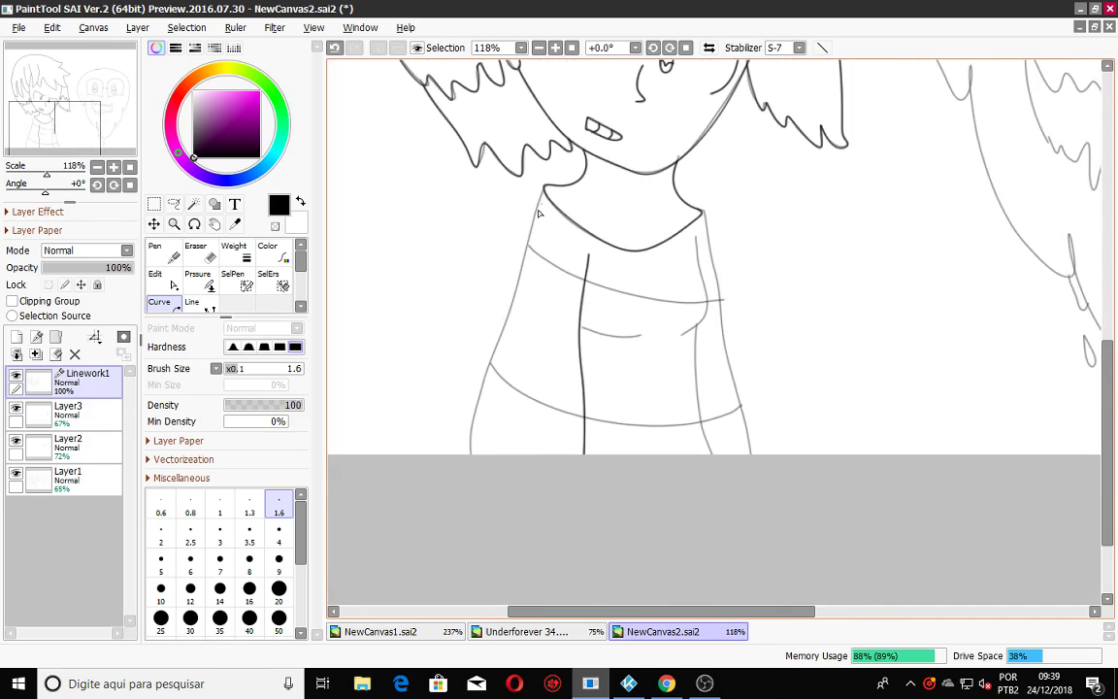
scroll(540, 214, "up", 9)
left_click(552, 160)
left_click(532, 219)
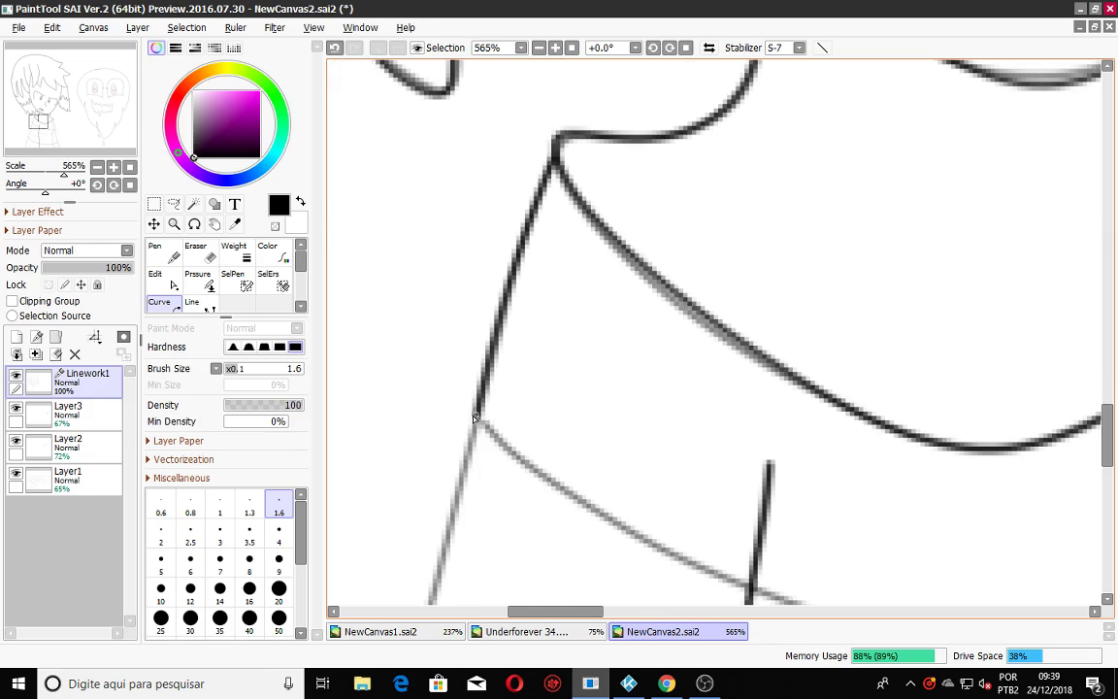
scroll(483, 419, "down", 5)
left_click_drag(1109, 428, 1110, 495)
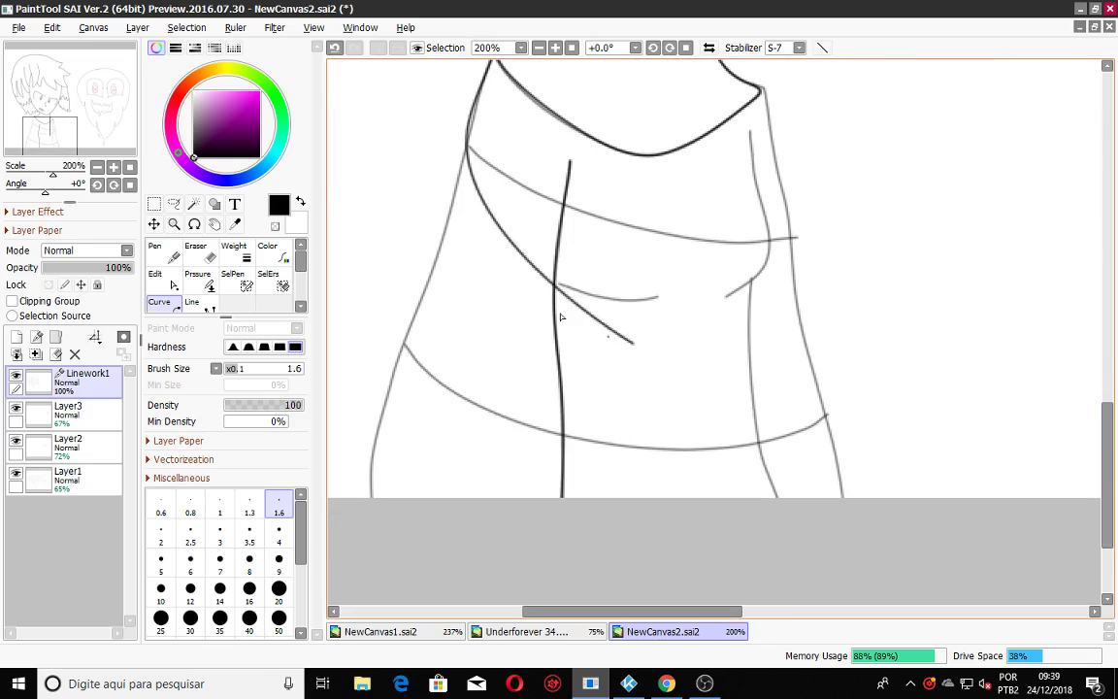
left_click_drag(442, 238, 394, 367)
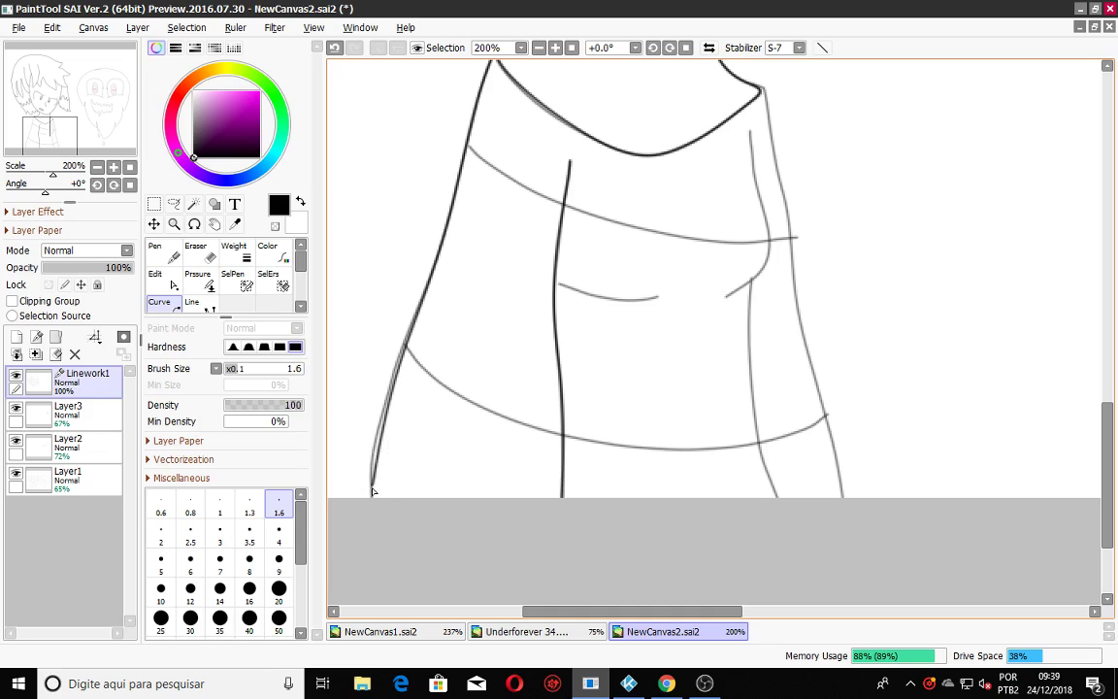
left_click_drag(380, 417, 375, 498)
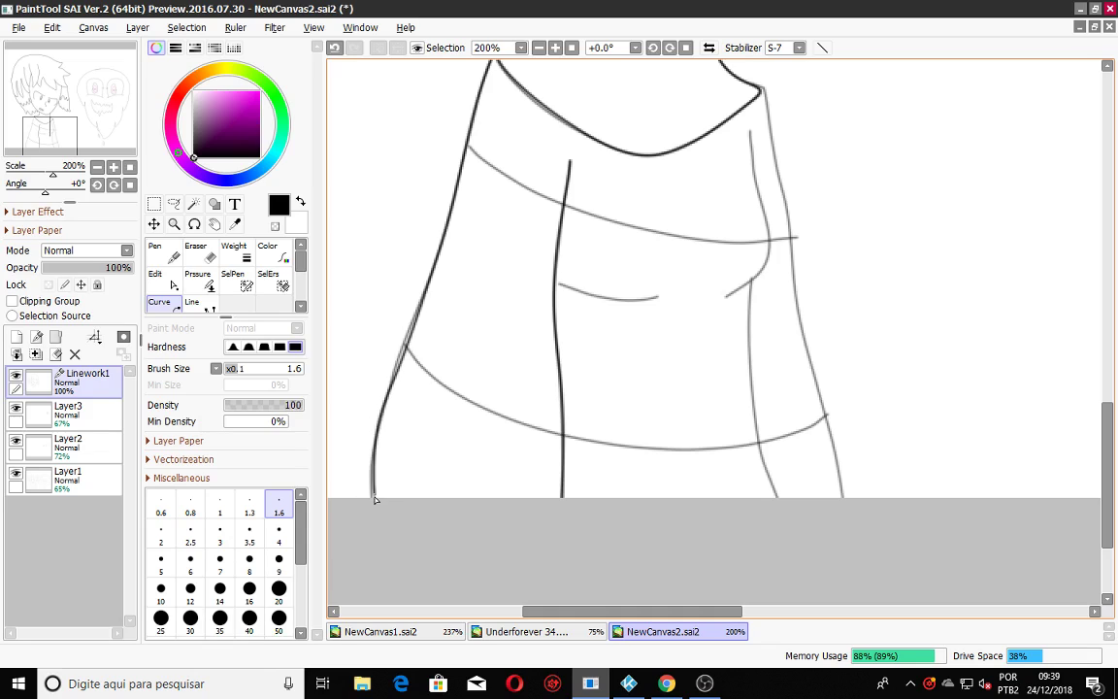
key("Return")
Trace the right inner arm line from below the collar around its inward hook on the chest.
scroll(748, 116, "up", 5)
mouse_move(743, 141)
left_mouse_down()
mouse_move(746, 259)
mouse_move(764, 283)
mouse_move(755, 296)
mouse_move(790, 415)
left_mouse_up()
left_click(792, 417)
left_click(792, 479)
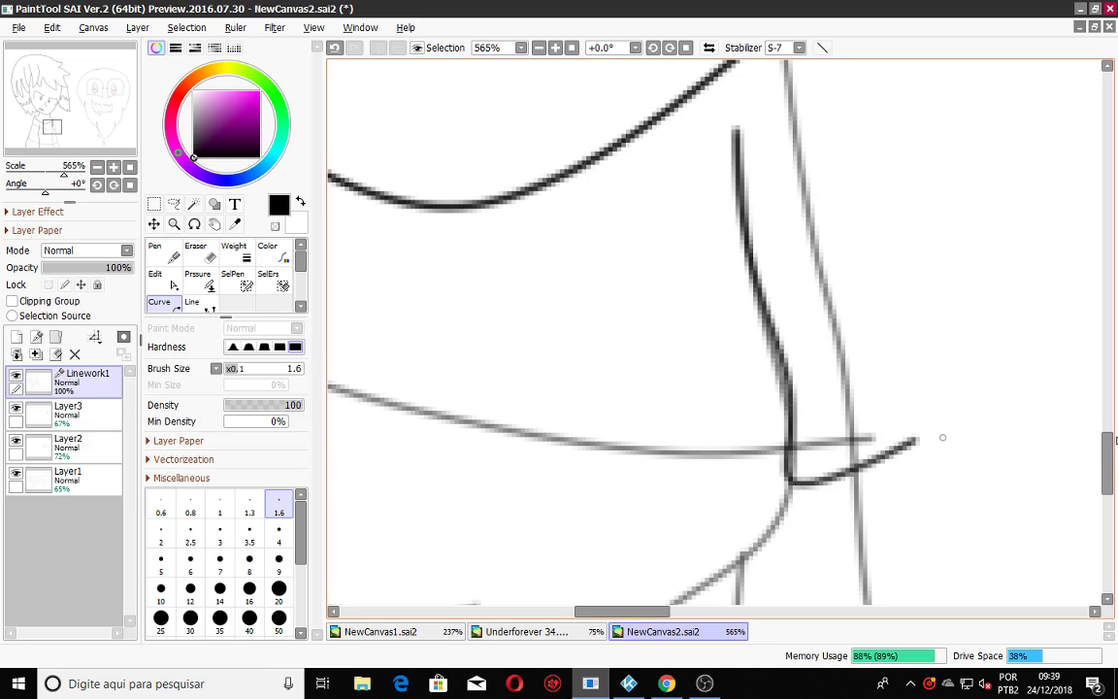
left_click_drag(1105, 464, 1080, 472)
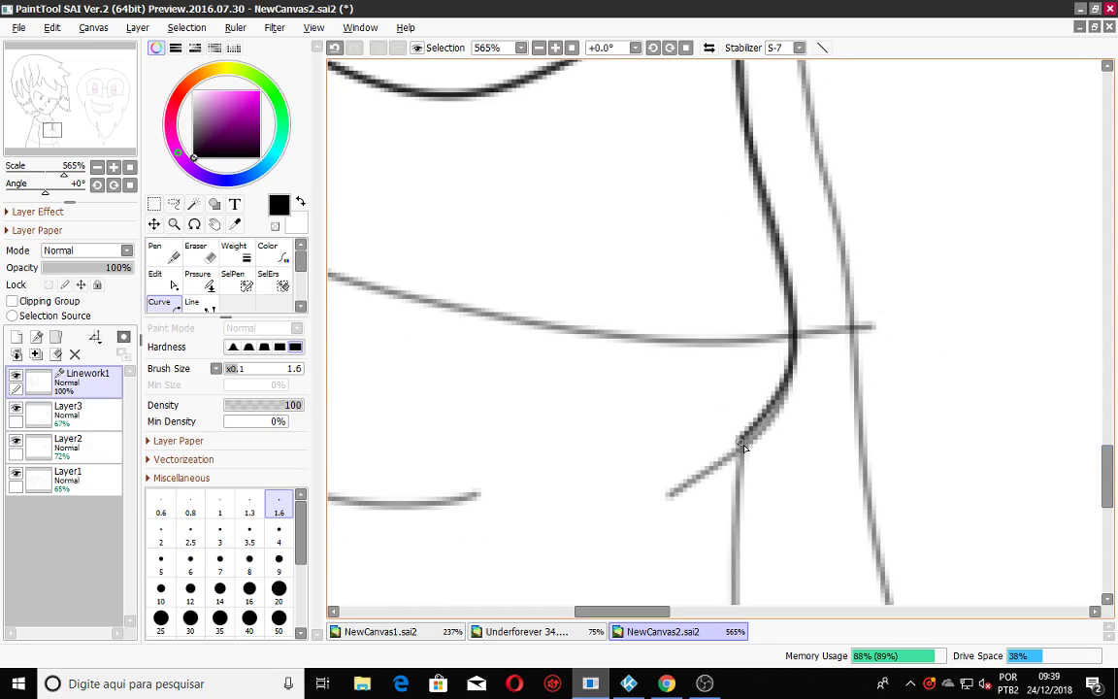
left_click_drag(727, 465, 668, 492)
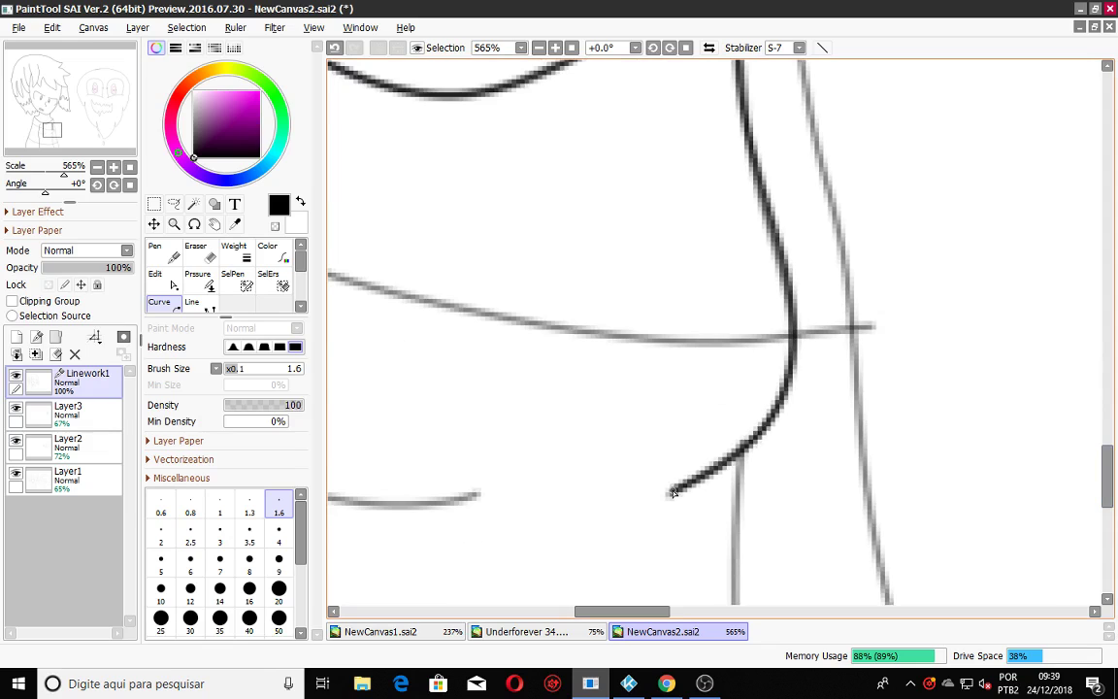
Trace the short curved chest line beside the left arm and the right torso side down to the canvas edge.
scroll(573, 443, "down", 5)
scroll(398, 480, "up", 7)
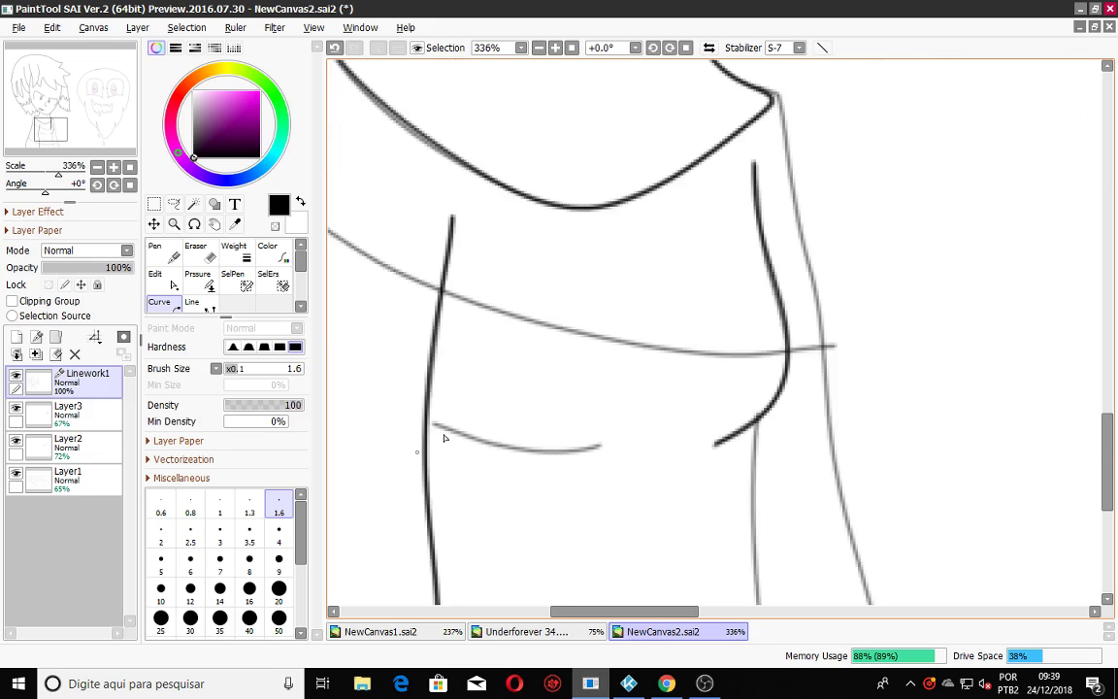
mouse_move(445, 393)
left_mouse_down()
mouse_move(549, 442)
mouse_move(777, 471)
mouse_move(854, 466)
left_mouse_up()
scroll(855, 467, "down", 5)
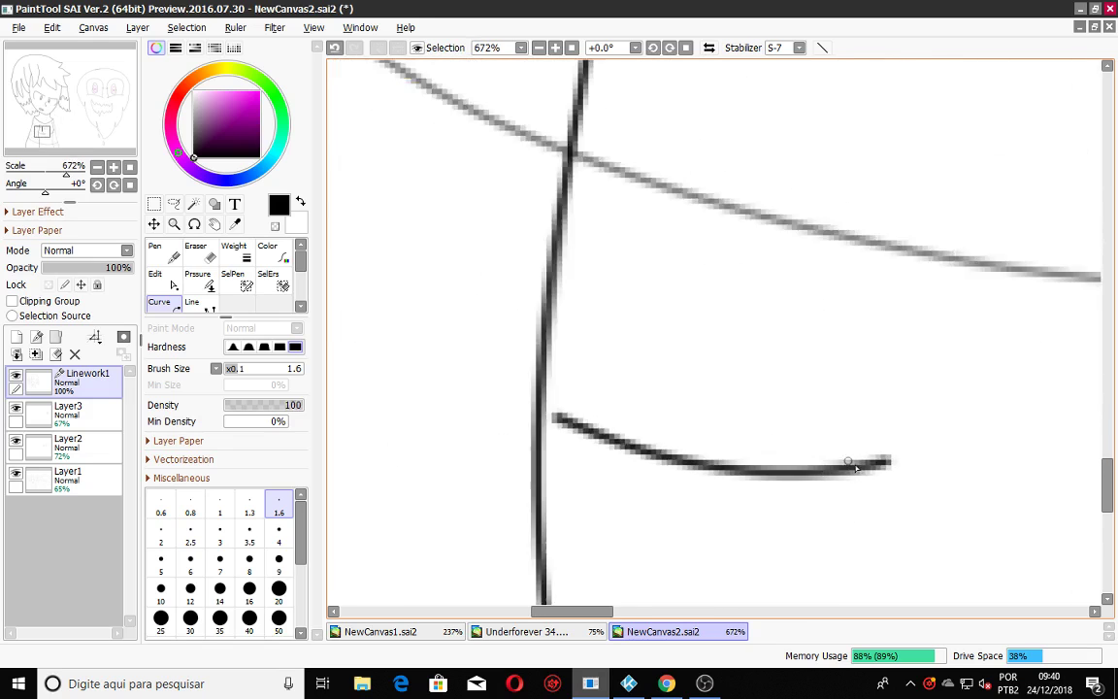
scroll(1113, 432, "down", 3)
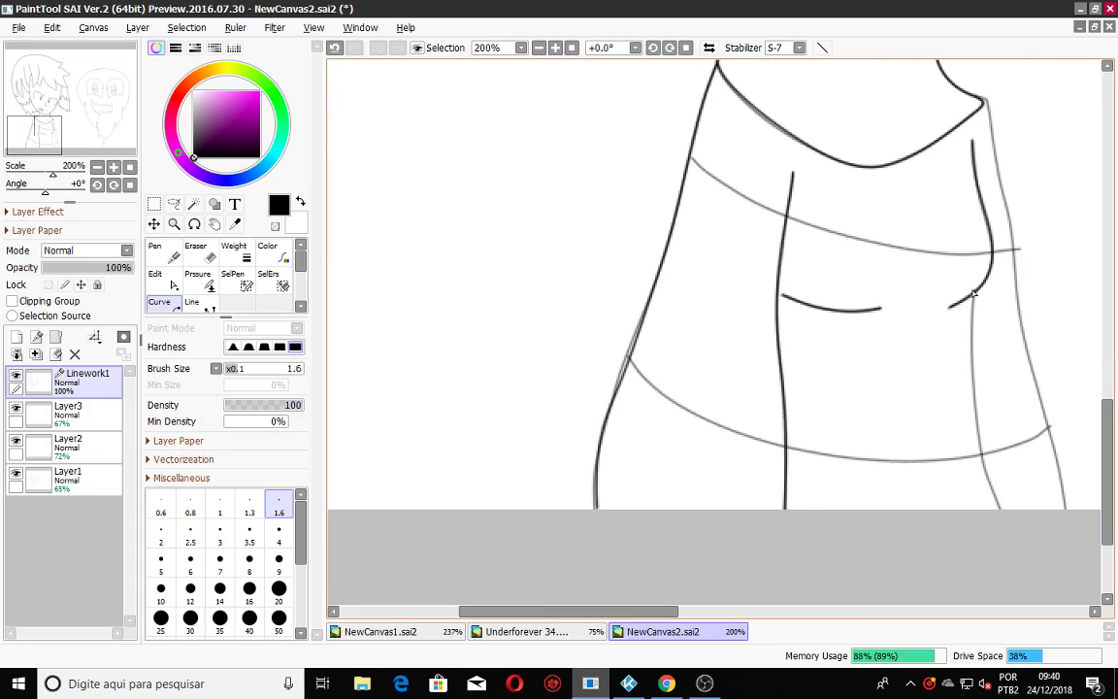
left_click_drag(987, 422, 991, 488)
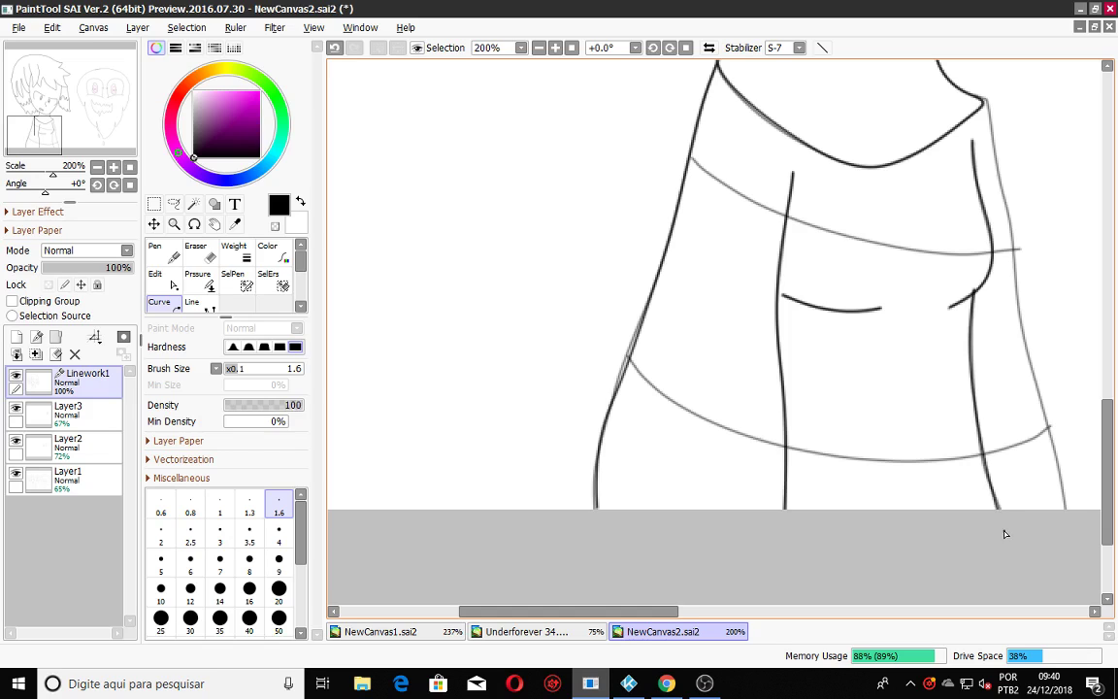
Trace the right outer sleeve from the shoulder corner down to the canvas's lower edge.
left_click_drag(626, 610, 686, 610)
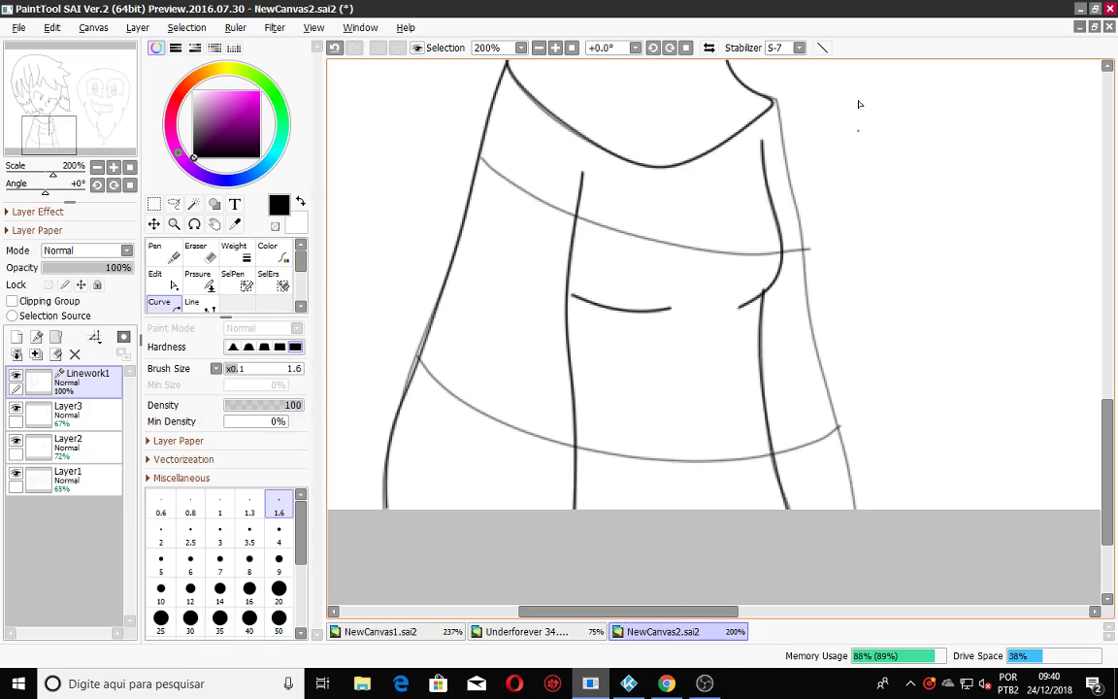
scroll(788, 122, "up", 5)
left_click(788, 95)
left_click(788, 128)
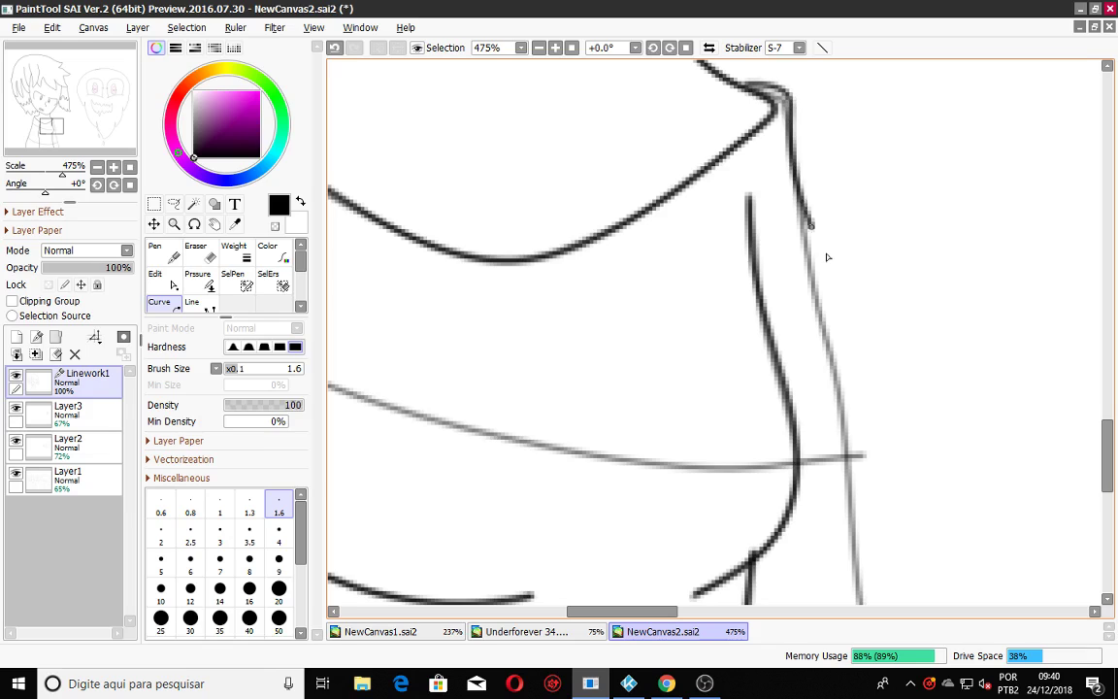
left_click(814, 268)
left_click(837, 388)
left_click_drag(1108, 445, 1108, 469)
scroll(843, 276, "down", 2)
mouse_move(852, 283)
left_mouse_down()
mouse_move(856, 398)
mouse_move(893, 522)
mouse_move(1109, 488)
left_mouse_up()
left_click(875, 349)
left_click(887, 390)
left_click(905, 452)
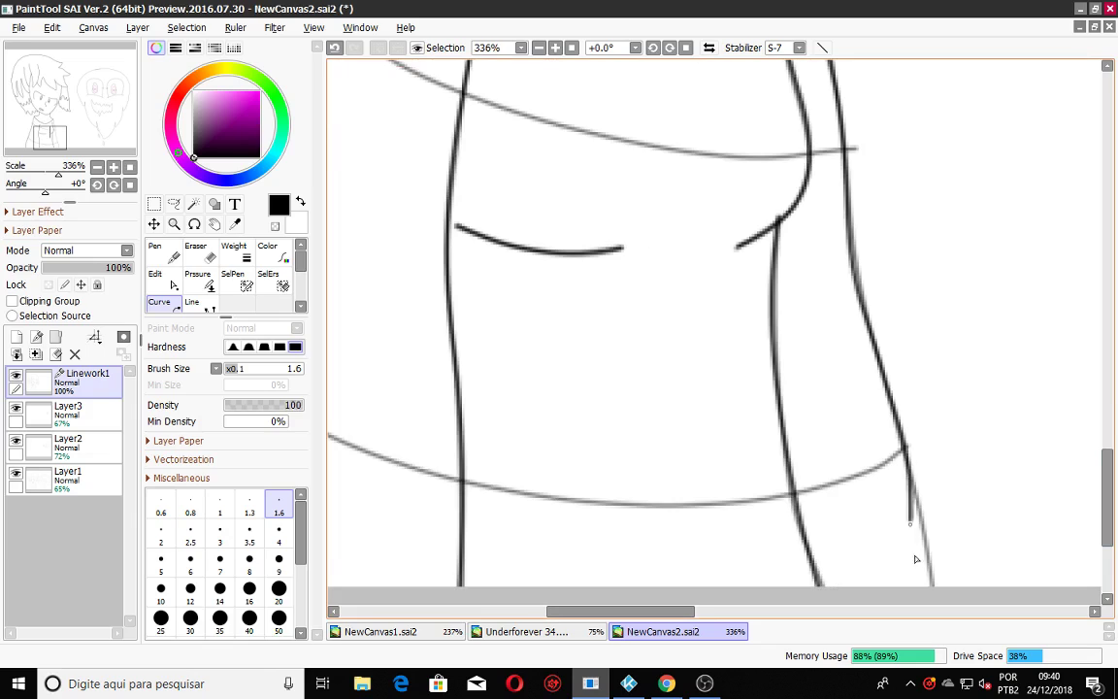
left_click(929, 555)
left_click(936, 596)
key("Return")
Trace the upper curved stripe across the boy's shirt from the left sleeve to the right sleeve.
scroll(882, 291, "down", 5)
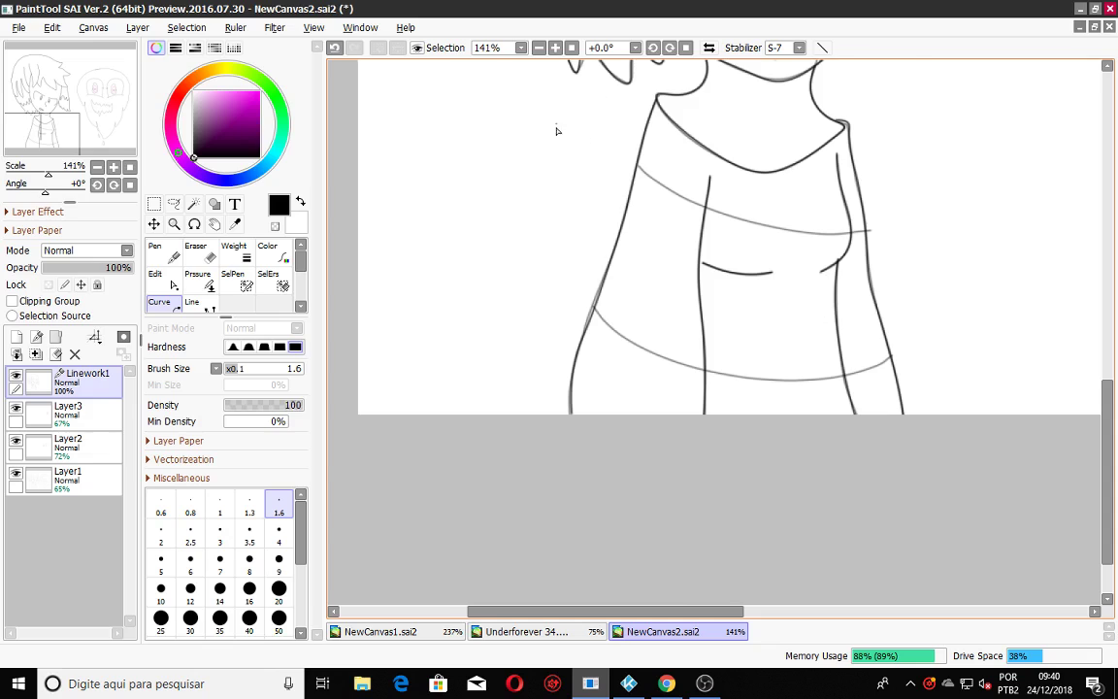
scroll(559, 127, "up", 2)
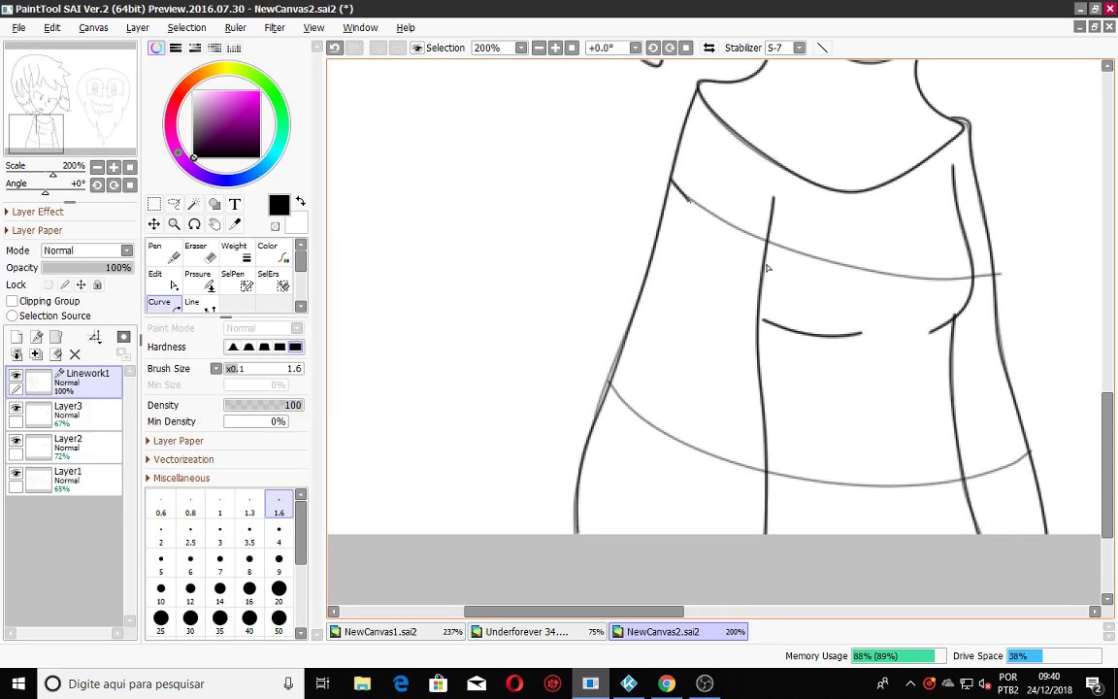
left_click(832, 264)
left_click_drag(981, 280, 997, 275)
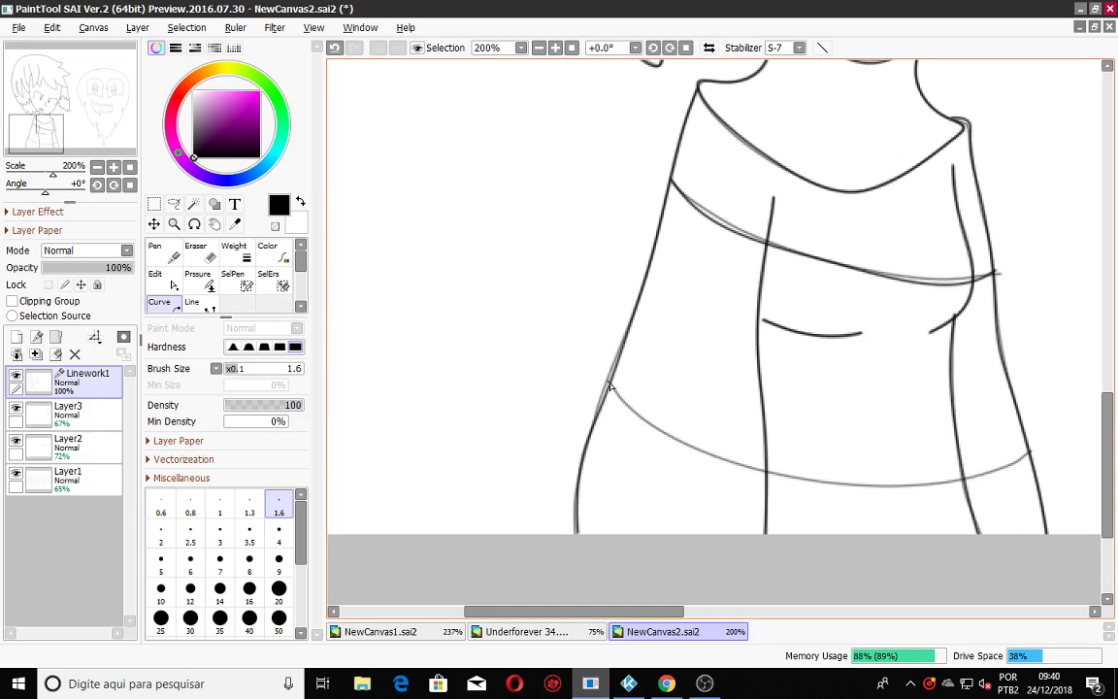
Trace the lower curved stripe across the boy's shirt between the two outer sleeve lines.
left_click_drag(610, 384, 663, 428)
left_click(649, 424)
left_click(784, 476)
left_click(878, 499)
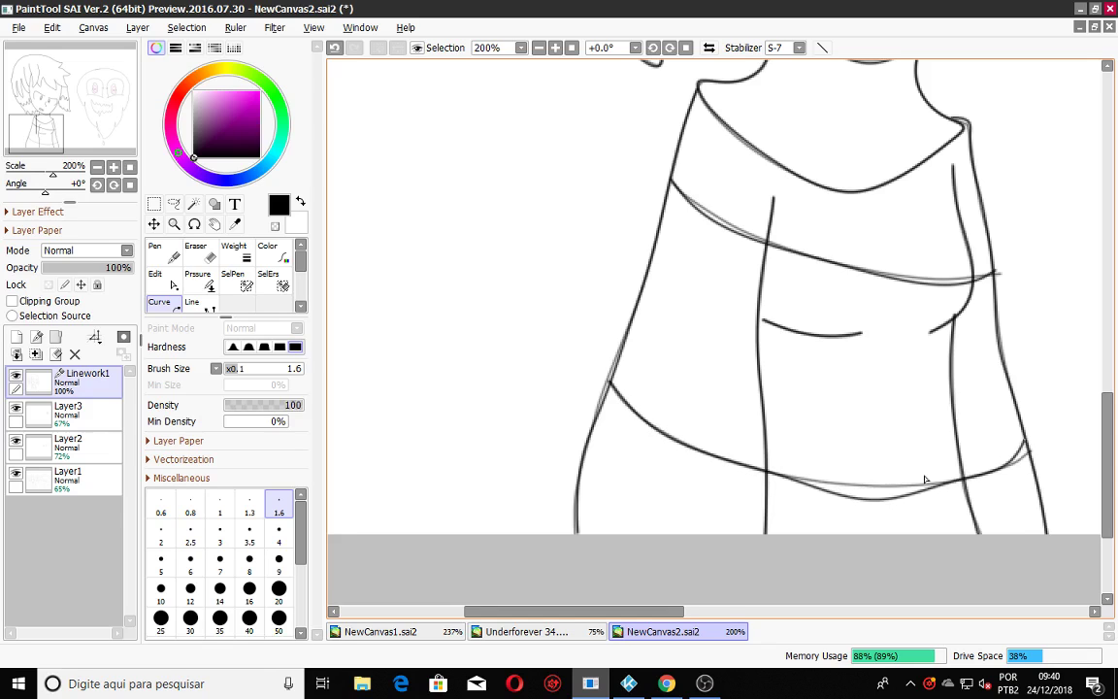
Trace the melting face's left drip and the cheek line rising from it.
scroll(912, 469, "down", 7)
left_click_drag(748, 609, 880, 609)
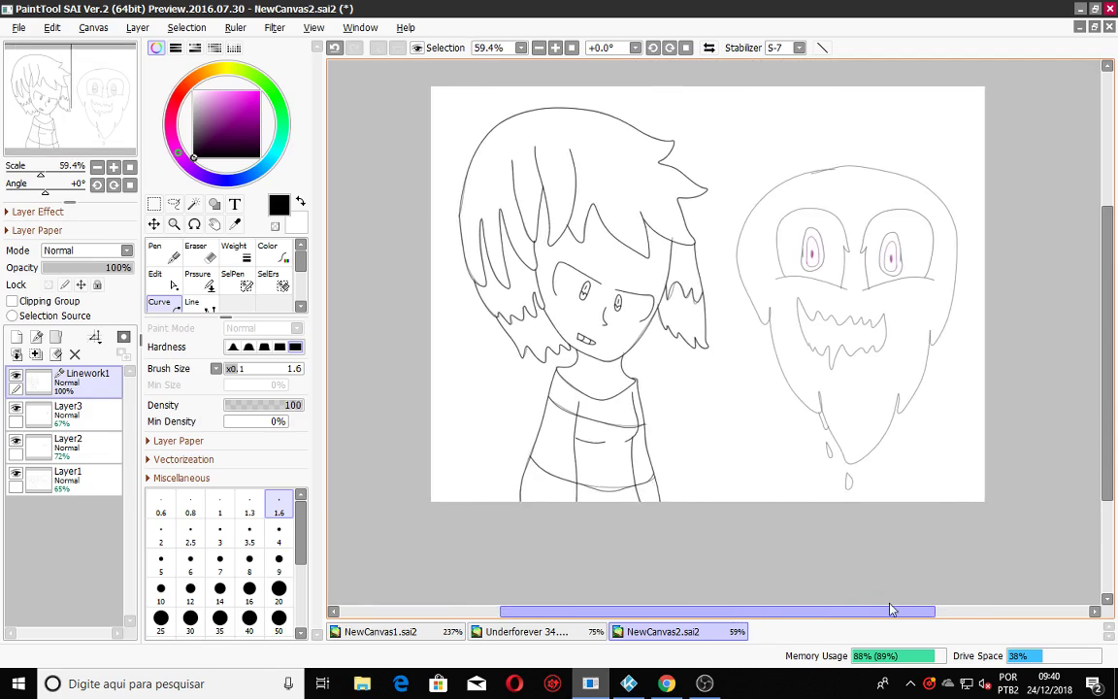
scroll(934, 288, "up", 4)
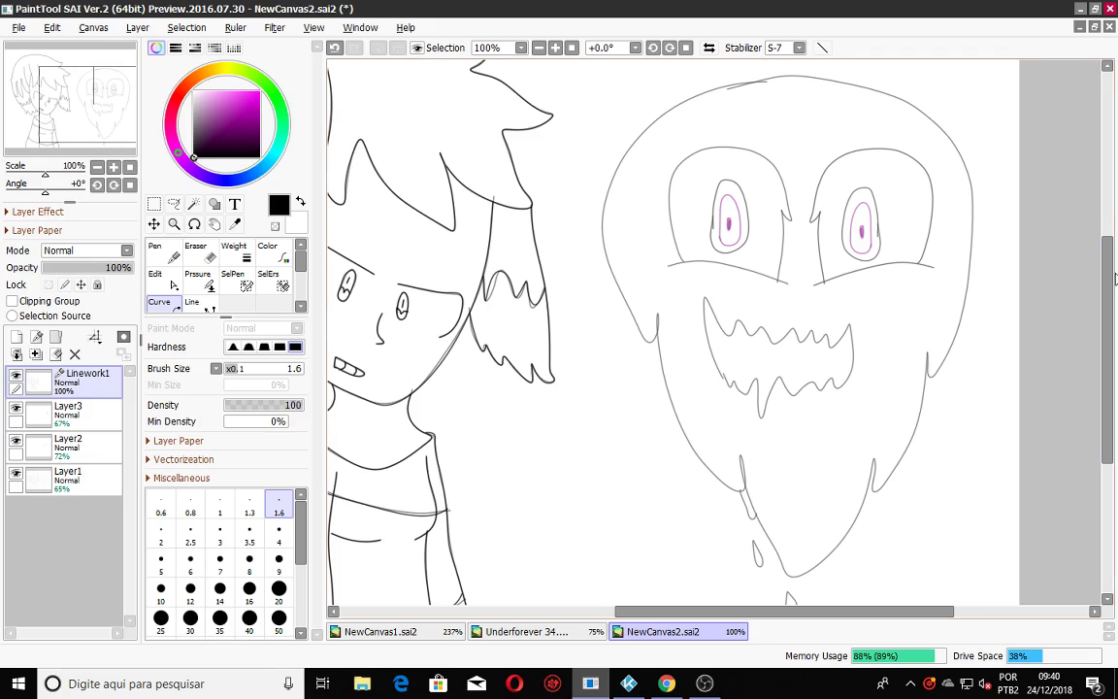
scroll(682, 328, "up", 5)
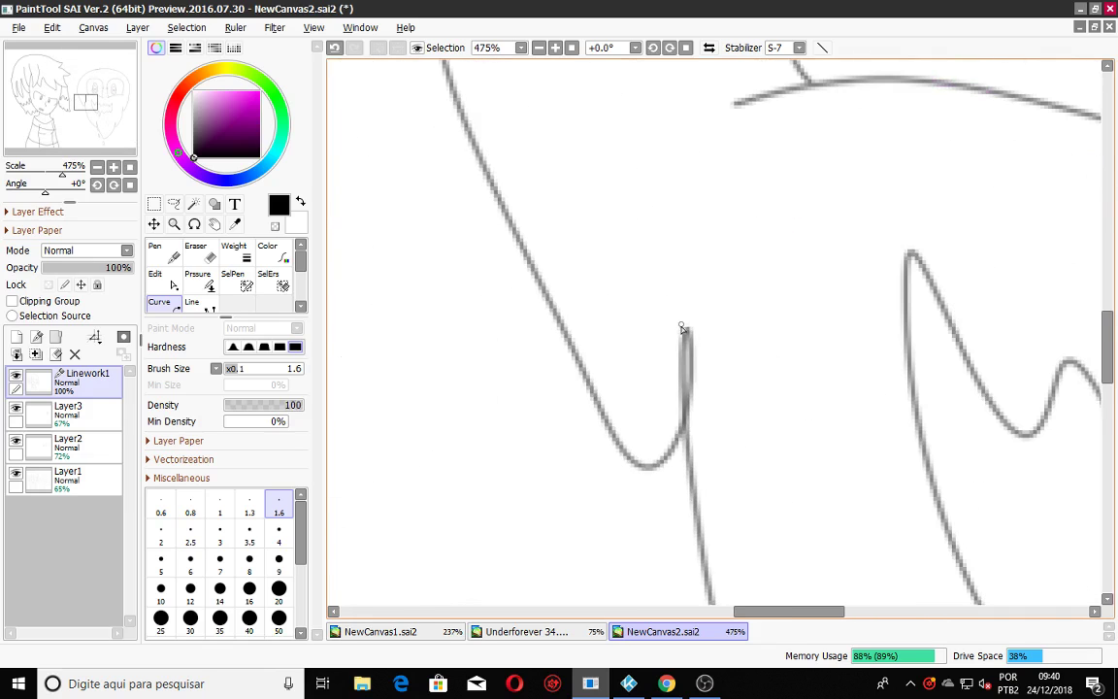
mouse_move(682, 428)
left_mouse_down()
mouse_move(679, 448)
mouse_move(648, 466)
mouse_move(602, 413)
mouse_move(558, 313)
mouse_move(491, 262)
mouse_move(431, 127)
left_mouse_up()
Trace the melting face's head outline from the left cheek up and over the crown.
scroll(1097, 367, "down", 3)
left_click_drag(1106, 401, 1105, 352)
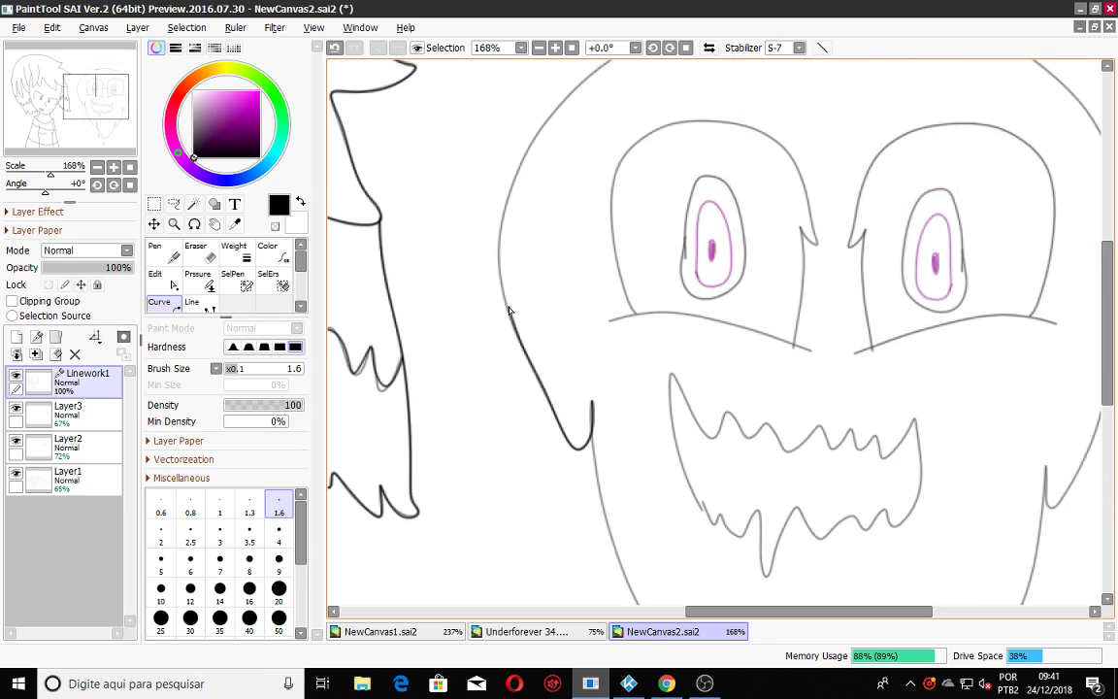
mouse_move(499, 294)
left_mouse_down()
mouse_move(500, 210)
mouse_move(530, 145)
left_mouse_up()
left_click(589, 77)
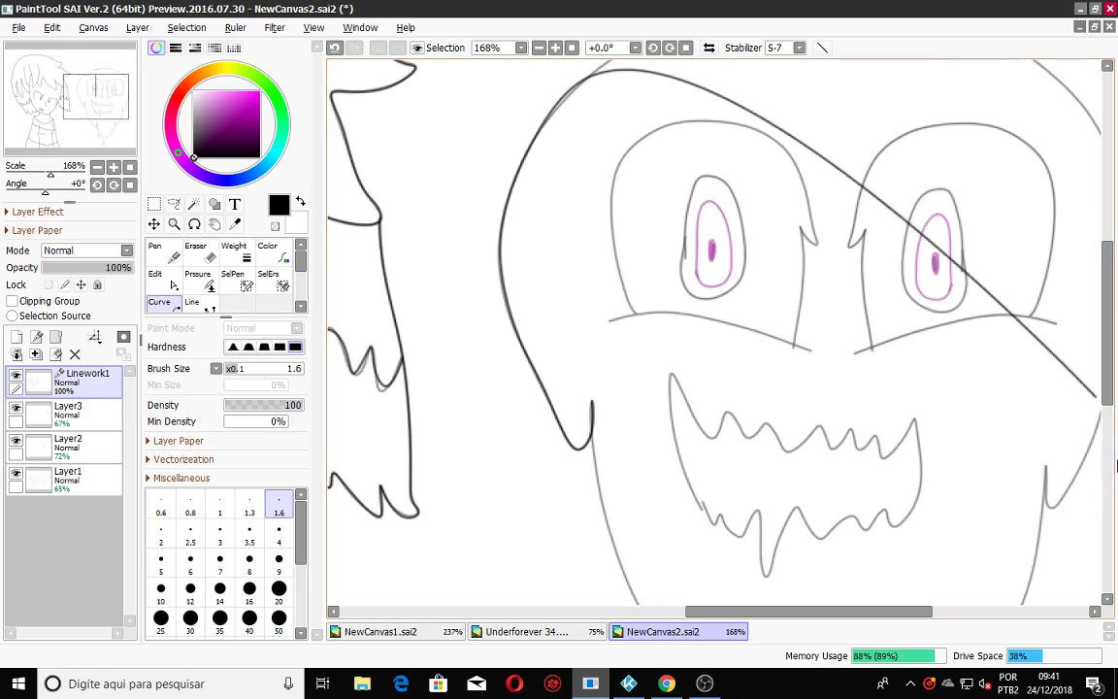
left_click_drag(1108, 399, 1114, 333)
scroll(619, 255, "up", 2)
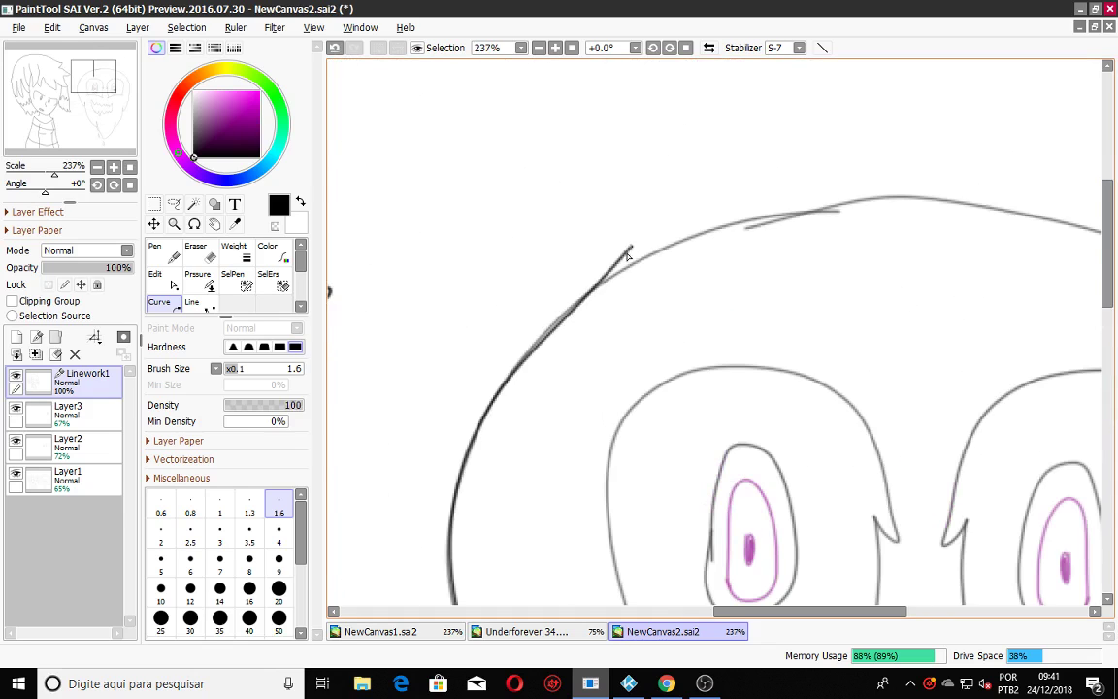
mouse_move(640, 260)
left_mouse_down()
mouse_move(713, 229)
mouse_move(874, 197)
mouse_move(984, 210)
left_mouse_up()
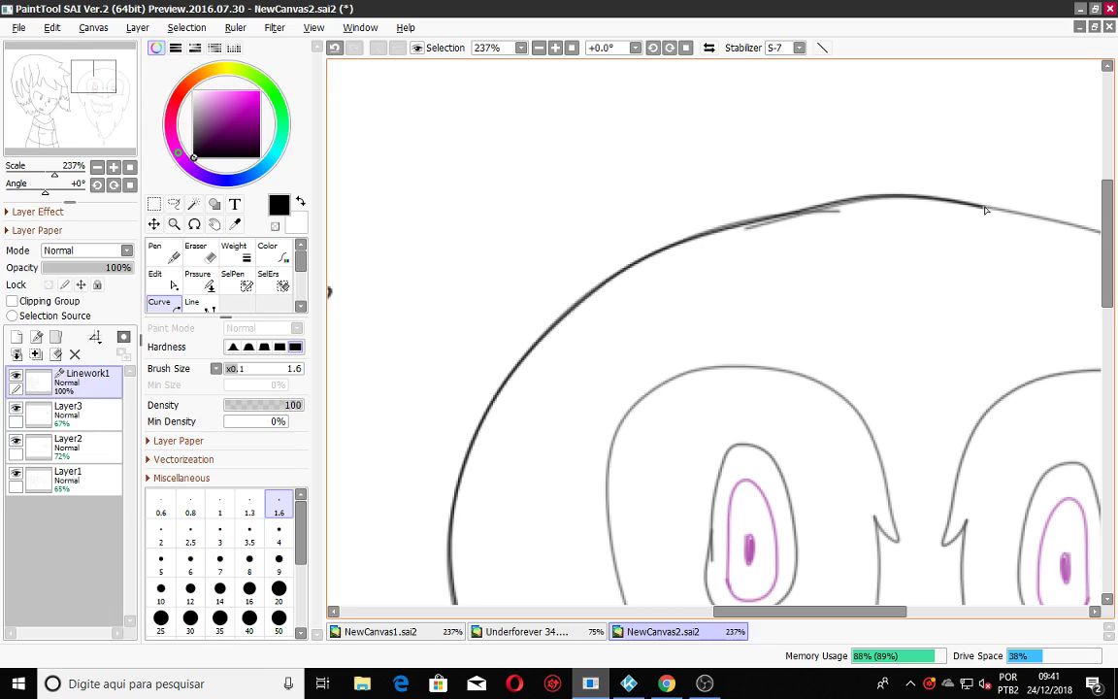
Trace the head outline from the crown down the right side, ending with the upper right drip.
left_click_drag(874, 611, 938, 607)
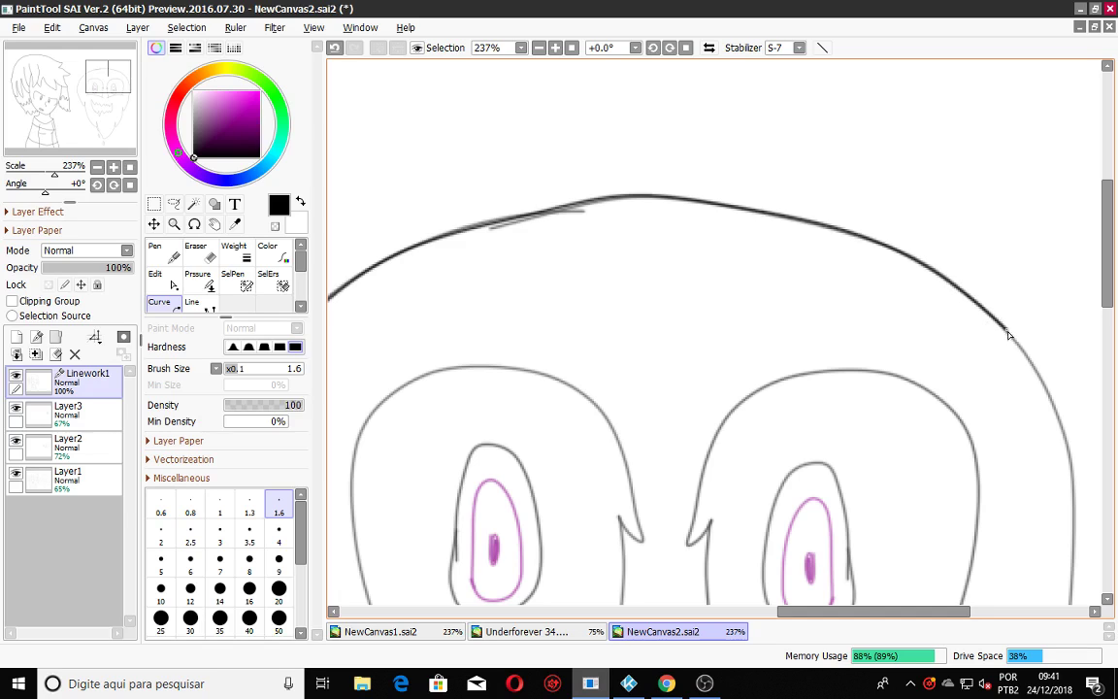
left_click_drag(1105, 269, 1106, 317)
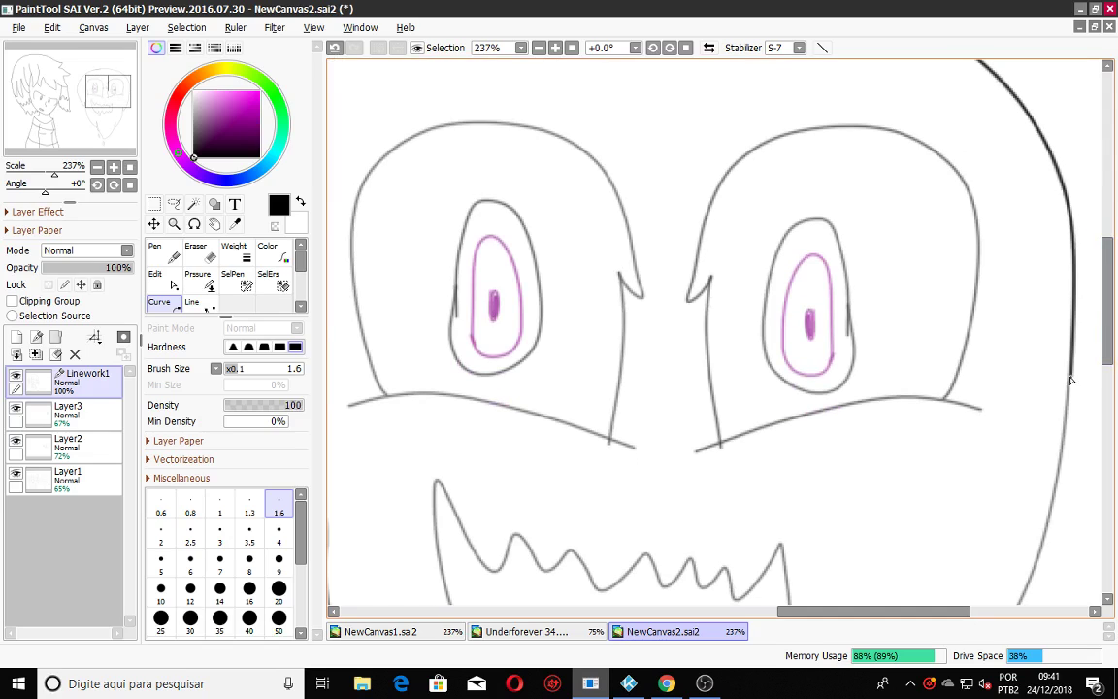
left_click_drag(1107, 339, 1107, 381)
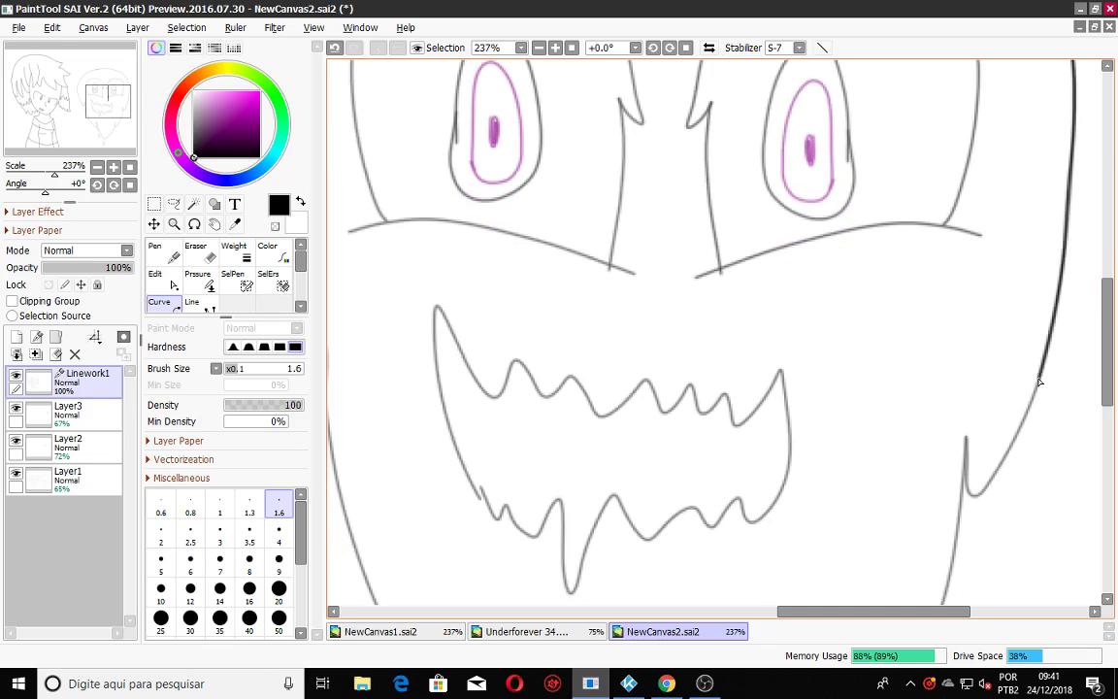
left_click(978, 496)
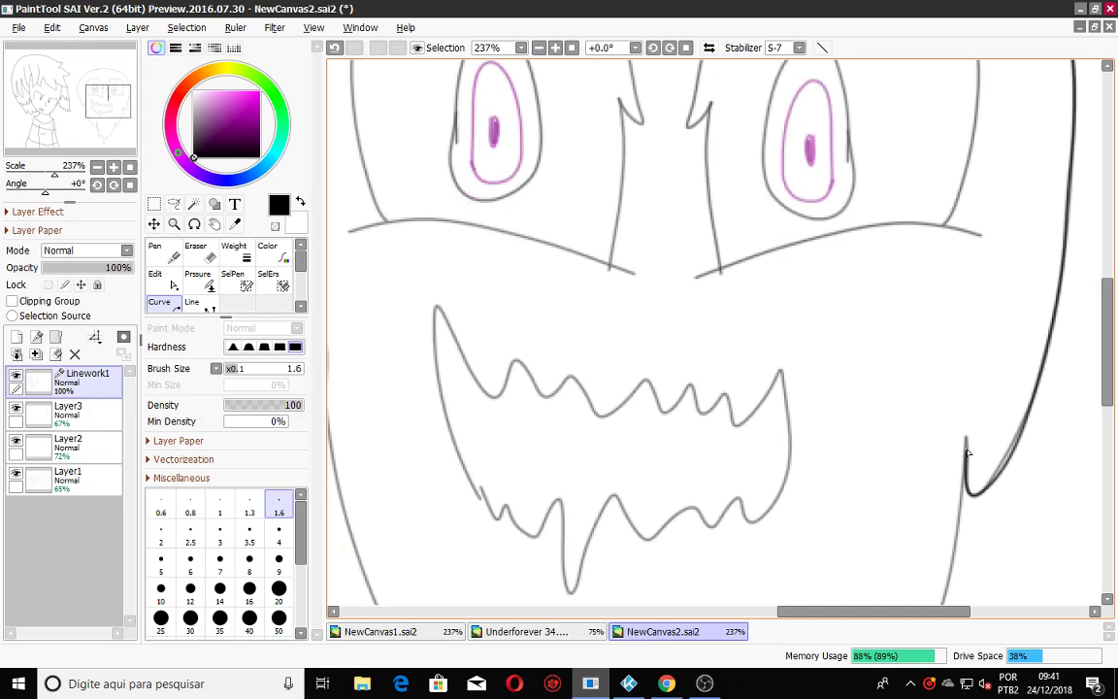
left_click(967, 438)
Trace the left jaw line from the upper left drip down to the lower left drip and its pointed tip.
scroll(939, 259, "down", 3)
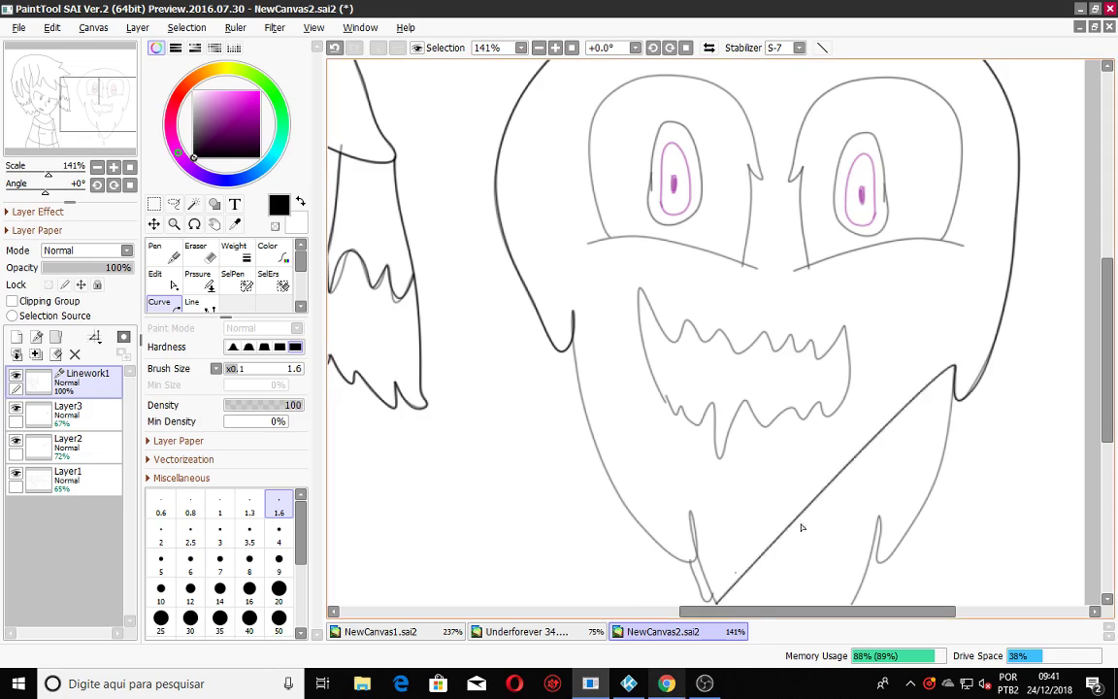
left_click_drag(1106, 365, 1105, 418)
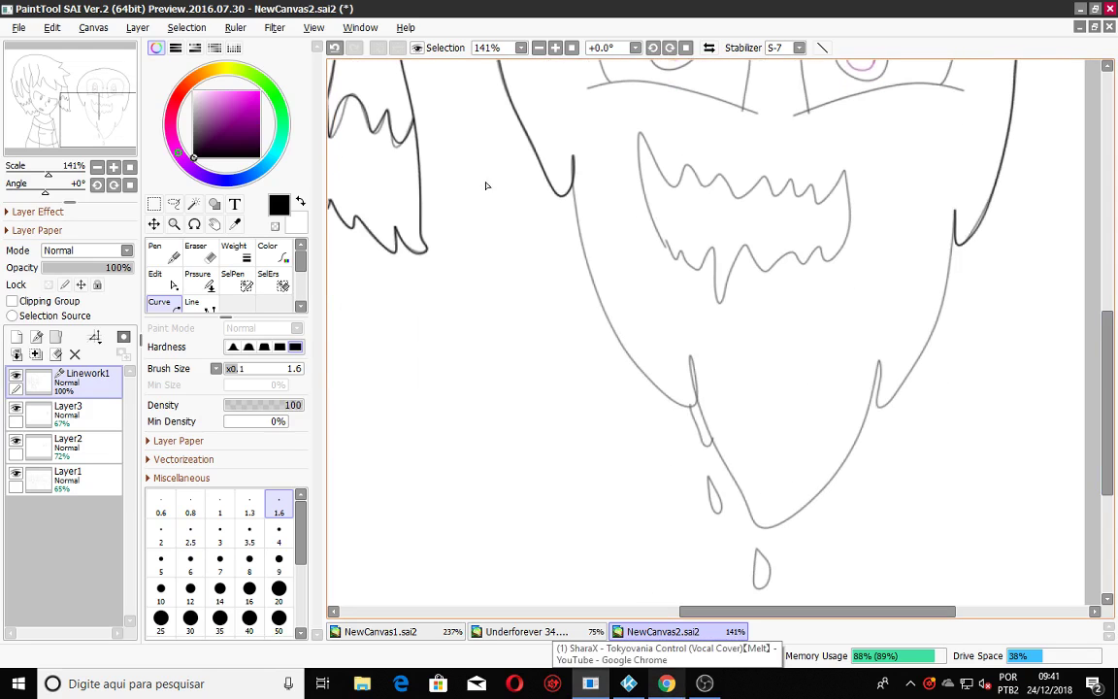
scroll(554, 222, "up", 2)
left_click(588, 229)
left_click(652, 407)
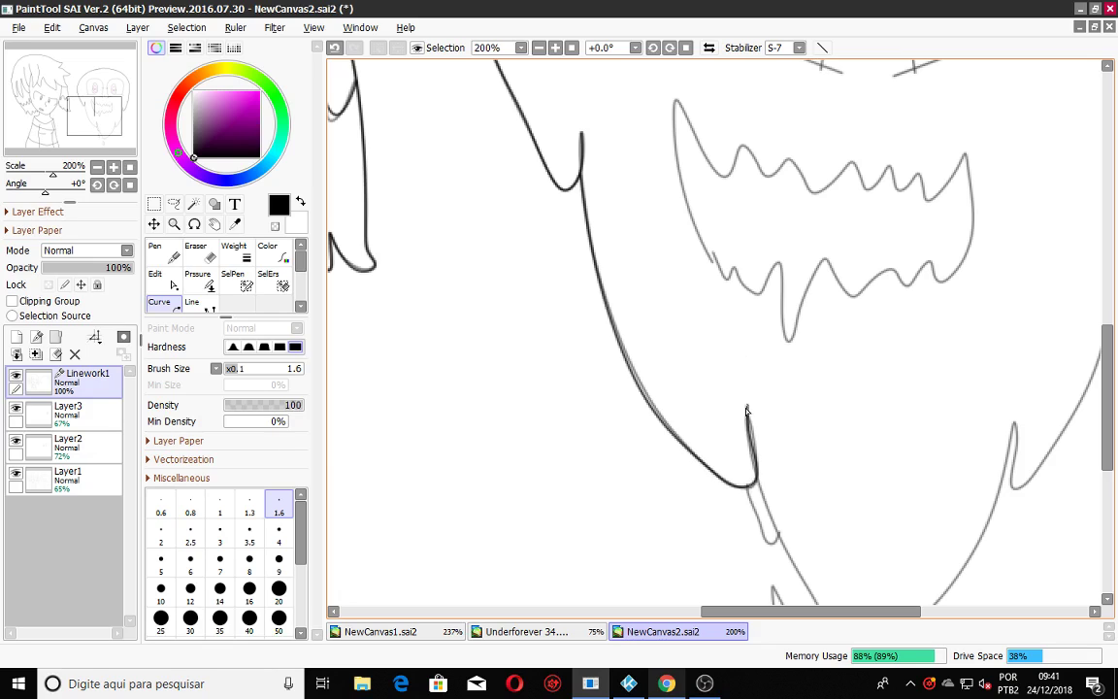
key("Return")
Trace the pointed chin and the right jaw, including its lower drip, up to the upper right drip.
left_click_drag(1106, 416, 1107, 442)
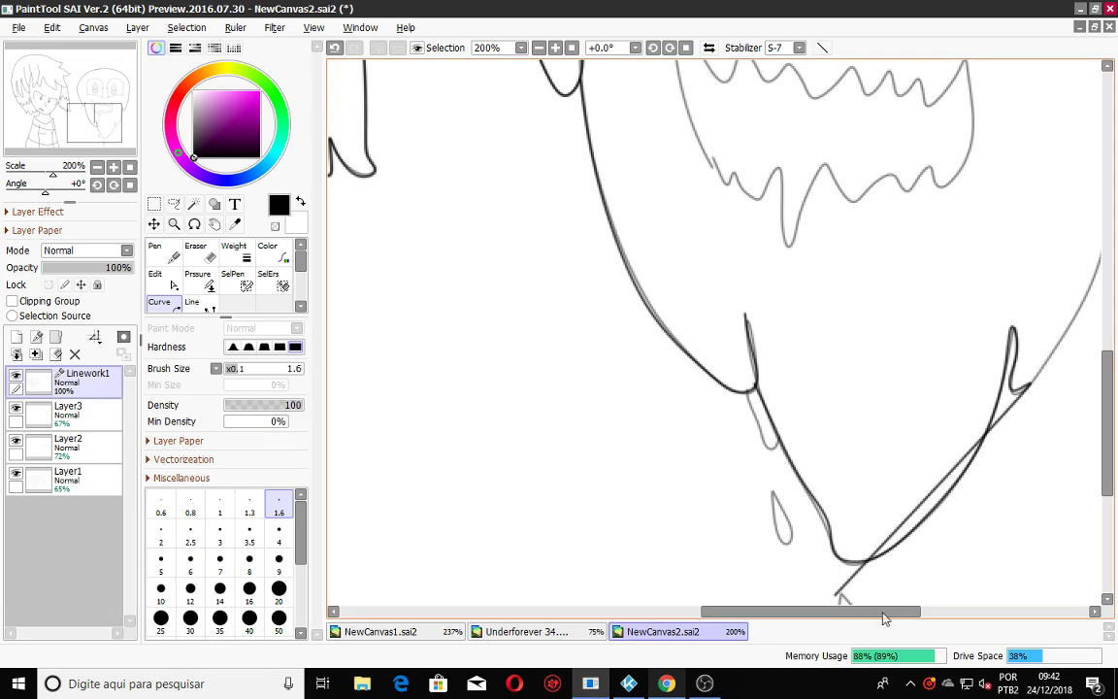
left_click_drag(895, 609, 938, 607)
left_click(940, 277)
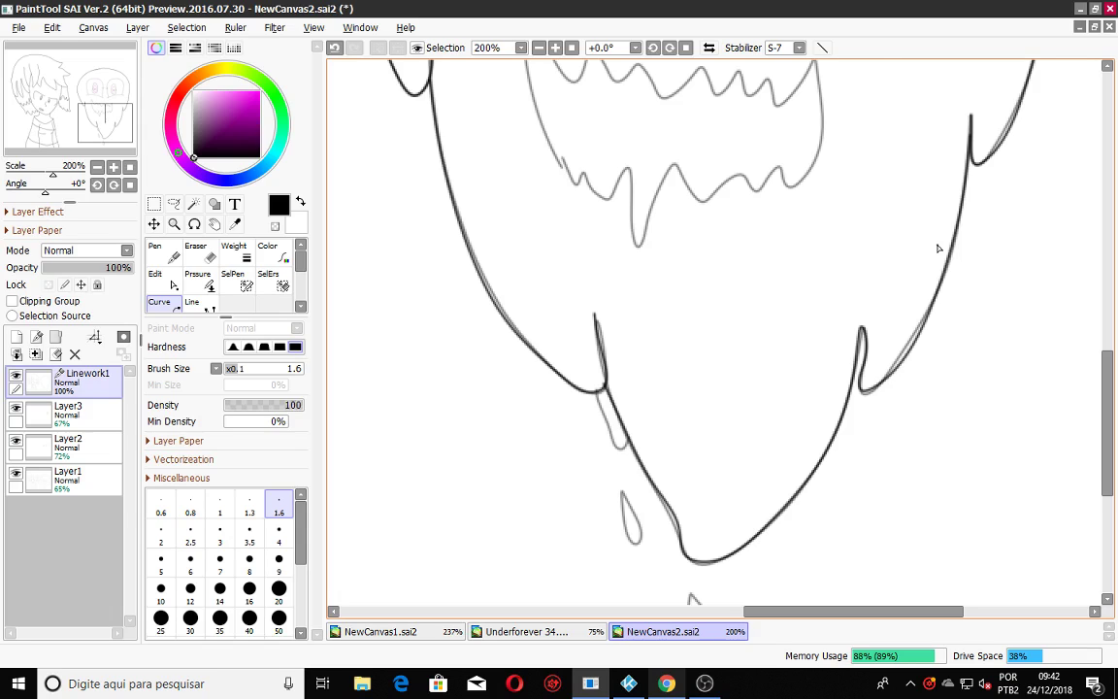
Trace the small drip hanging beneath the lower left drip, closing it against the chin line.
scroll(621, 478, "up", 4)
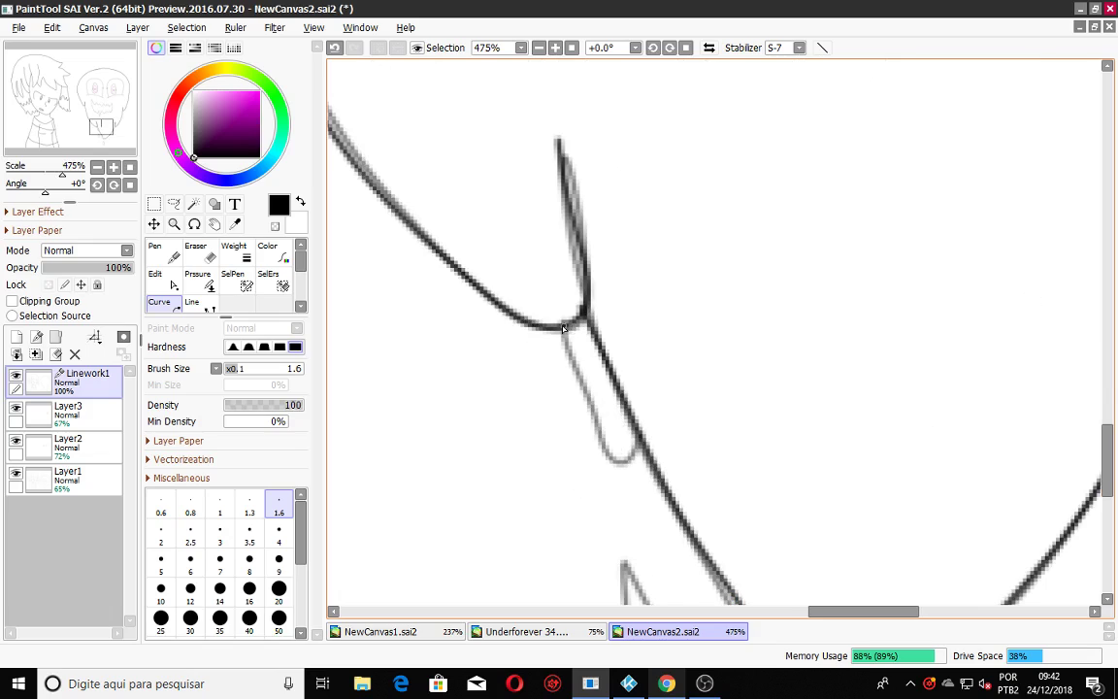
mouse_move(566, 364)
left_mouse_down()
mouse_move(600, 424)
mouse_move(598, 455)
mouse_move(635, 452)
left_mouse_up()
left_click(638, 436)
key("Return")
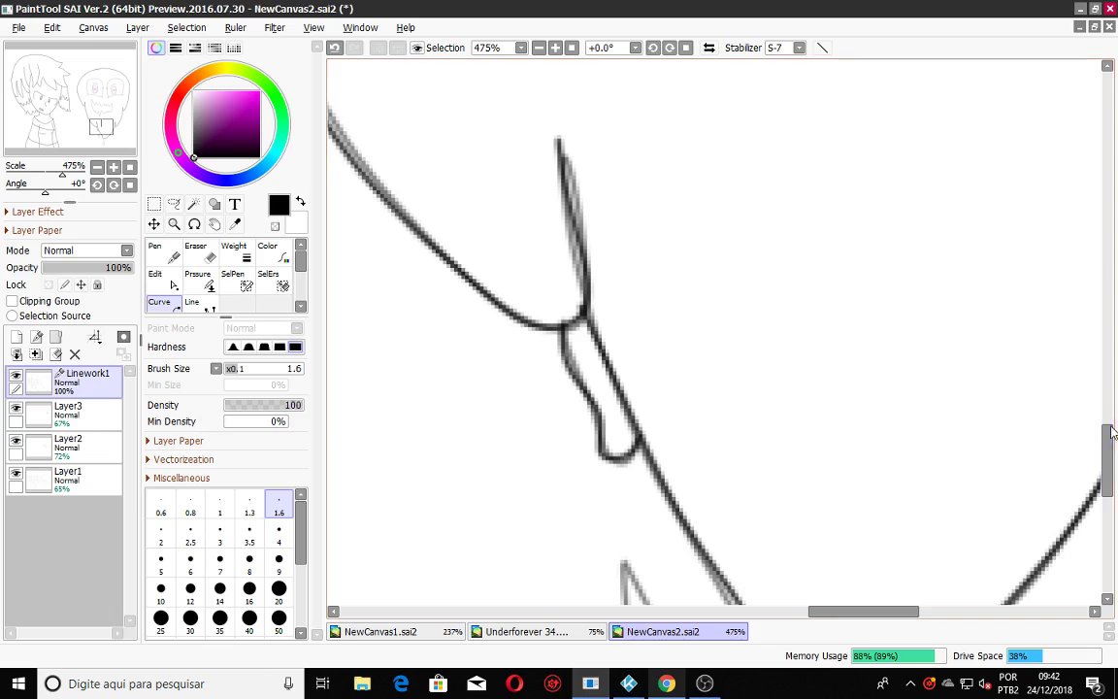
Trace the two loose droplets, one beside the chin's left edge and one below its tip.
left_click_drag(1107, 464, 1107, 498)
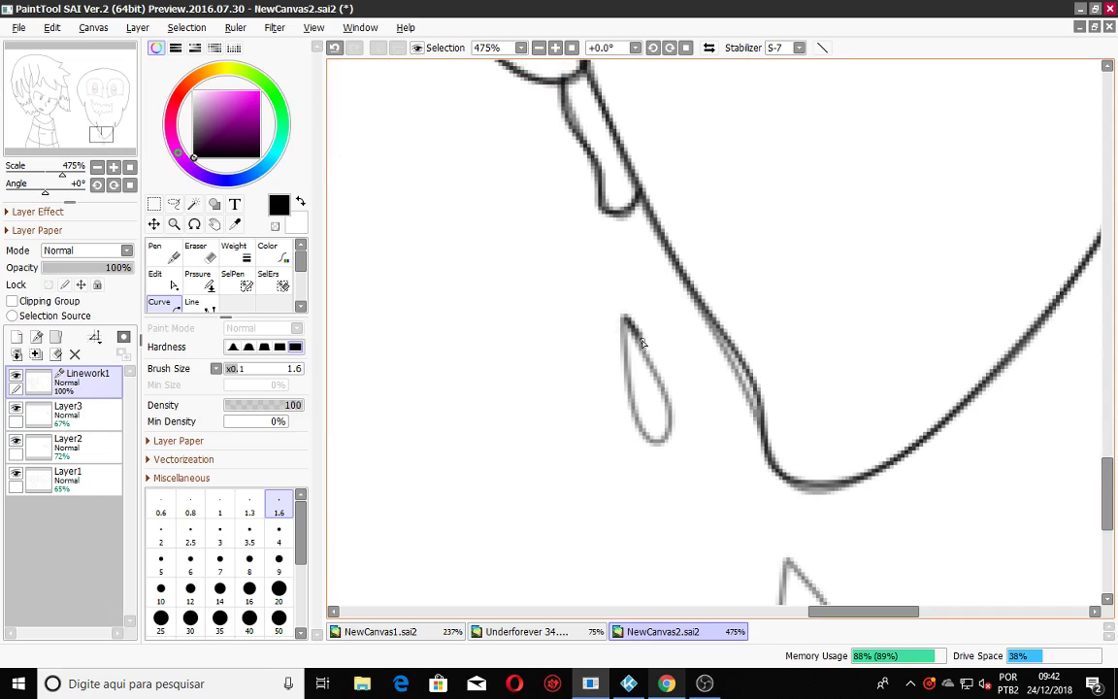
mouse_move(650, 368)
left_mouse_down()
mouse_move(667, 420)
mouse_move(659, 443)
mouse_move(625, 422)
mouse_move(638, 415)
mouse_move(628, 327)
left_mouse_up()
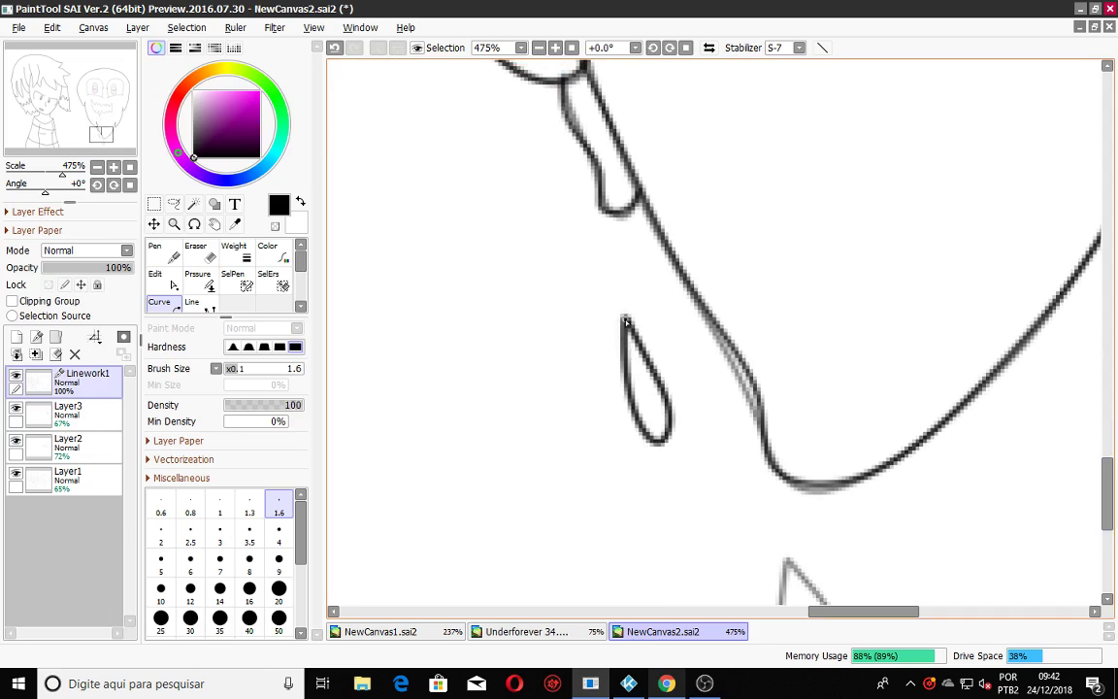
scroll(786, 456, "down", 3)
scroll(733, 345, "down", 1)
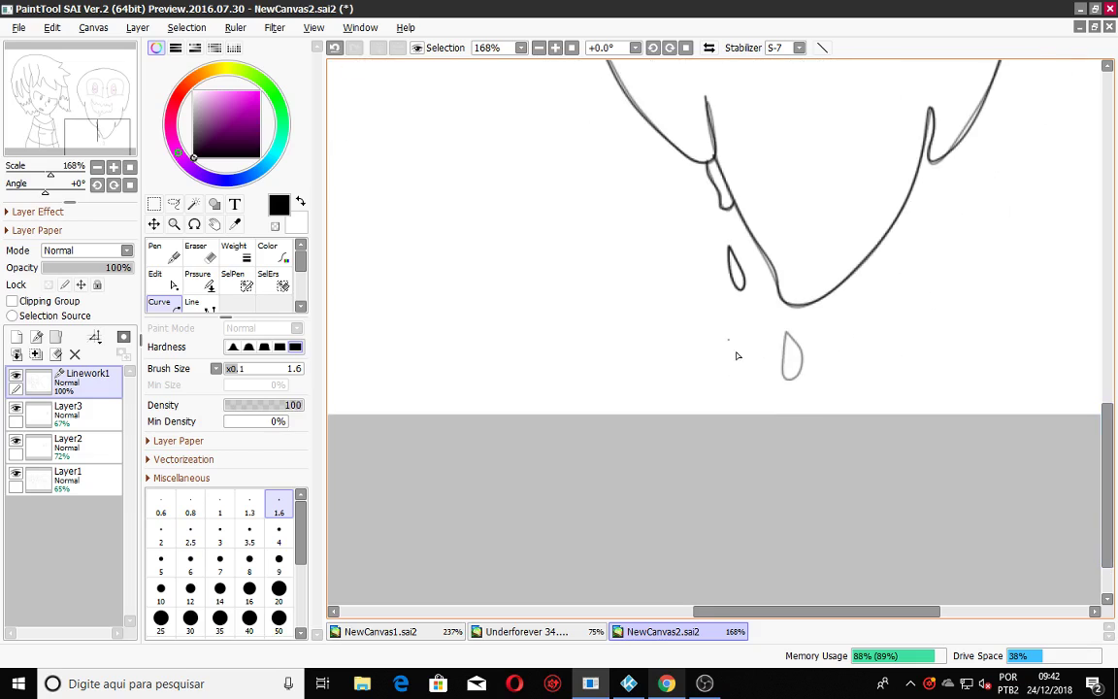
scroll(786, 345, "up", 4)
mouse_move(794, 294)
left_mouse_down()
mouse_move(855, 400)
mouse_move(841, 464)
mouse_move(788, 504)
mouse_move(801, 487)
mouse_move(764, 453)
mouse_move(779, 440)
mouse_move(796, 296)
mouse_move(796, 437)
left_mouse_up()
scroll(786, 430, "down", 10)
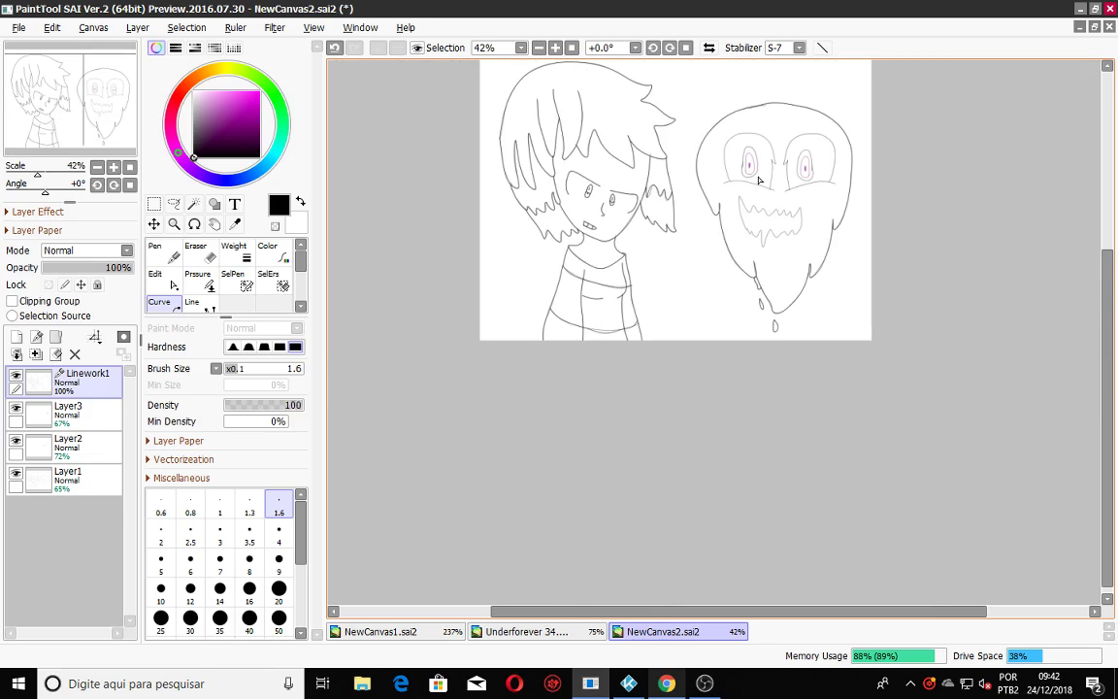
Trace the curved lower lid line beneath the melting face's left eye.
scroll(854, 204, "up", 5)
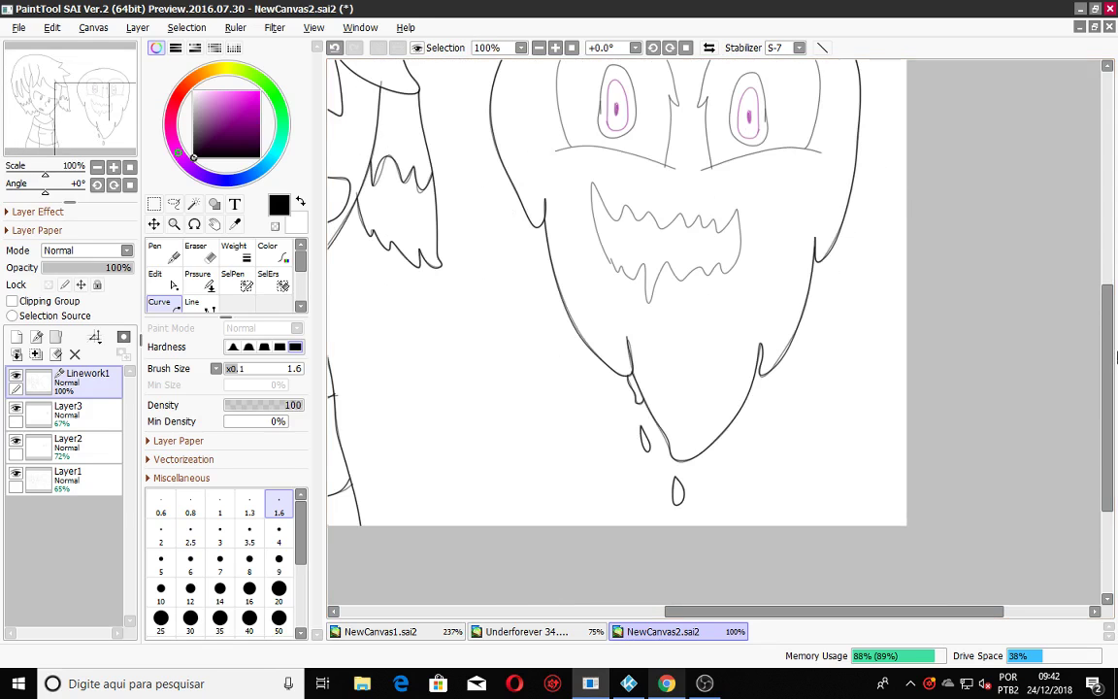
left_click_drag(1106, 356, 1100, 284)
scroll(549, 321, "up", 9)
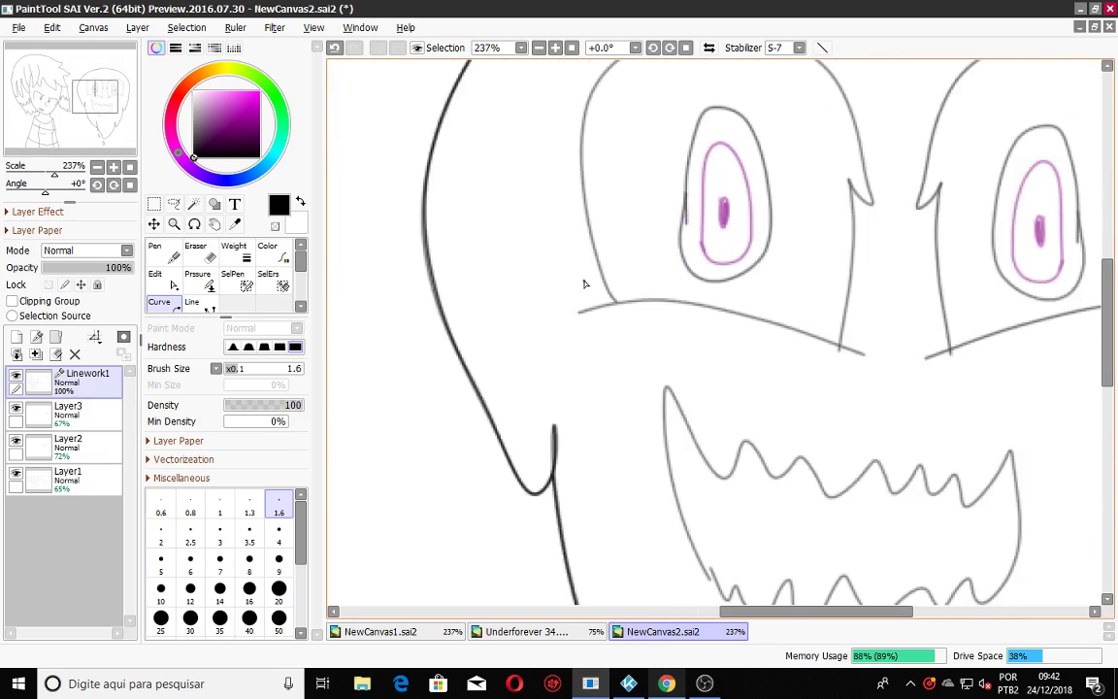
scroll(581, 333, "up", 1)
mouse_move(549, 373)
left_mouse_down()
mouse_move(660, 366)
mouse_move(669, 348)
mouse_move(792, 346)
mouse_move(812, 329)
mouse_move(1010, 342)
left_mouse_up()
scroll(1010, 341, "down", 5)
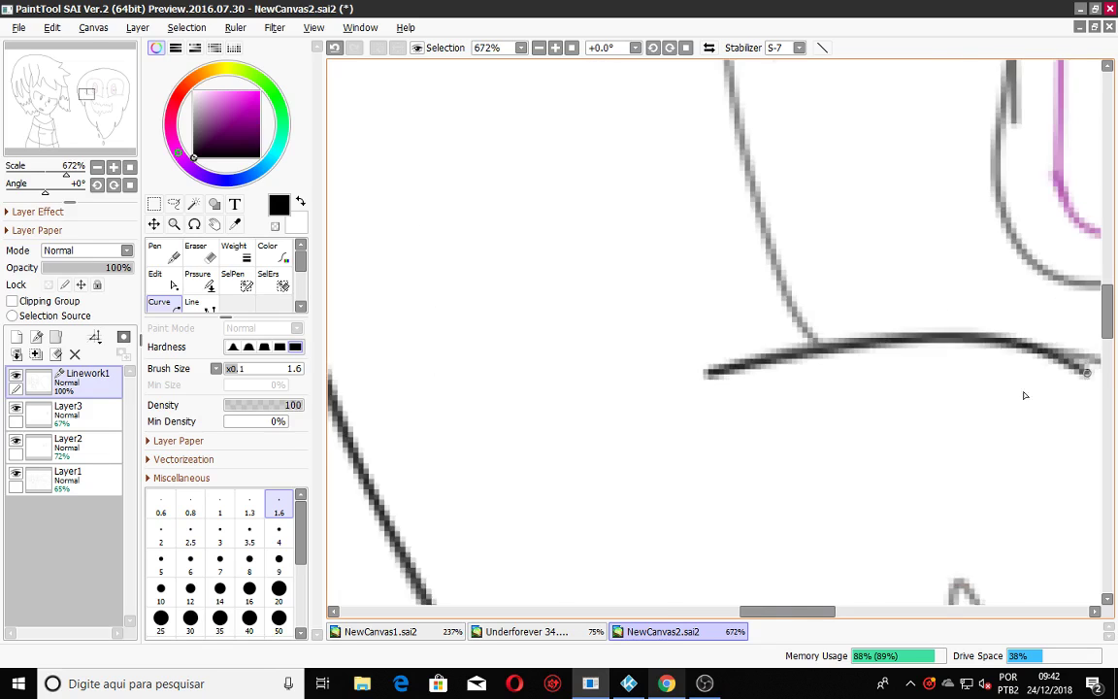
left_click_drag(829, 612, 889, 611)
mouse_move(631, 394)
left_mouse_down()
mouse_move(918, 482)
mouse_move(771, 381)
mouse_move(770, 391)
left_mouse_up()
key("Return")
Trace the left eye socket from the lower lid over its arch and inner notch back to the lid.
scroll(773, 389, "down", 4)
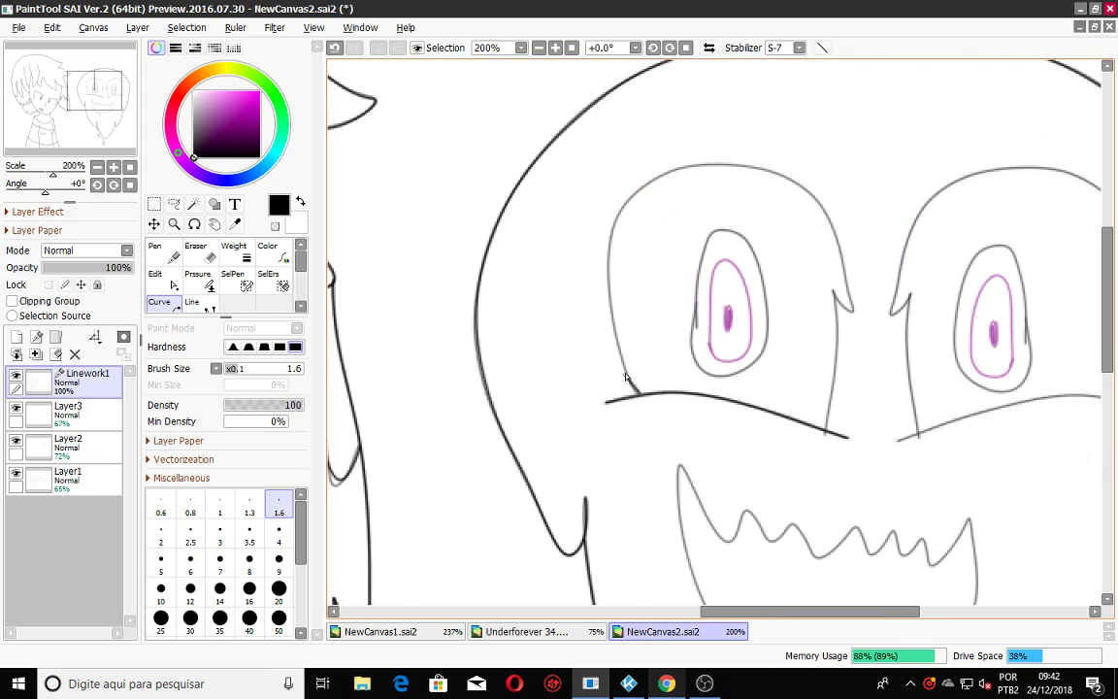
left_click_drag(621, 374, 638, 185)
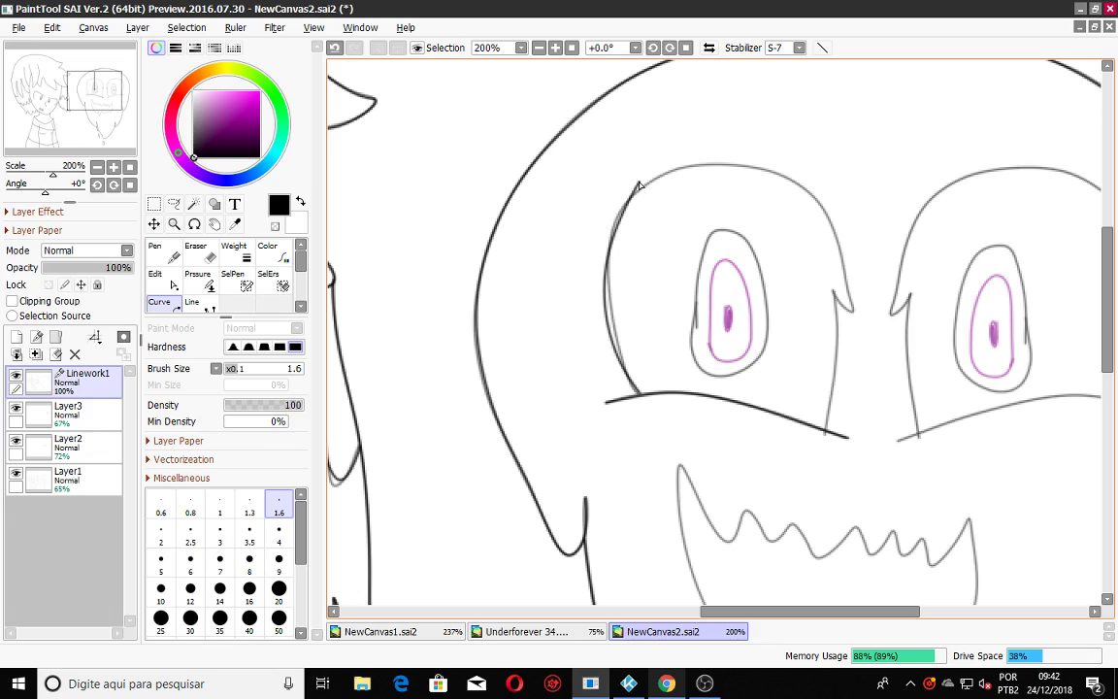
left_click(612, 227)
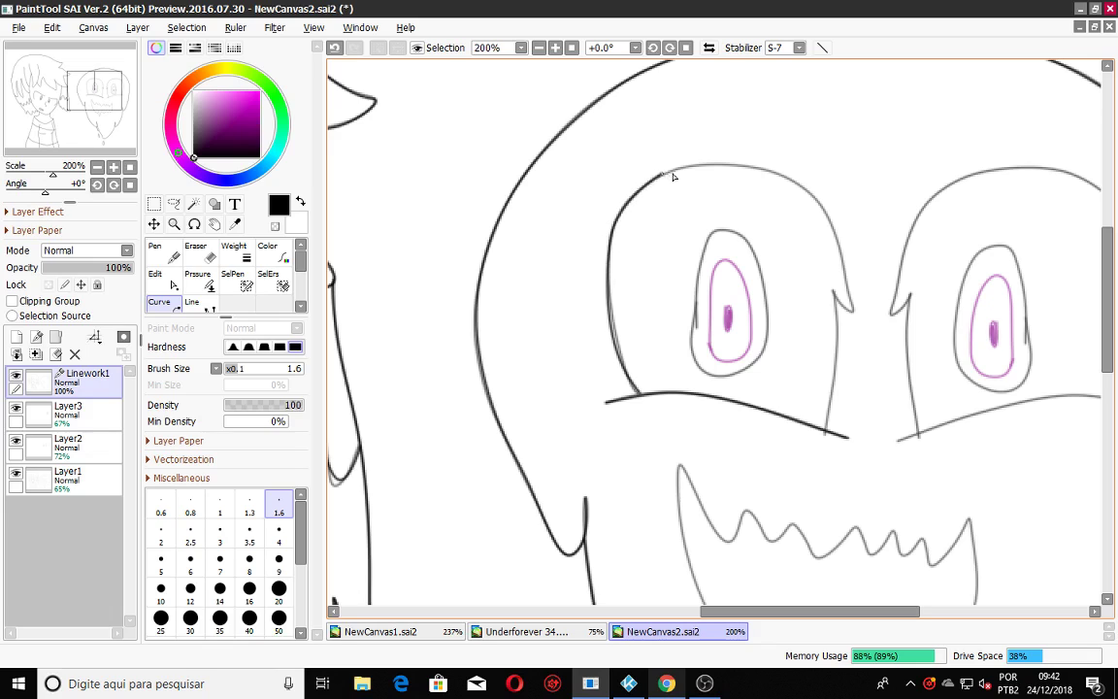
mouse_move(671, 175)
left_mouse_down()
mouse_move(742, 170)
mouse_move(816, 194)
mouse_move(842, 238)
mouse_move(850, 307)
mouse_move(842, 304)
left_mouse_up()
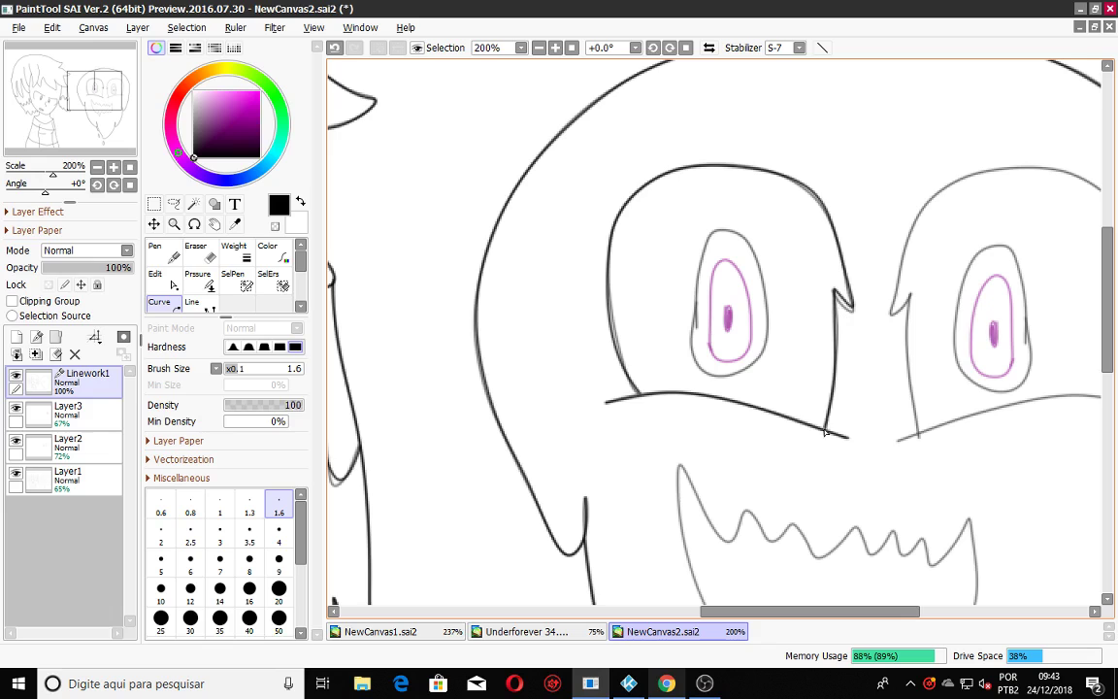
Trace the curved lower lid line beneath the melting face's right eye.
scroll(851, 366, "down", 2)
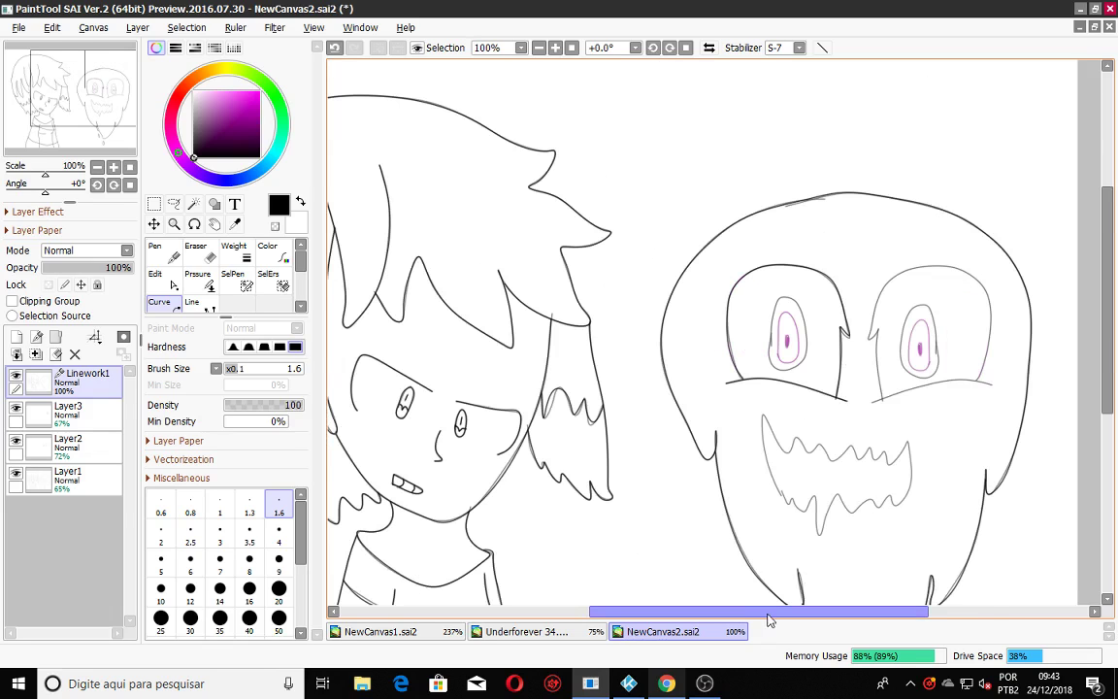
left_click_drag(768, 612, 840, 612)
scroll(769, 515, "up", 7)
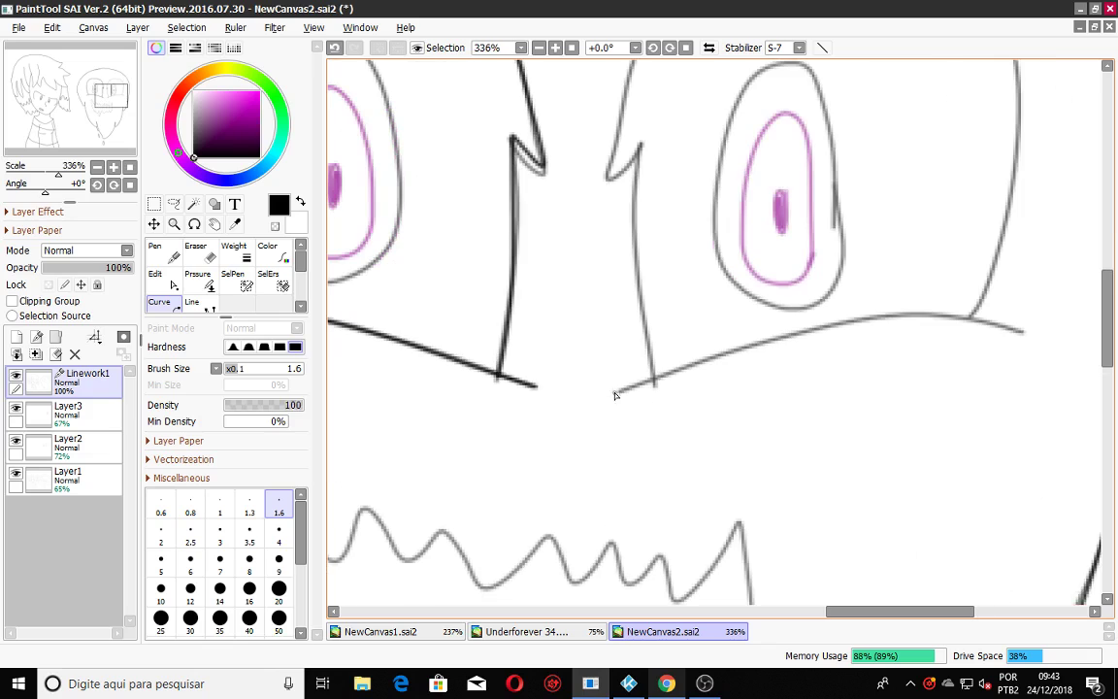
mouse_move(668, 374)
left_mouse_down()
mouse_move(867, 345)
mouse_move(814, 332)
mouse_move(942, 326)
mouse_move(946, 316)
mouse_move(1024, 335)
left_mouse_up()
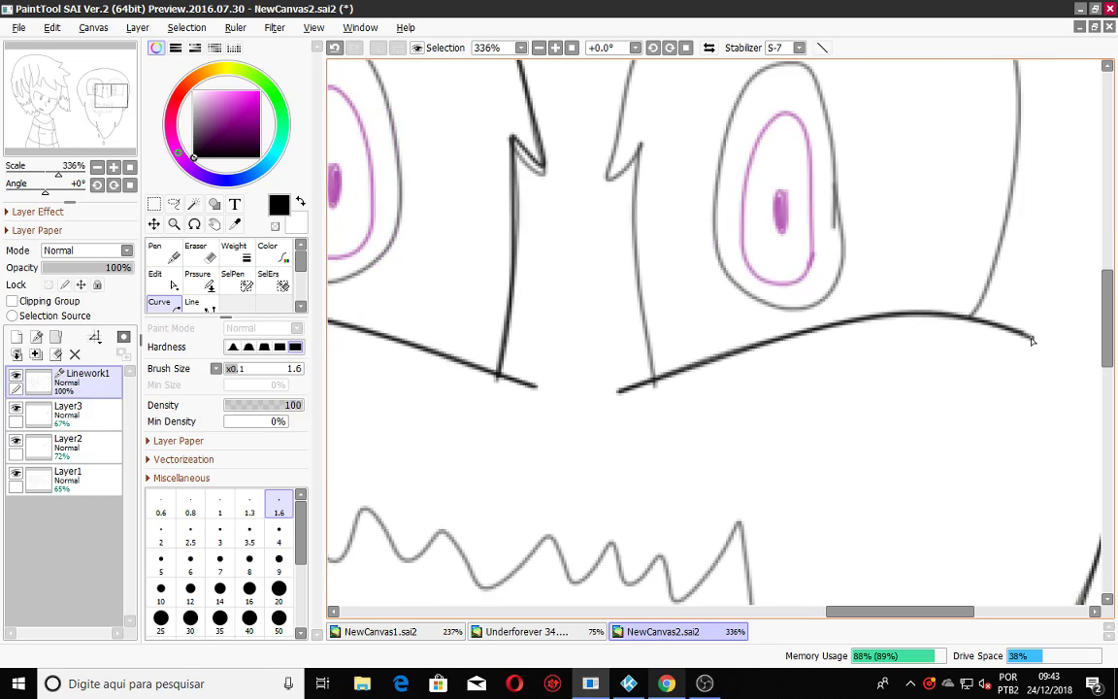
Trace the right eye socket from its inner edge and notch over the arch to the outer end of the lid.
mouse_move(641, 318)
left_mouse_down()
mouse_move(647, 177)
mouse_move(631, 182)
mouse_move(641, 147)
mouse_move(606, 178)
left_mouse_up()
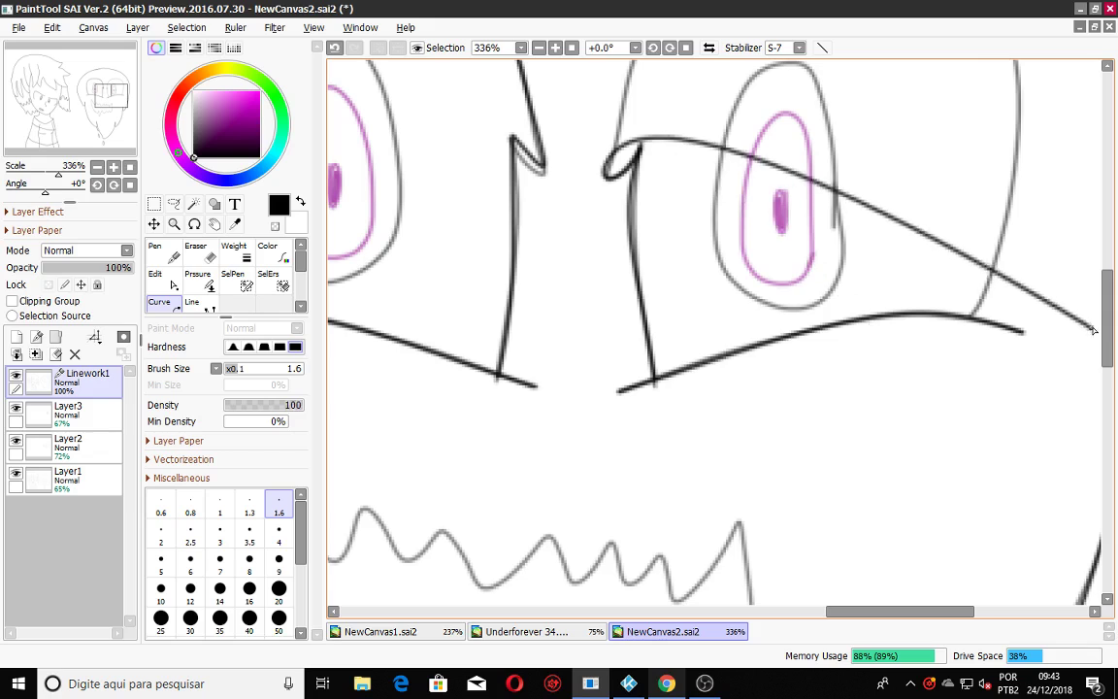
left_click_drag(1106, 326, 1106, 307)
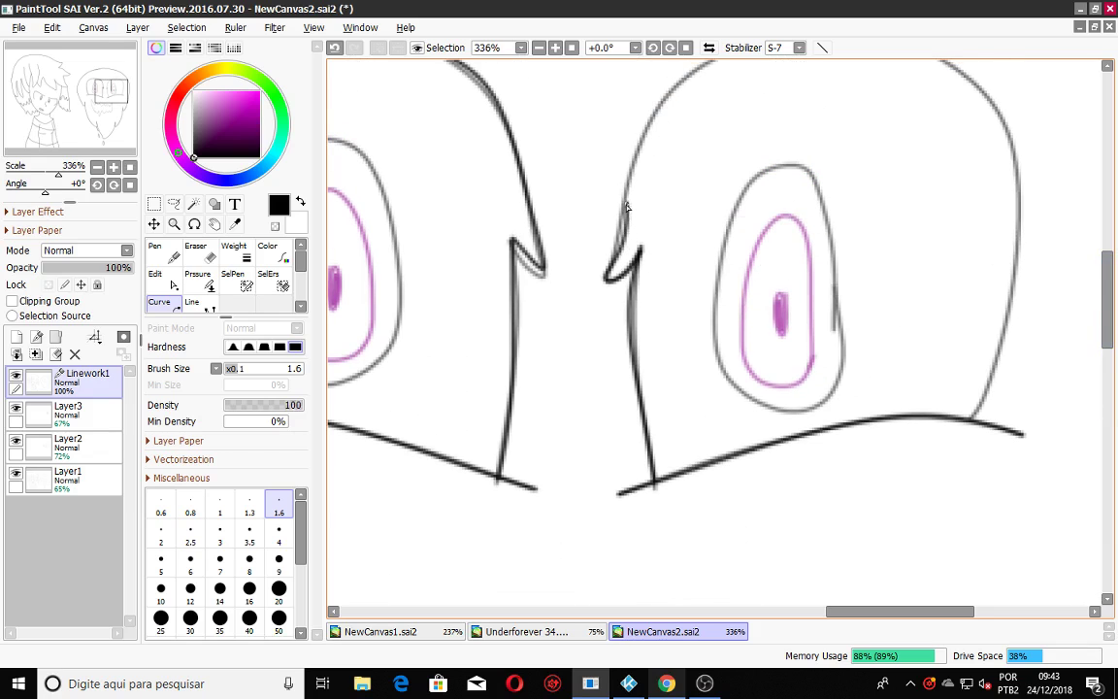
left_click(668, 101)
scroll(1024, 362, "down", 2)
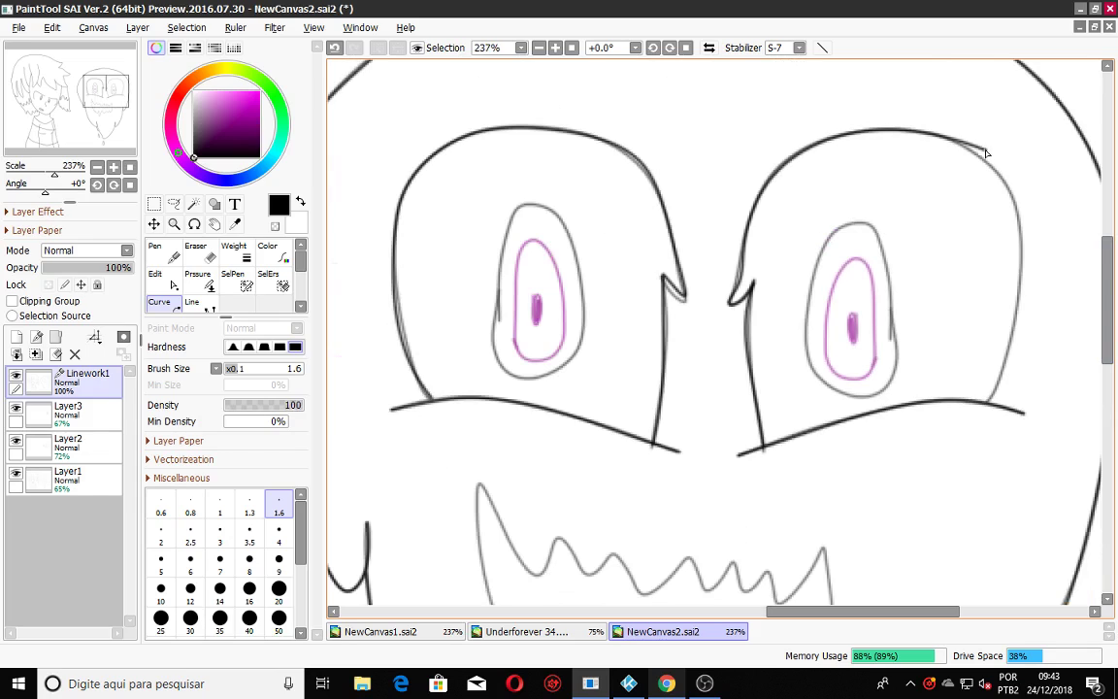
mouse_move(878, 129)
left_mouse_down()
mouse_move(980, 165)
mouse_move(1034, 279)
mouse_move(991, 398)
left_mouse_up()
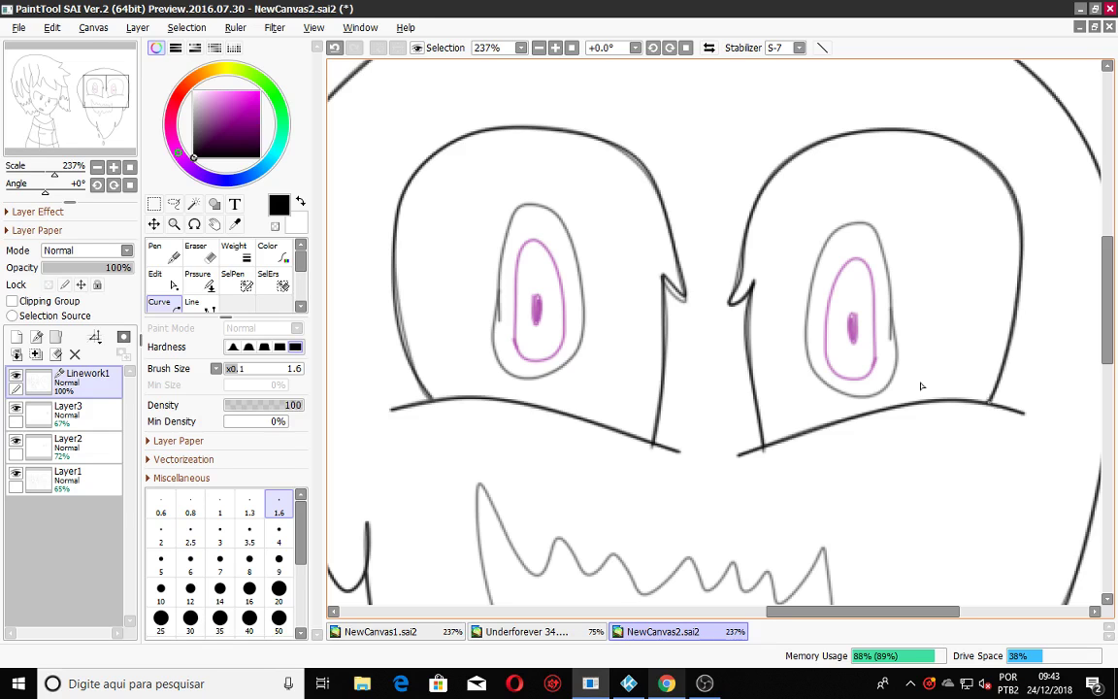
Trace the closed oval iris outline inside the melting face's left eye socket.
scroll(761, 339, "down", 3)
scroll(630, 437, "up", 5)
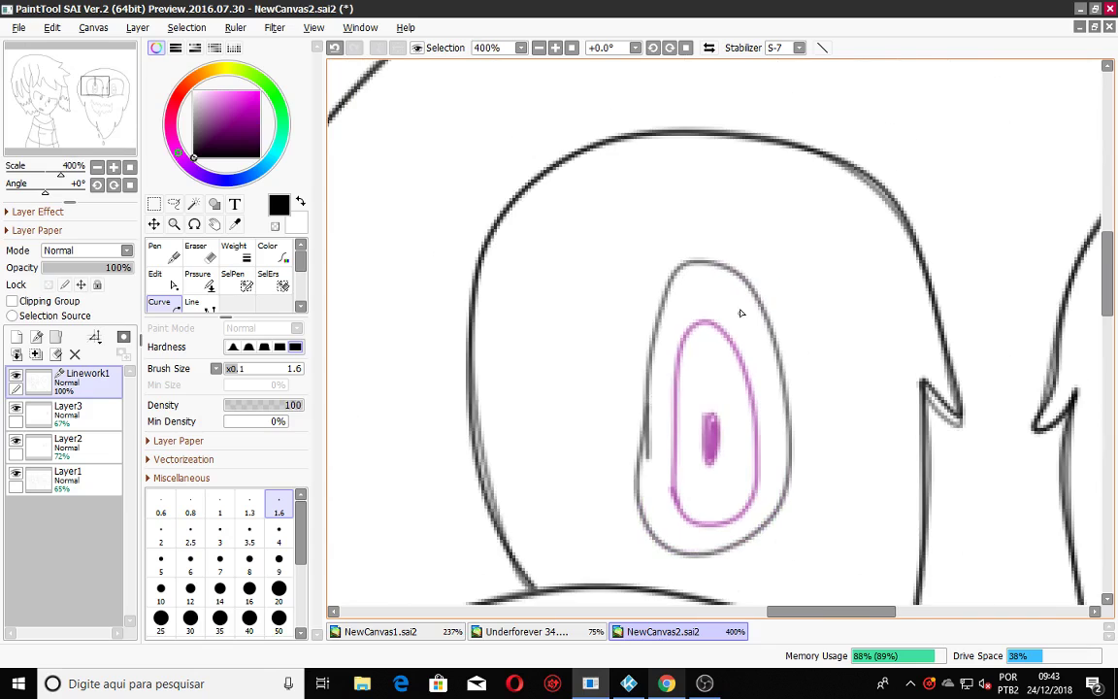
left_click_drag(723, 266, 755, 299)
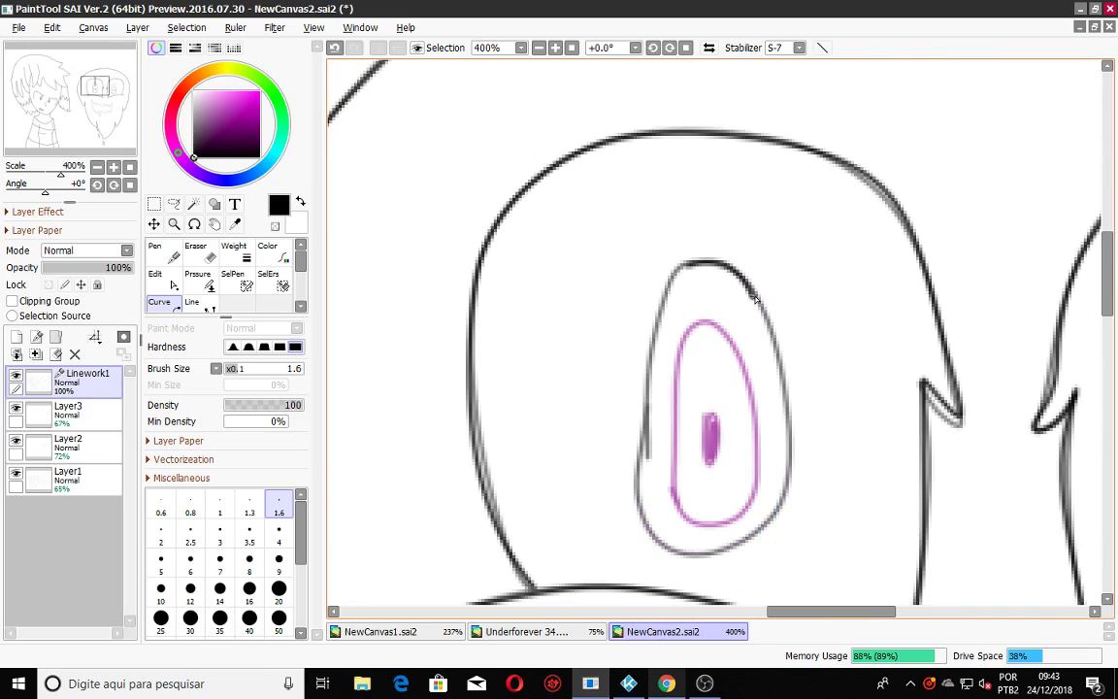
left_click_drag(763, 363, 779, 368)
mouse_move(787, 414)
left_mouse_down()
mouse_move(786, 510)
mouse_move(743, 543)
mouse_move(686, 558)
mouse_move(636, 516)
mouse_move(626, 438)
mouse_move(646, 430)
mouse_move(614, 346)
mouse_move(669, 327)
mouse_move(653, 328)
mouse_move(690, 267)
left_mouse_up()
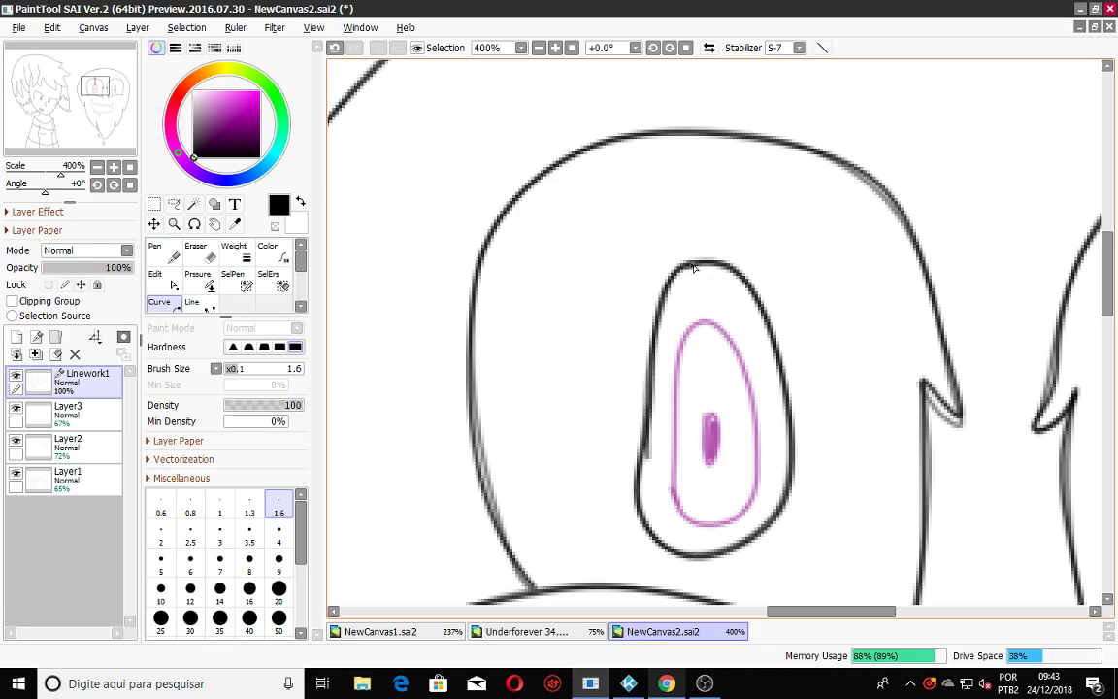
Trace the closed oval iris outline inside the melting face's right eye socket.
scroll(761, 386, "down", 6)
scroll(902, 407, "up", 8)
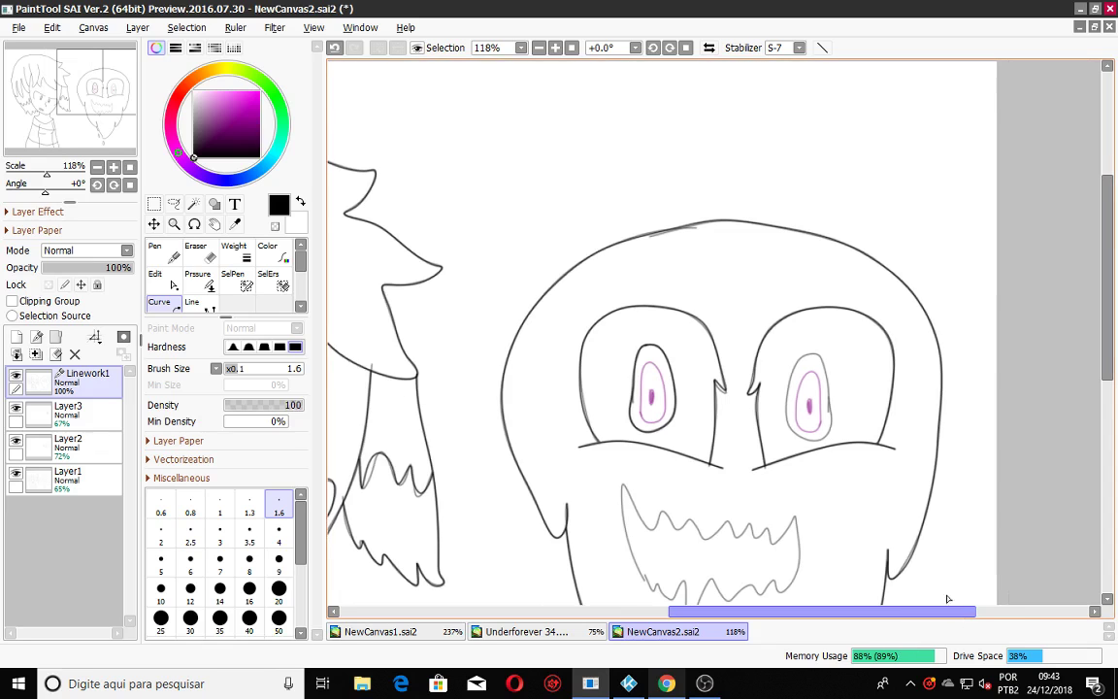
mouse_move(807, 490)
left_mouse_down()
mouse_move(872, 494)
mouse_move(917, 432)
mouse_move(906, 323)
mouse_move(891, 337)
mouse_move(913, 231)
mouse_move(874, 207)
mouse_move(892, 240)
mouse_move(878, 167)
mouse_move(856, 153)
mouse_move(801, 146)
mouse_move(725, 256)
mouse_move(744, 425)
mouse_move(755, 458)
mouse_move(781, 478)
left_mouse_up()
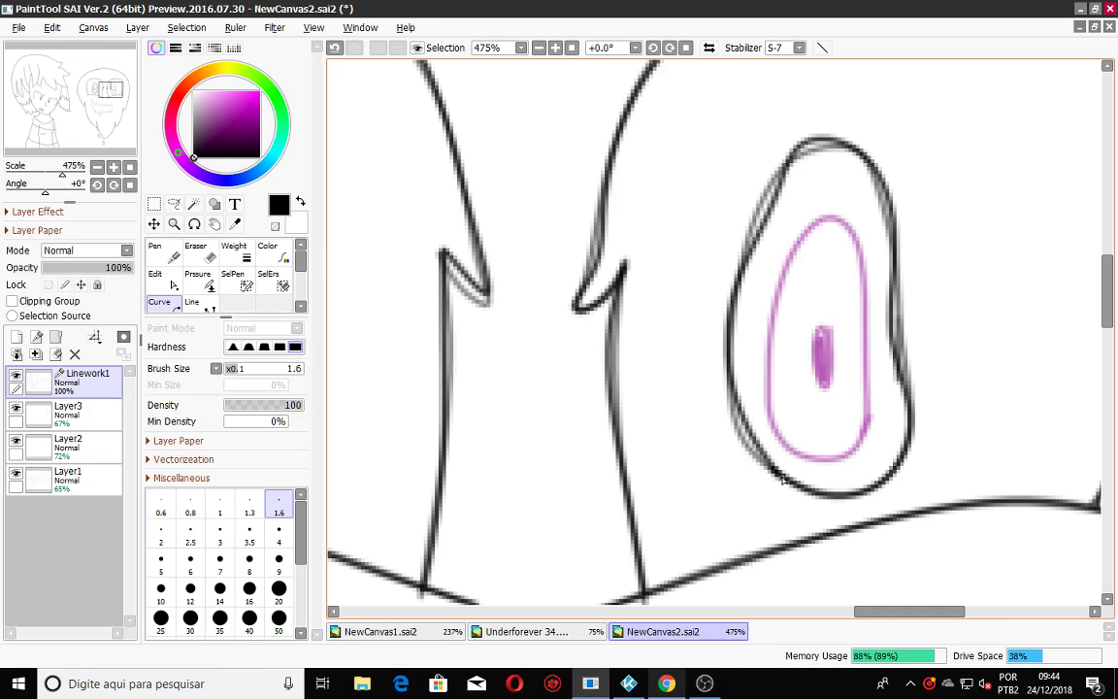
Trace the jagged upper edge of the melting face's mouth from its left tip to the last small peak before the right corner.
scroll(762, 431, "down", 7)
left_click_drag(1106, 328, 1101, 437)
scroll(590, 249, "up", 3)
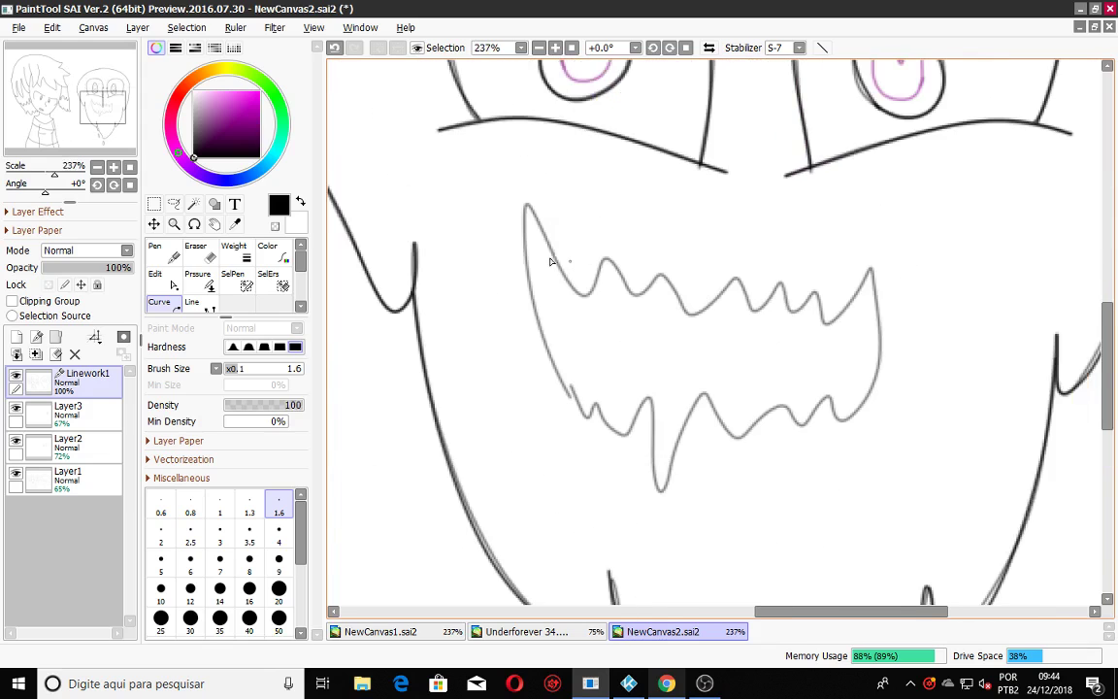
scroll(572, 264, "up", 3)
mouse_move(546, 224)
left_mouse_down()
mouse_move(596, 313)
mouse_move(626, 338)
mouse_move(652, 262)
mouse_move(670, 264)
mouse_move(691, 313)
mouse_move(745, 298)
left_mouse_up()
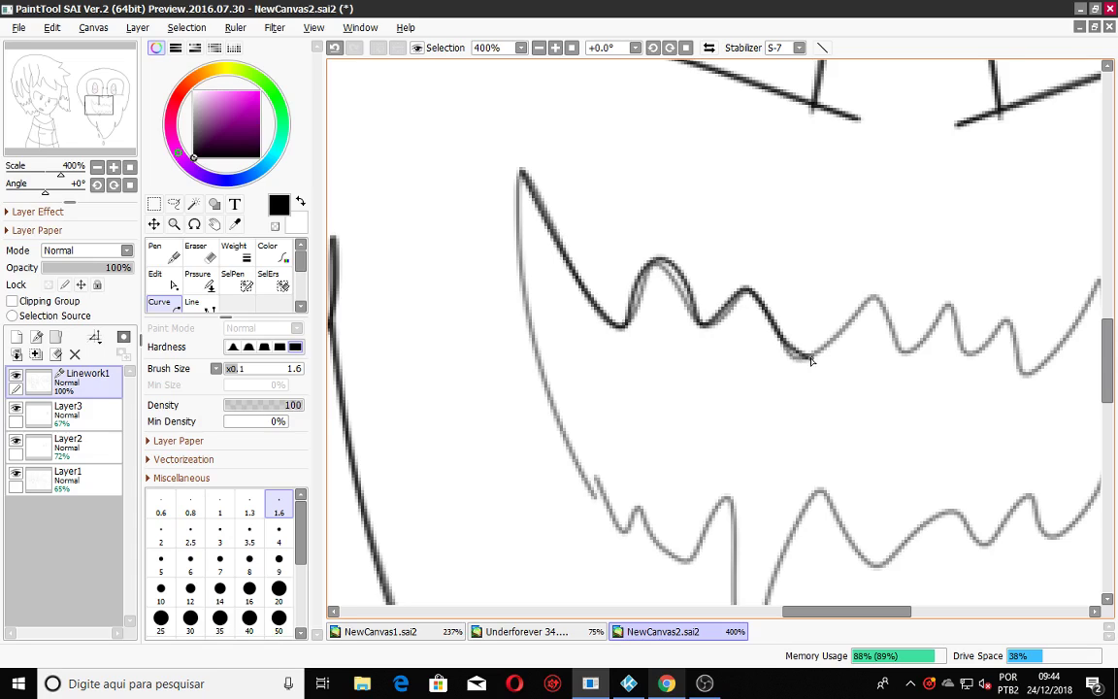
mouse_move(859, 313)
left_mouse_down()
mouse_move(878, 295)
mouse_move(897, 337)
left_mouse_up()
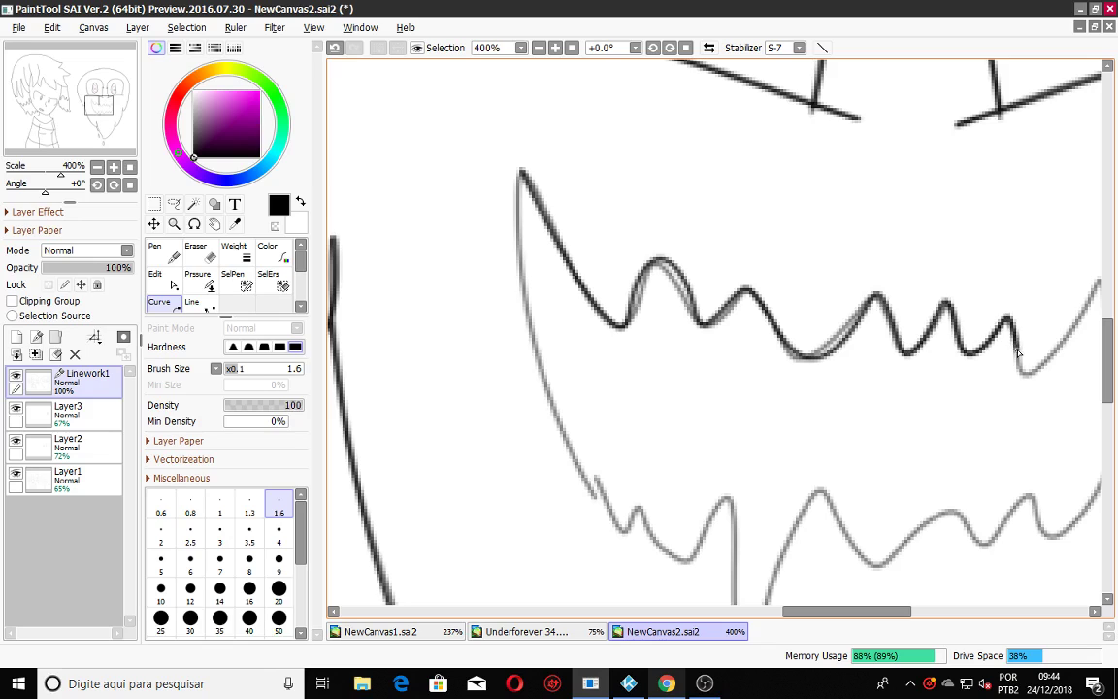
Continue the mouth line around its right corner and back along the jagged lower edge to the tall middle peak.
left_click_drag(793, 611, 838, 612)
mouse_move(803, 327)
left_mouse_down()
mouse_move(825, 282)
mouse_move(856, 414)
mouse_move(844, 419)
mouse_move(827, 493)
mouse_move(770, 559)
mouse_move(763, 495)
left_mouse_up()
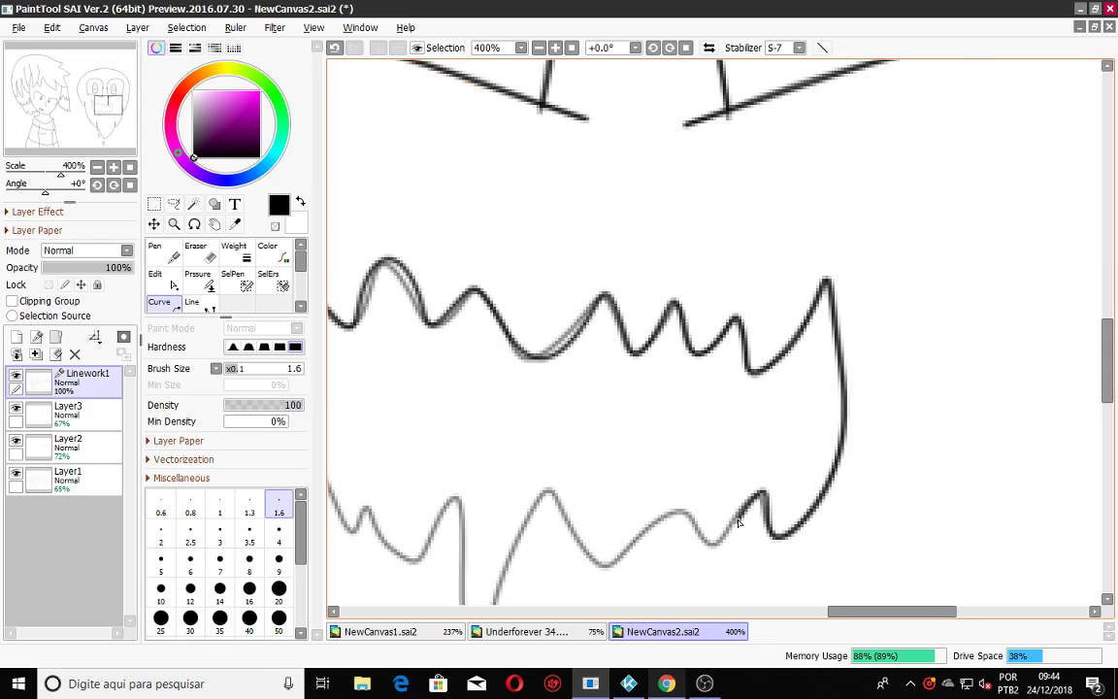
left_click_drag(715, 544, 692, 516)
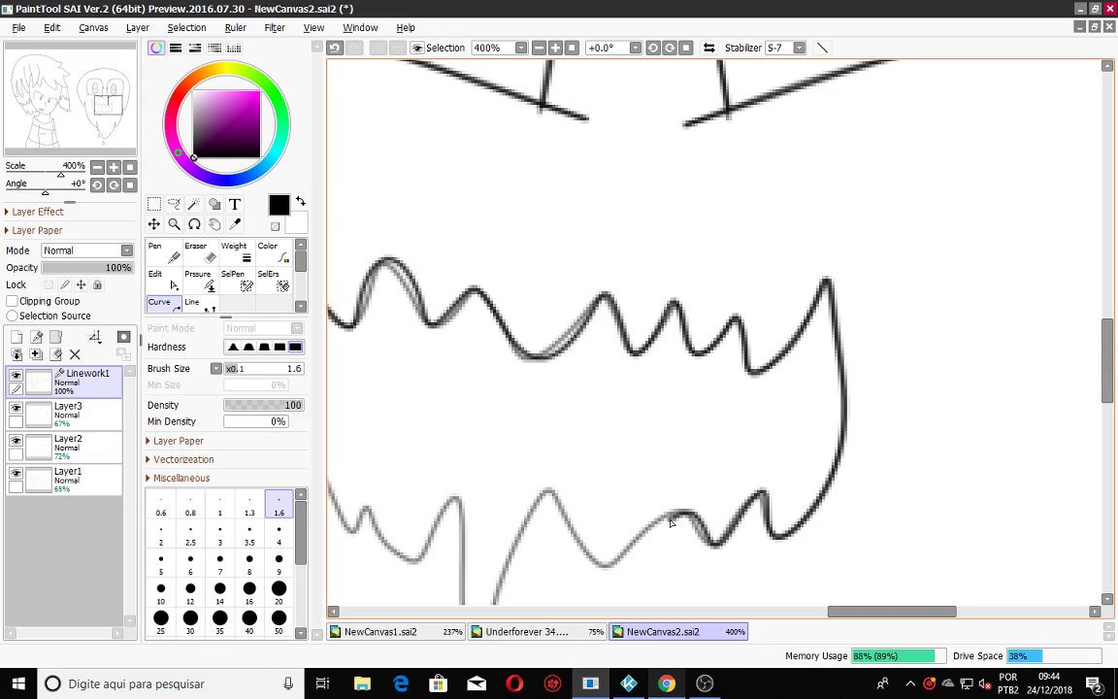
left_click(604, 566)
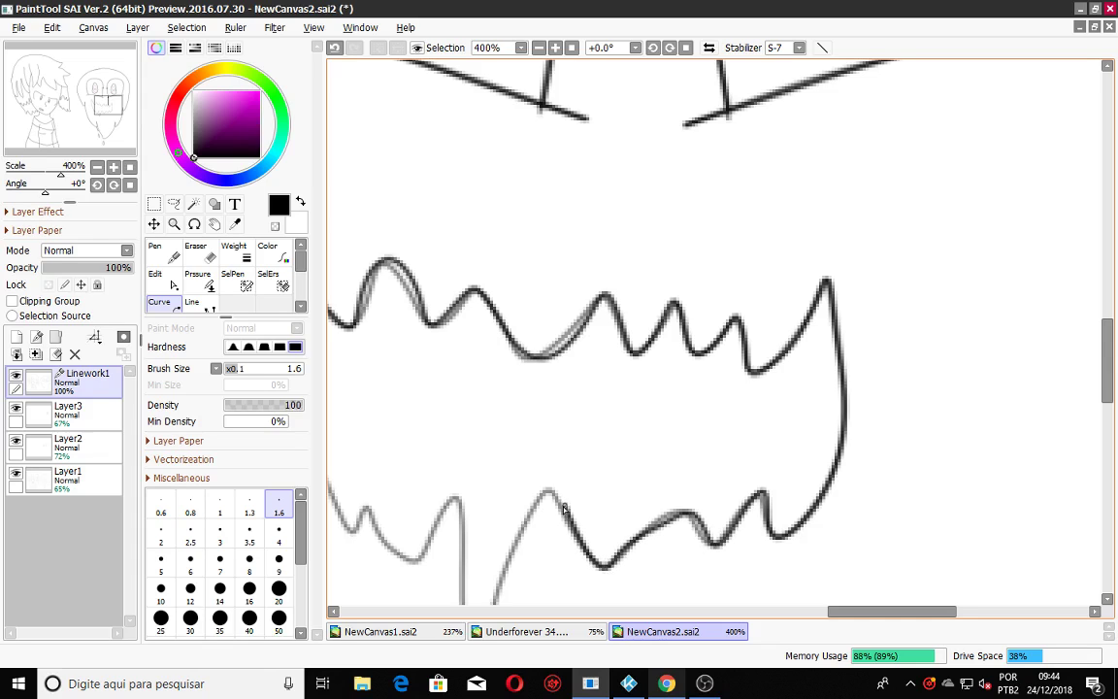
left_click(548, 490)
Trace the long drip on the mouth's lower edge, down to its point and up to the next peak.
left_click_drag(1112, 377, 1112, 407)
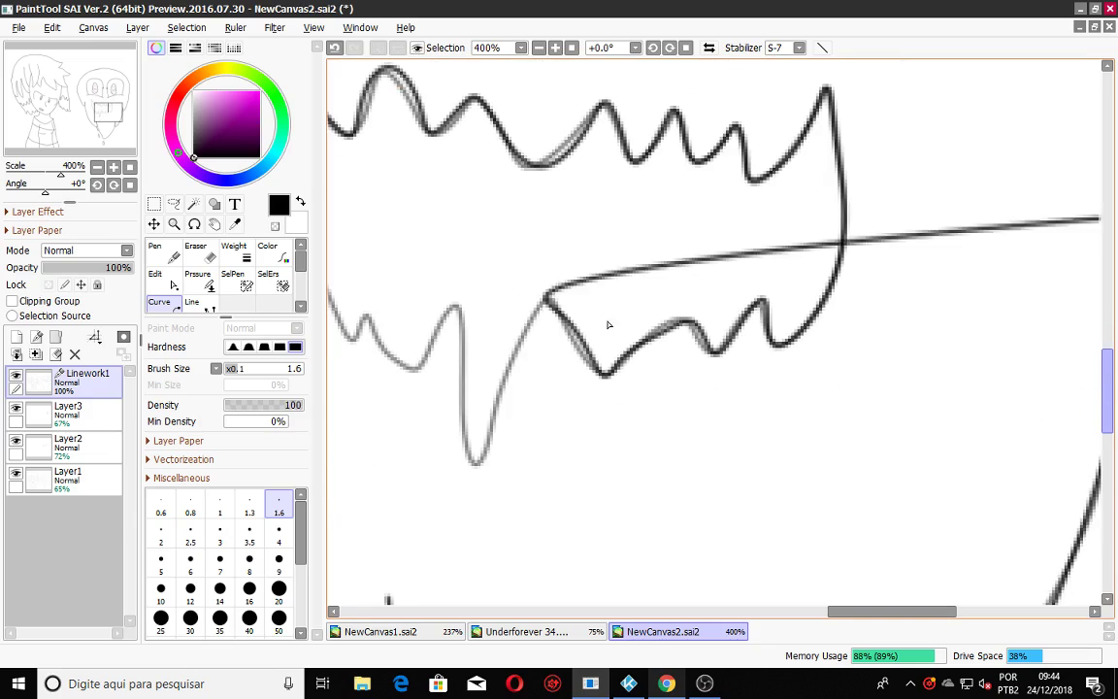
left_click(516, 366)
left_click_drag(493, 446, 474, 467)
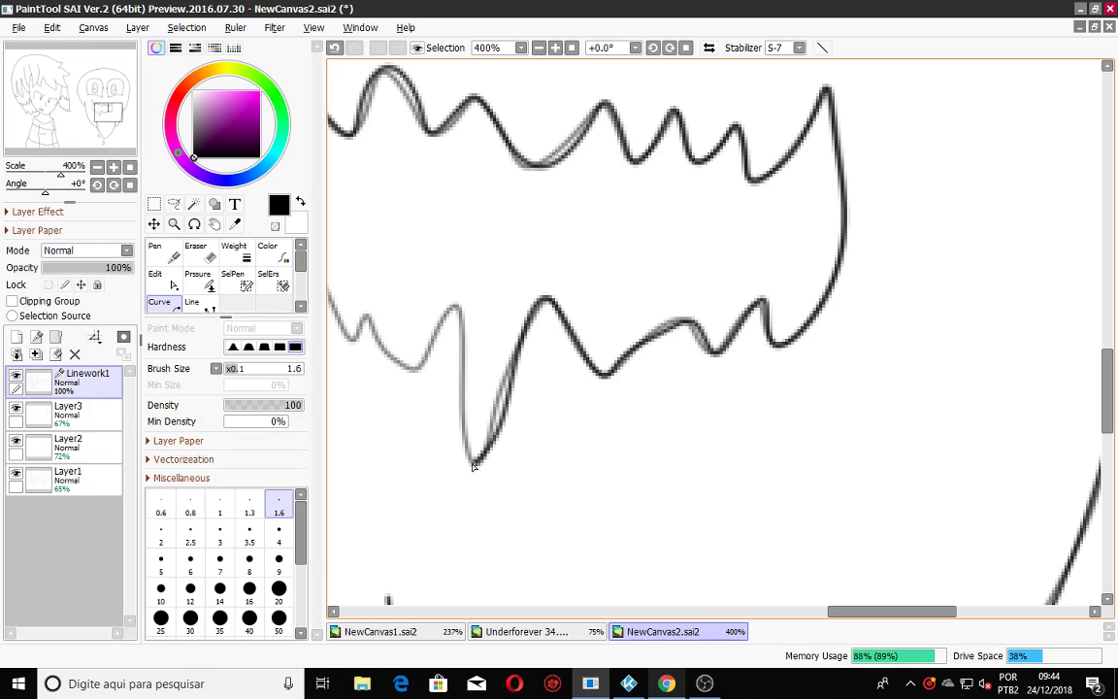
scroll(495, 447, "up", 3)
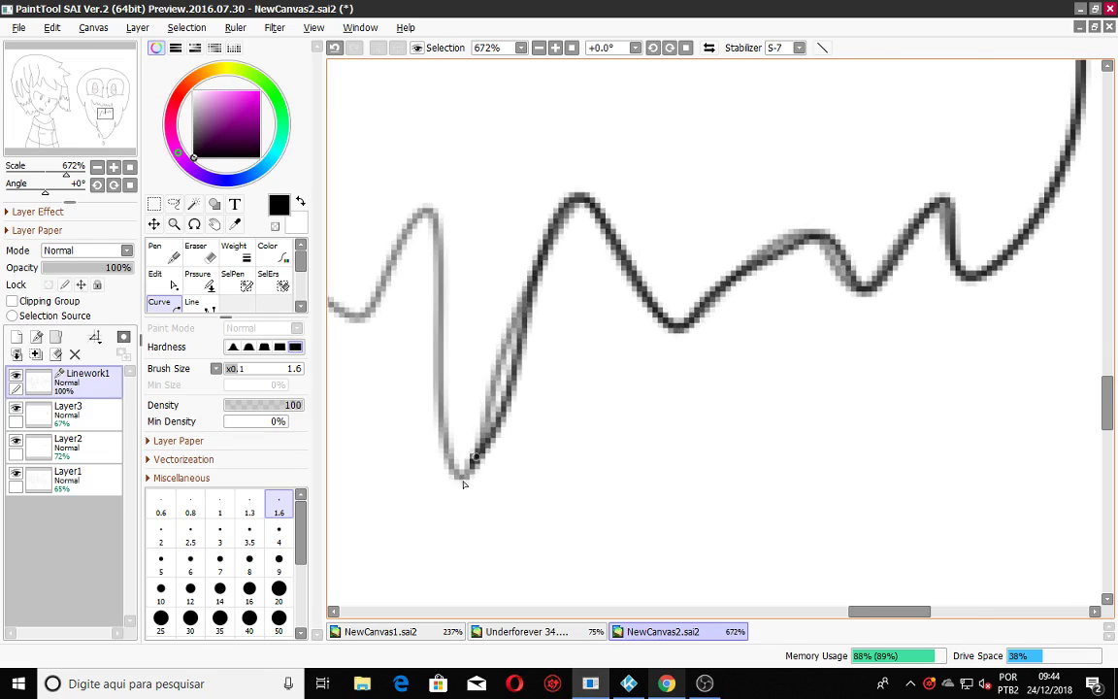
left_click_drag(461, 480, 435, 226)
left_click(427, 211)
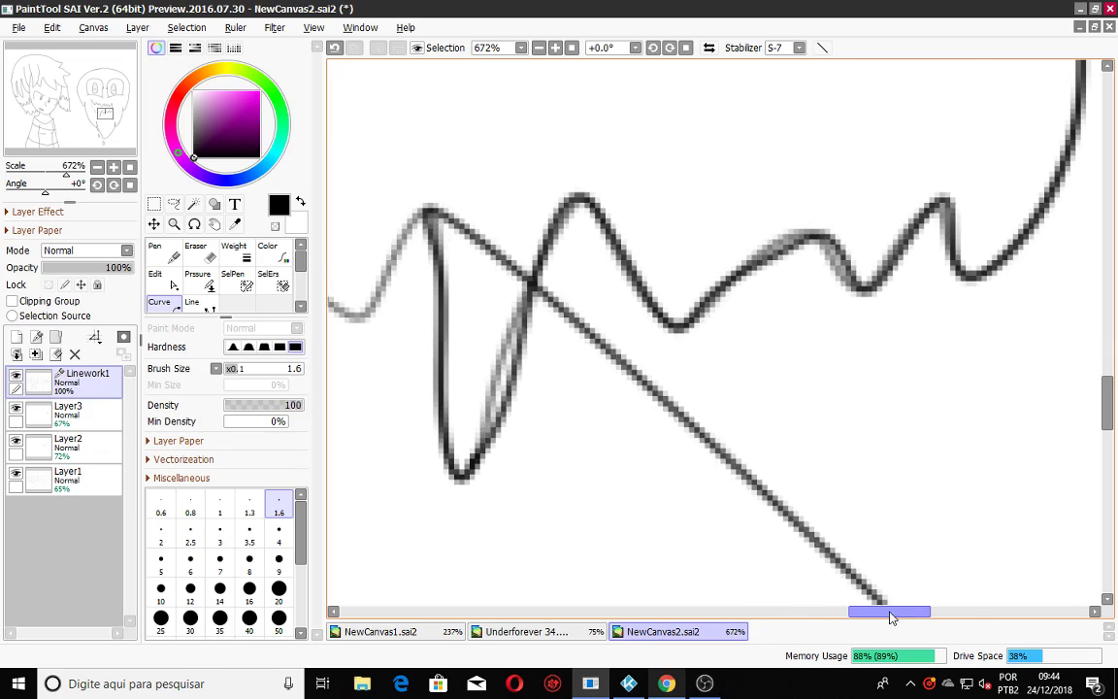
Trace the remaining lower teeth and the mouth's left side up to the upper left tip, closing the mouth outline.
left_click_drag(856, 611, 758, 525)
left_click_drag(807, 612, 889, 611)
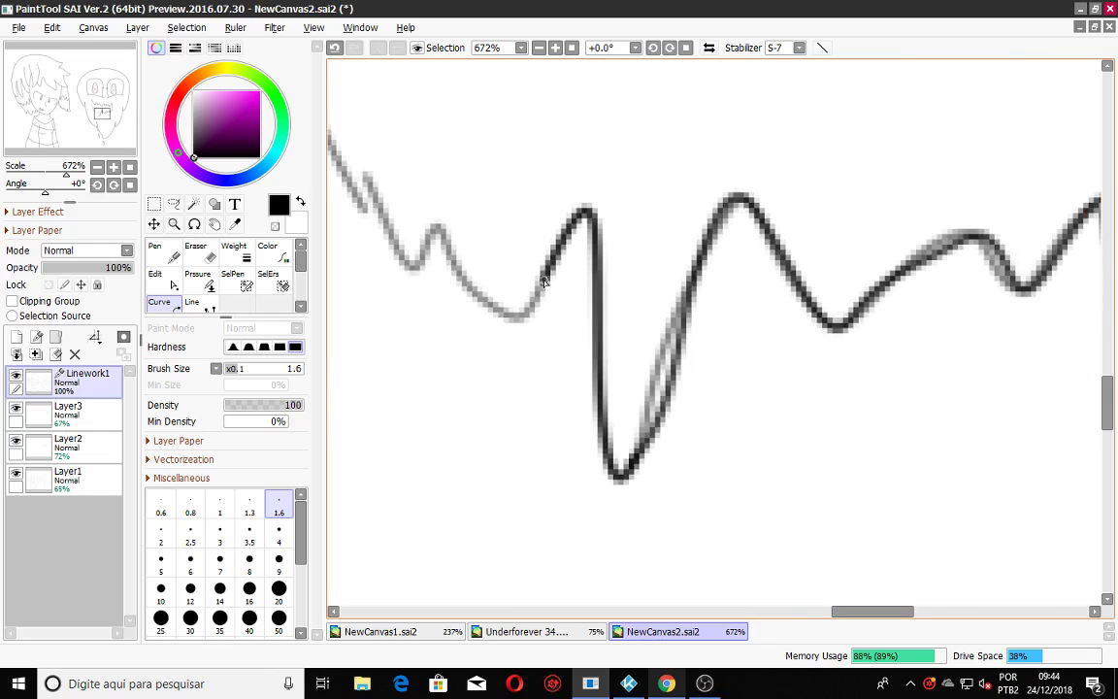
mouse_move(529, 322)
left_mouse_down()
mouse_move(474, 296)
mouse_move(450, 228)
mouse_move(424, 262)
left_mouse_up()
left_click(382, 212)
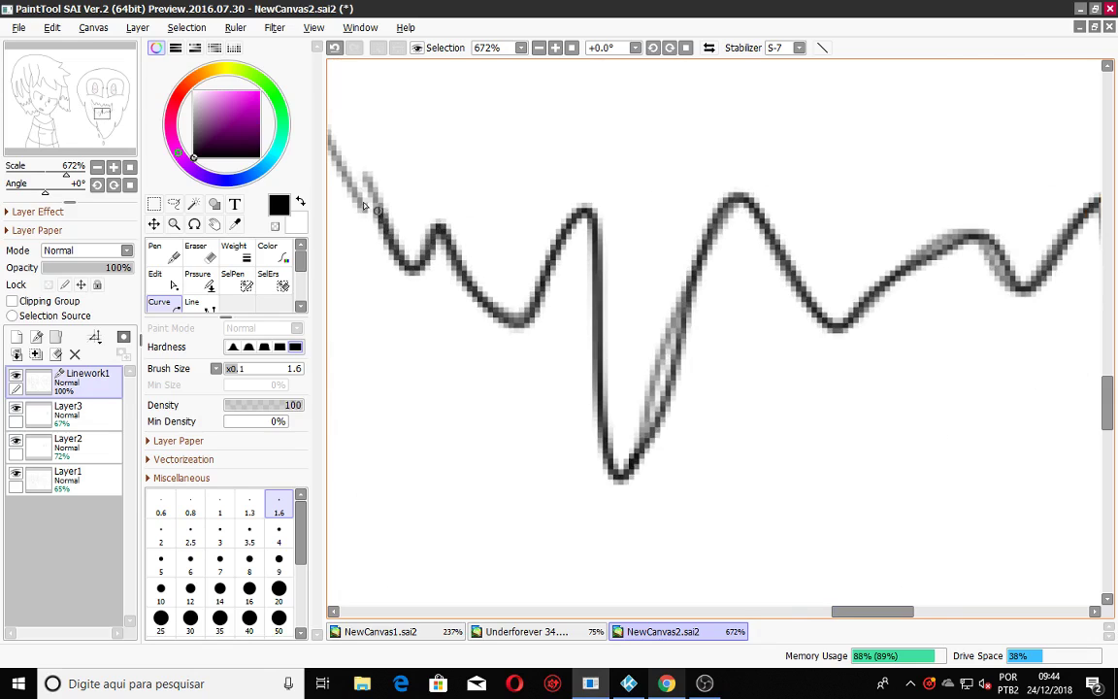
scroll(361, 186, "down", 7)
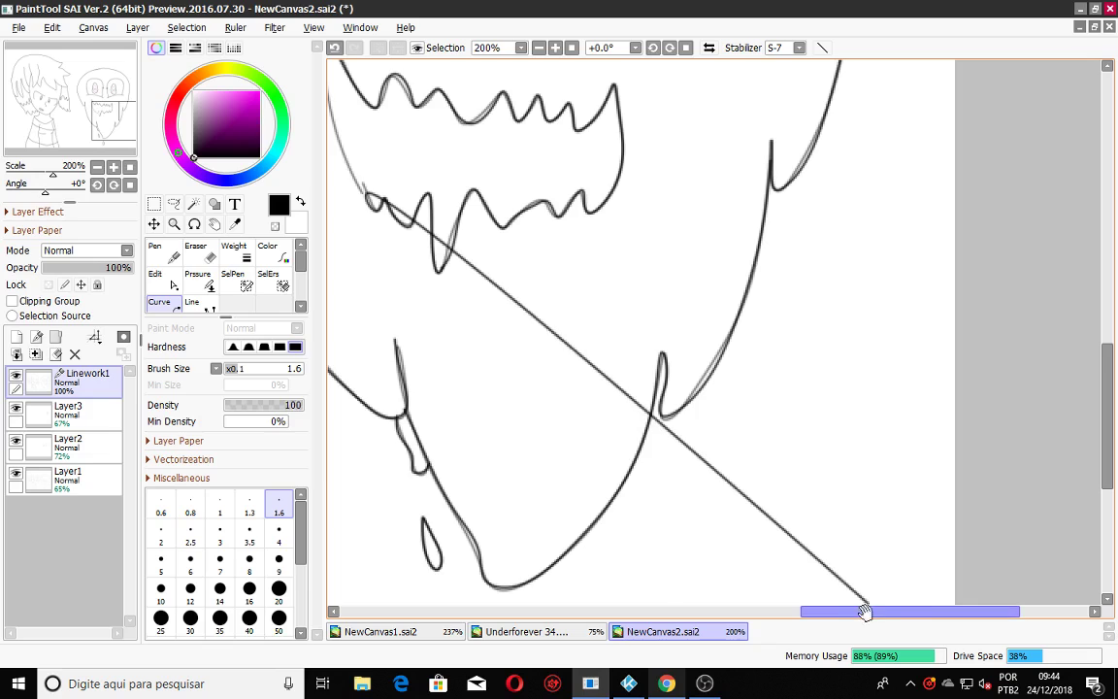
left_click_drag(872, 612, 828, 612)
left_click_drag(1107, 352, 1108, 297)
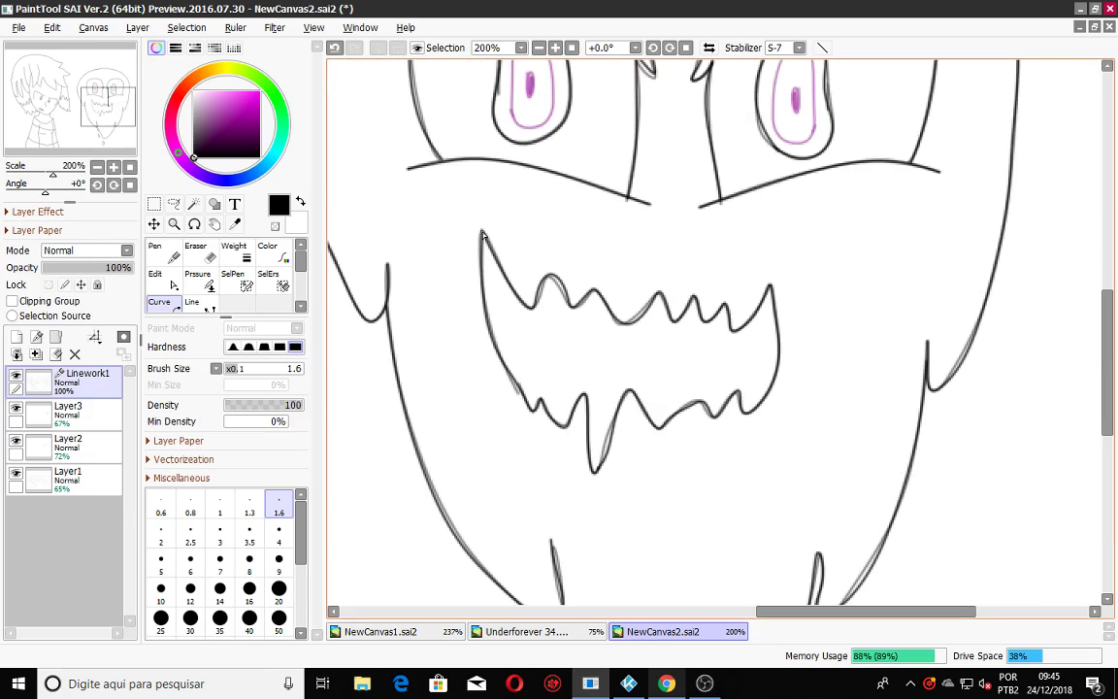
End the mouth curve and hide the three sketch layers Layer1, Layer2 and Layer3.
scroll(521, 294, "down", 7)
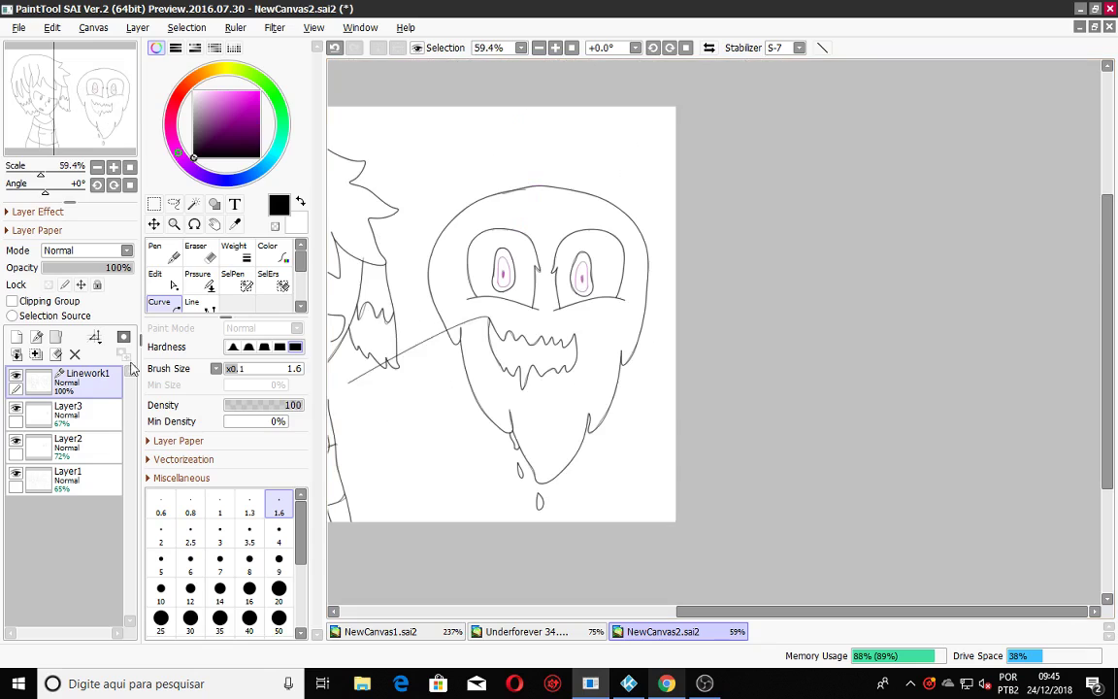
left_click(15, 440)
left_click(15, 474)
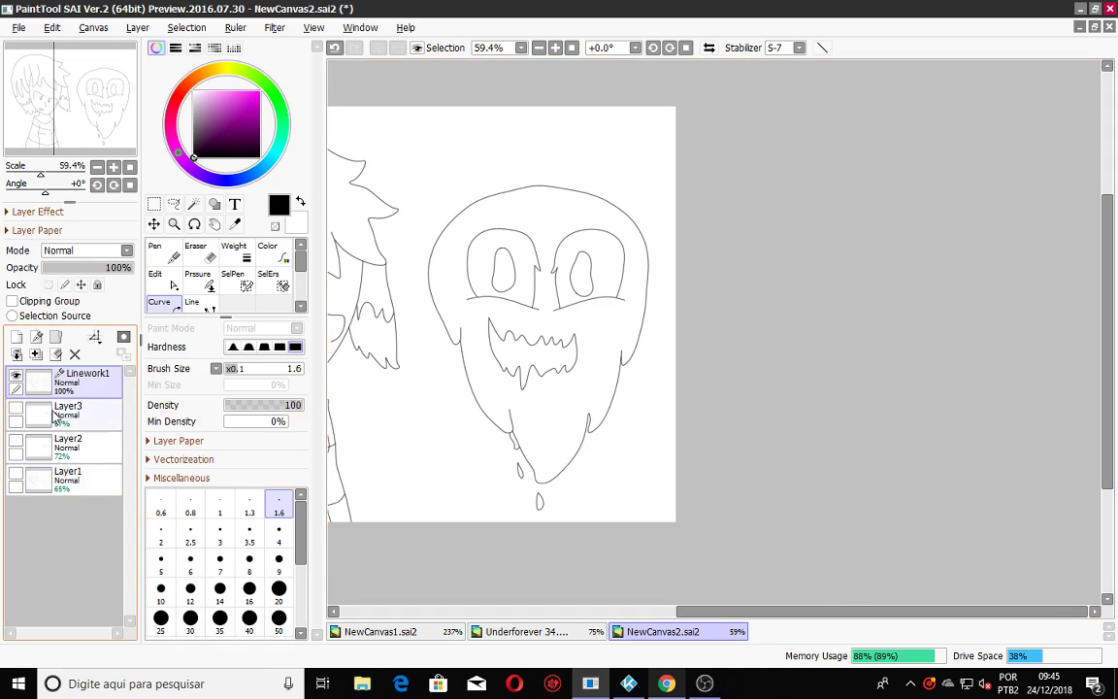
Draw a purple inner ring with the Curve tool inside the iris outline of each of the melting face's eyes.
scroll(529, 243, "up", 7)
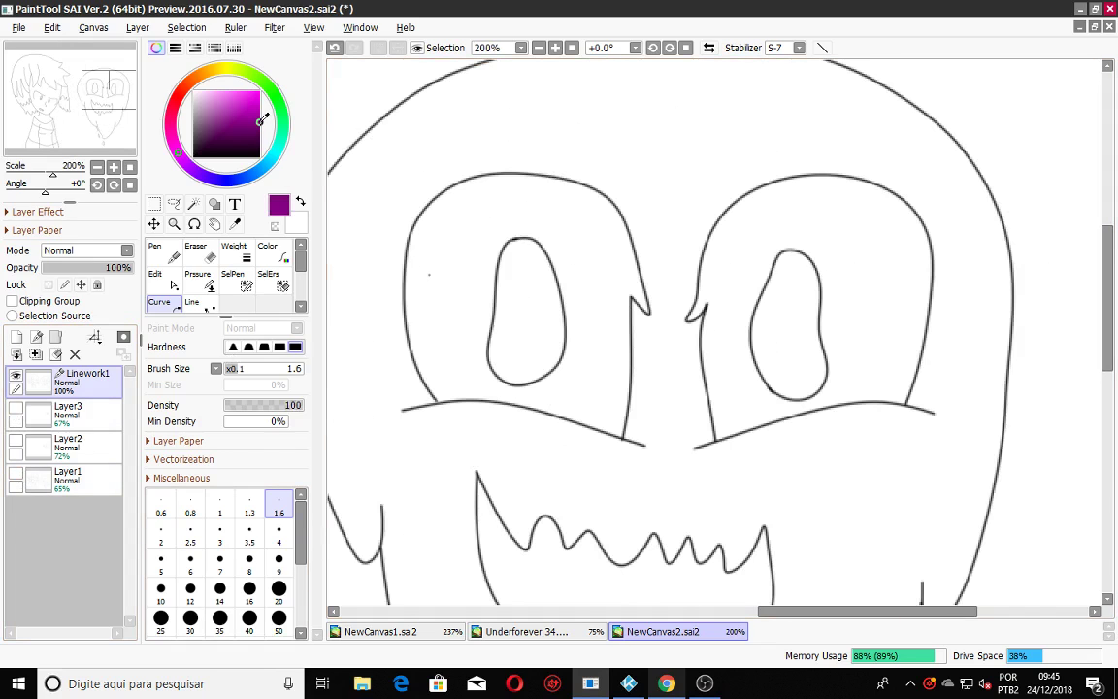
scroll(487, 275, "up", 2)
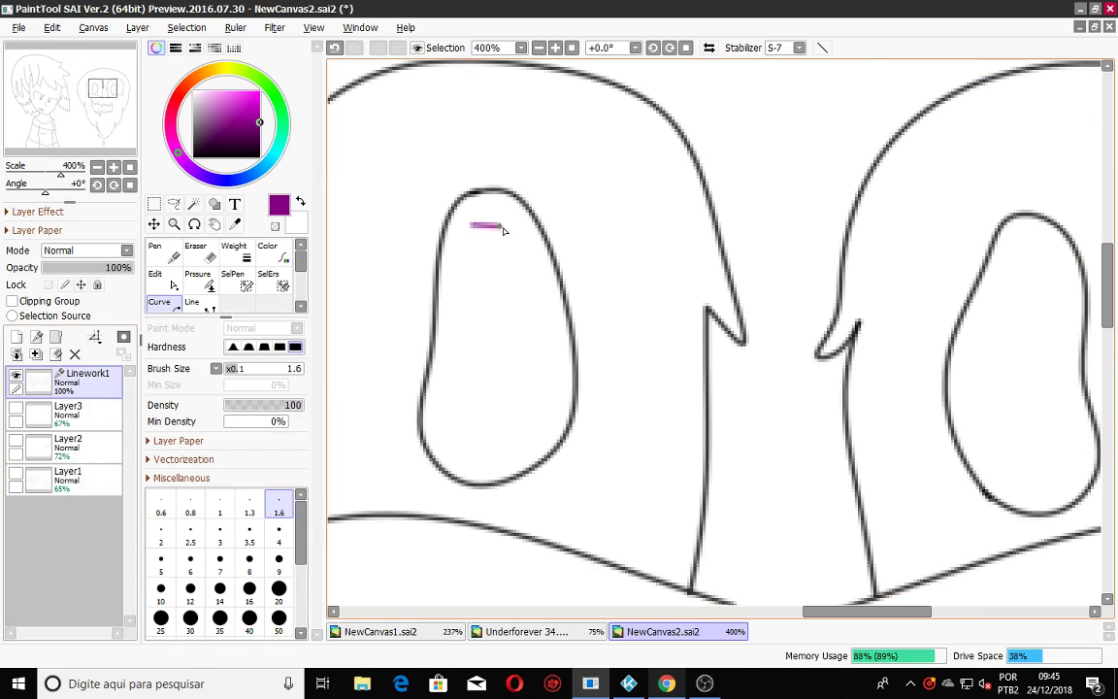
mouse_move(561, 301)
left_mouse_down()
mouse_move(532, 445)
mouse_move(536, 428)
mouse_move(504, 458)
mouse_move(477, 449)
mouse_move(464, 411)
mouse_move(473, 228)
left_mouse_up()
left_click_drag(879, 612, 928, 613)
scroll(833, 442, "up", 3)
mouse_move(809, 507)
left_mouse_down()
mouse_move(731, 447)
mouse_move(756, 450)
mouse_move(740, 312)
mouse_move(753, 300)
mouse_move(766, 228)
mouse_move(824, 176)
mouse_move(843, 176)
mouse_move(873, 233)
mouse_move(881, 374)
mouse_move(898, 423)
mouse_move(882, 476)
left_mouse_up()
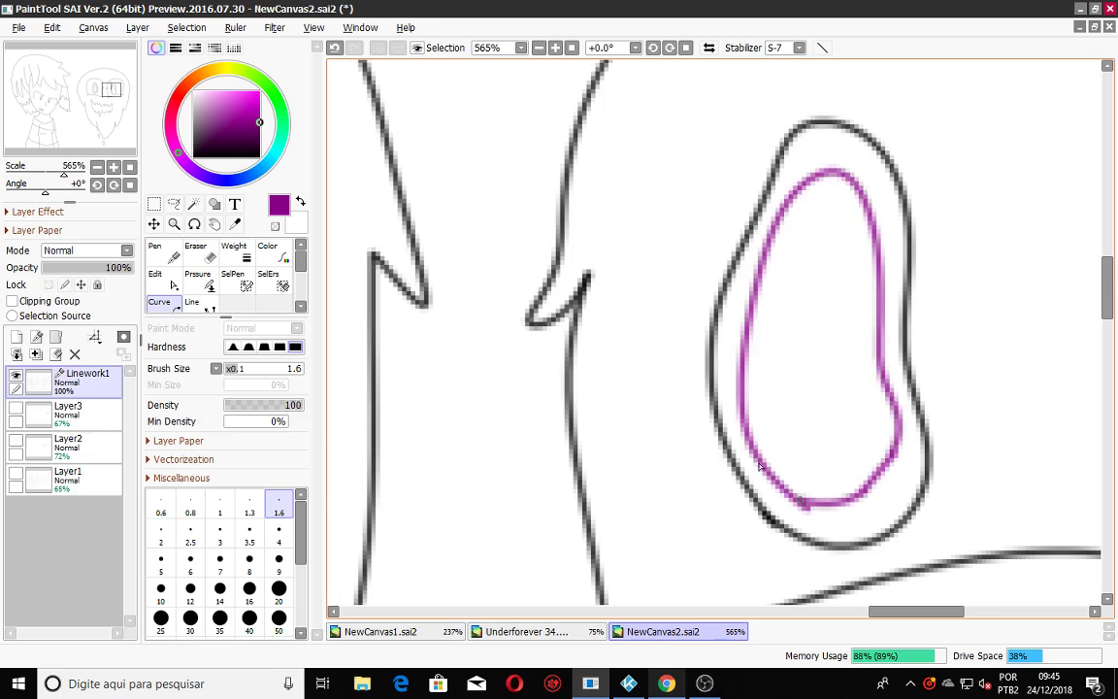
Paint a solid purple pupil in each of the melting face's eyes using the Pen at brush size 8.
scroll(788, 493, "down", 11)
scroll(447, 346, "up", 10)
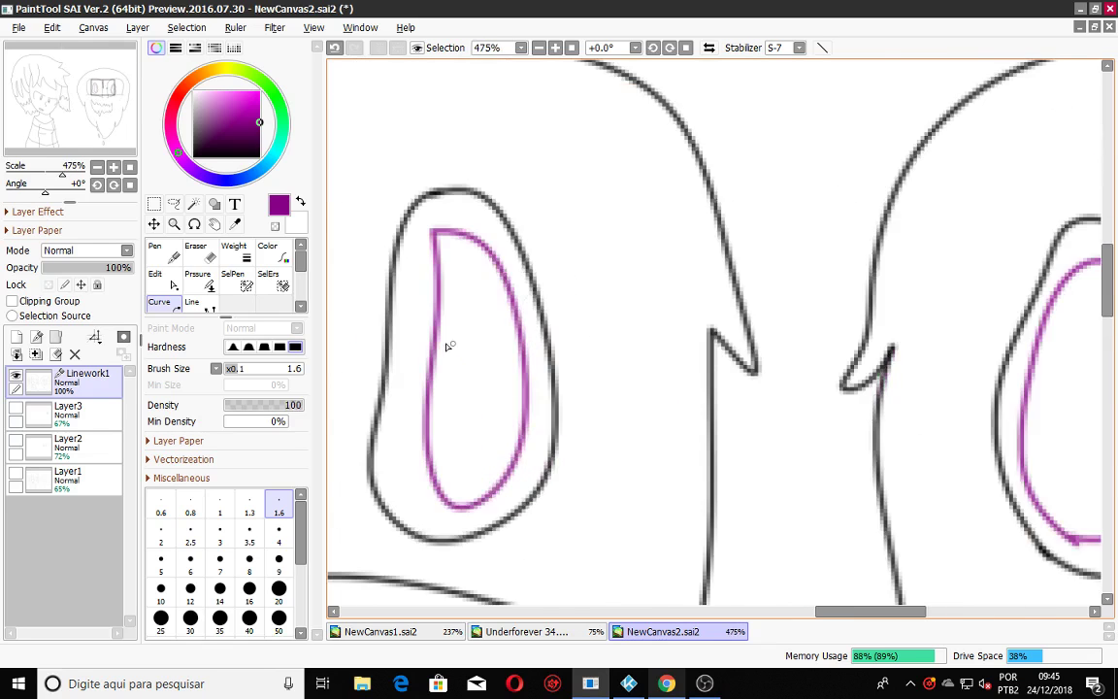
scroll(448, 345, "up", 3)
key("n")
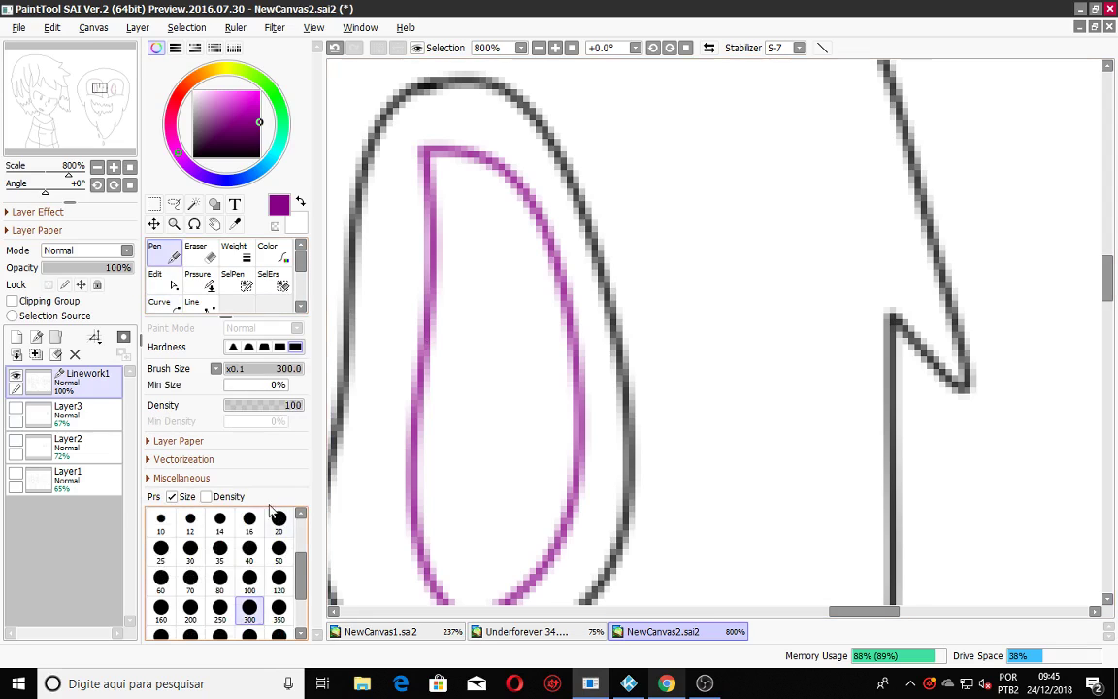
left_click(250, 549)
mouse_move(489, 343)
left_mouse_down()
mouse_move(485, 472)
mouse_move(505, 335)
left_mouse_up()
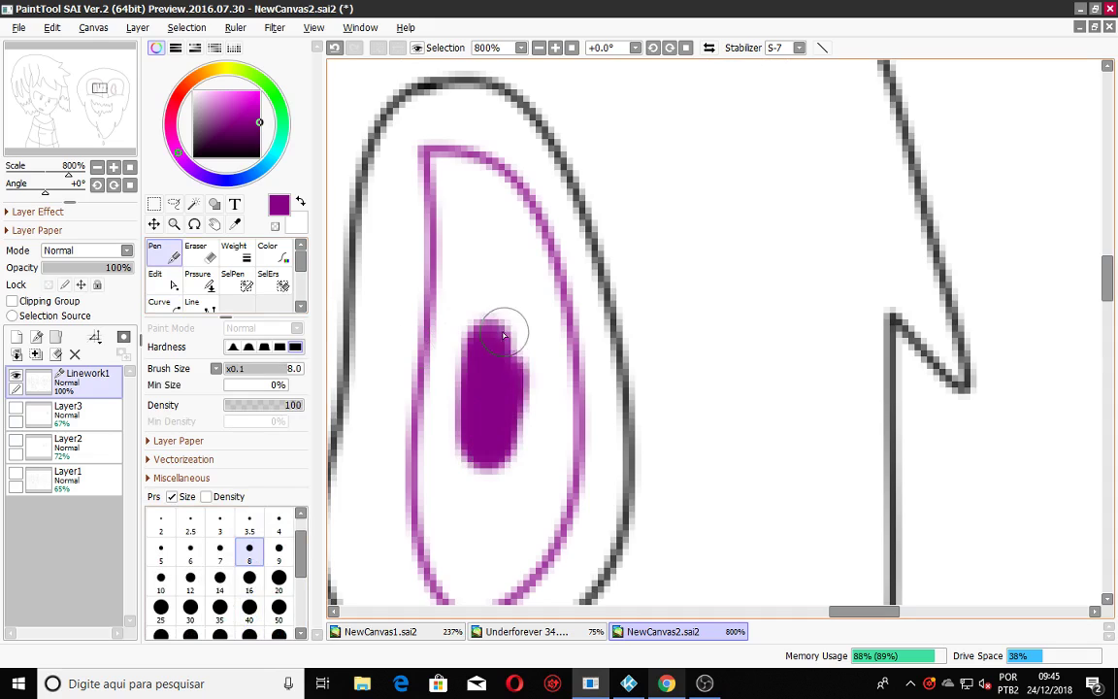
scroll(511, 407, "down", 9)
scroll(756, 425, "up", 6)
mouse_move(748, 419)
left_mouse_down()
mouse_move(765, 359)
mouse_move(771, 388)
mouse_move(753, 470)
mouse_move(742, 433)
left_mouse_up()
Choose the Magic Wand and add a new normal layer directly beneath Linework1 for colouring.
scroll(519, 419, "down", 8)
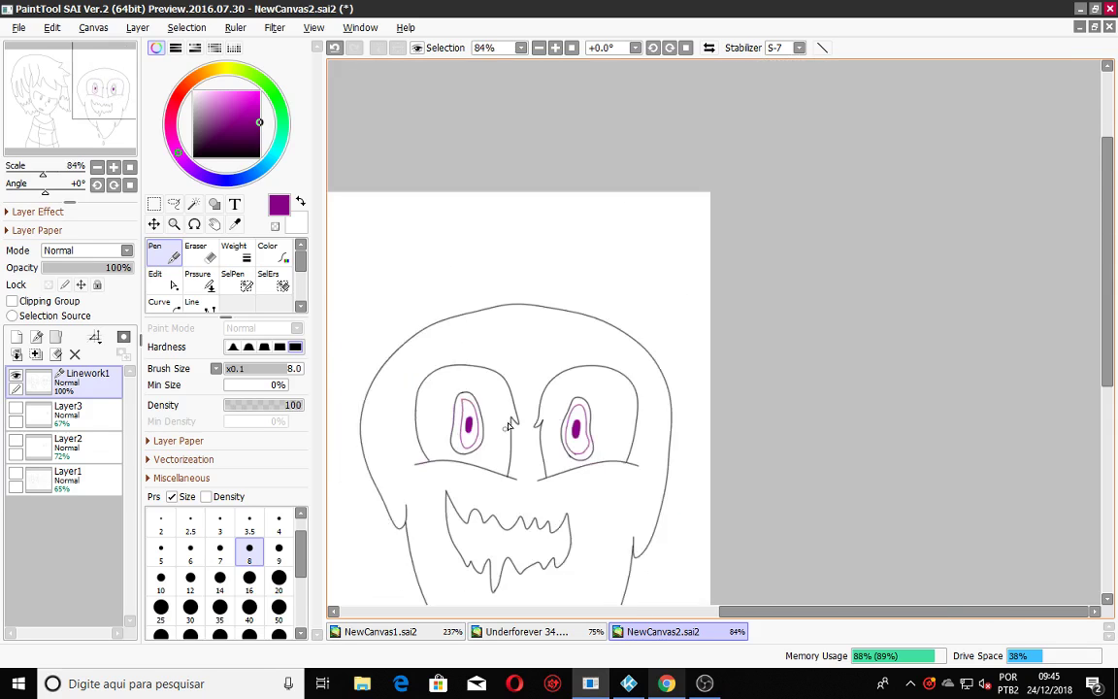
left_click_drag(846, 607, 728, 608)
left_click_drag(1107, 326, 1107, 409)
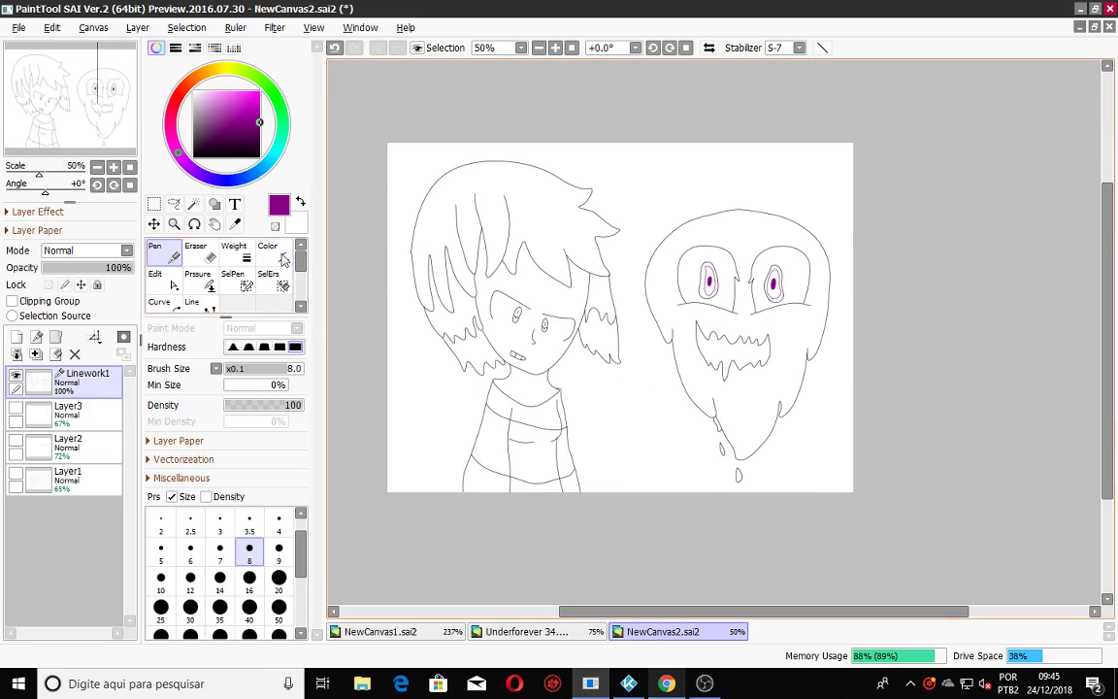
left_click(195, 206)
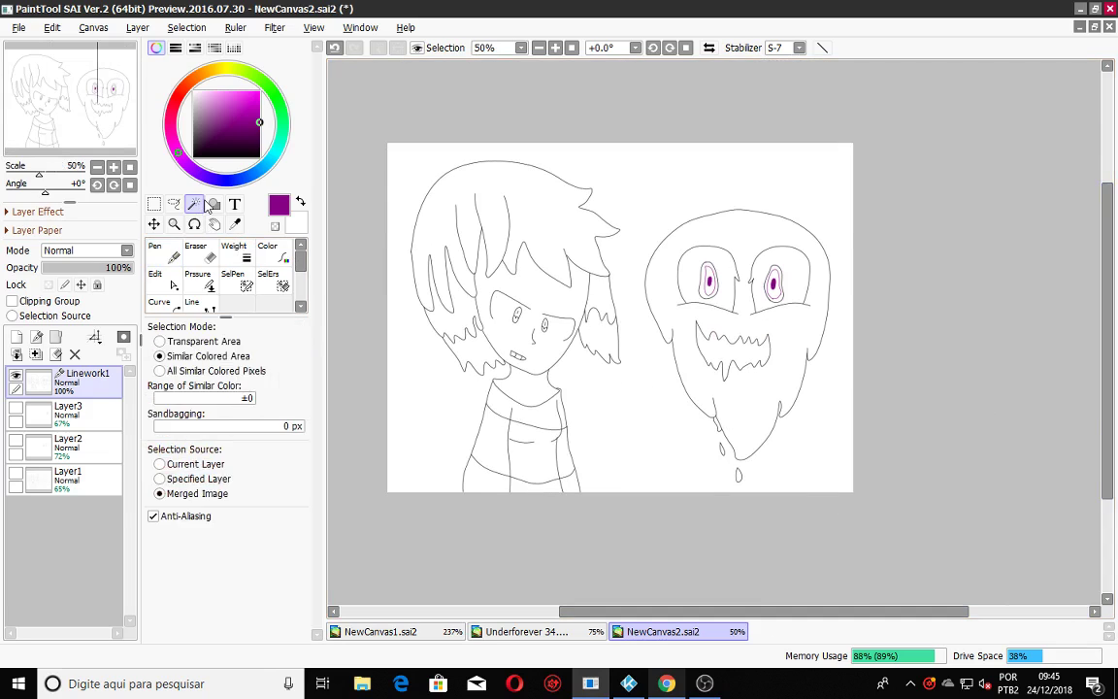
left_click(15, 336)
left_click_drag(97, 389, 100, 425)
Select the boy's main hair area and the side locks on the left with the Magic Wand.
scroll(555, 201, "up", 3)
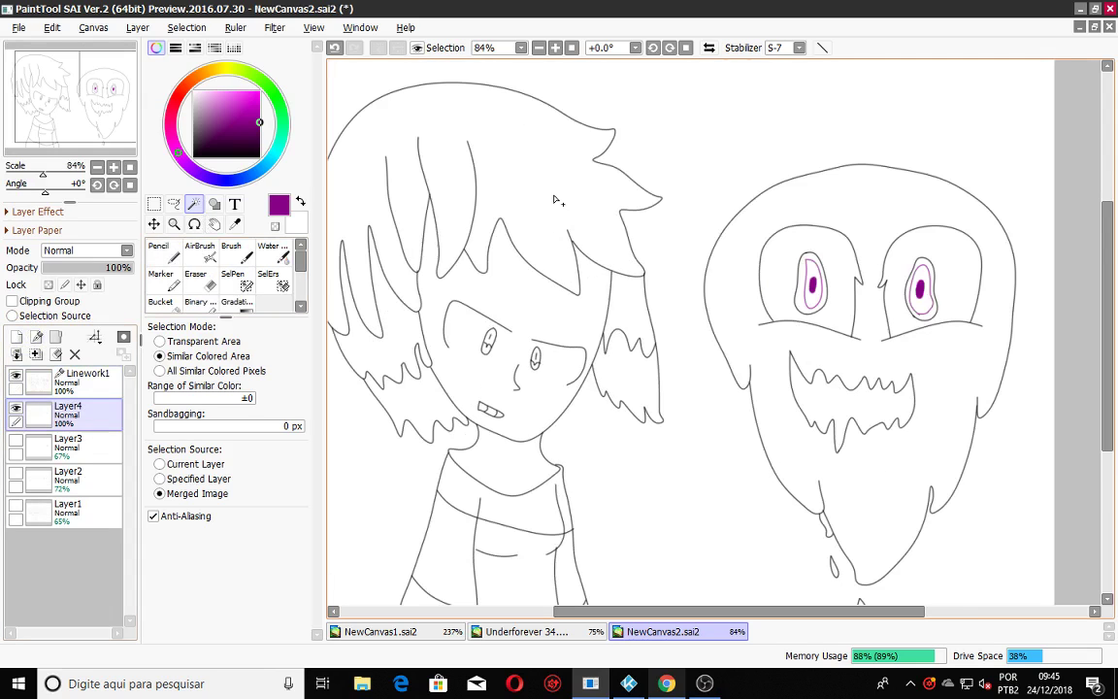
left_click(556, 194)
left_click(404, 336)
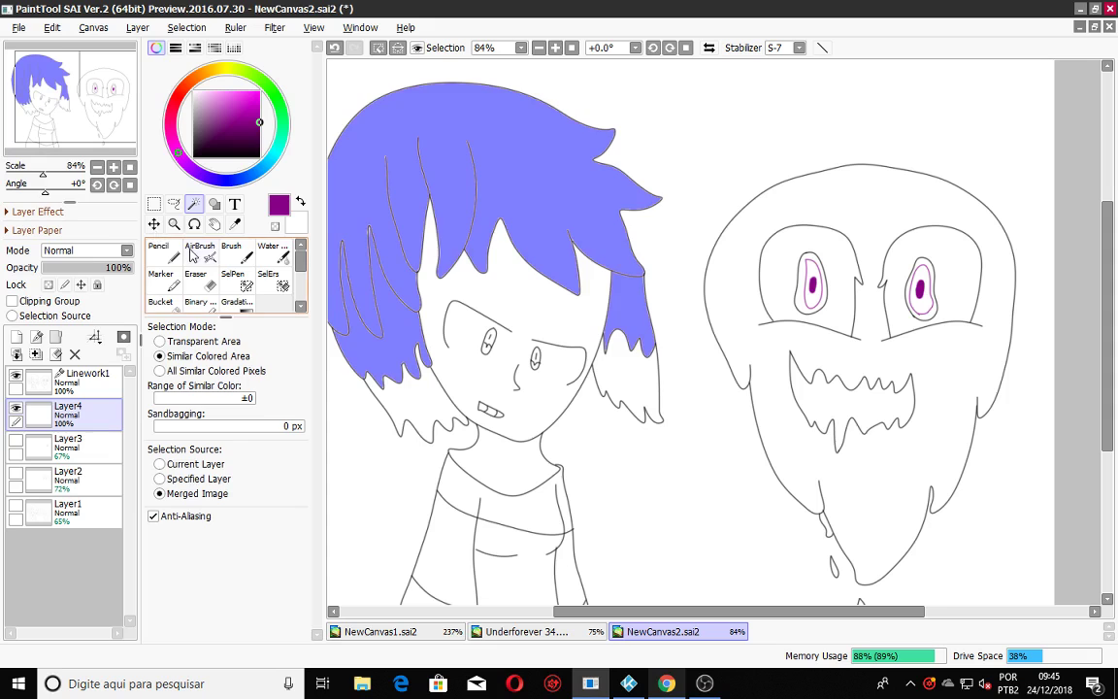
Fill the selected hair with dark red using the AirBrush at size 300, and clear the selection.
left_click(200, 250)
mouse_move(251, 179)
left_mouse_down()
mouse_move(229, 180)
mouse_move(178, 152)
mouse_move(171, 121)
left_mouse_up()
left_click(258, 131)
left_click(194, 80)
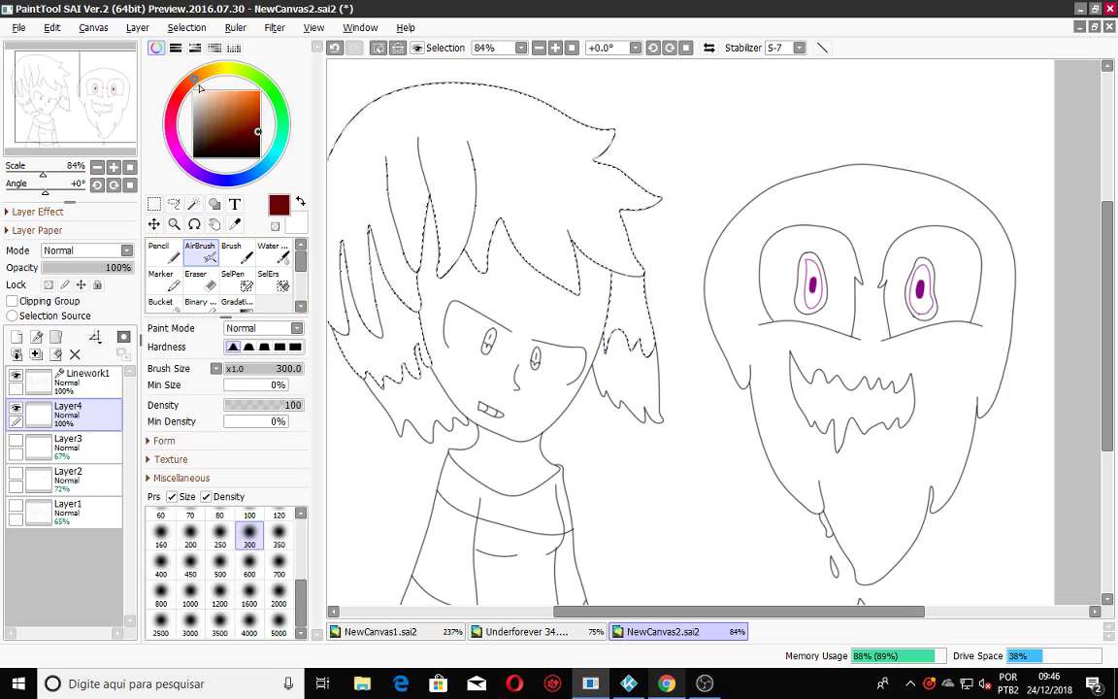
scroll(555, 237, "down", 3)
mouse_move(604, 208)
left_mouse_down()
mouse_move(291, 398)
mouse_move(518, 436)
mouse_move(628, 219)
mouse_move(481, 110)
mouse_move(308, 398)
mouse_move(613, 257)
mouse_move(398, 352)
mouse_move(661, 112)
mouse_move(550, 346)
mouse_move(292, 256)
mouse_move(459, 132)
mouse_move(627, 206)
mouse_move(363, 269)
mouse_move(639, 235)
left_mouse_up()
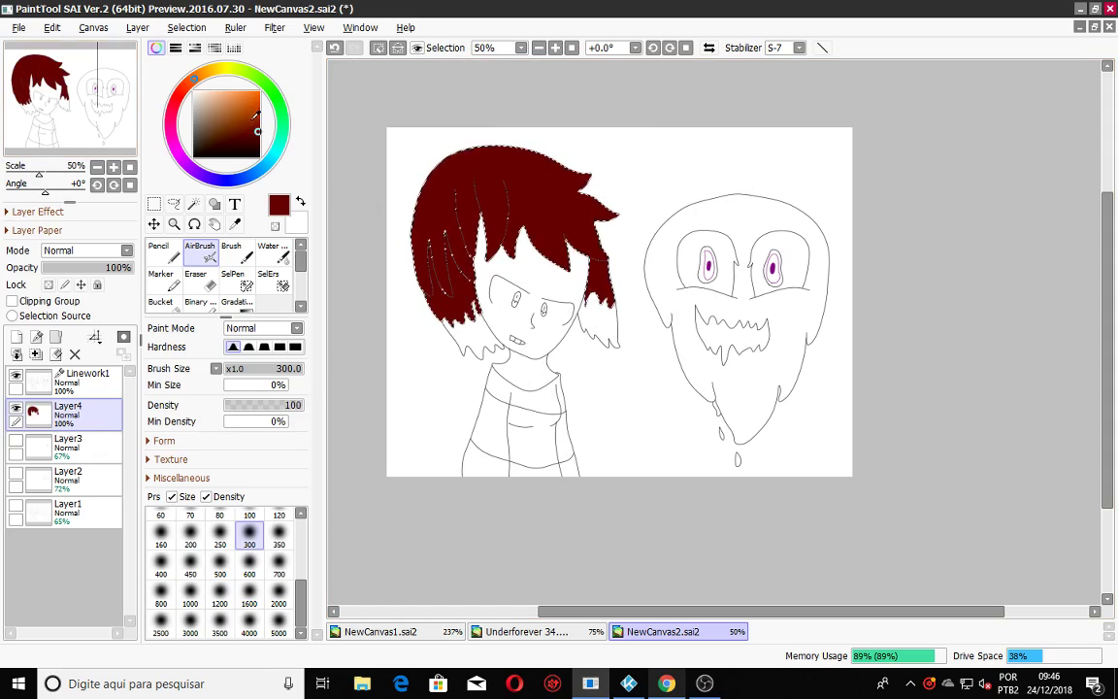
left_click(376, 48)
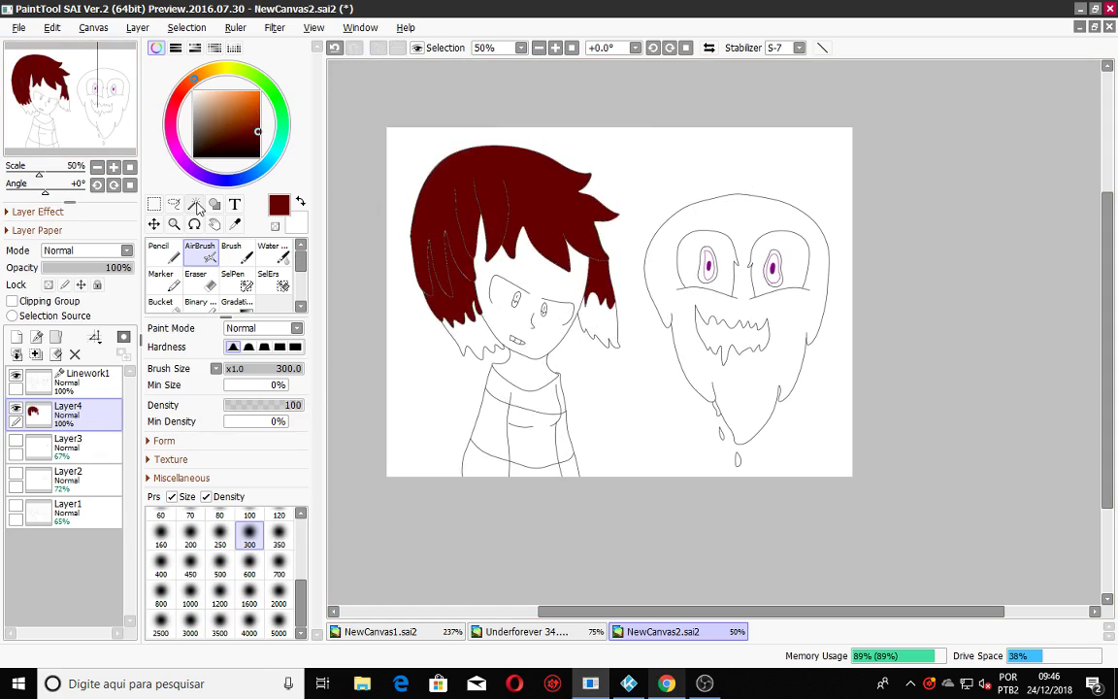
Select the boy's hair tips on both sides with the Magic Wand and fill them with blue using the AirBrush.
left_click(195, 205)
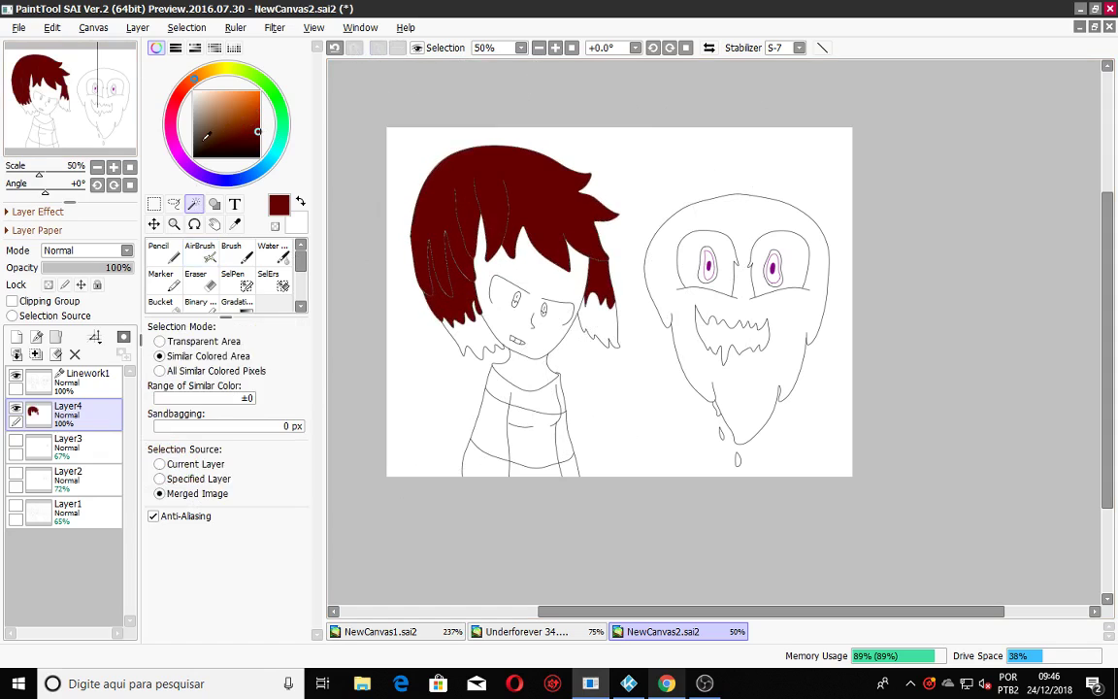
left_click(480, 337)
left_click(196, 263)
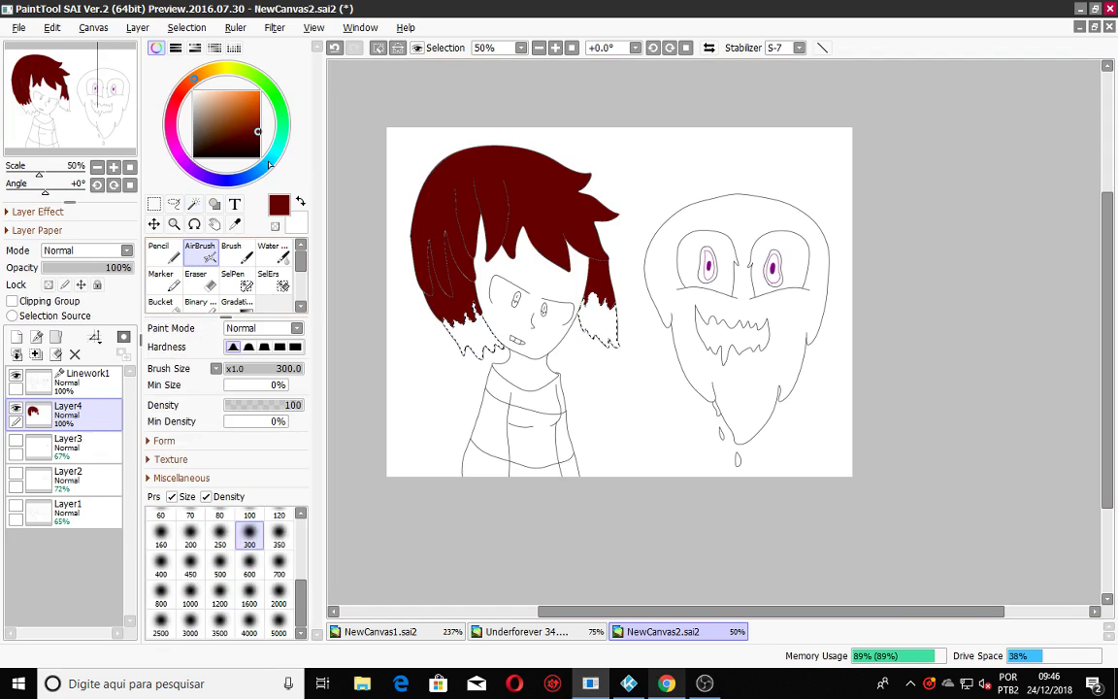
left_click(260, 91)
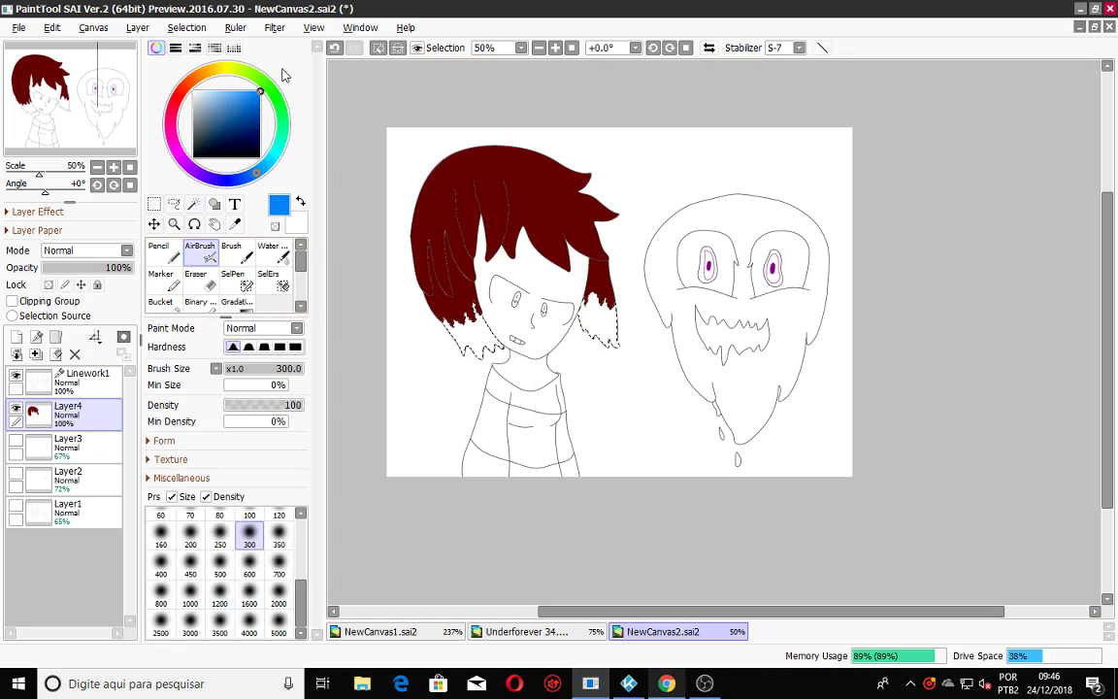
mouse_move(645, 333)
left_mouse_down()
mouse_move(344, 418)
mouse_move(674, 318)
left_mouse_up()
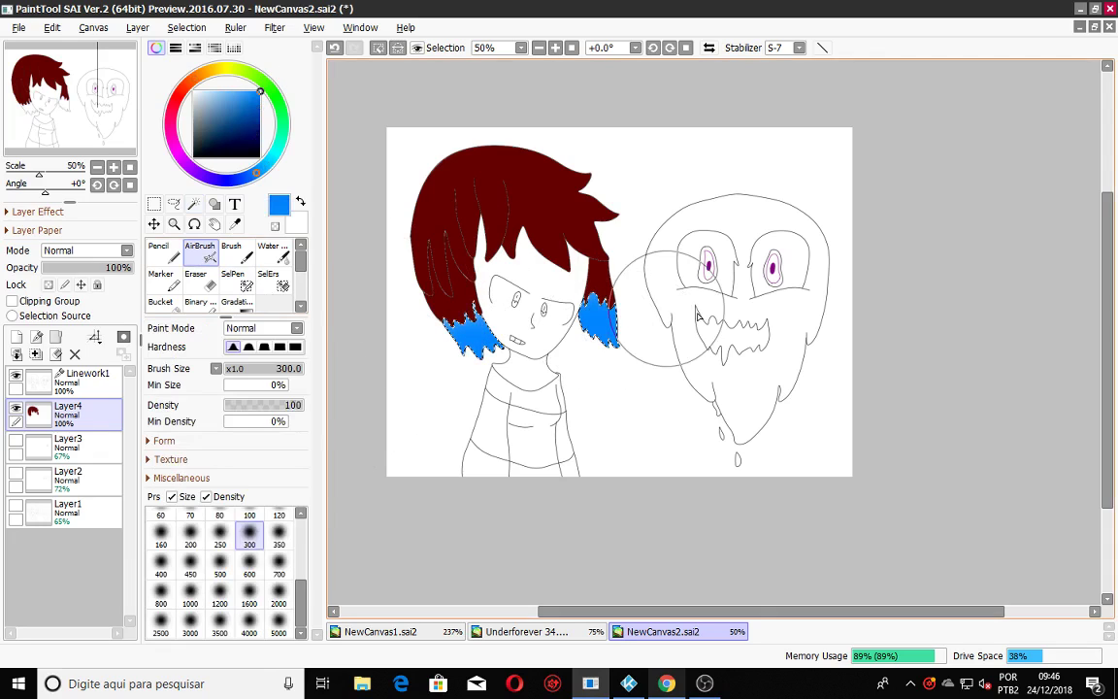
Shade the upper part of the blue hair tips with cyan using the AirBrush at size 100, and clear the selection.
left_click(275, 153)
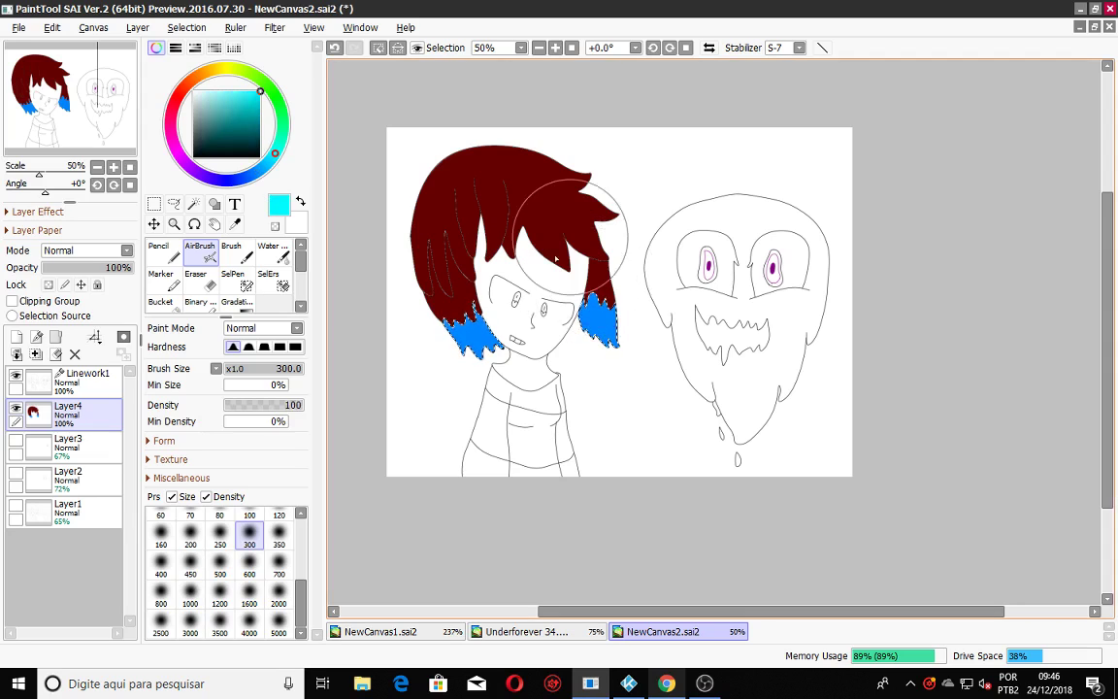
left_click(250, 513)
left_click_drag(612, 308, 391, 310)
left_click(379, 49)
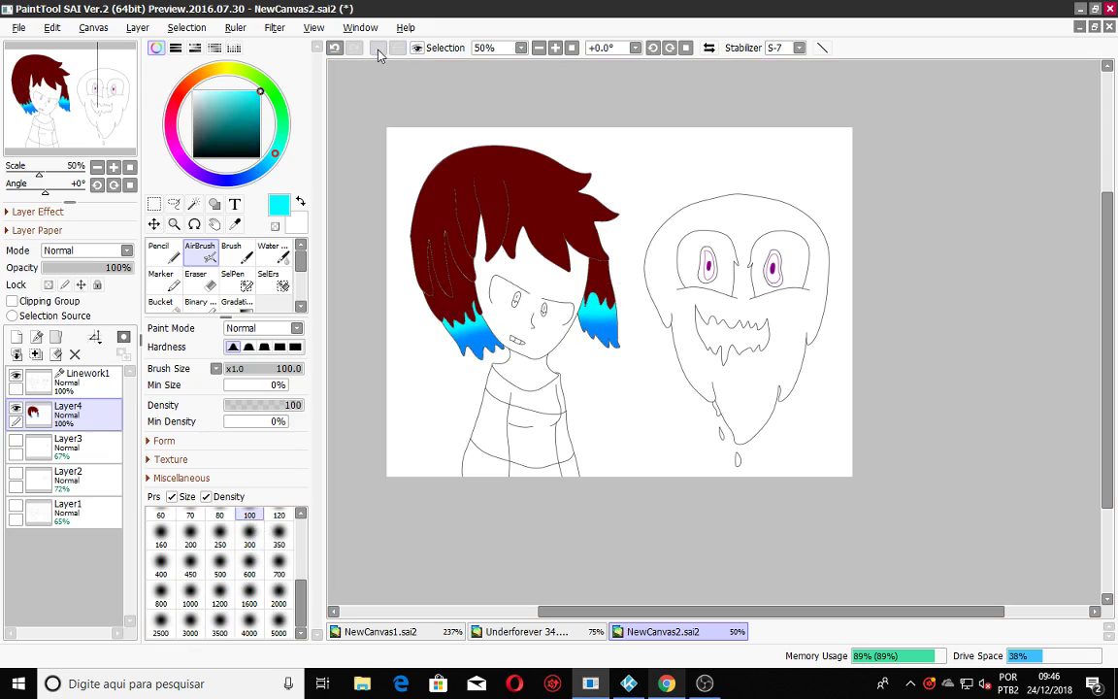
Select the boy's neck with the Magic Wand and fill it with a light orange skin tone using the AirBrush at size 600.
left_click(194, 205)
scroll(544, 378, "up", 6)
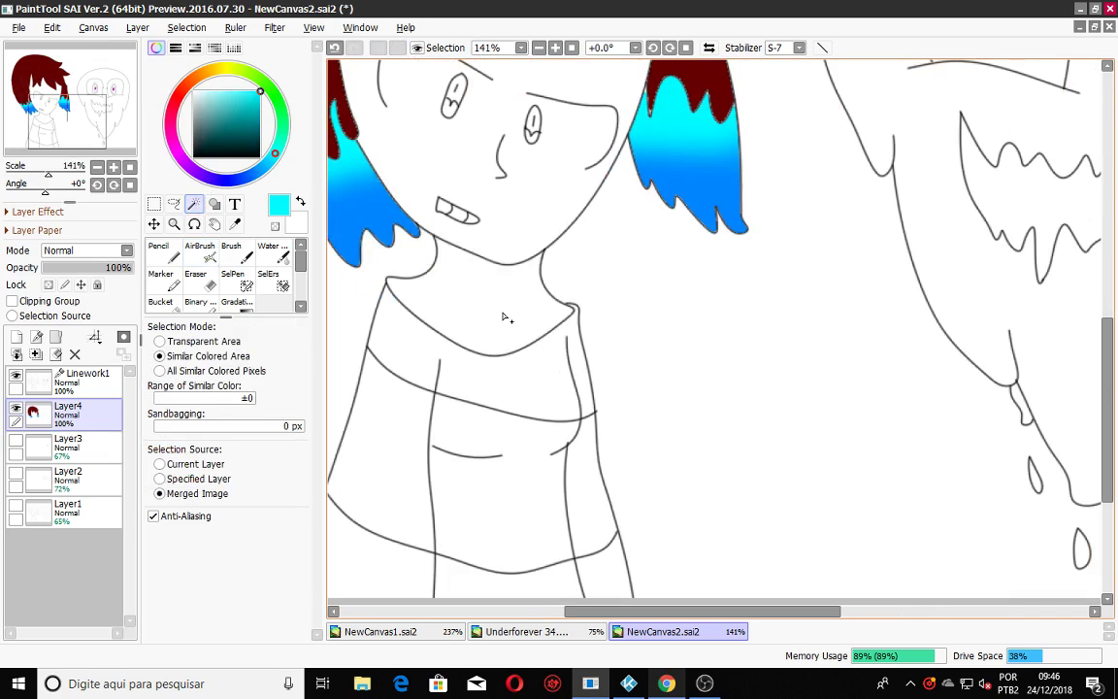
left_click(475, 321)
scroll(464, 281, "down", 3)
scroll(464, 283, "down", 2)
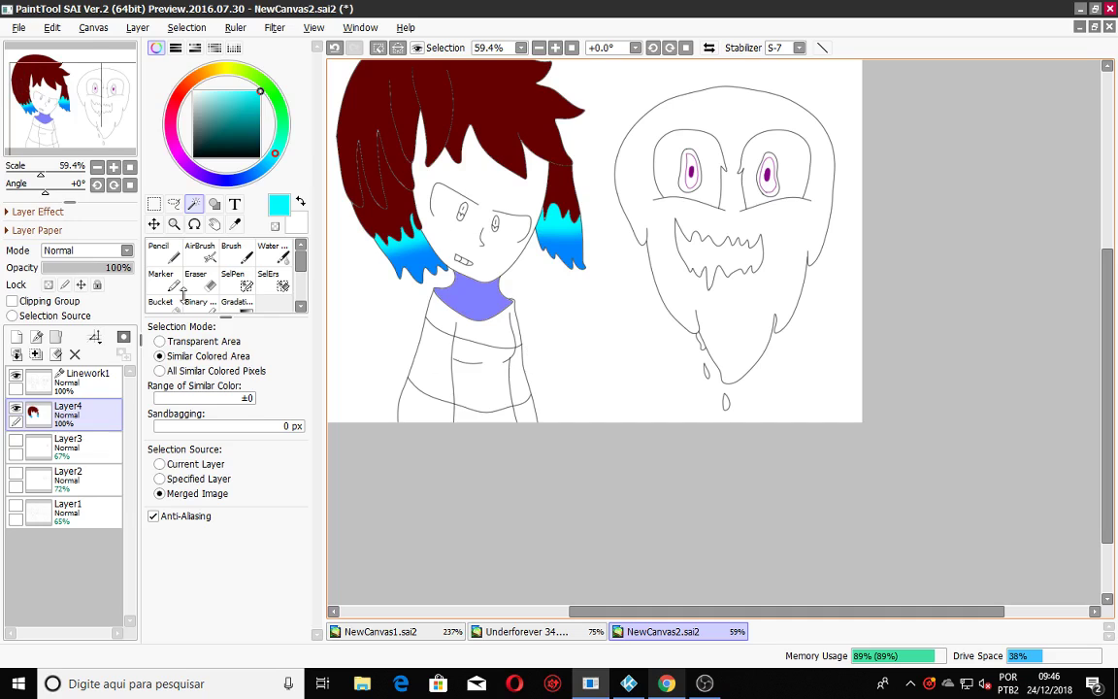
left_click(200, 251)
left_click(208, 71)
left_click(217, 90)
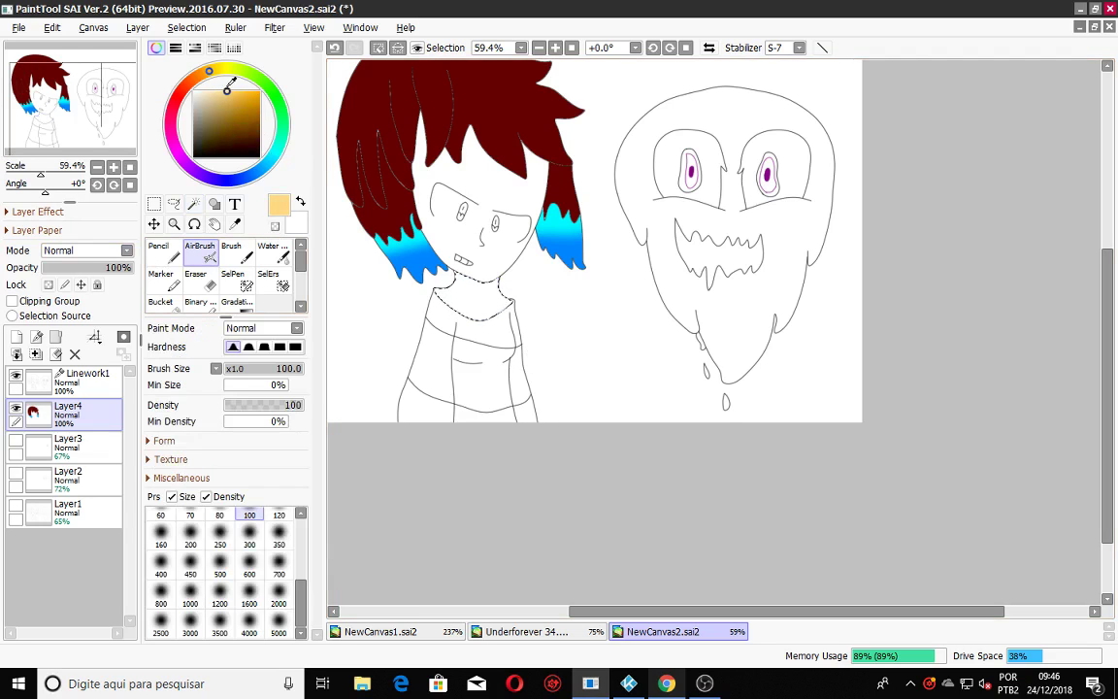
left_click(249, 563)
left_click_drag(599, 287, 466, 291)
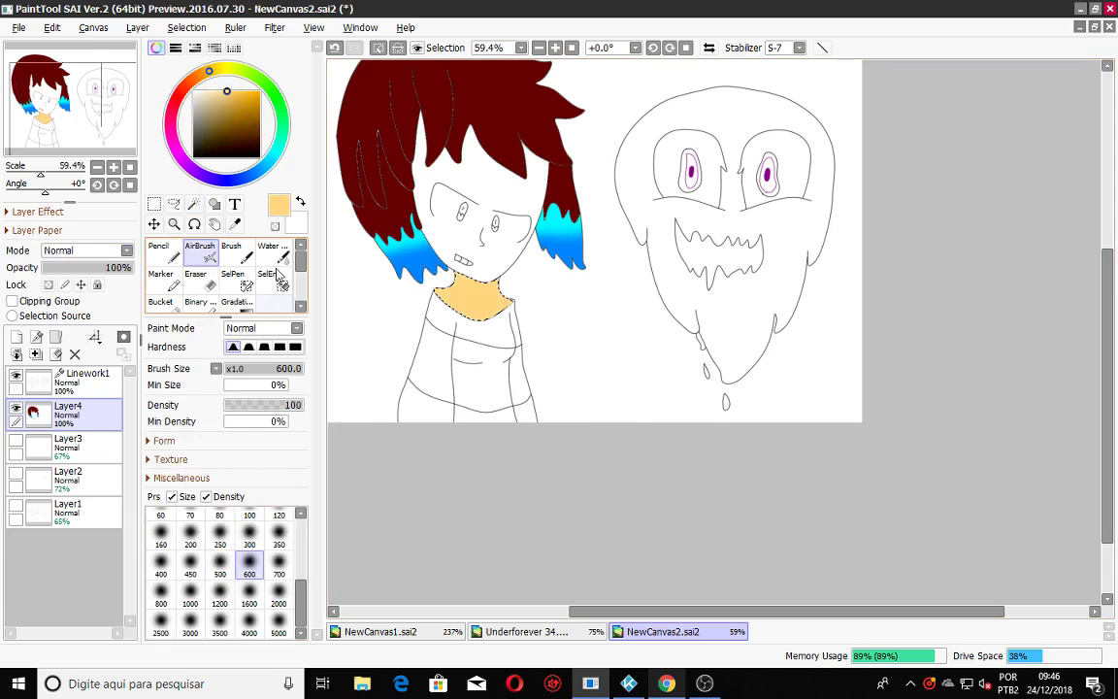
Add the boy's face to the Magic Wand selection and fill it with the same skin tone using the AirBrush.
left_click(194, 202)
left_click(488, 181)
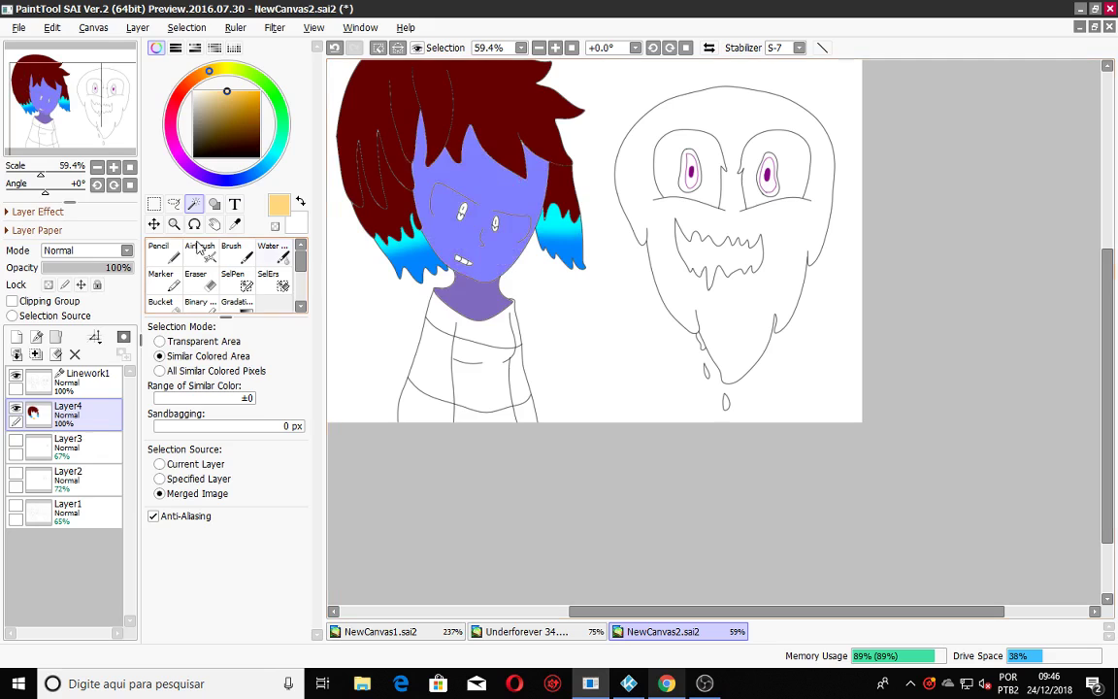
left_click(202, 248)
mouse_move(651, 180)
left_mouse_down()
mouse_move(590, 180)
mouse_move(286, 342)
mouse_move(304, 366)
mouse_move(711, 27)
mouse_move(240, 303)
mouse_move(184, 153)
left_mouse_up()
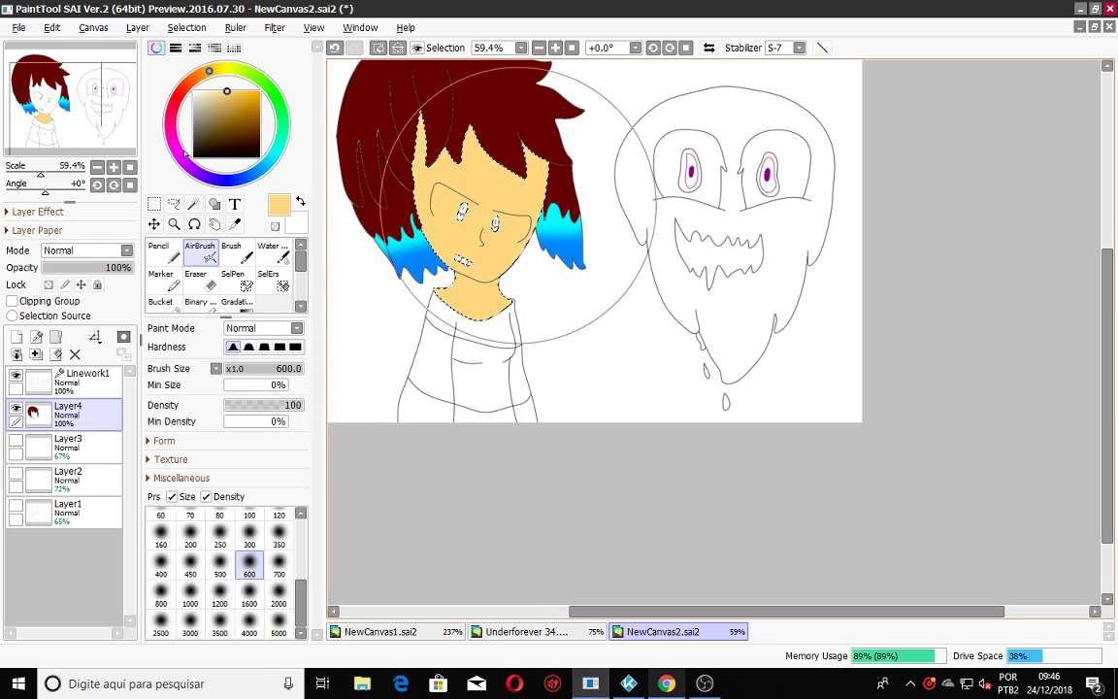
Erase the skin tone along the lower edge and inner corner of the boy's left-hand eye with the Eraser at size 8.
left_click(247, 286)
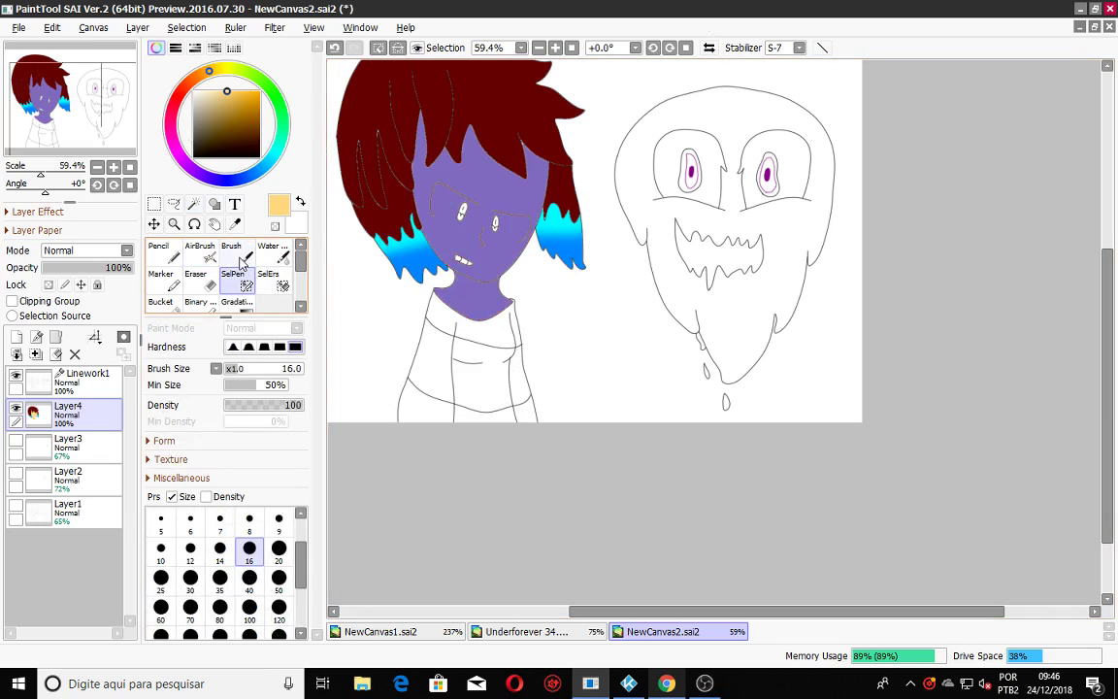
left_click(199, 277)
scroll(429, 225, "up", 5)
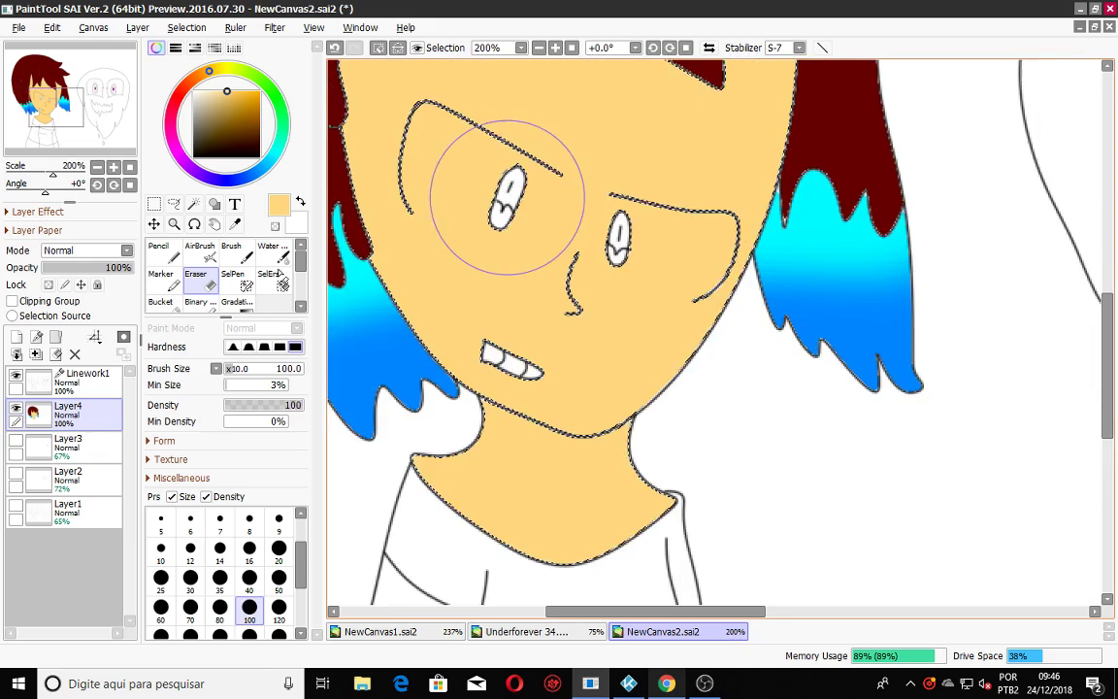
left_click(249, 519)
scroll(429, 149, "up", 2)
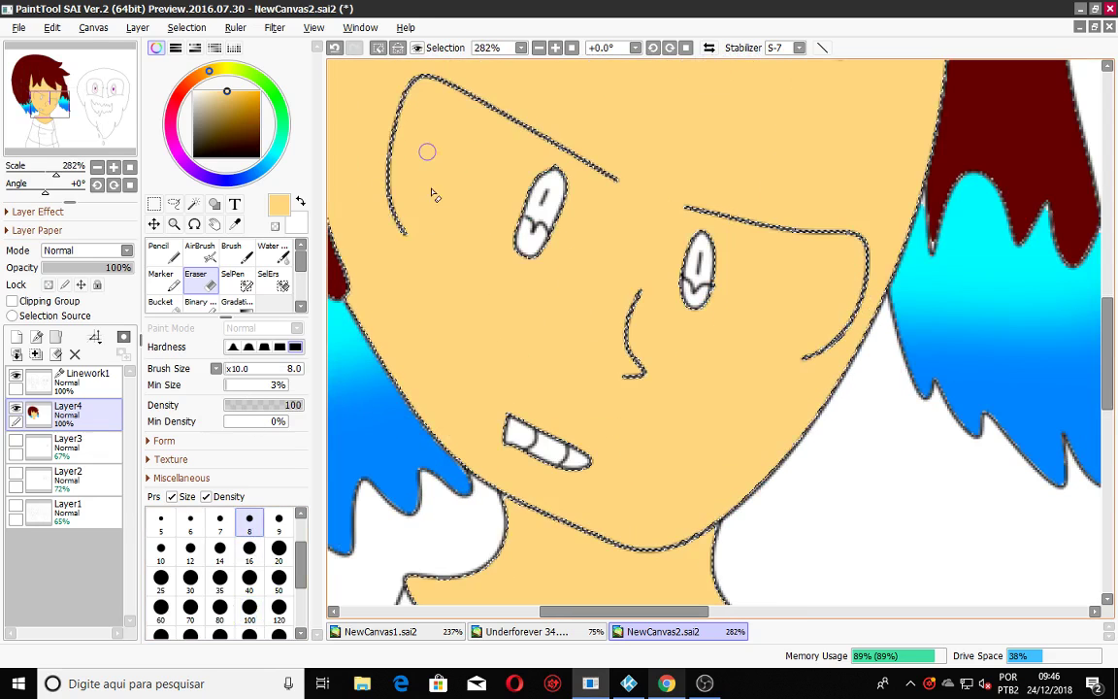
mouse_move(403, 216)
left_mouse_down()
mouse_move(452, 254)
mouse_move(540, 259)
left_mouse_up()
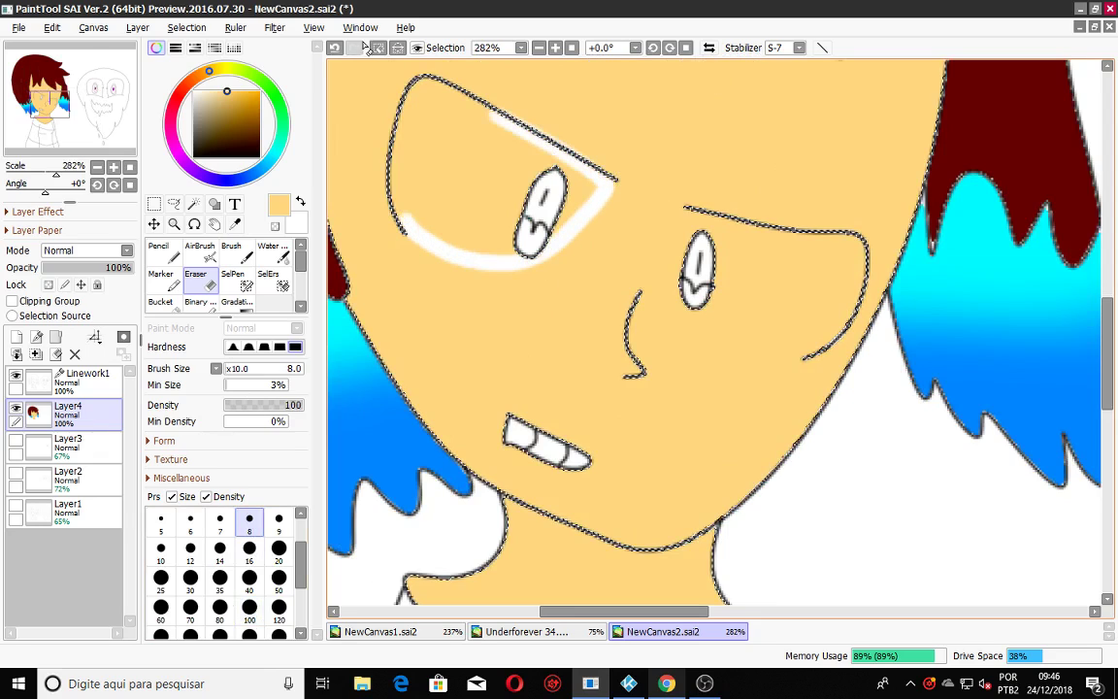
key("ctrl+z")
mouse_move(403, 228)
left_mouse_down()
mouse_move(457, 262)
mouse_move(515, 267)
mouse_move(553, 262)
mouse_move(586, 219)
left_mouse_up()
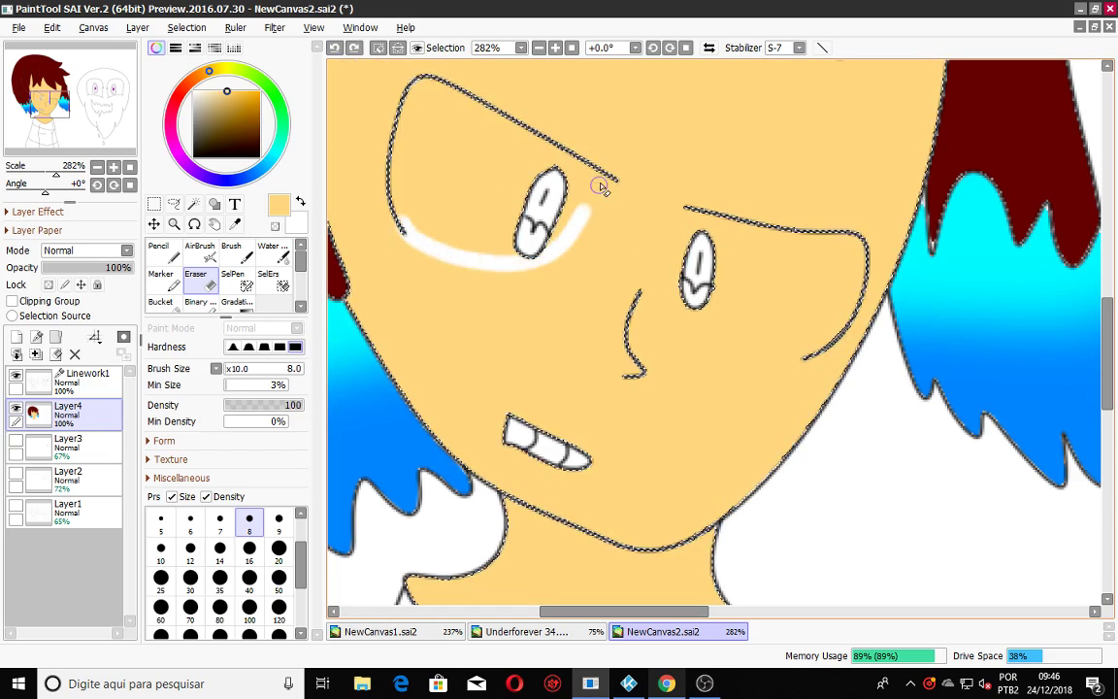
left_click_drag(517, 146, 612, 184)
left_click_drag(488, 246, 490, 242)
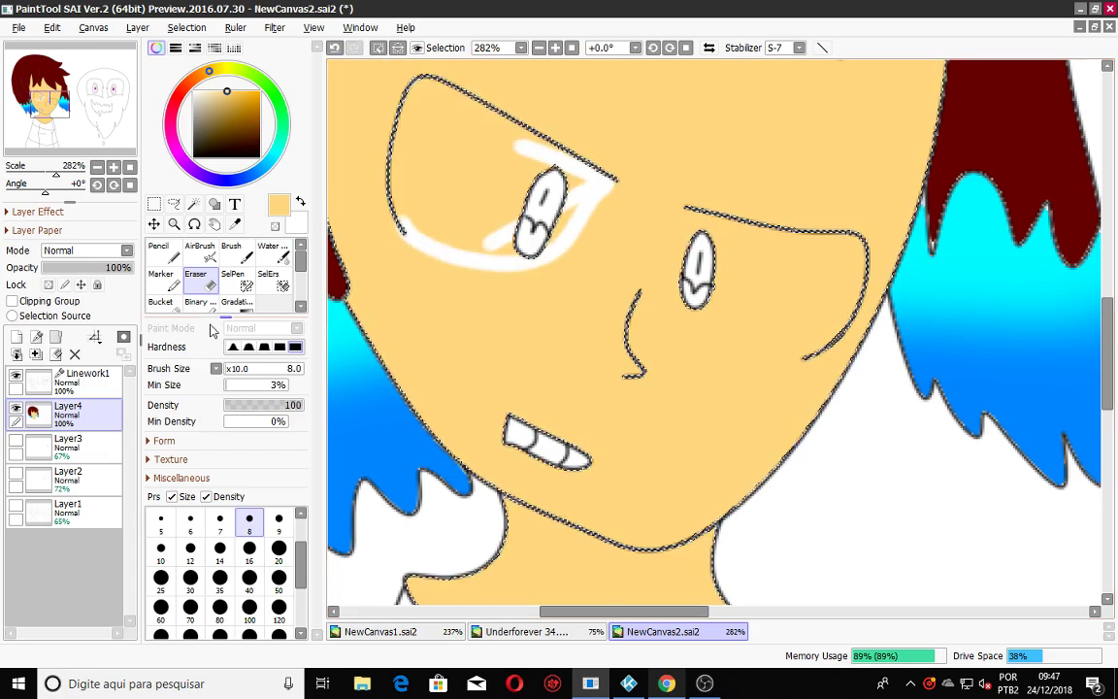
Erase the remaining skin tone inside the boy's left-hand eye with the Eraser at size 16.
left_click(249, 552)
mouse_move(561, 197)
left_mouse_down()
mouse_move(468, 175)
mouse_move(432, 188)
mouse_move(478, 248)
mouse_move(536, 243)
mouse_move(573, 200)
mouse_move(547, 230)
mouse_move(485, 229)
mouse_move(501, 199)
mouse_move(536, 235)
mouse_move(466, 205)
left_mouse_up()
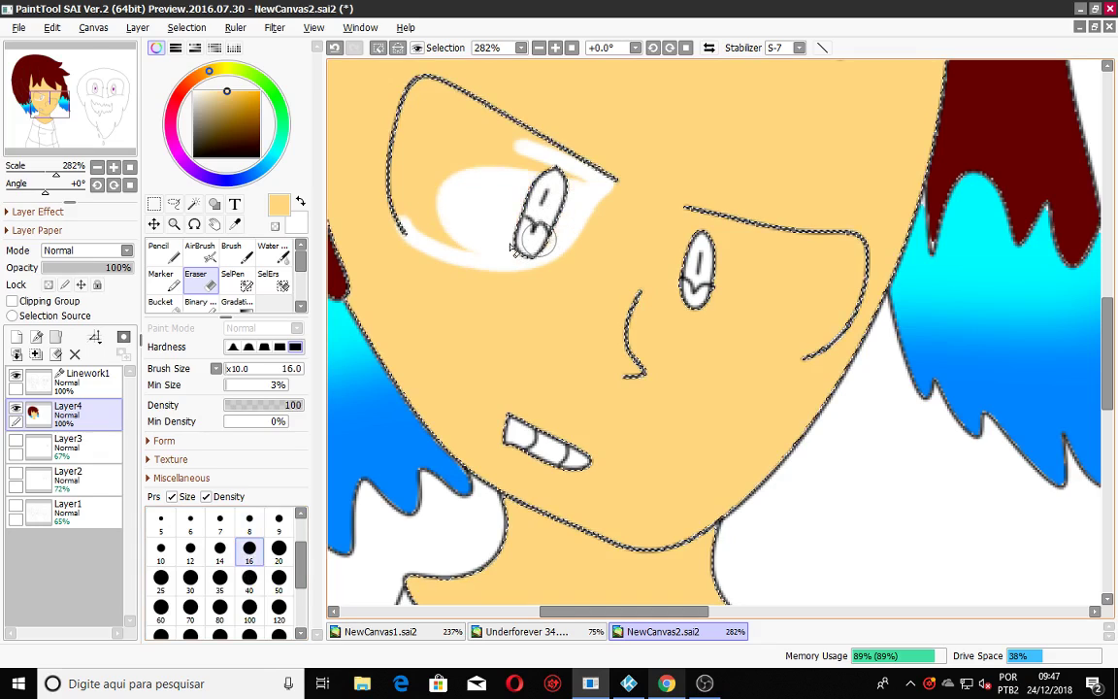
mouse_move(415, 214)
left_mouse_down()
mouse_move(412, 172)
mouse_move(406, 230)
mouse_move(457, 253)
mouse_move(495, 249)
left_mouse_up()
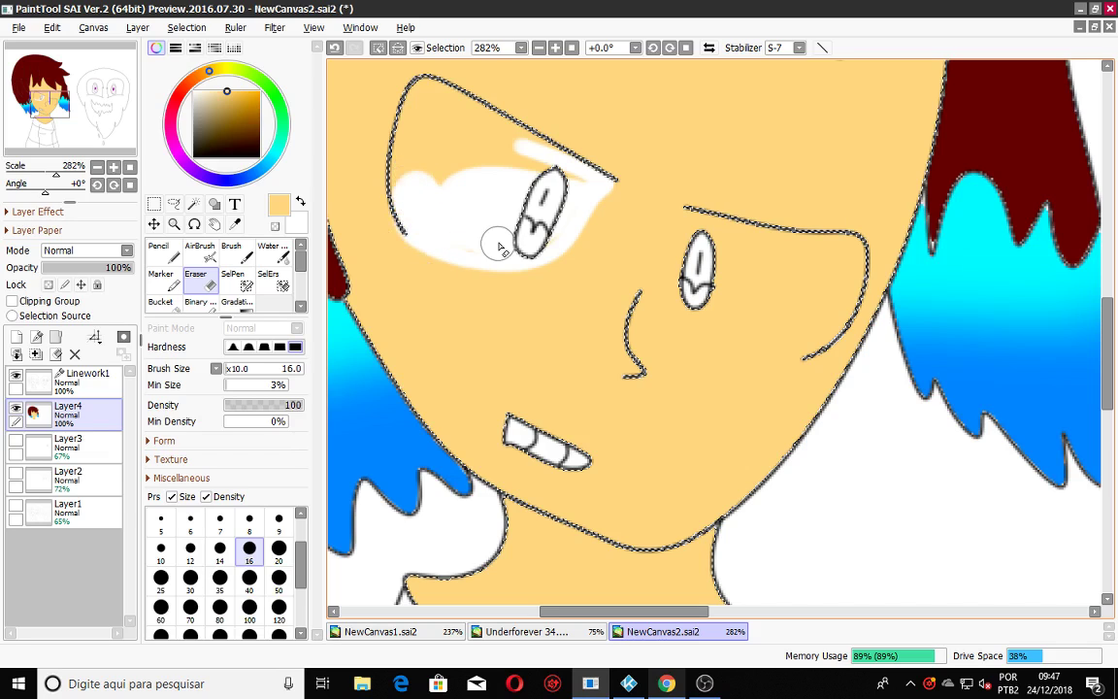
mouse_move(572, 179)
left_mouse_down()
mouse_move(452, 130)
mouse_move(589, 208)
mouse_move(562, 187)
mouse_move(592, 194)
left_mouse_up()
mouse_move(492, 170)
left_mouse_down()
mouse_move(447, 153)
mouse_move(404, 226)
mouse_move(413, 152)
mouse_move(429, 136)
mouse_move(460, 133)
mouse_move(443, 187)
mouse_move(412, 174)
mouse_move(438, 110)
left_mouse_up()
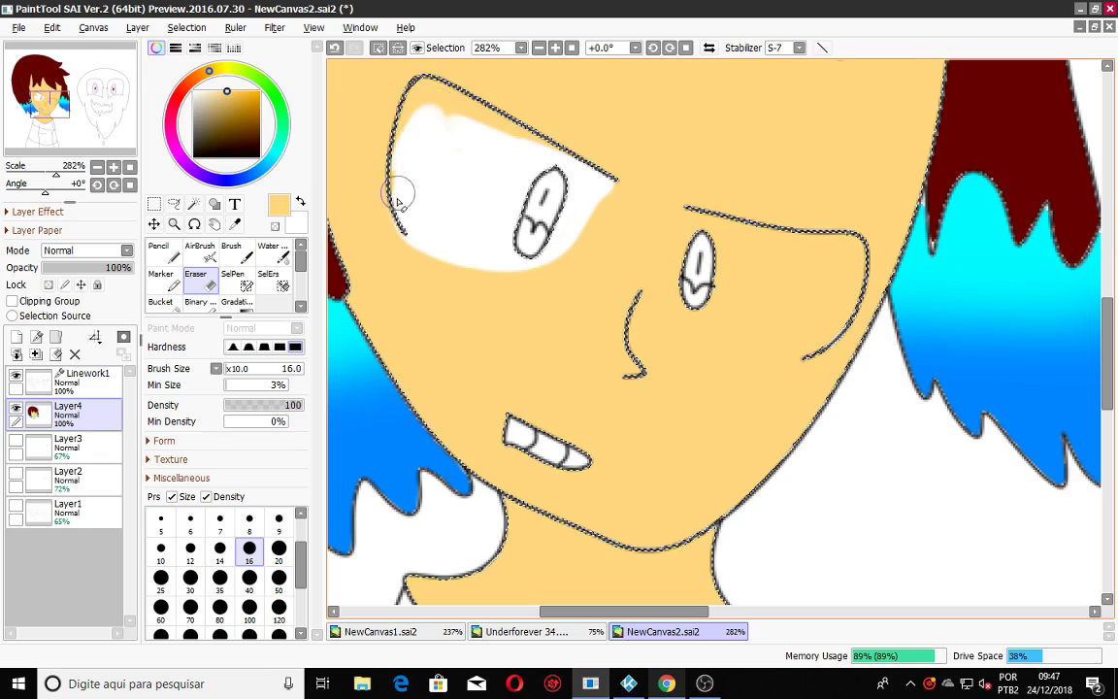
mouse_move(439, 94)
left_mouse_down()
mouse_move(444, 109)
mouse_move(567, 170)
left_mouse_up()
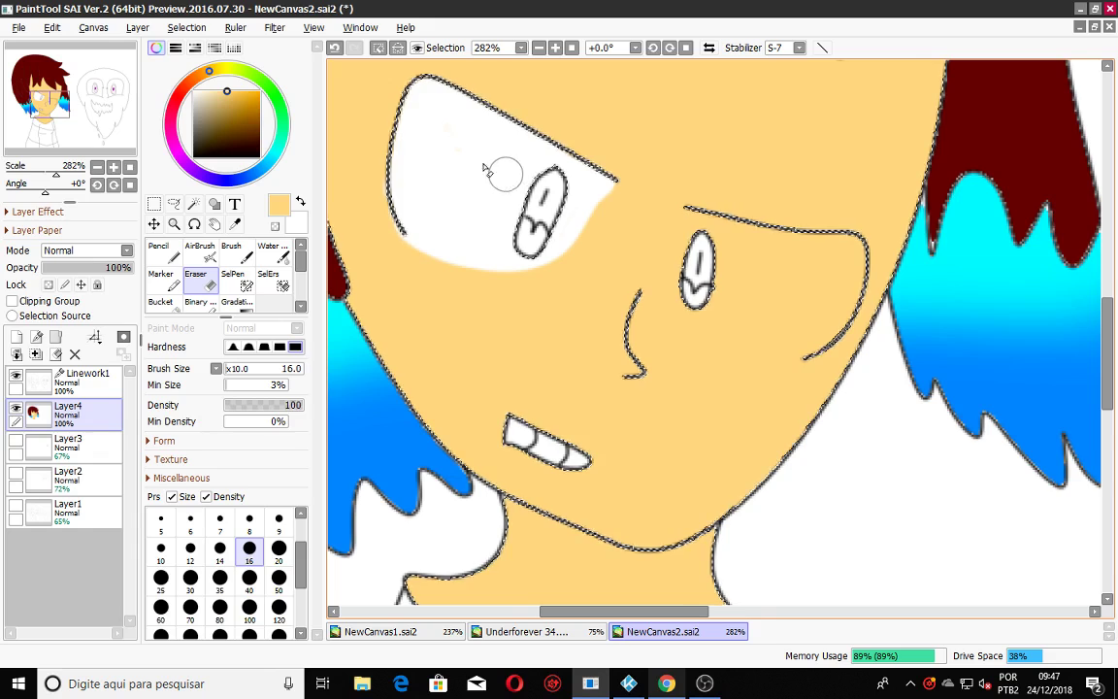
Erase the skin tone along the inner and lower edges of the boy's right-hand eye, redoing the unwanted stroke.
scroll(495, 165, "down", 2)
scroll(691, 448, "up", 1)
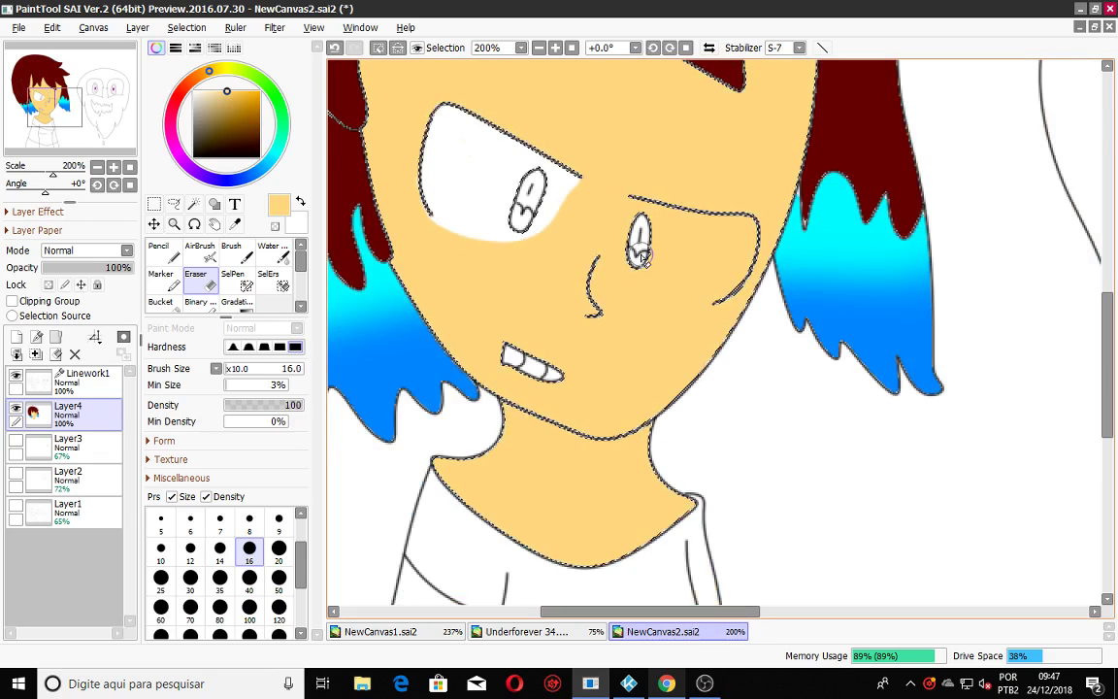
scroll(650, 170, "up", 1)
scroll(650, 170, "up", 1)
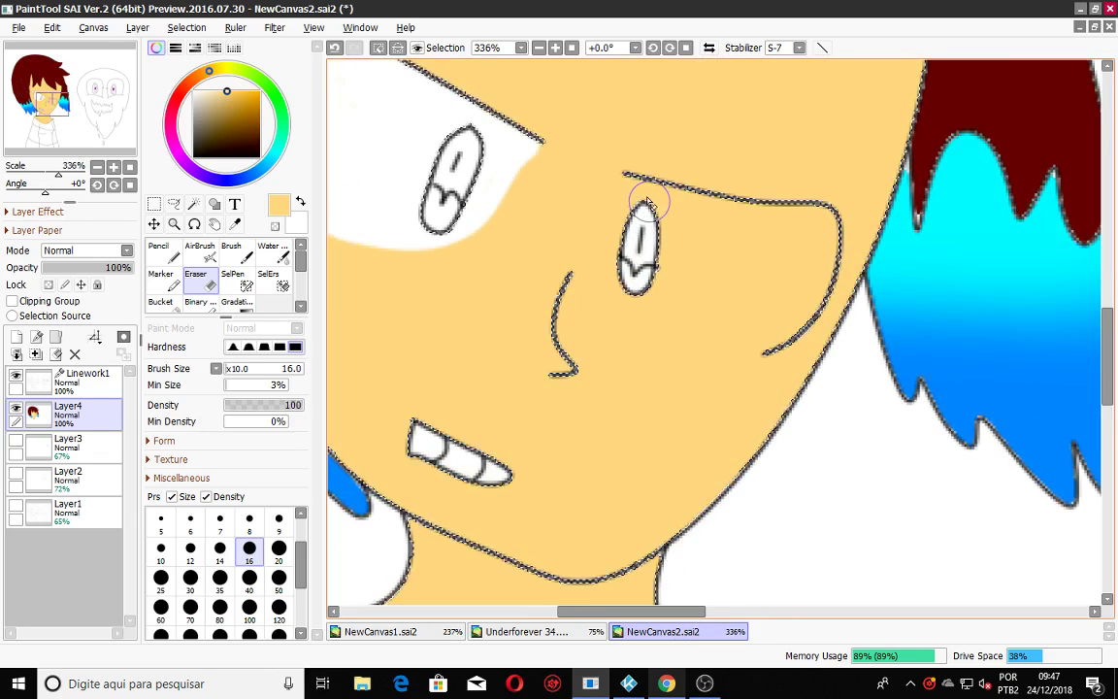
left_click(630, 190)
mouse_move(667, 322)
left_mouse_down()
mouse_move(708, 341)
mouse_move(794, 324)
mouse_move(815, 280)
mouse_move(812, 223)
mouse_move(686, 199)
mouse_move(631, 177)
left_mouse_up()
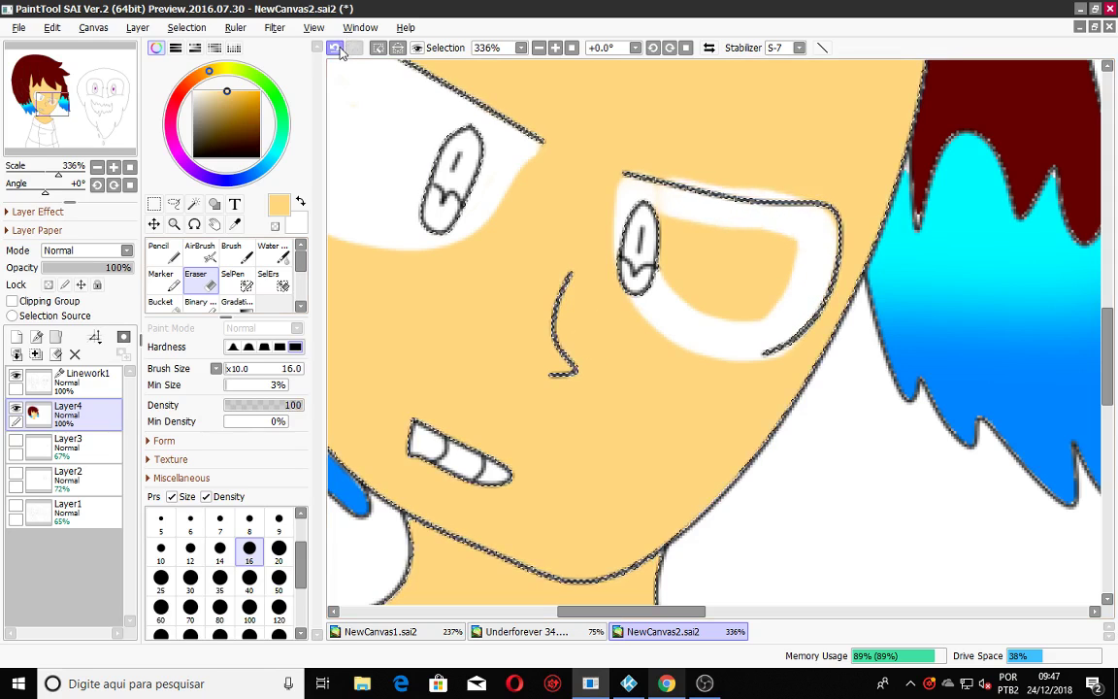
left_click(336, 49)
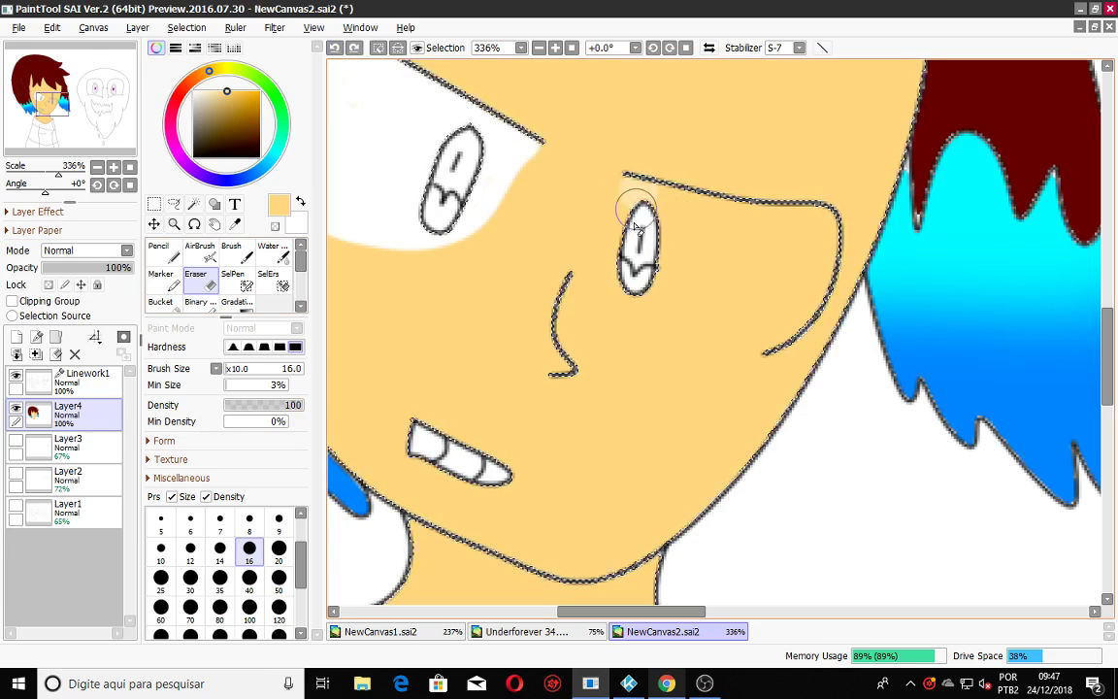
mouse_move(641, 288)
left_mouse_down()
mouse_move(667, 312)
mouse_move(739, 340)
left_mouse_up()
Switch to the YouTube video in Chrome, skip its advertisement and return to the drawing in PaintTool SAI.
left_click(666, 683)
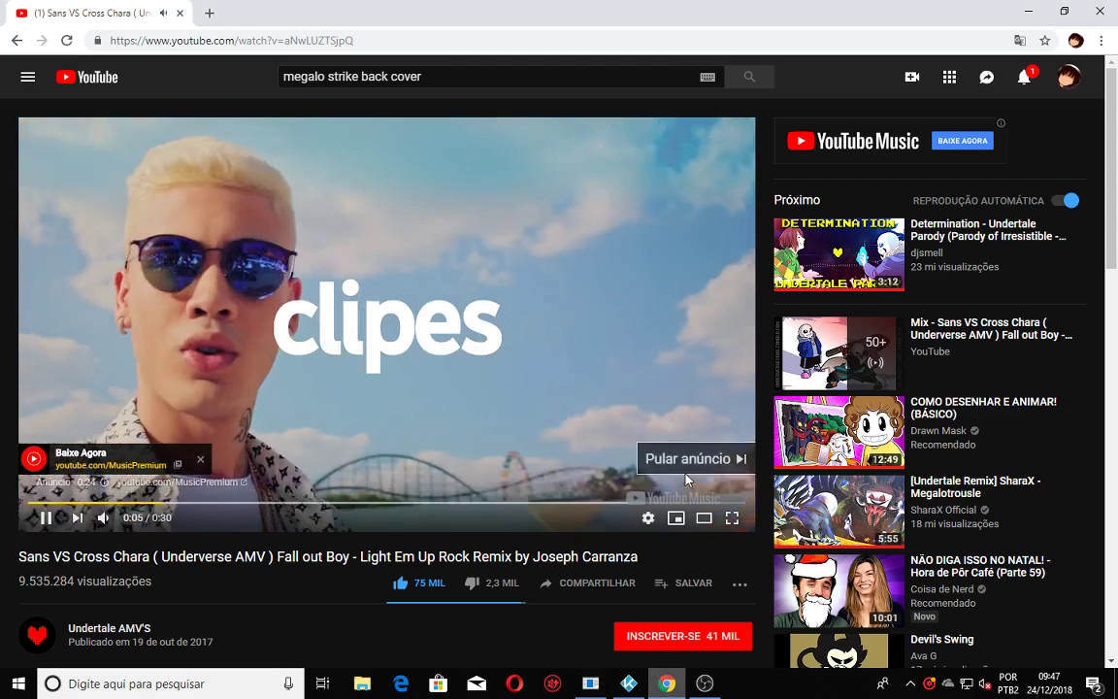
left_click(686, 459)
key("alt+Tab")
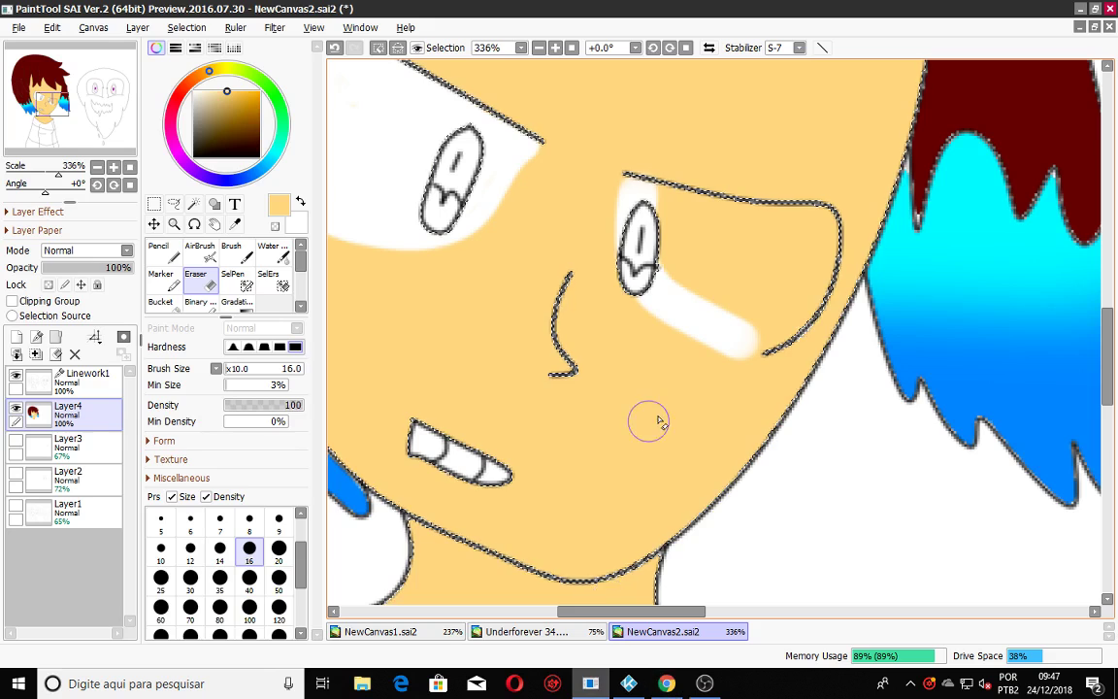
Erase the rest of the skin tone inside the boy's right-hand eye and clear the selection.
mouse_move(761, 327)
left_mouse_down()
mouse_move(811, 267)
mouse_move(811, 308)
mouse_move(784, 330)
mouse_move(737, 340)
mouse_move(695, 291)
mouse_move(670, 282)
mouse_move(672, 256)
mouse_move(797, 271)
mouse_move(815, 252)
mouse_move(760, 308)
mouse_move(708, 288)
mouse_move(703, 254)
mouse_move(672, 249)
mouse_move(659, 262)
mouse_move(656, 196)
mouse_move(844, 243)
mouse_move(817, 293)
mouse_move(755, 320)
mouse_move(680, 248)
mouse_move(771, 245)
mouse_move(700, 250)
mouse_move(739, 247)
mouse_move(669, 230)
mouse_move(781, 243)
mouse_move(656, 221)
mouse_move(645, 204)
mouse_move(672, 204)
mouse_move(662, 197)
mouse_move(781, 258)
mouse_move(825, 221)
mouse_move(803, 210)
mouse_move(826, 226)
mouse_move(820, 274)
mouse_move(801, 289)
mouse_move(743, 267)
left_mouse_up()
scroll(743, 267, "down", 5)
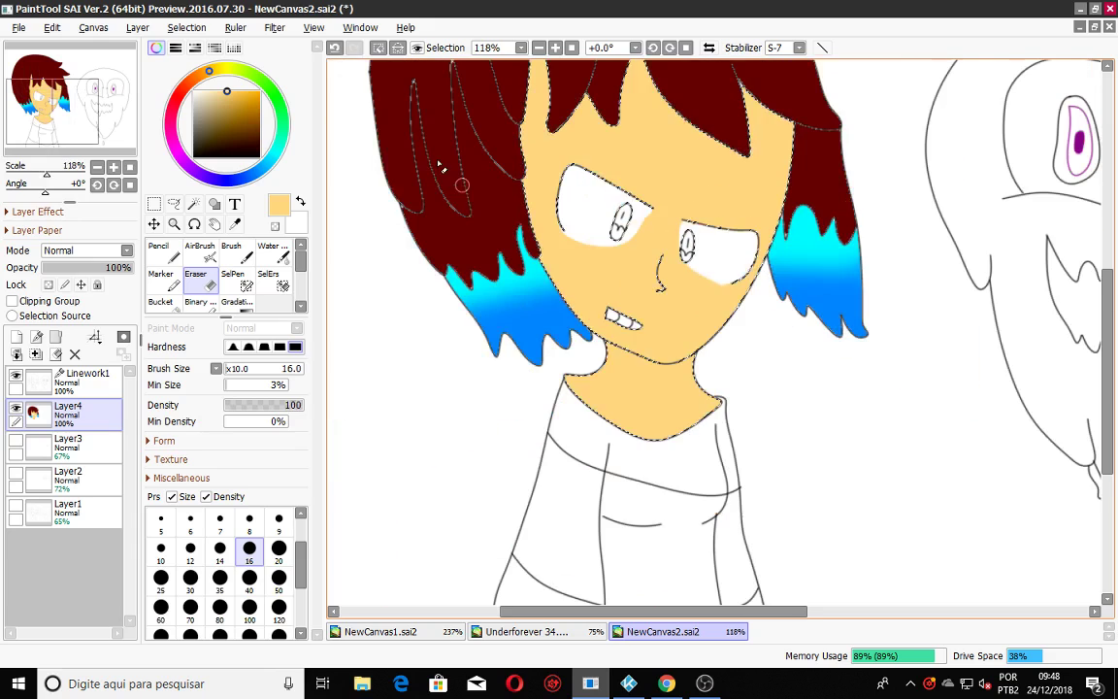
key("ctrl+d")
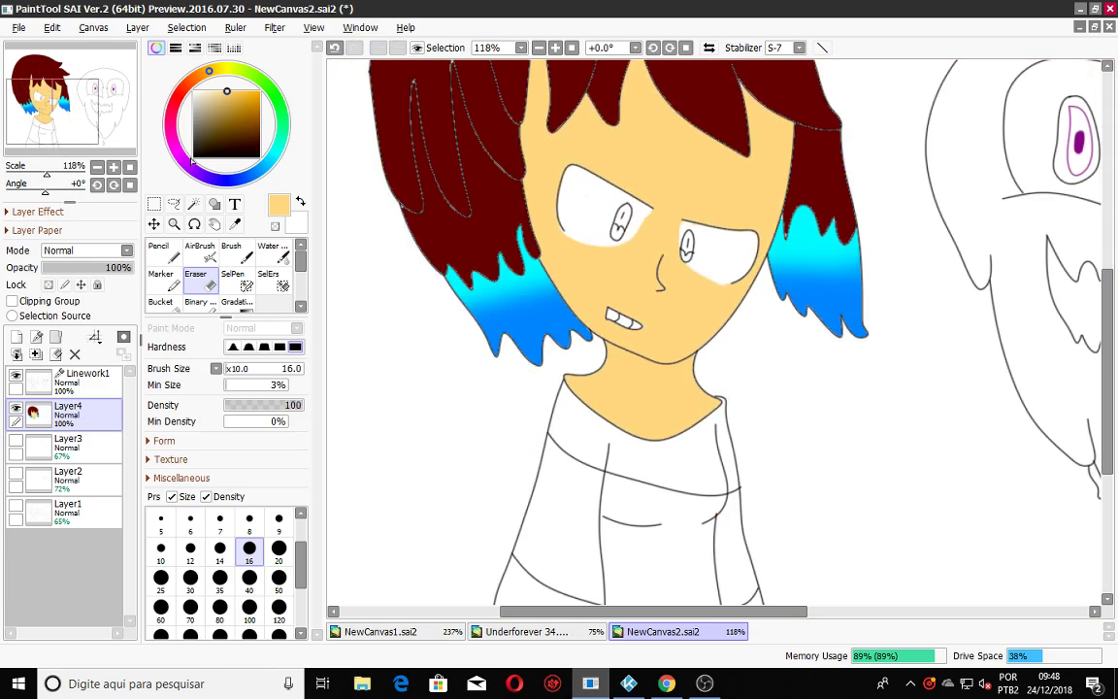
Select the collar stripe and the lowest stripe of the boy's sweater with the Magic Wand and fill them with bright green using the AirBrush.
left_click(194, 204)
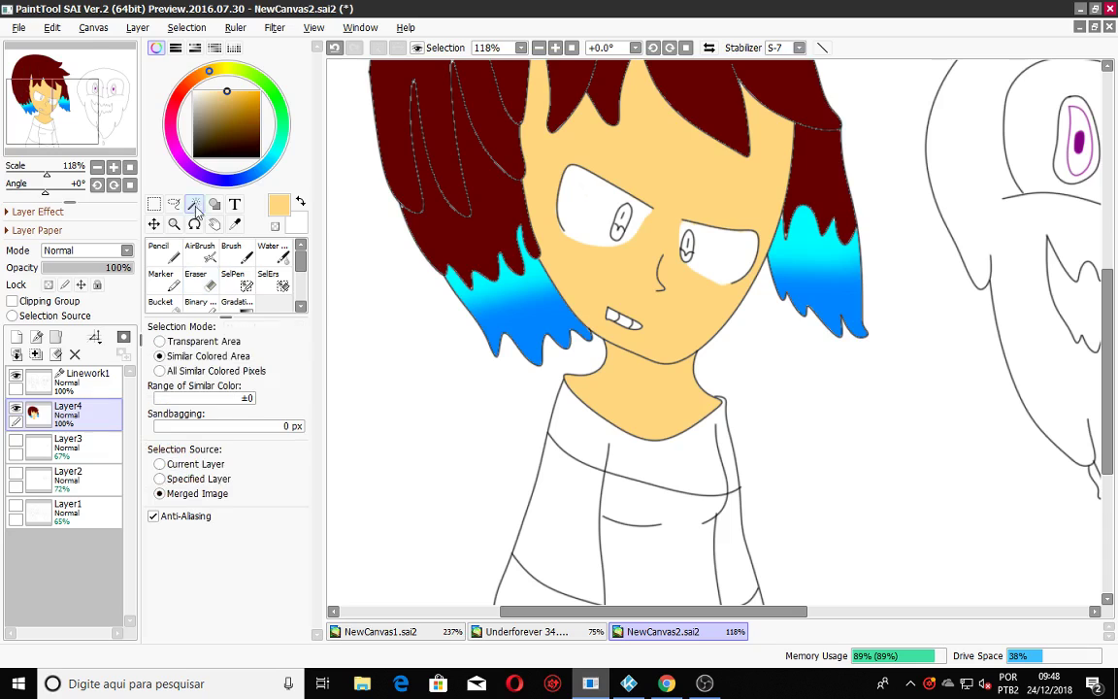
scroll(626, 458, "down", 3)
left_click(639, 463)
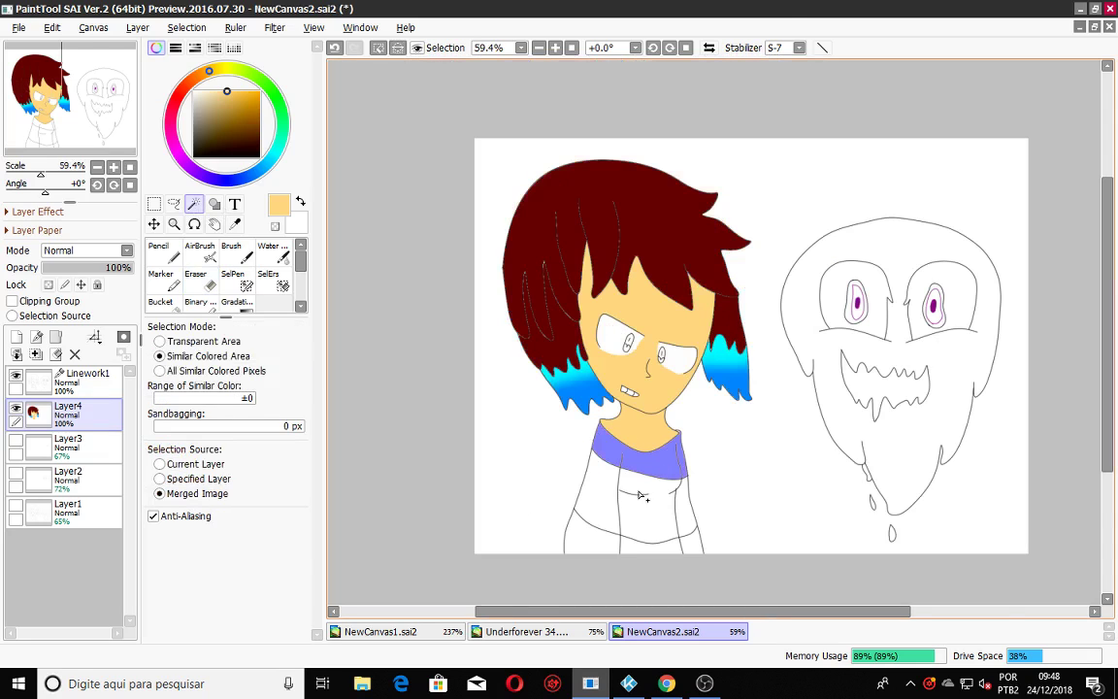
left_click(679, 549)
left_click(601, 547)
left_click(200, 252)
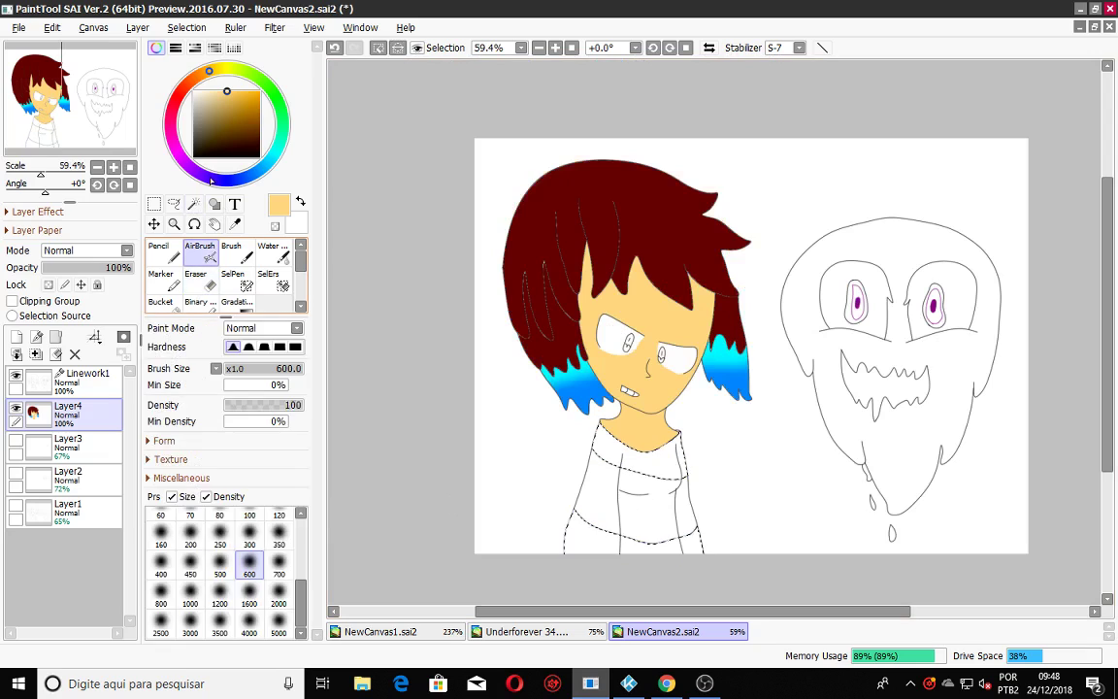
mouse_move(281, 129)
left_mouse_down()
mouse_move(282, 107)
mouse_move(260, 92)
left_mouse_up()
mouse_move(758, 511)
left_mouse_down()
mouse_move(350, 519)
mouse_move(795, 429)
left_mouse_up()
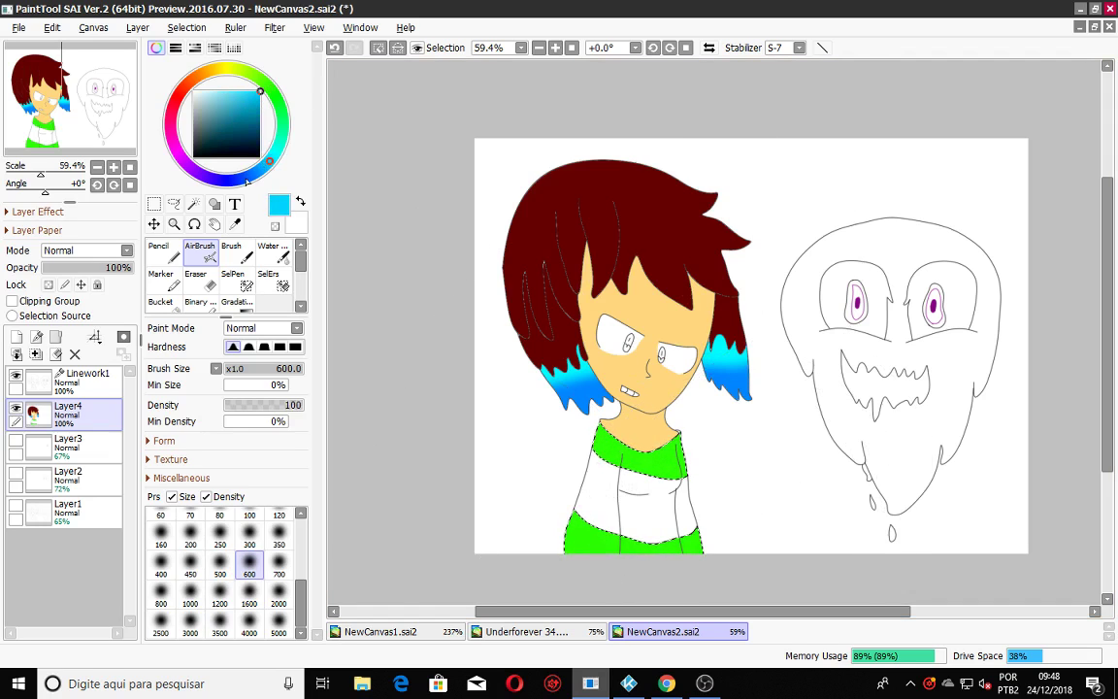
Shade the upper edge of the green collar stripe and both edges of the lowest stripe with light blue, using a size 100 AirBrush.
left_click(250, 515)
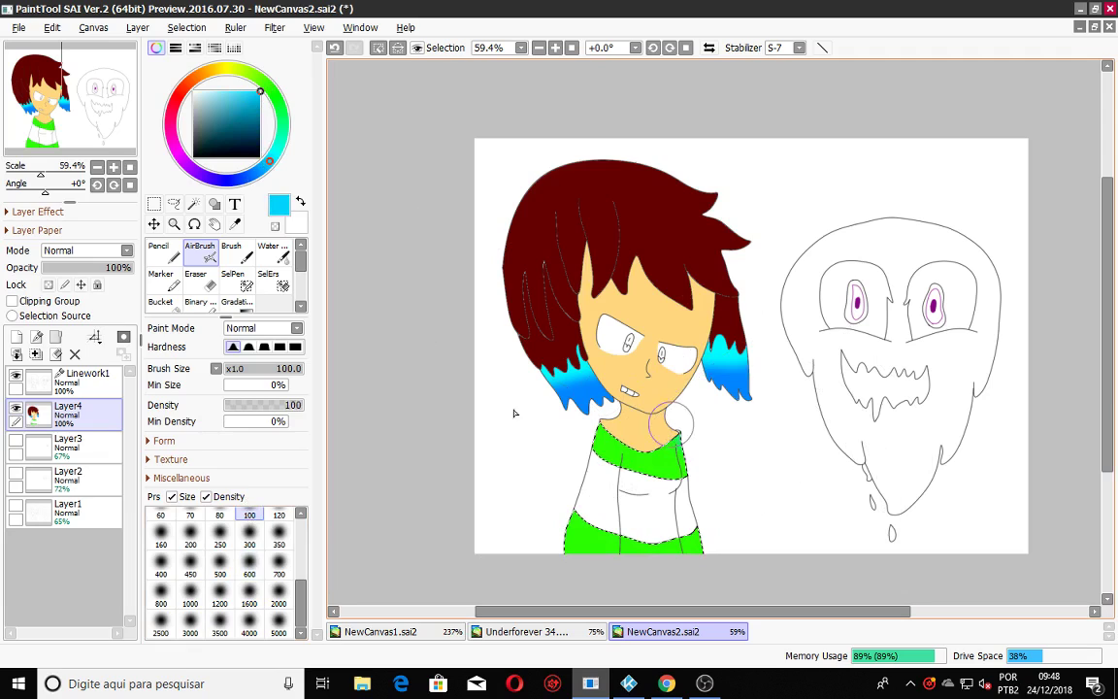
left_click_drag(706, 562, 843, 527)
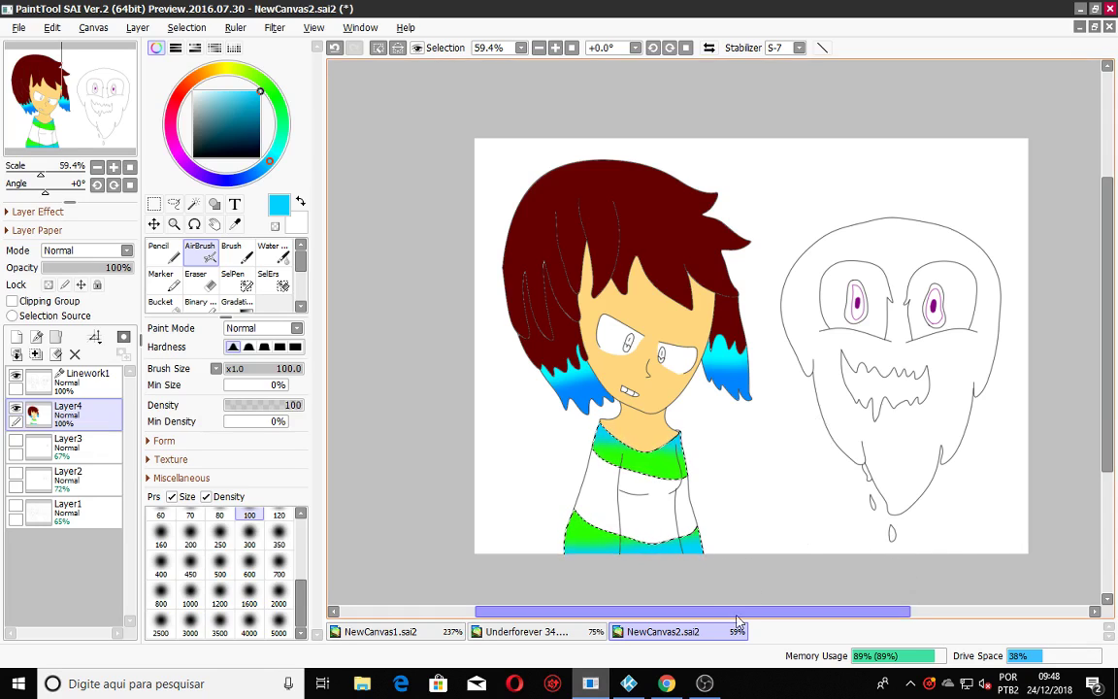
Switch to OBS to check the recording and return to the drawing in PaintTool SAI.
left_click(704, 684)
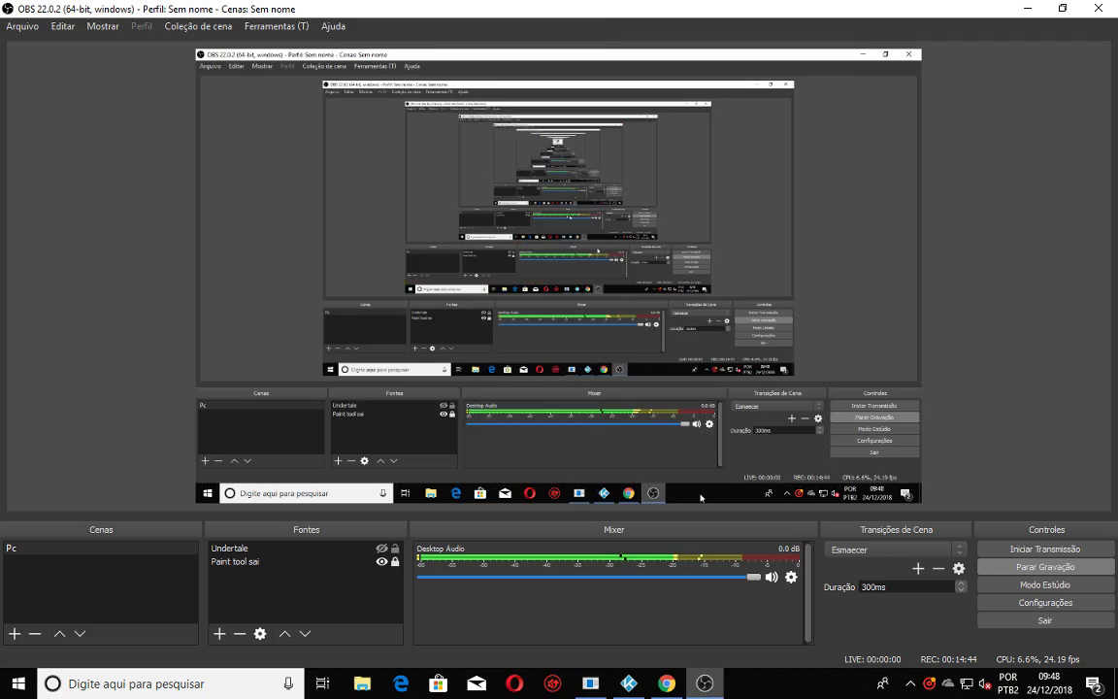
left_click(667, 683)
left_click(589, 680)
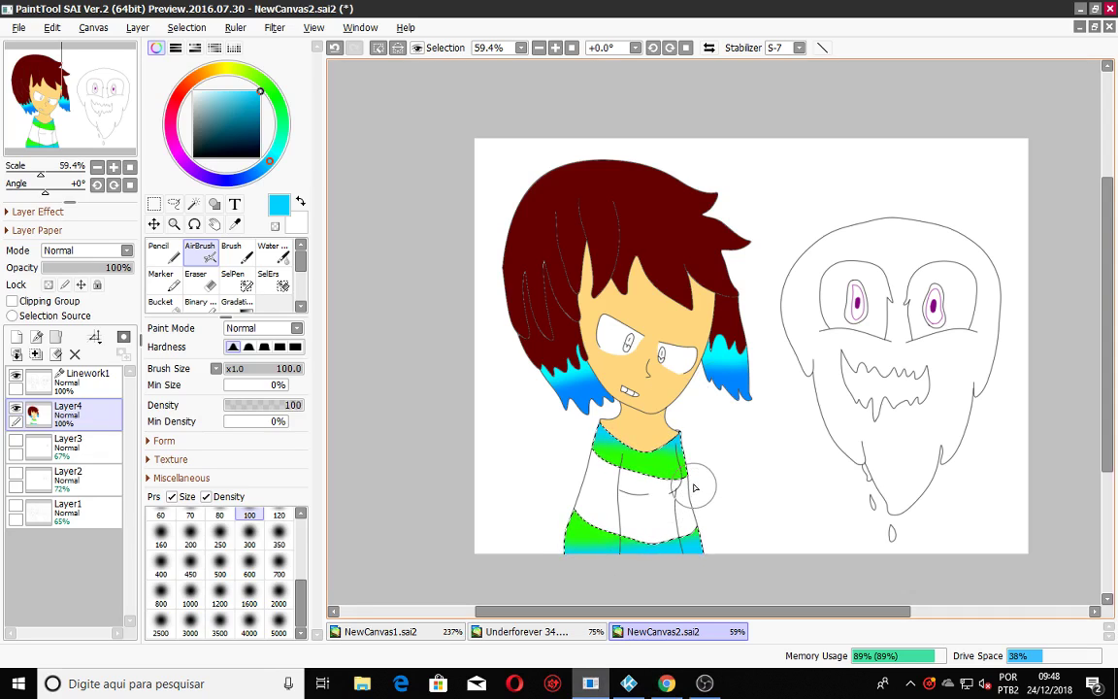
Airbrush more light blue over the right-hand part of both green sweater stripes and clear the selection.
left_click_drag(670, 521, 847, 553)
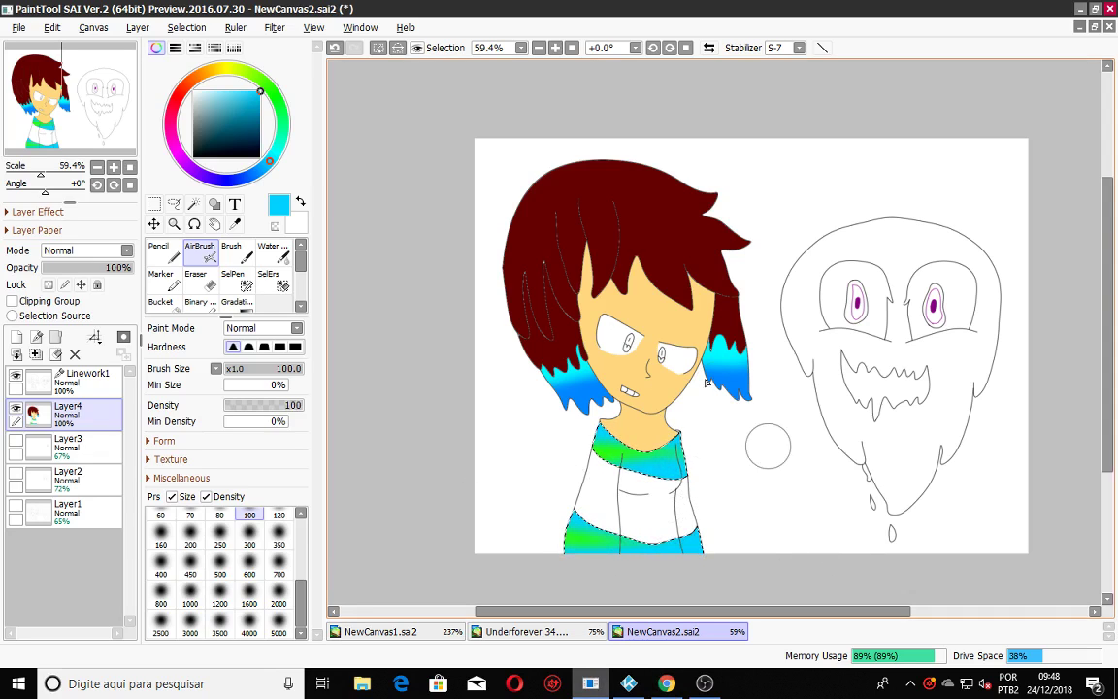
left_click(378, 55)
Select the white middle band of the boy's sweater with the Magic Wand, fill it with cyan using a size 600 AirBrush, and clear the selection.
left_click(193, 204)
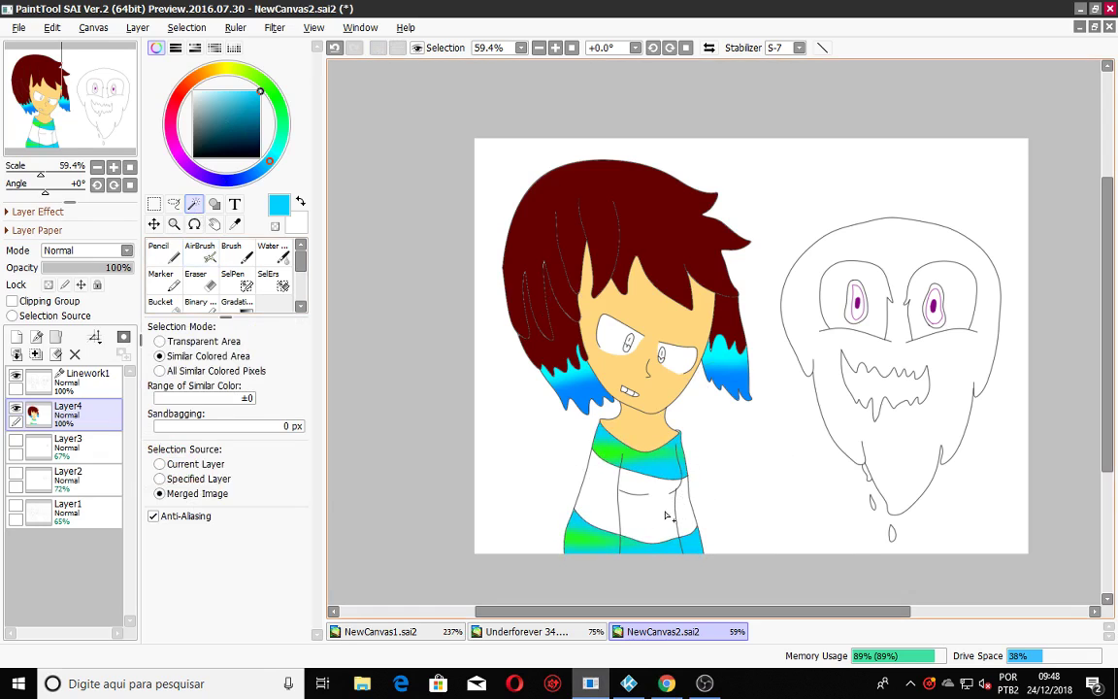
scroll(640, 516, "up", 2)
left_click(636, 516)
left_click(556, 483)
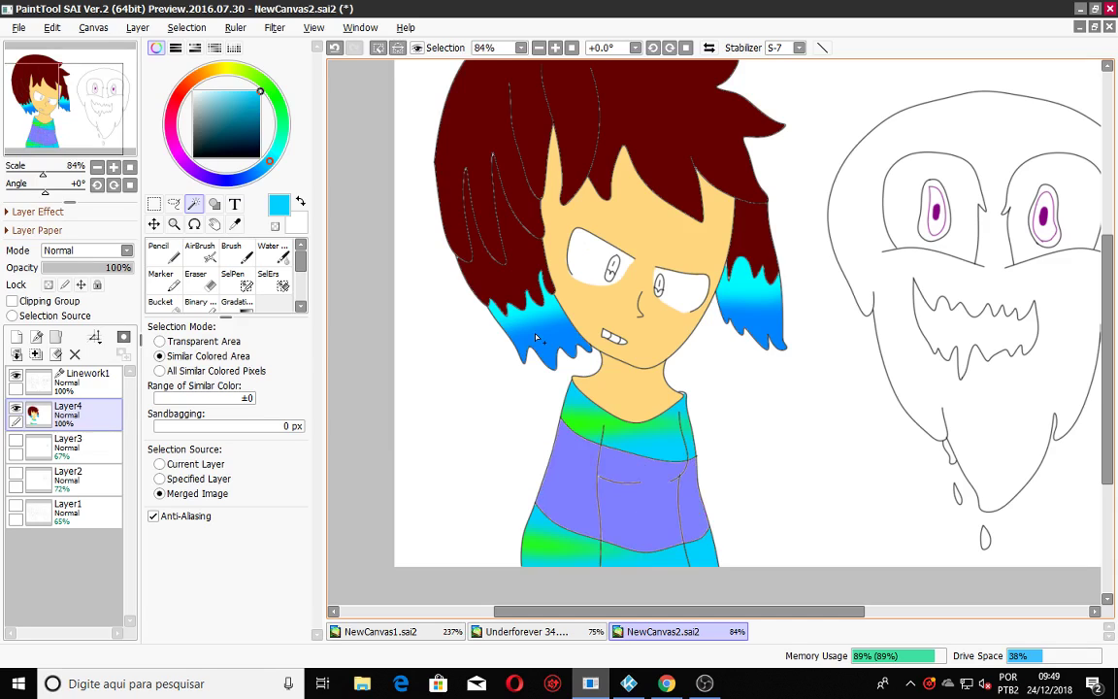
left_click(199, 254)
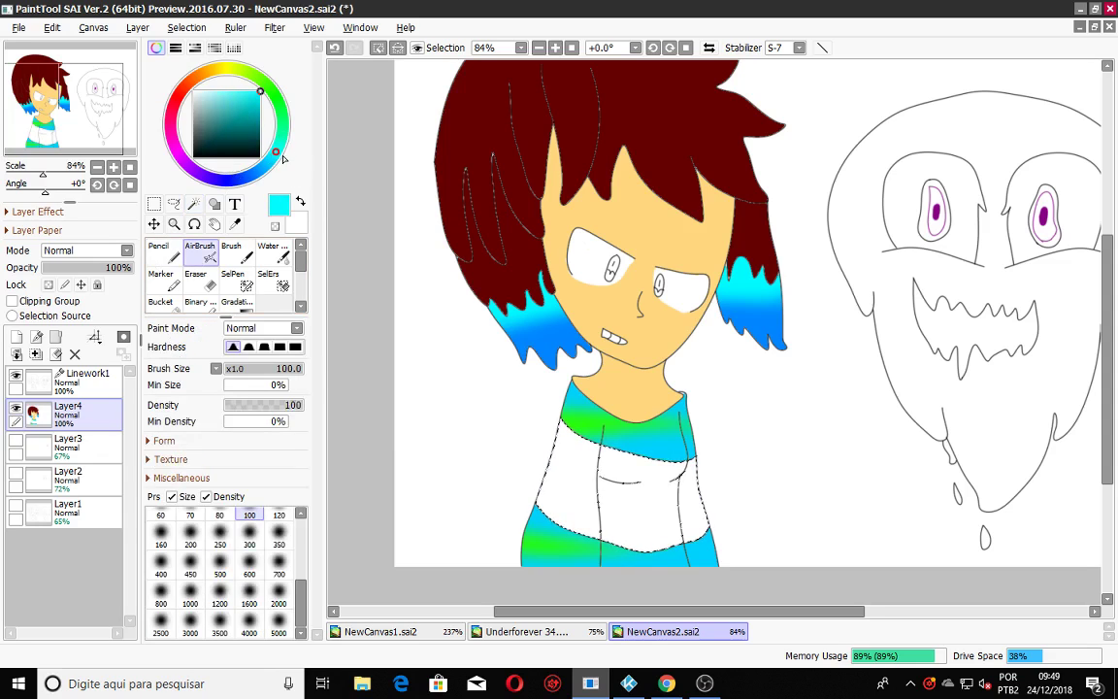
left_click(250, 567)
left_click_drag(716, 464, 519, 476)
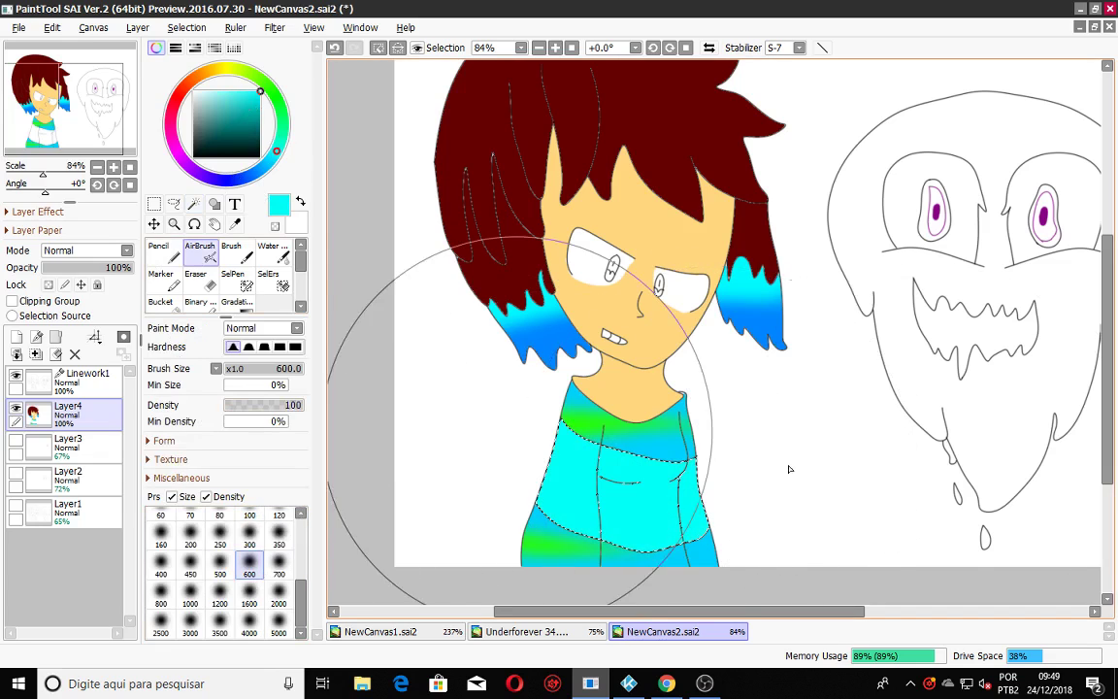
left_click(378, 48)
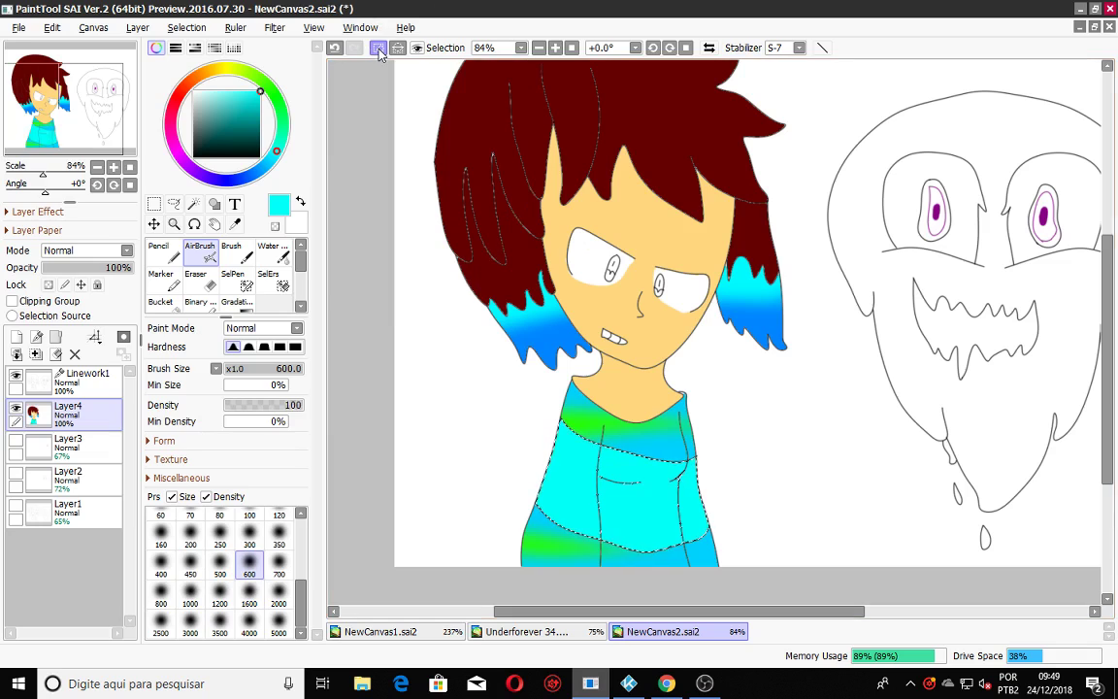
Select the melting face, its small side drip and the two falling drops with the Magic Wand.
left_click(195, 204)
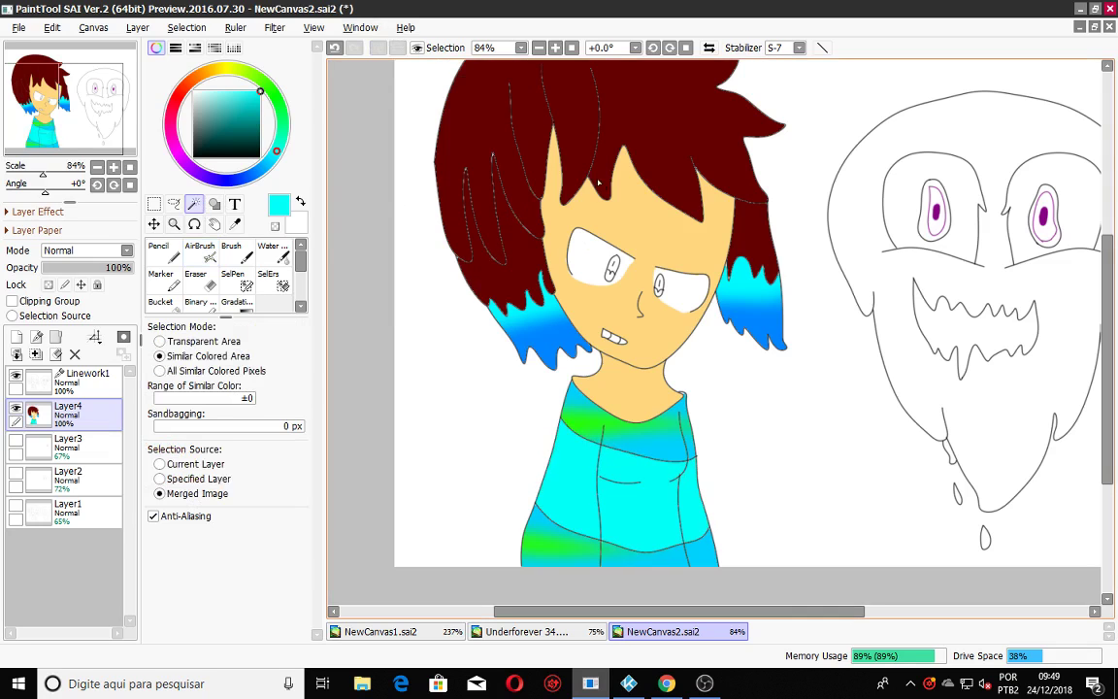
left_click(1020, 131)
scroll(854, 381, "down", 3)
scroll(937, 488, "up", 5)
left_click(869, 284)
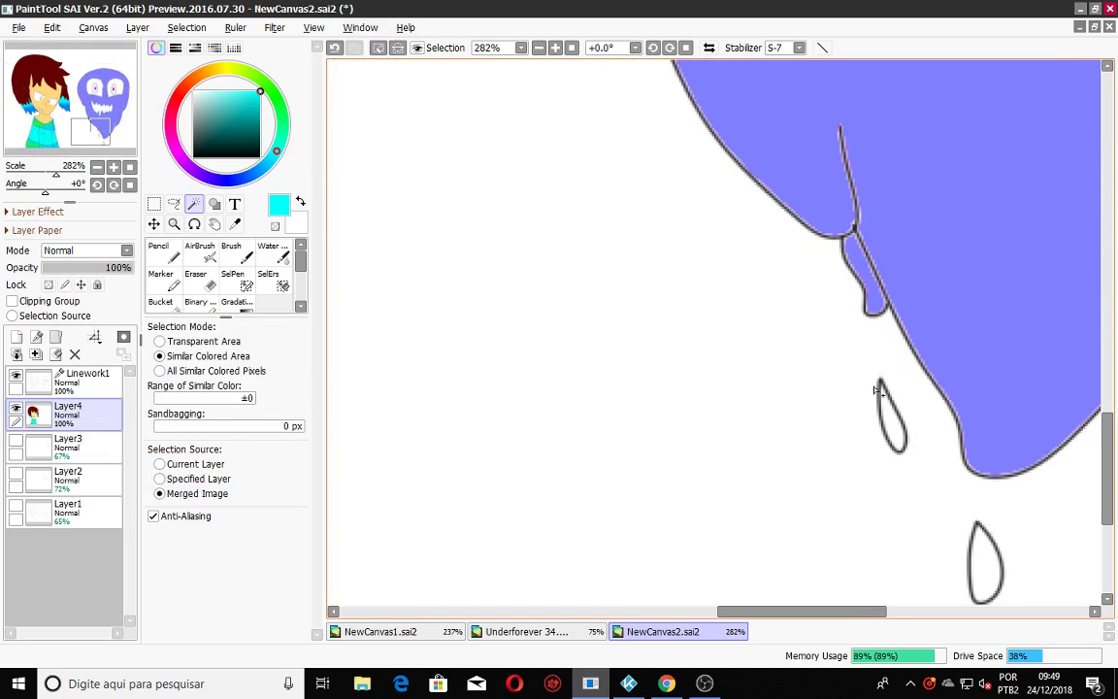
left_click(887, 415)
left_click(982, 561)
Add the missed pixels at the tip of the smaller drop to the selection and check the other drop's tip.
scroll(882, 406, "up", 13)
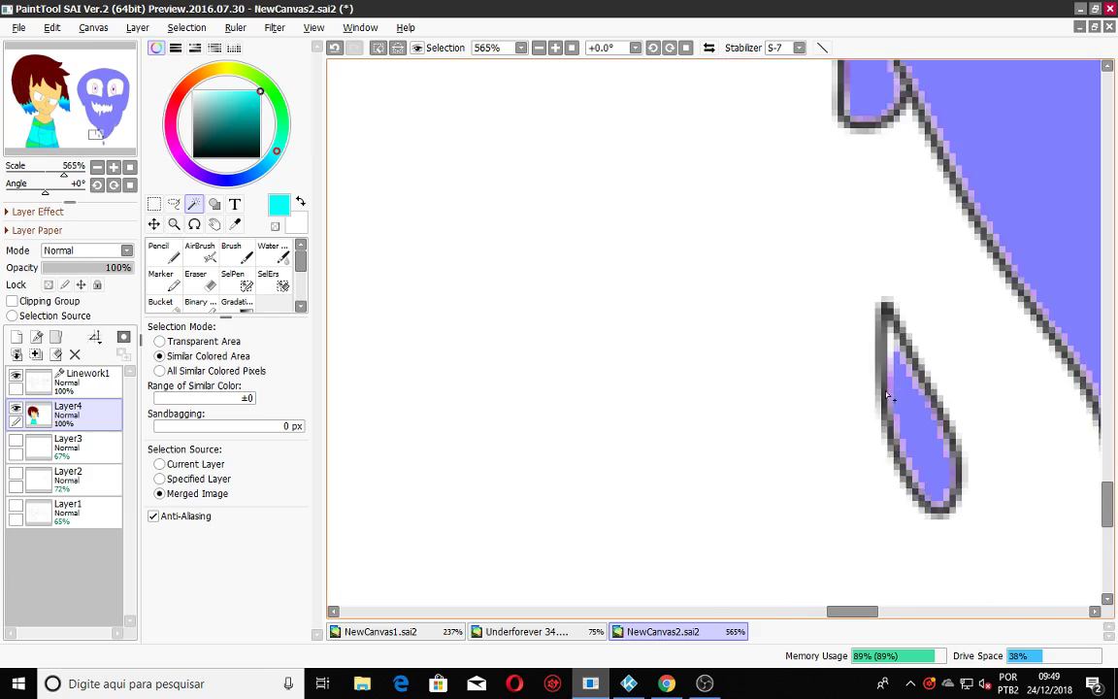
left_click(884, 259)
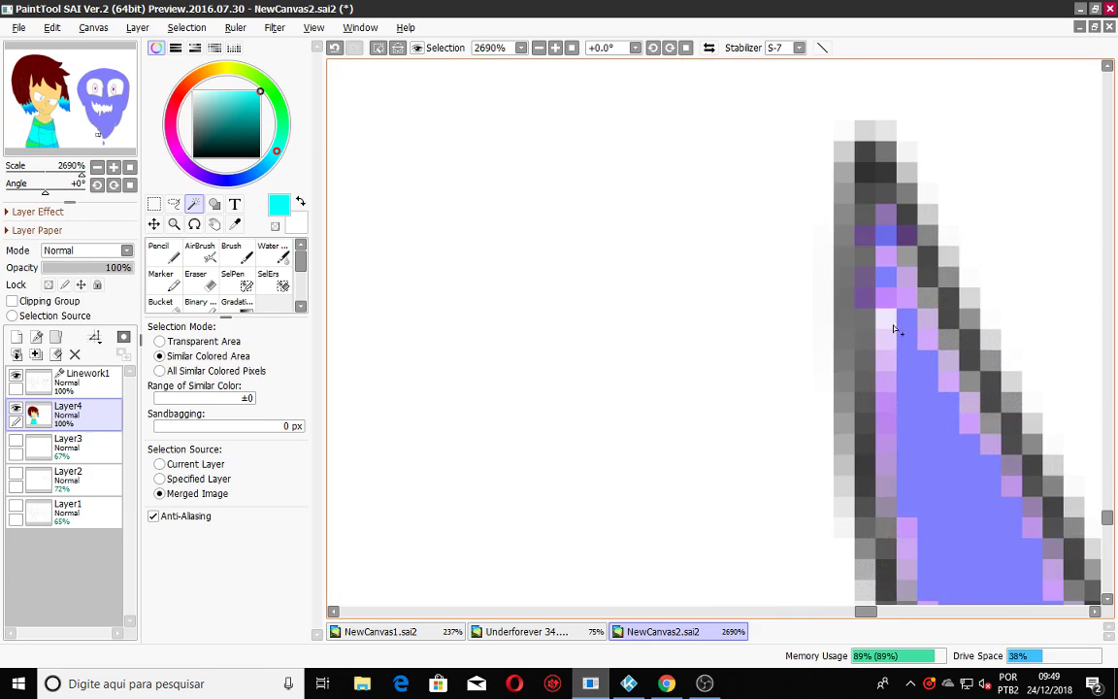
scroll(899, 408, "down", 9)
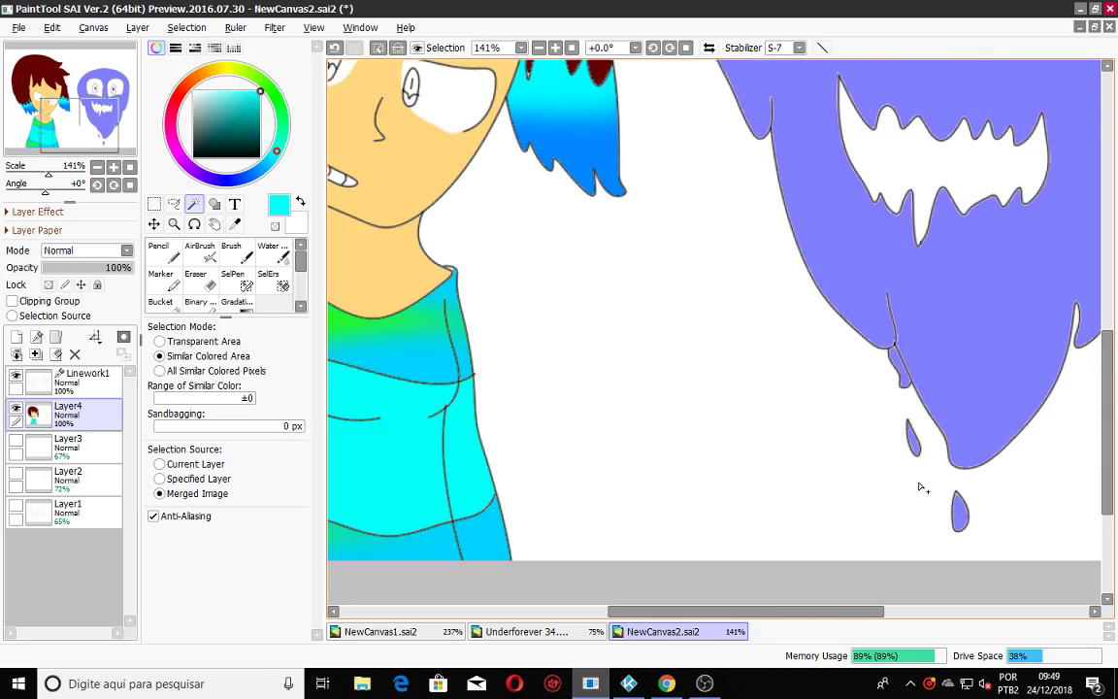
scroll(923, 488, "up", 9)
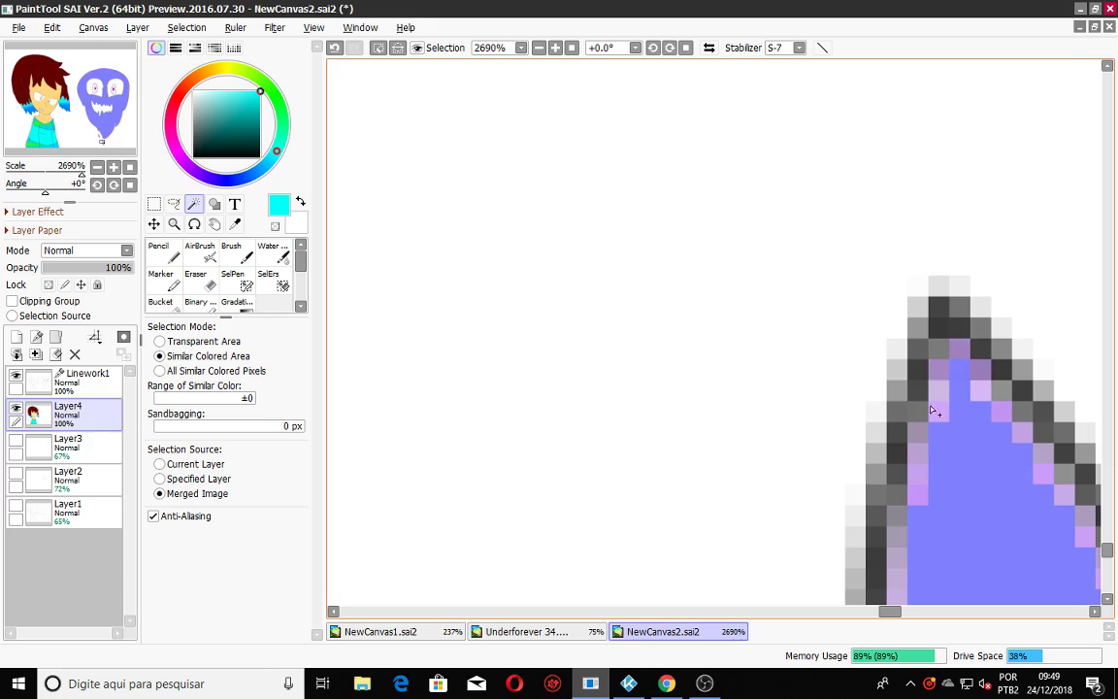
scroll(957, 376, "down", 10)
scroll(853, 403, "down", 3)
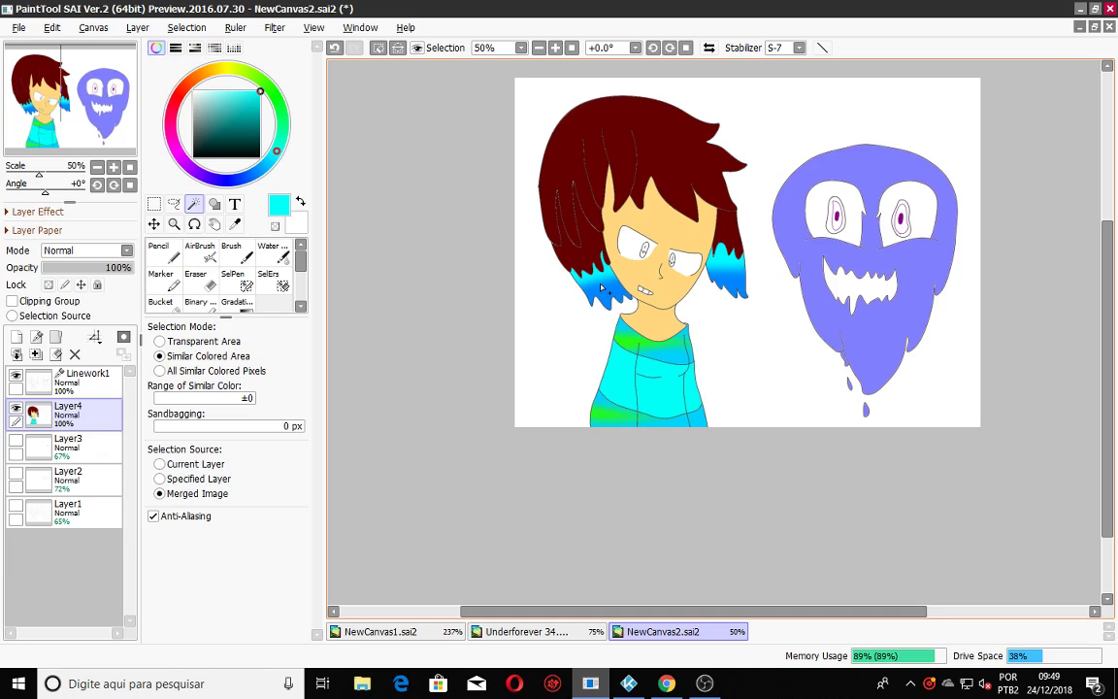
Fill the selected melting face and its drops with cyan using the AirBrush.
left_click(200, 251)
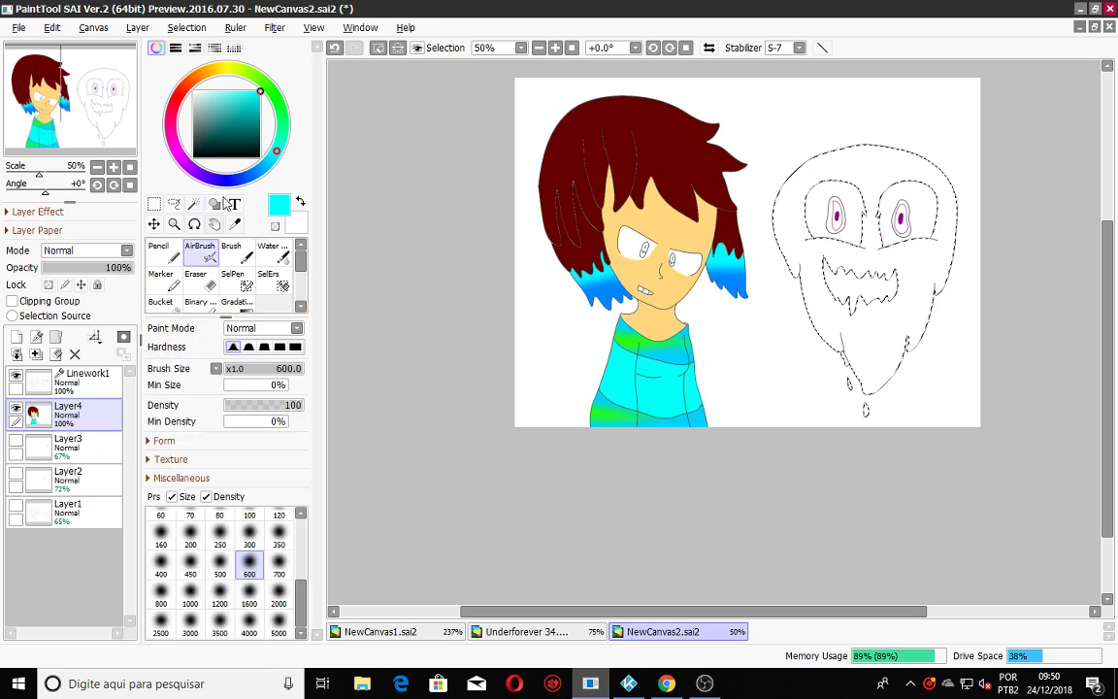
mouse_move(272, 168)
left_mouse_down()
mouse_move(245, 184)
mouse_move(293, 165)
left_mouse_up()
mouse_move(878, 485)
left_mouse_down()
mouse_move(886, 112)
mouse_move(848, 150)
mouse_move(893, 190)
left_mouse_up()
mouse_move(923, 347)
left_mouse_down()
mouse_move(838, 486)
mouse_move(748, 374)
mouse_move(817, 297)
left_mouse_up()
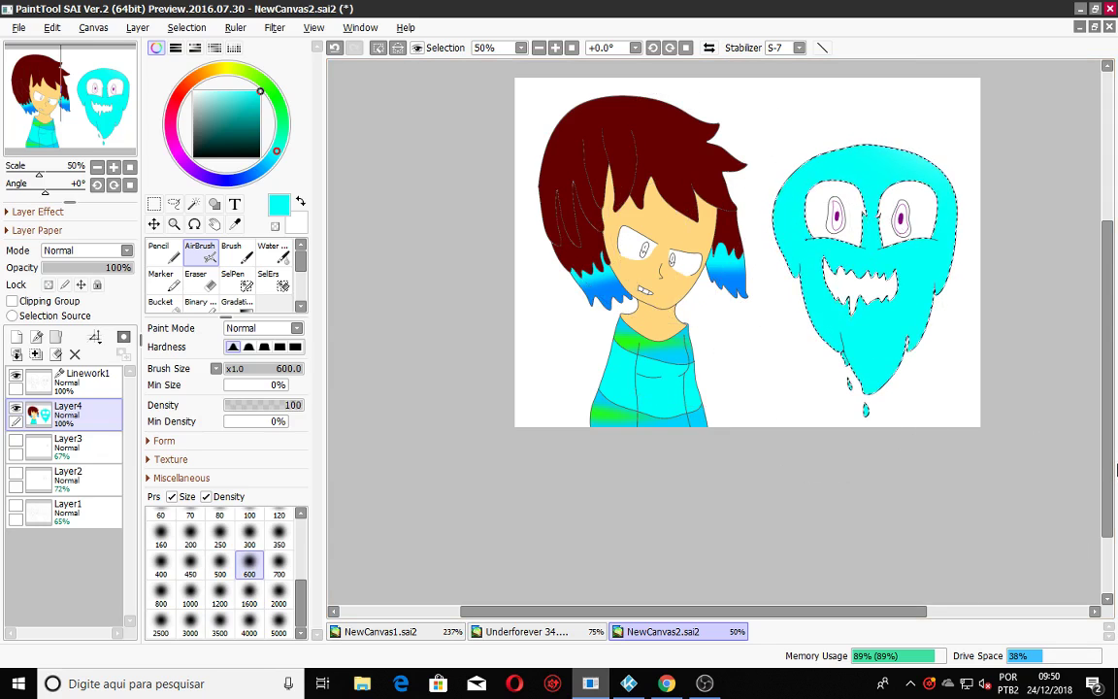
Airbrush a deeper sky blue over the upper part of the melting face as a gradient and clear the selection.
left_click_drag(272, 161, 266, 166)
mouse_move(510, 473)
left_mouse_down()
mouse_move(962, 194)
mouse_move(376, 320)
mouse_move(594, 422)
mouse_move(715, 424)
mouse_move(615, 462)
mouse_move(449, 433)
left_mouse_up()
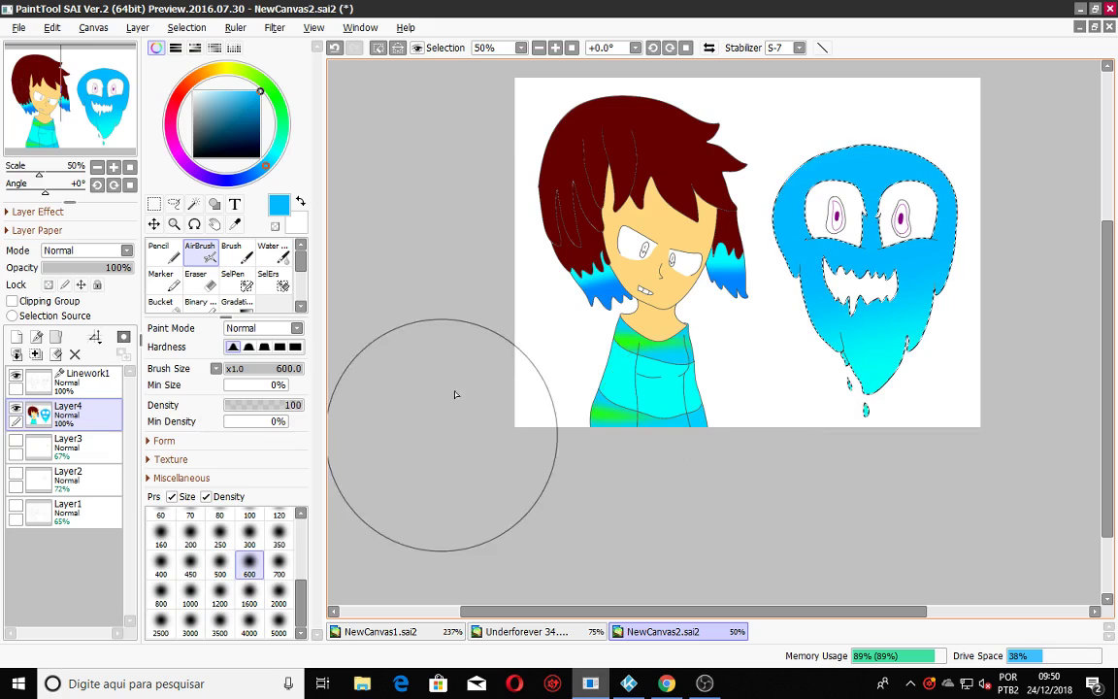
left_click(378, 49)
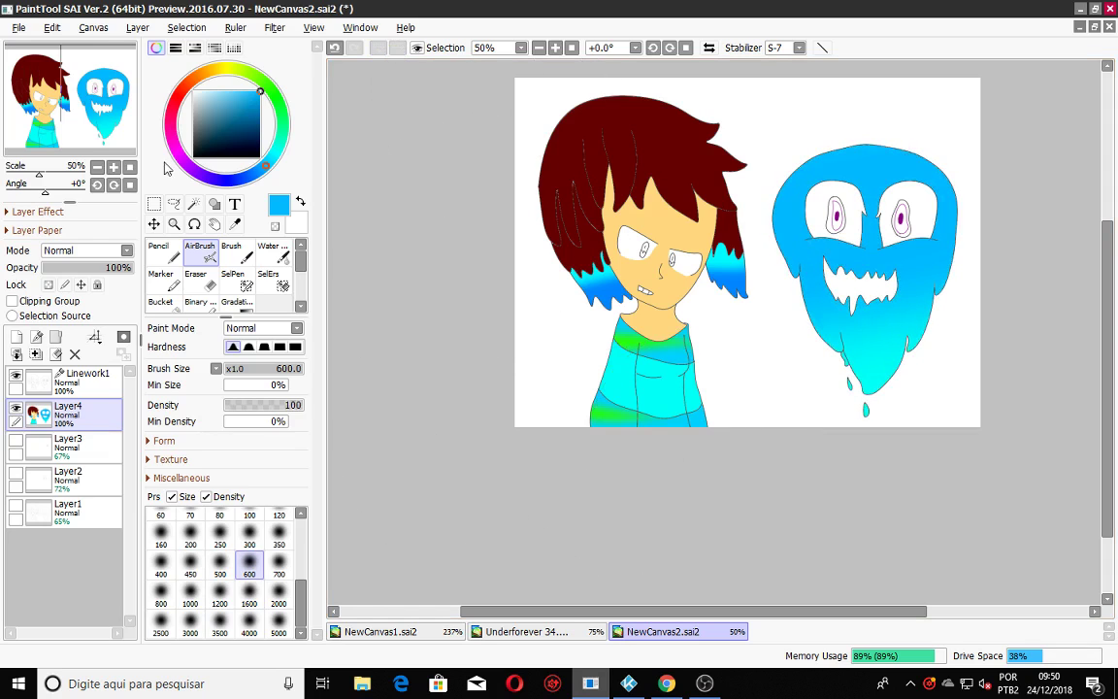
Select the inner and outer iris areas of both of the melting face's eyes with the Magic Wand, leaving out the purple pupils.
left_click(192, 205)
scroll(851, 204, "up", 2)
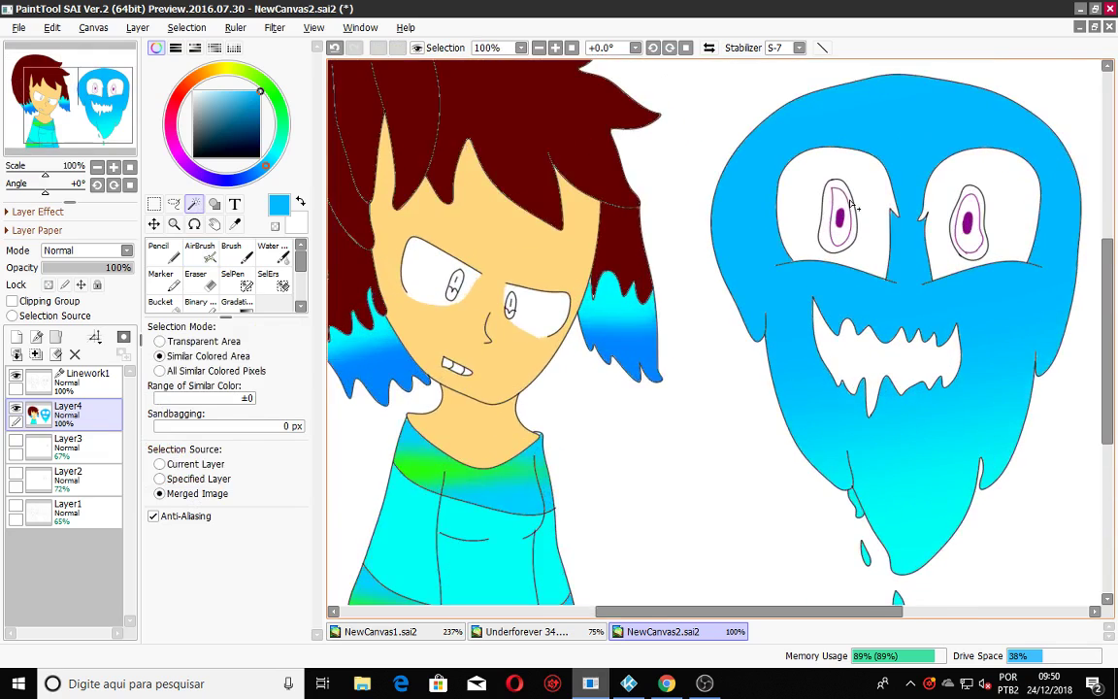
scroll(851, 204, "up", 5)
left_click(851, 197)
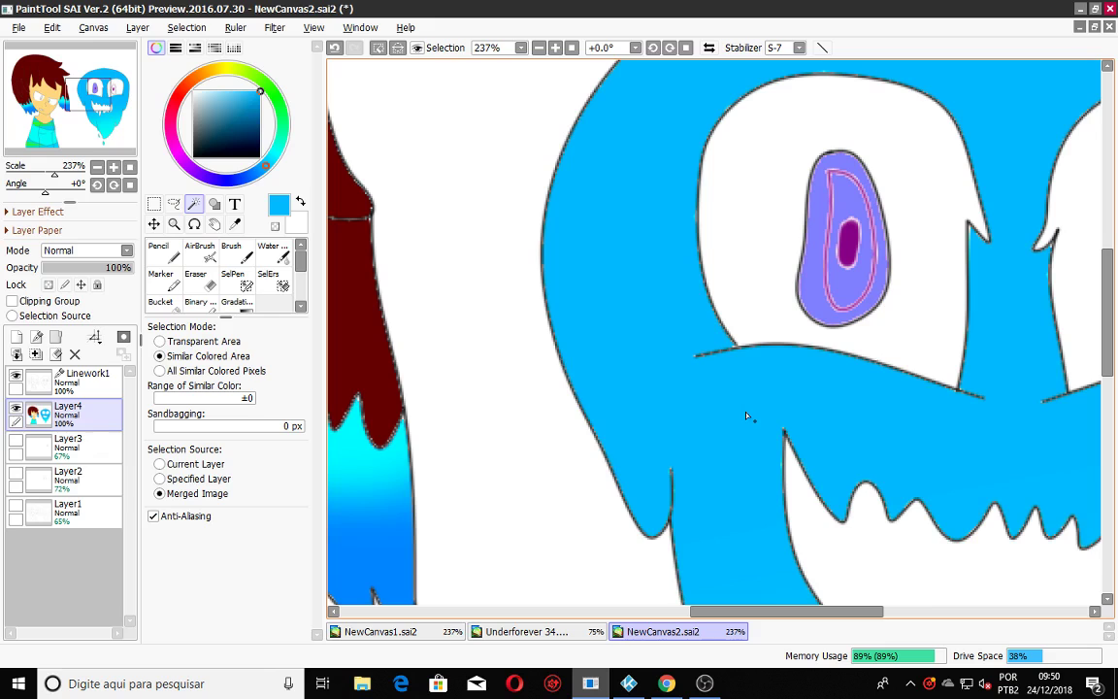
left_click_drag(871, 611, 905, 612)
left_click(1034, 292)
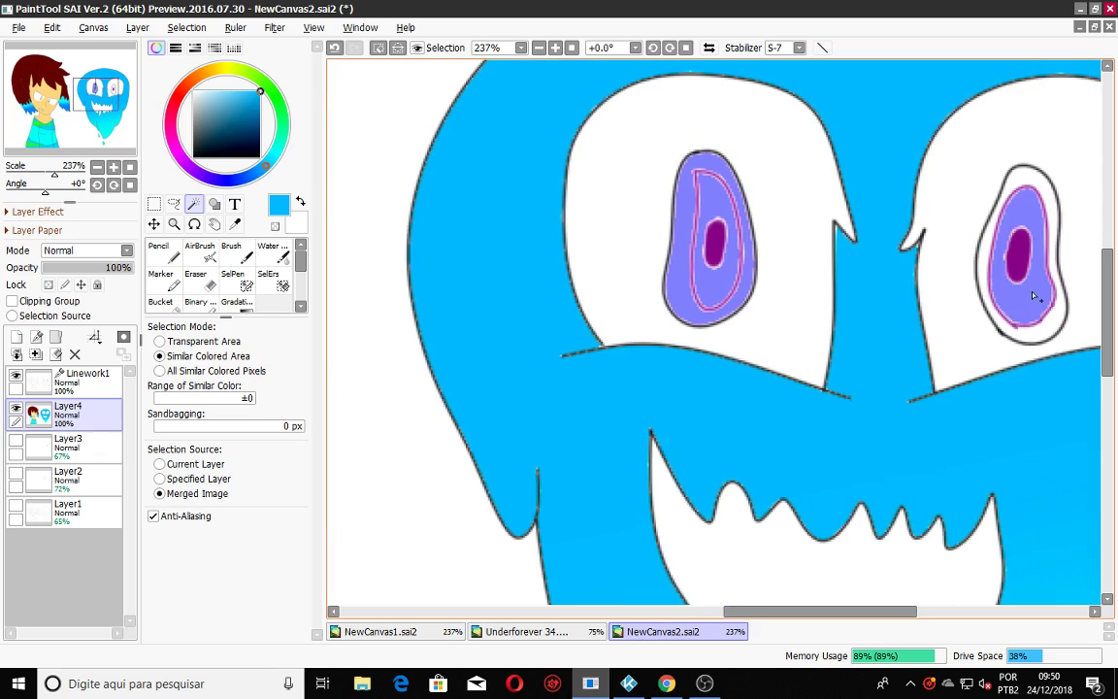
left_click(1044, 345)
Fill the melting face's selected irises with bright green using the AirBrush.
left_click(204, 253)
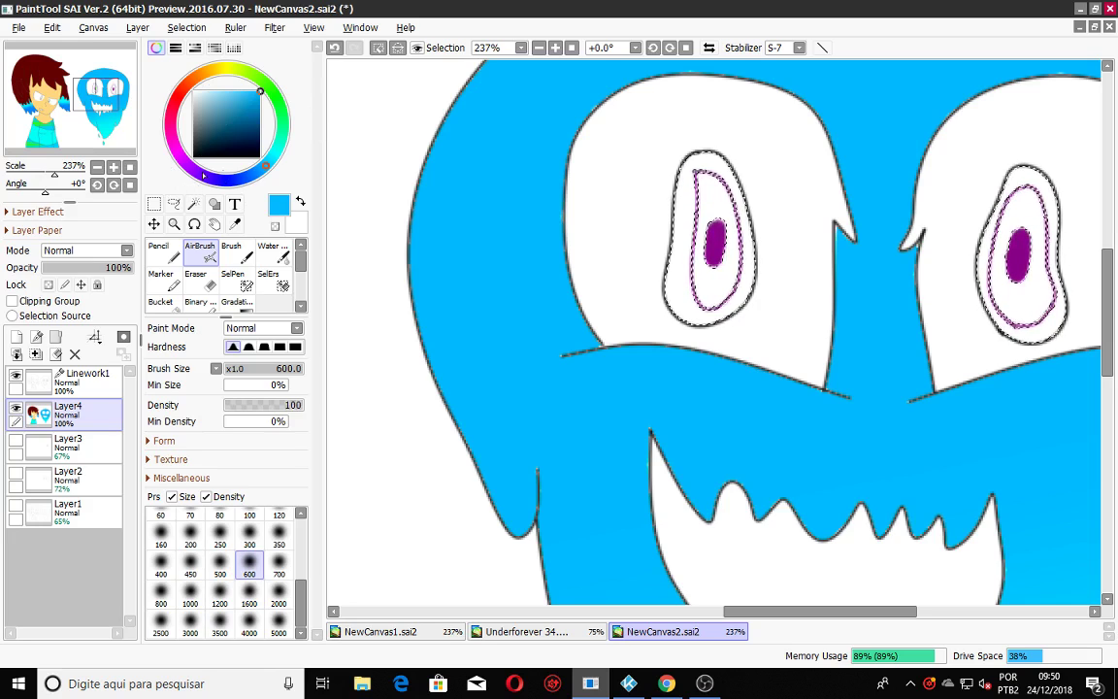
mouse_move(264, 167)
left_mouse_down()
mouse_move(287, 136)
mouse_move(280, 105)
left_mouse_up()
scroll(812, 290, "down", 3)
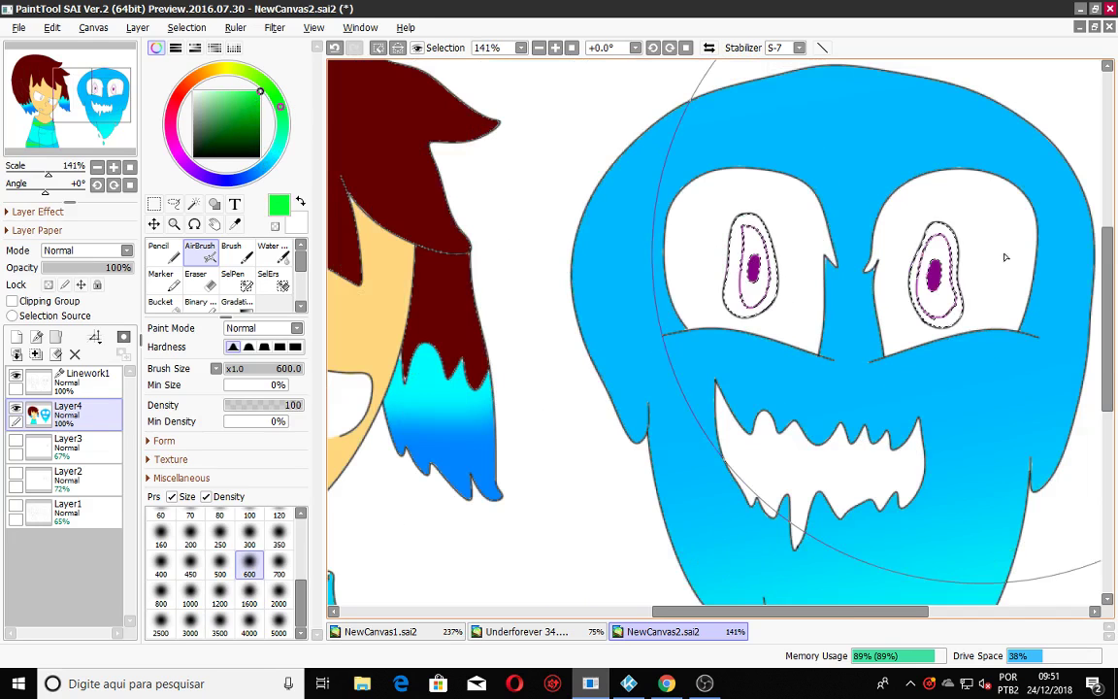
left_click_drag(1005, 257, 551, 388)
Recolour the melting face's irises with a darker cyan using the AirBrush and clear the selection.
left_click(261, 169)
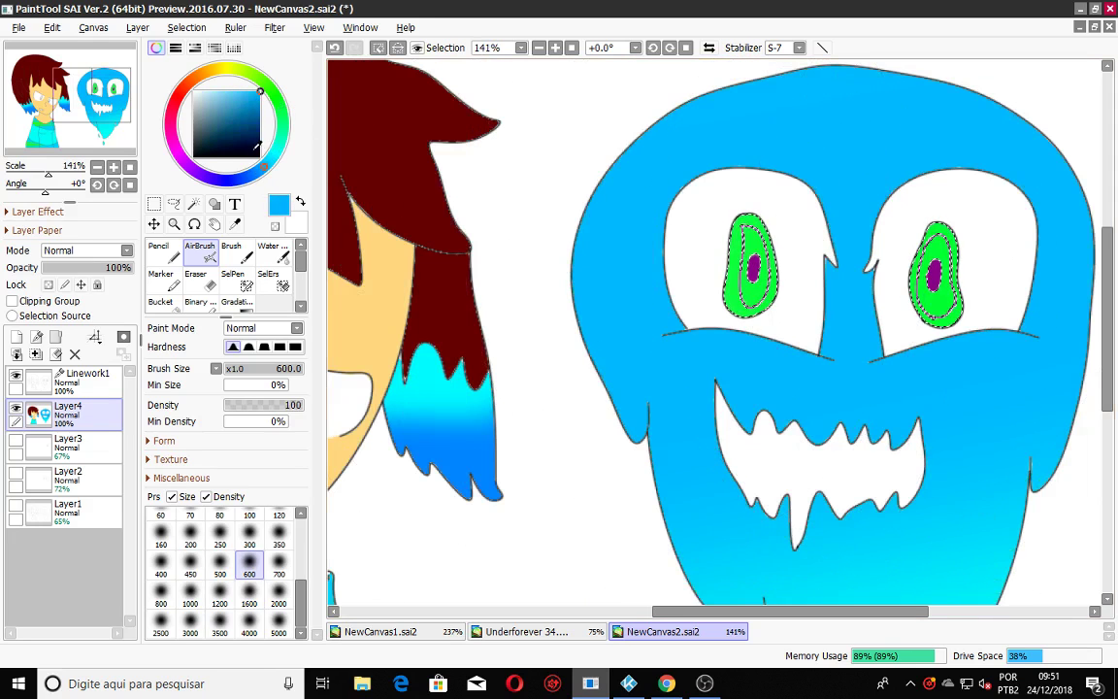
left_click(274, 156)
left_click(260, 102)
mouse_move(912, 253)
left_mouse_down()
mouse_move(554, 284)
mouse_move(638, 296)
left_mouse_up()
scroll(704, 309, "down", 1)
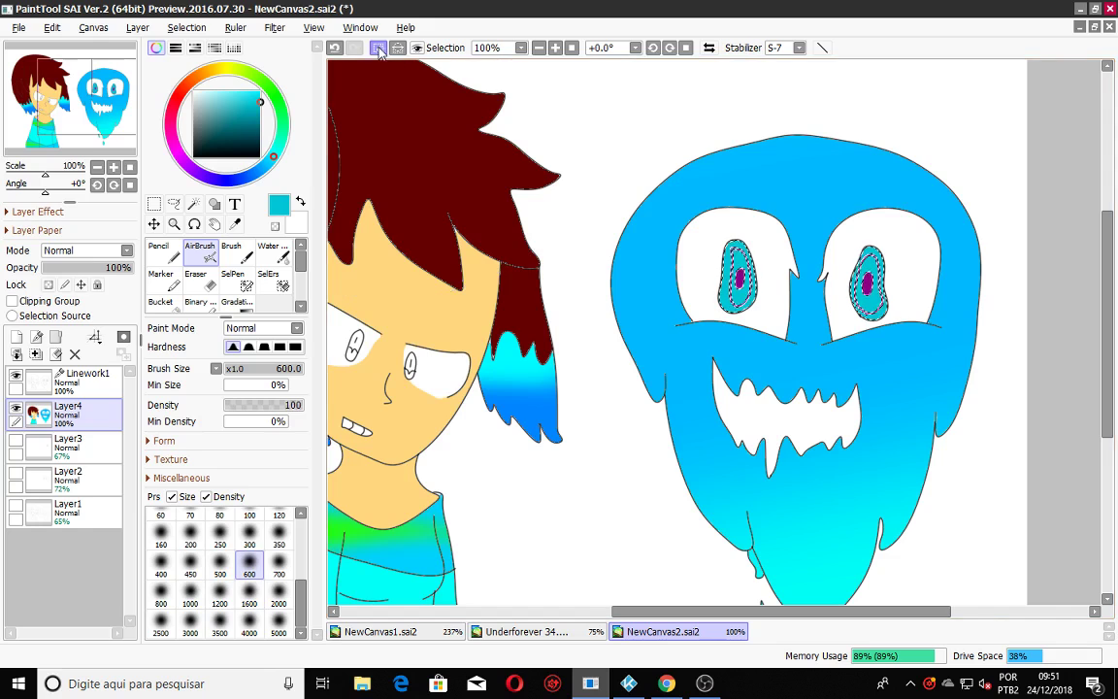
scroll(676, 433, "down", 2)
Select the melting face's mouth with the Magic Wand, fill it with dark teal using the AirBrush, and clear the selection.
left_click(193, 203)
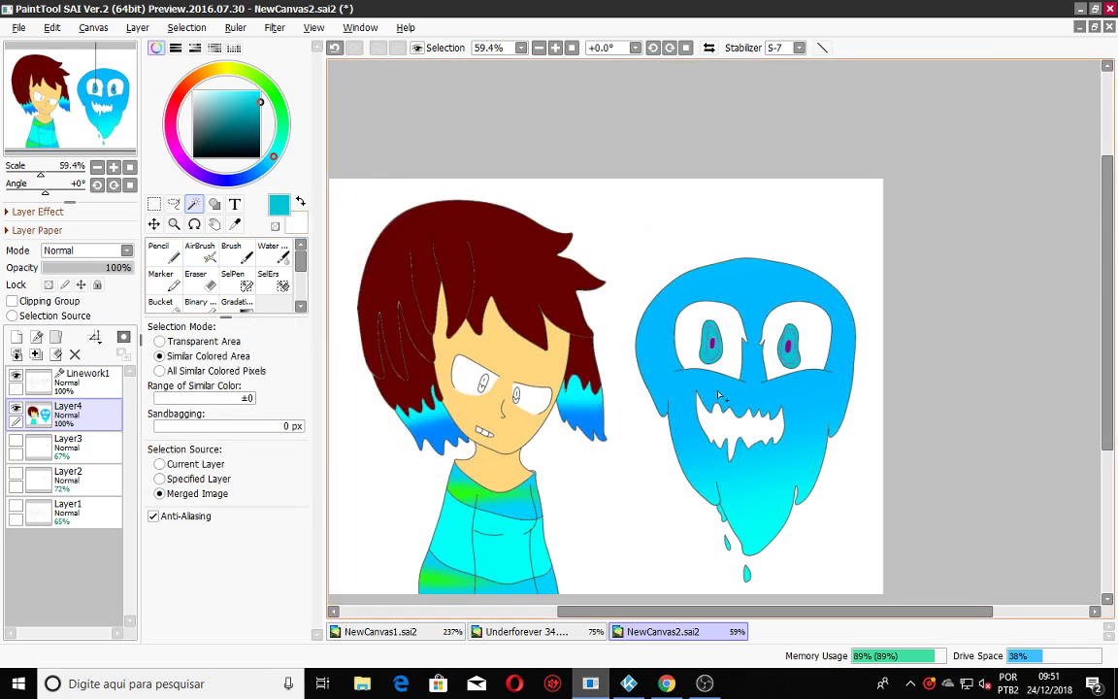
scroll(737, 469, "up", 3)
left_click(737, 468)
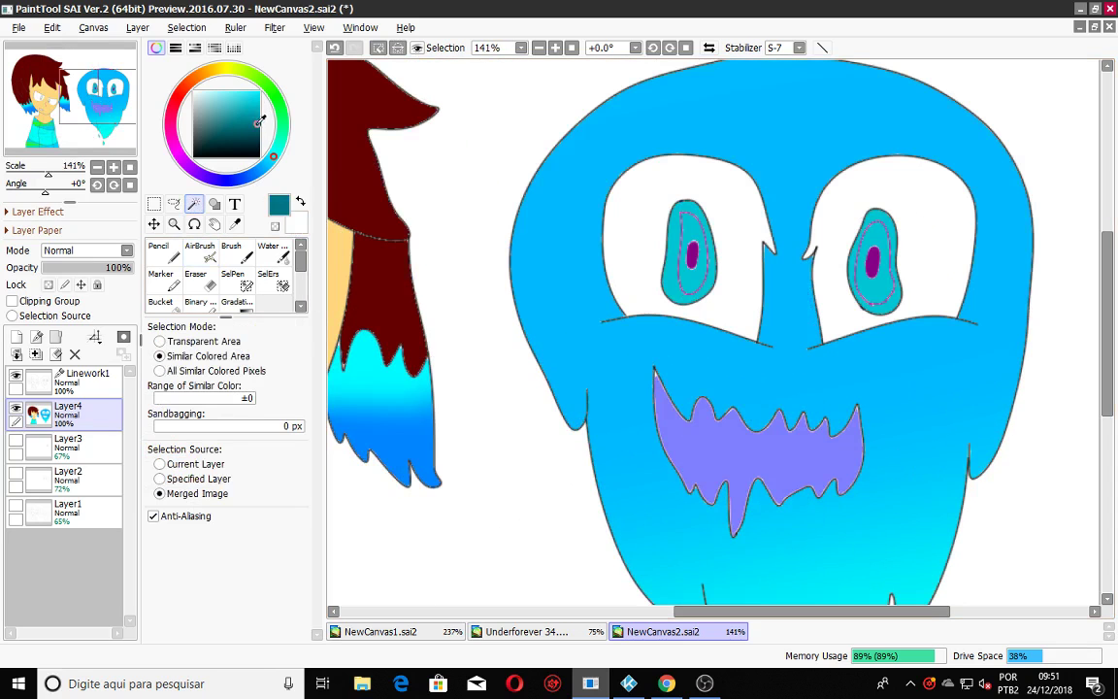
left_click(199, 252)
mouse_move(1097, 434)
left_mouse_down()
mouse_move(419, 386)
mouse_move(499, 375)
left_mouse_up()
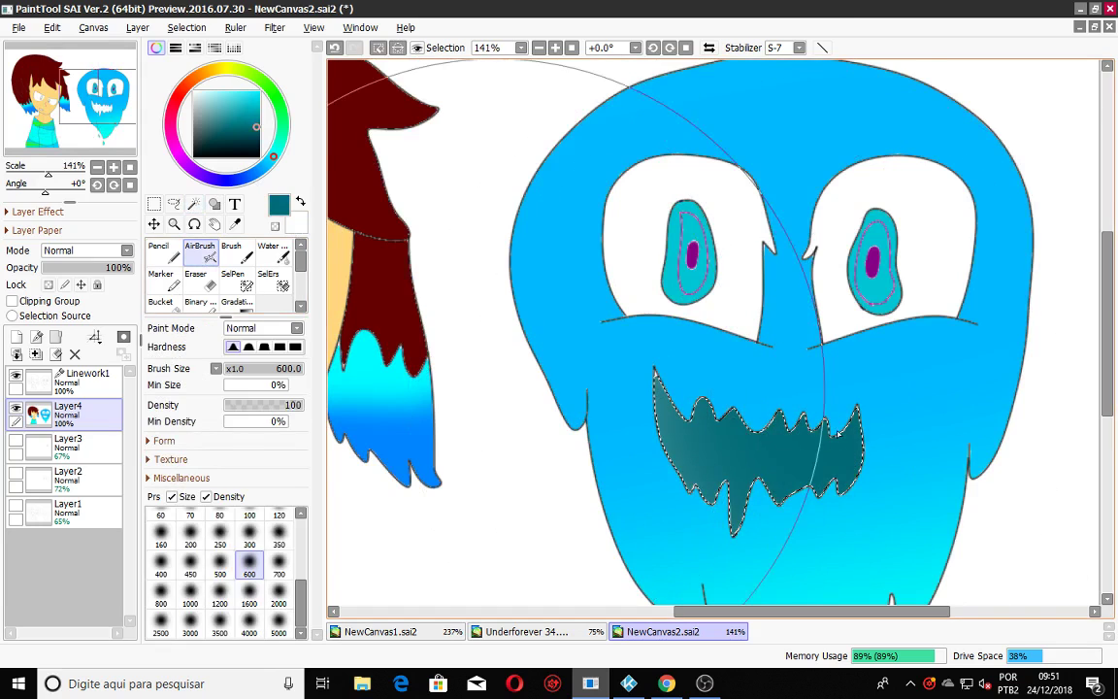
scroll(362, 298, "down", 3)
scroll(512, 310, "down", 4)
left_click(377, 48)
Select the upper part of both of the boy's irises with the Magic Wand and fill them with bright blue using the AirBrush.
left_click_drag(857, 610, 766, 610)
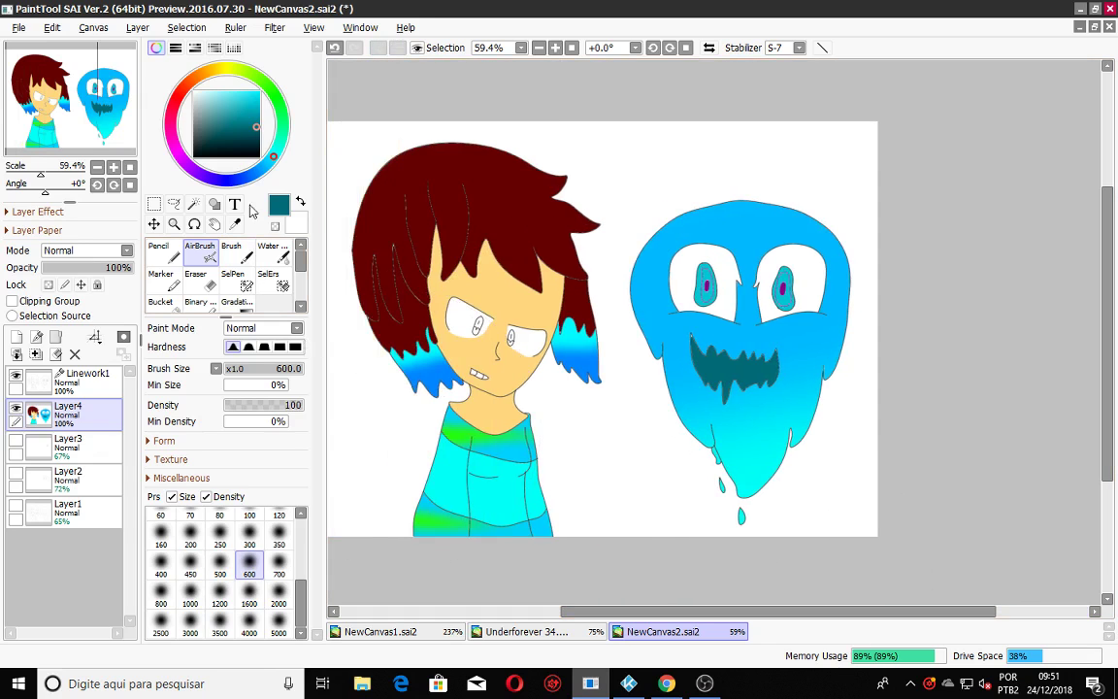
left_click(195, 206)
scroll(479, 287, "up", 5)
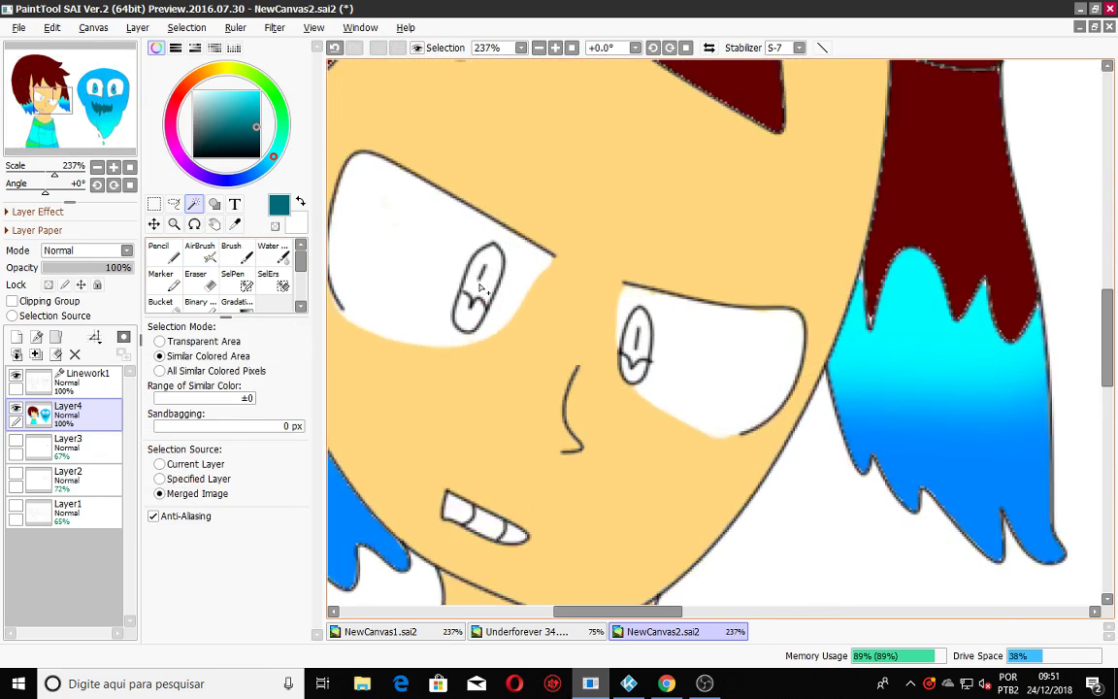
left_click(479, 287)
left_click(713, 377)
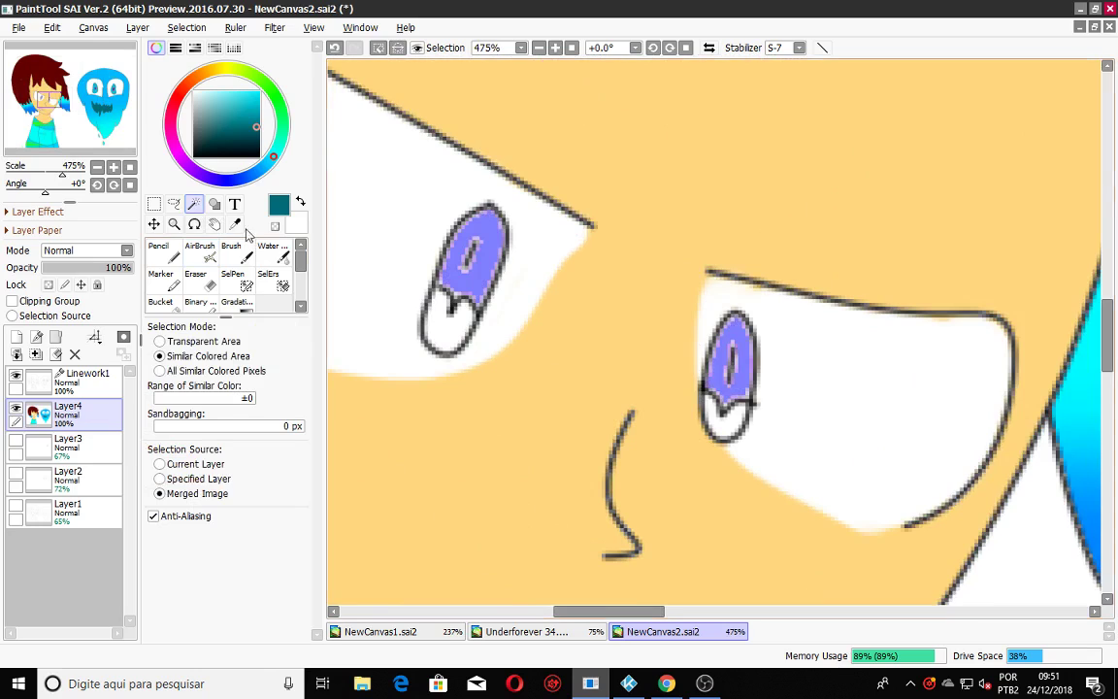
left_click(200, 251)
left_click(263, 170)
left_click(260, 91)
mouse_move(485, 281)
left_mouse_down()
mouse_move(215, 250)
mouse_move(727, 395)
left_mouse_up()
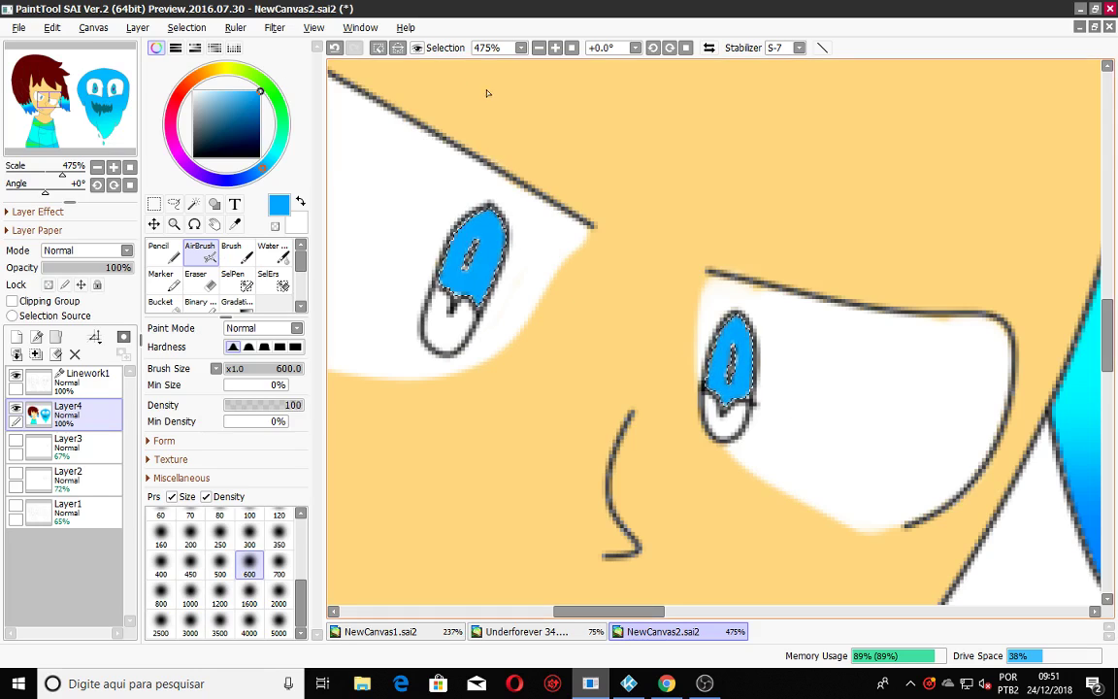
Select the lower part of both of the boy's irises with the Magic Wand, fill them with deep blue using the AirBrush, and clear the selection.
left_click(378, 48)
left_click(194, 205)
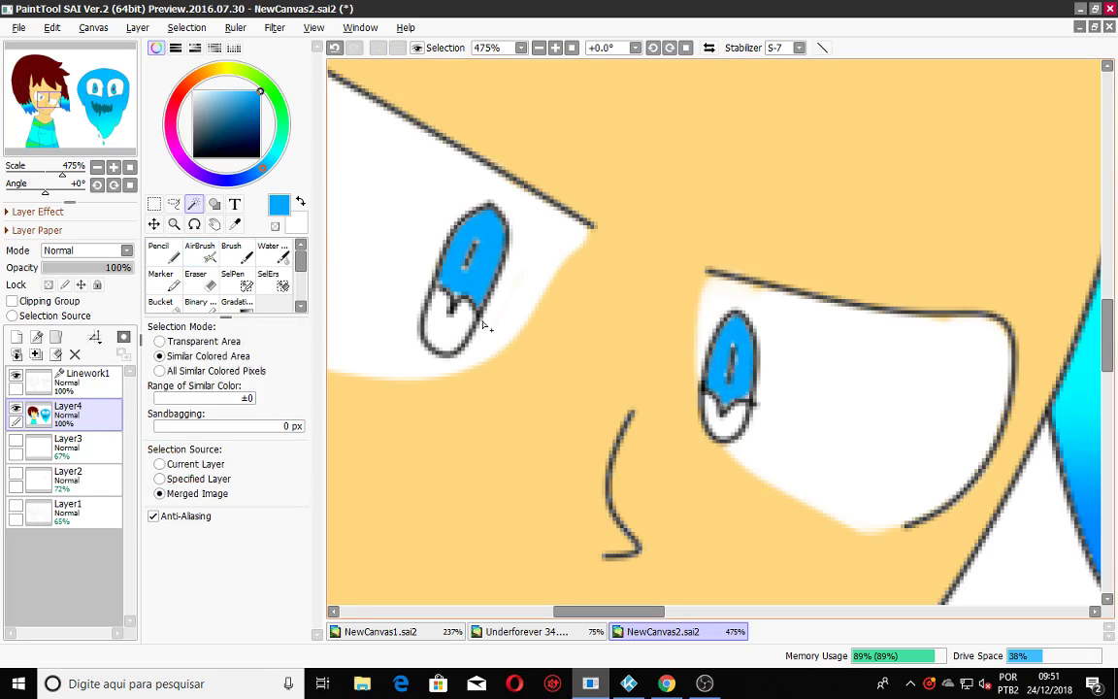
left_click(436, 329)
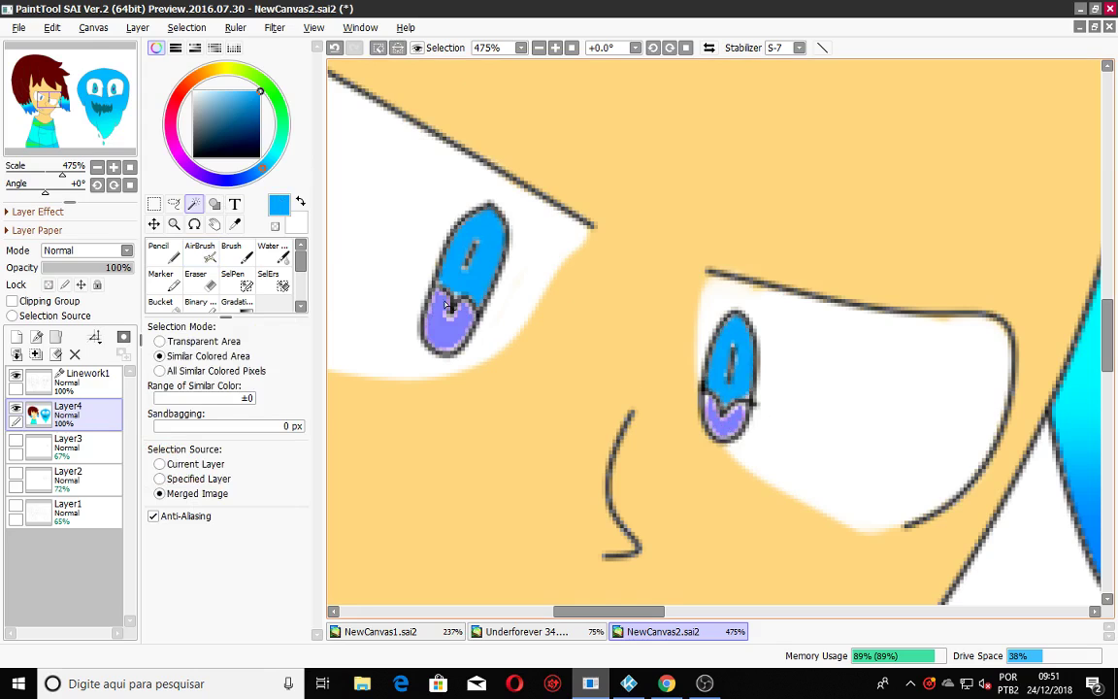
left_click(202, 254)
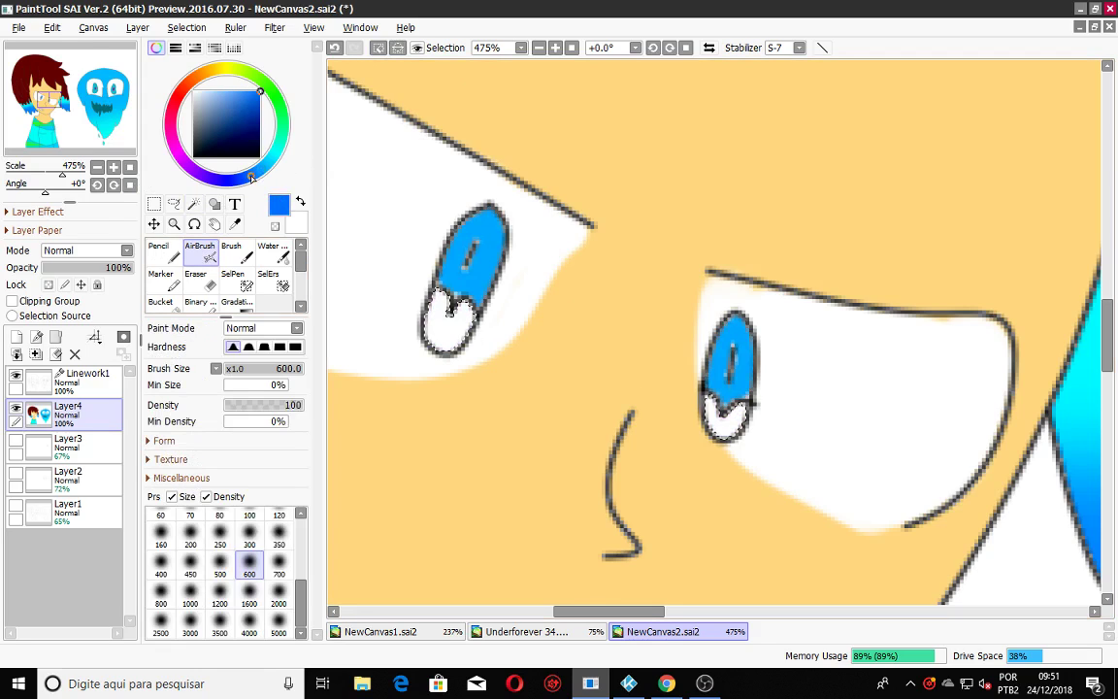
left_click_drag(251, 176, 234, 180)
left_click_drag(778, 419, 572, 332)
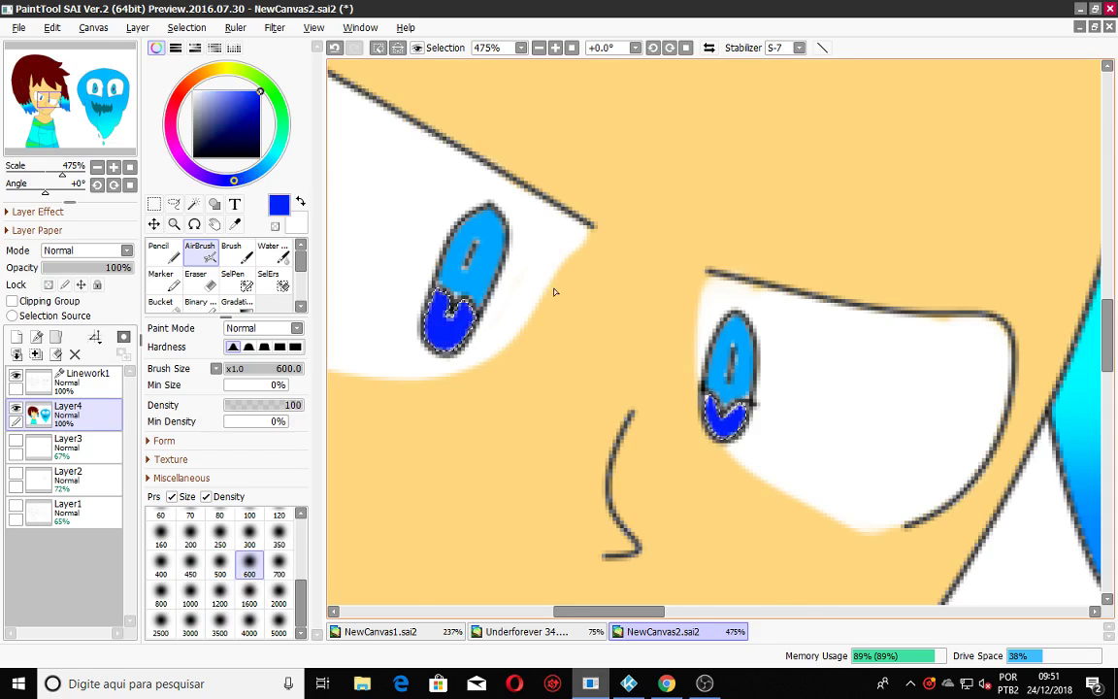
scroll(576, 336, "down", 2)
scroll(375, 329, "down", 1)
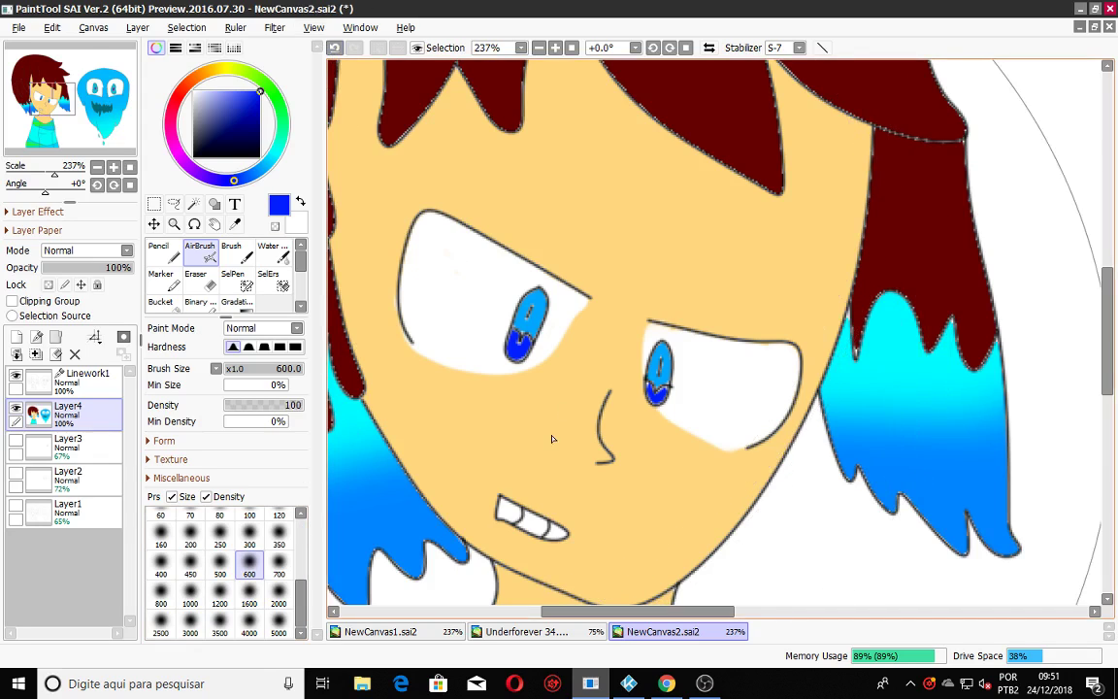
Add a new layer above the colour layer and select the white background around both characters with the Magic Wand.
scroll(496, 370, "down", 3)
left_click(271, 281)
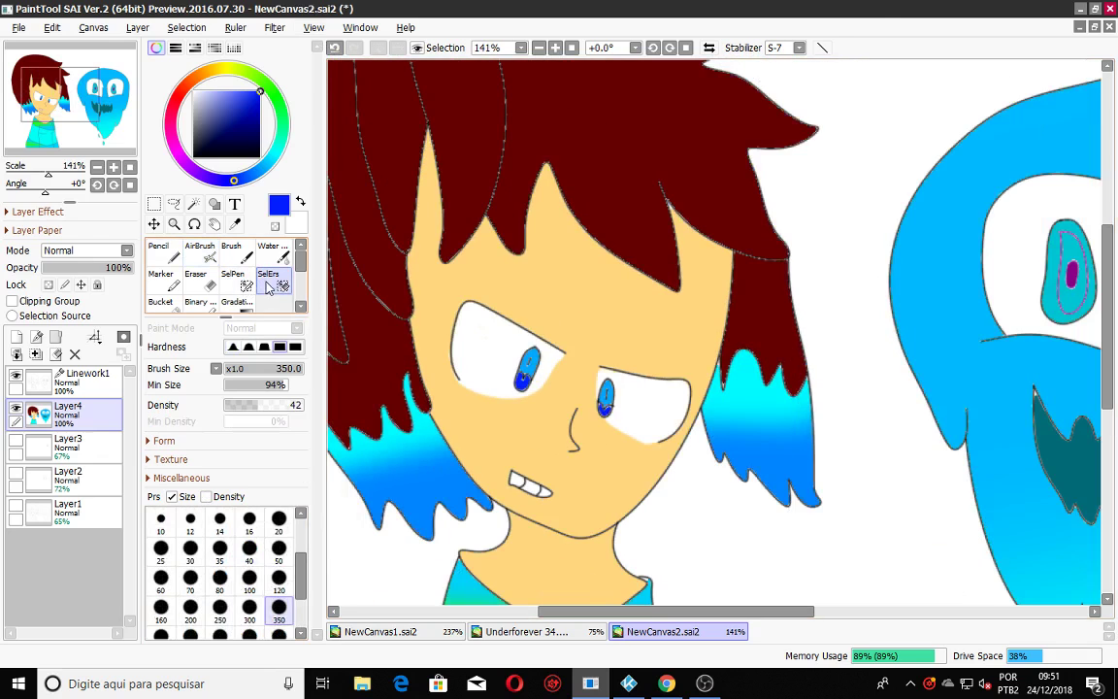
left_click(197, 255)
scroll(544, 388, "down", 5)
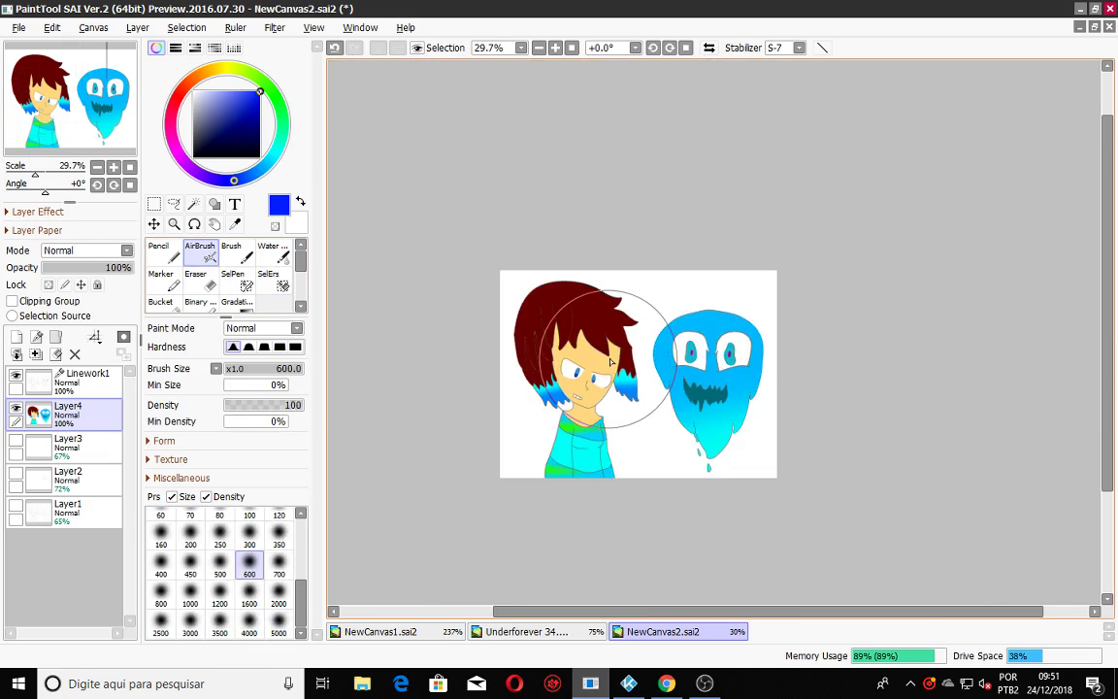
scroll(610, 361, "down", 3)
scroll(447, 457, "up", 4)
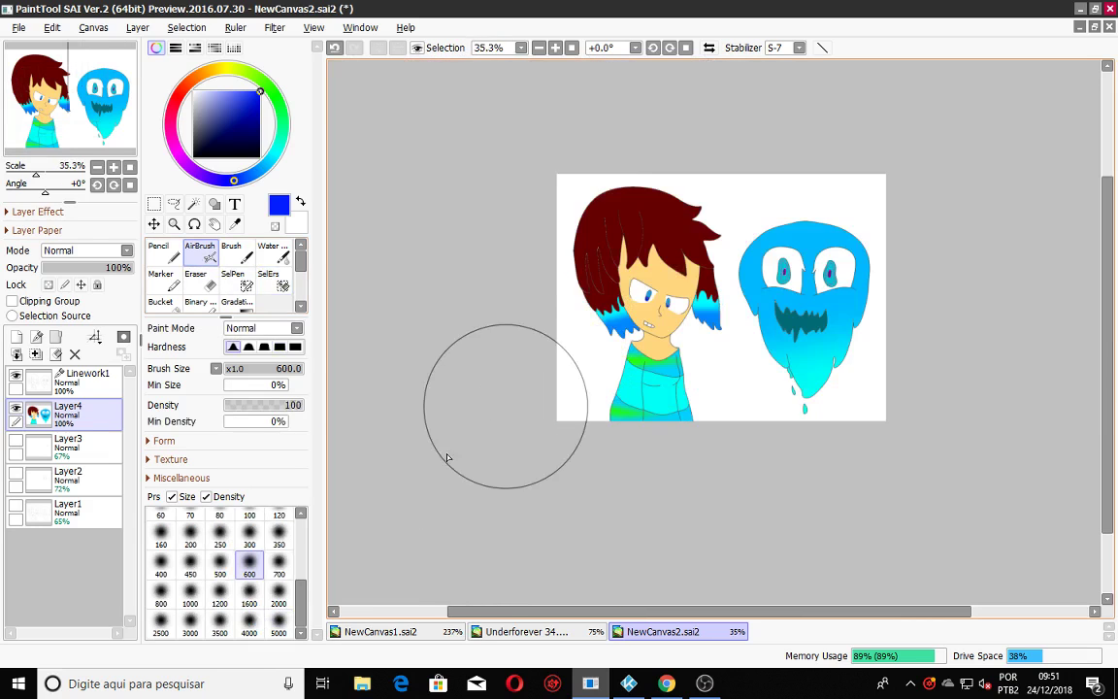
scroll(447, 457, "up", 1)
left_click(16, 337)
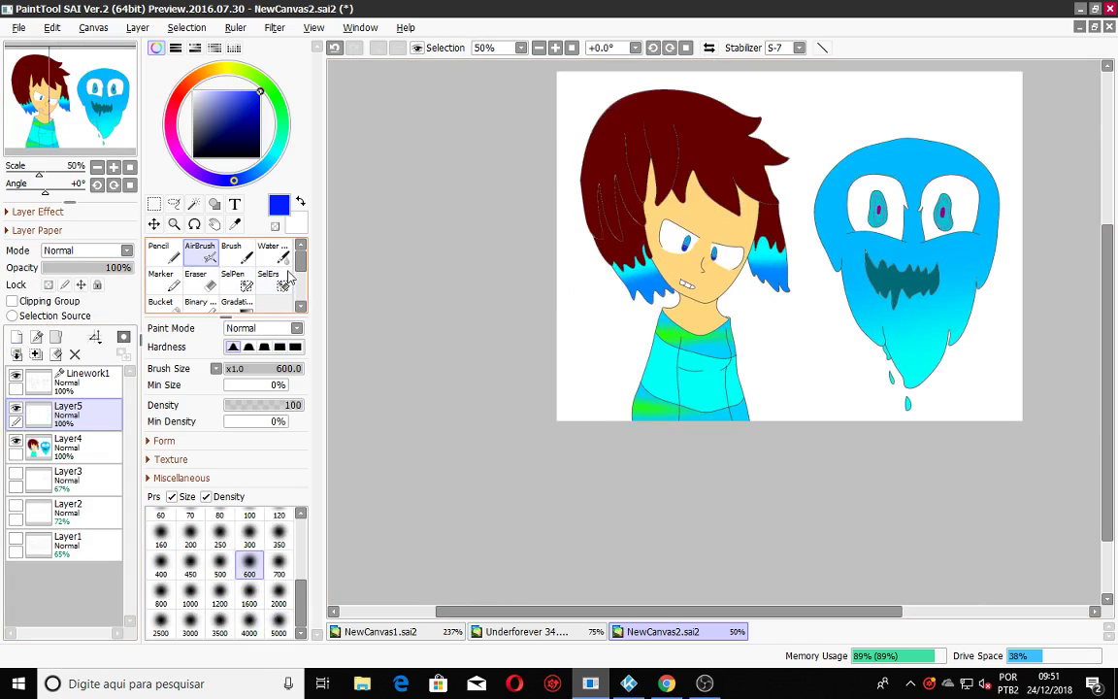
left_click(194, 204)
left_click(619, 350)
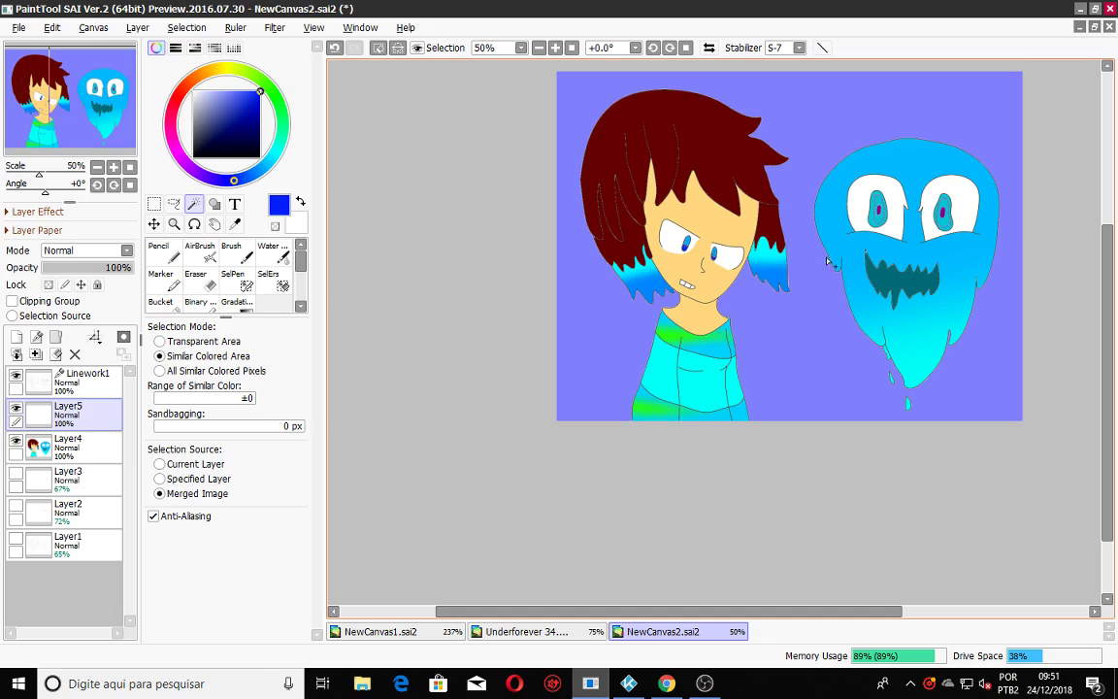
Fill the selected background with dark navy blue using the AirBrush at size 600.
left_click_drag(1105, 324, 429, 279)
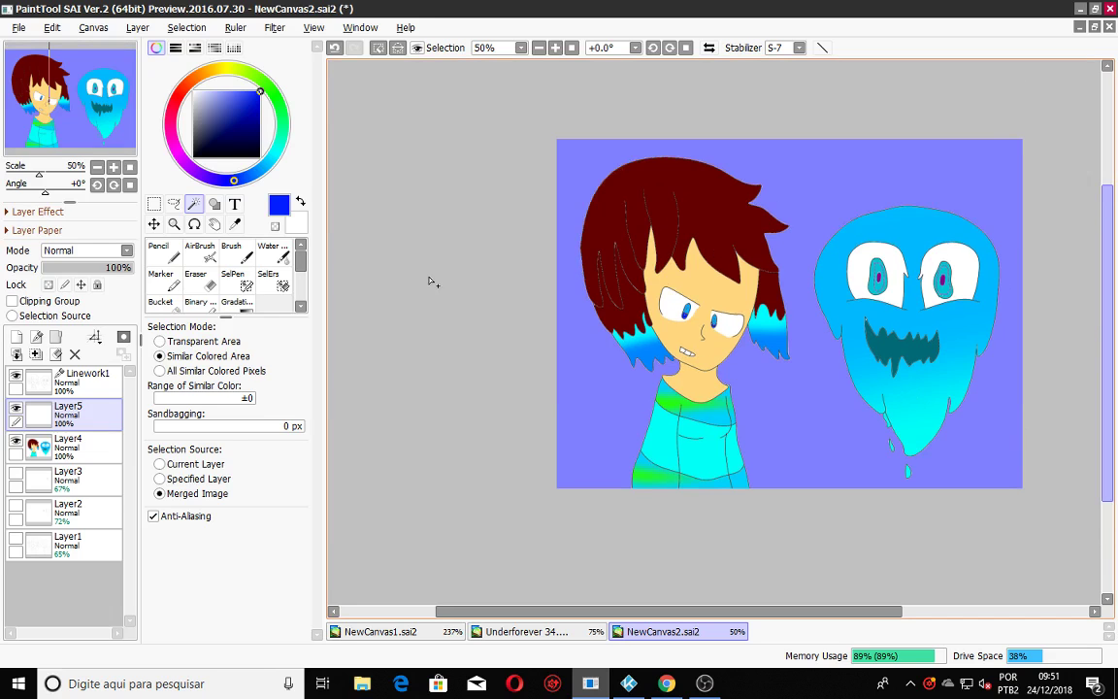
left_click(204, 252)
left_click(260, 172)
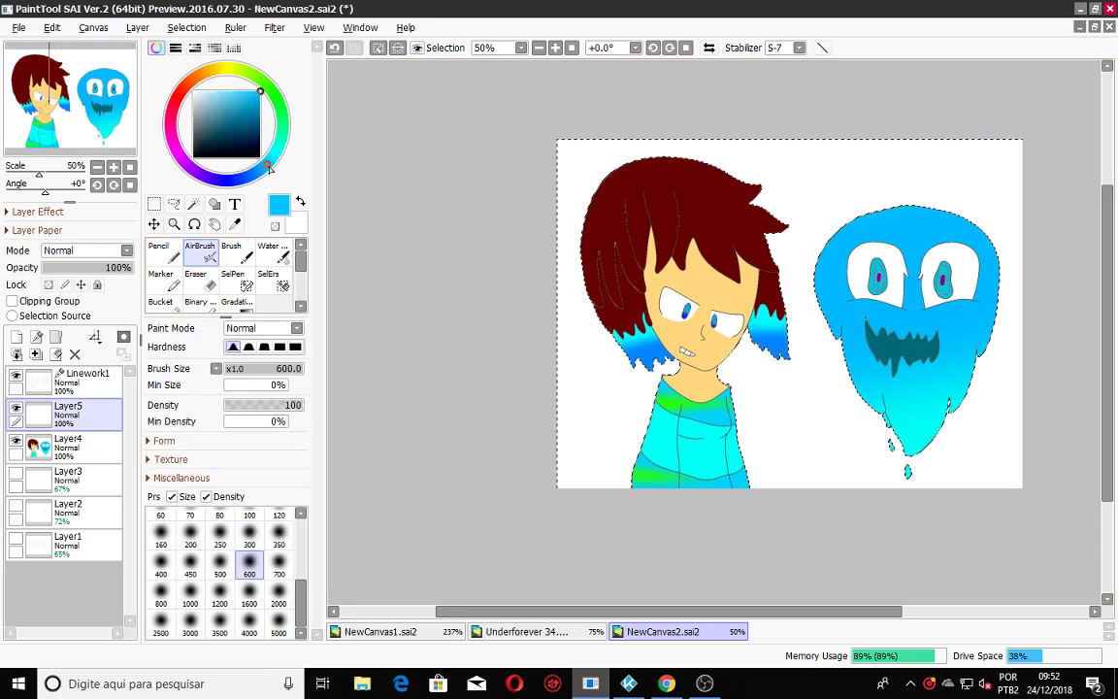
left_click(259, 134)
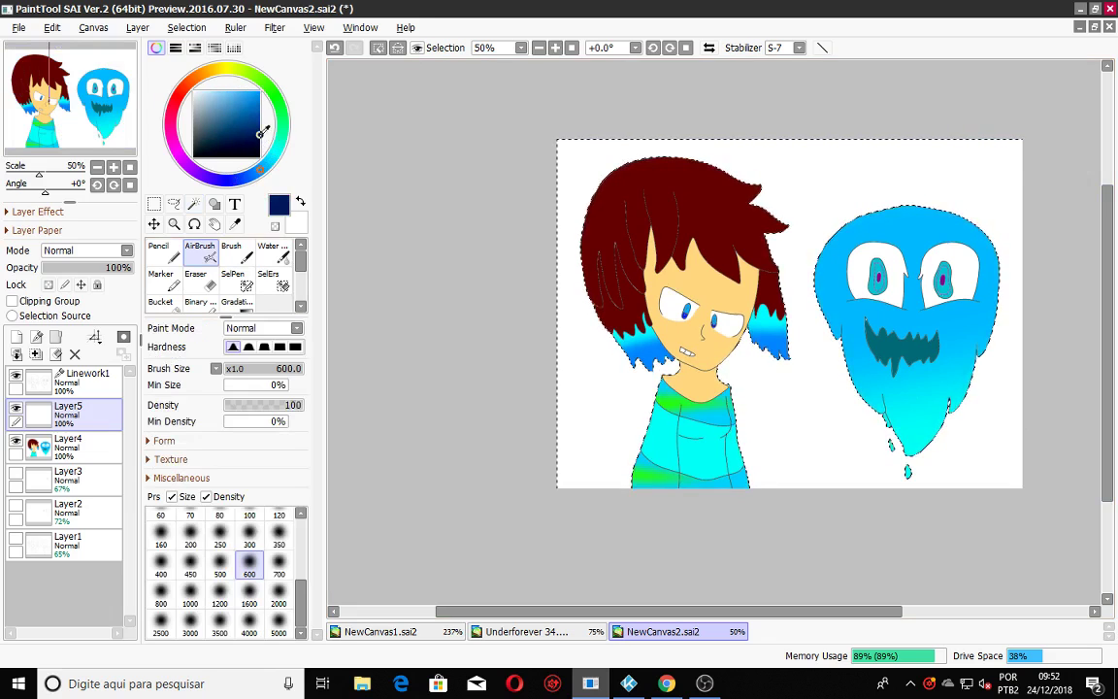
mouse_move(908, 182)
left_mouse_down()
mouse_move(374, 290)
mouse_move(976, 424)
mouse_move(874, 185)
mouse_move(397, 250)
mouse_move(1104, 490)
mouse_move(895, 175)
mouse_move(1102, 434)
mouse_move(1019, 514)
mouse_move(912, 388)
mouse_move(885, 229)
left_mouse_up()
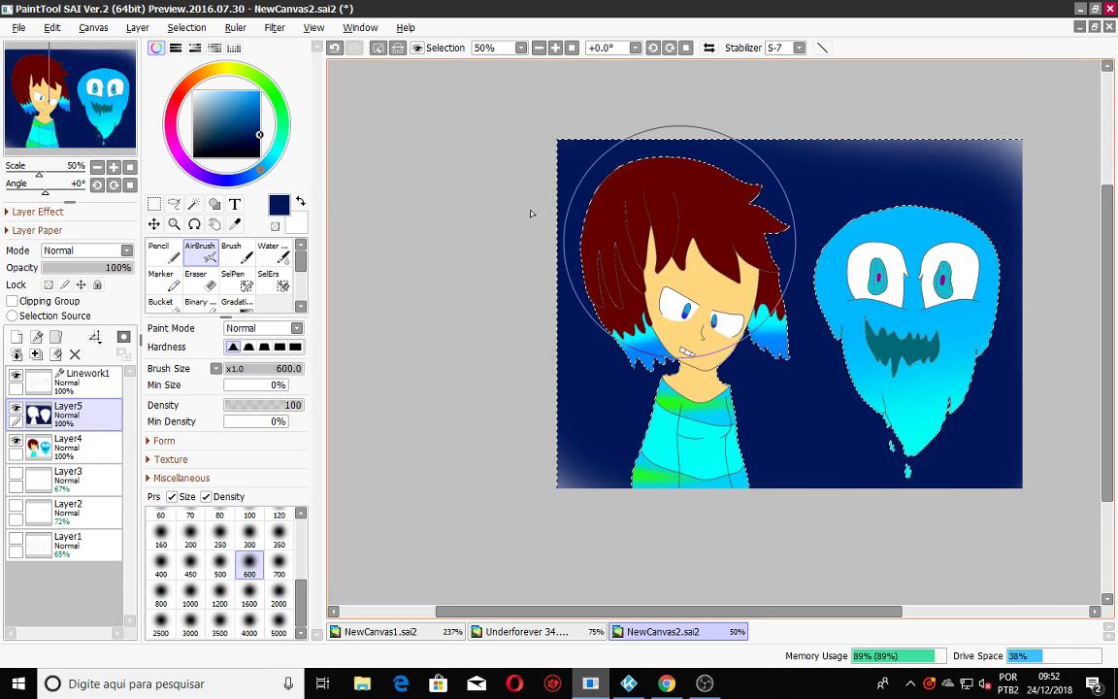
Airbrush medium blue and lighter greyish-blue patches over the navy background and clear the selection.
left_click(258, 117)
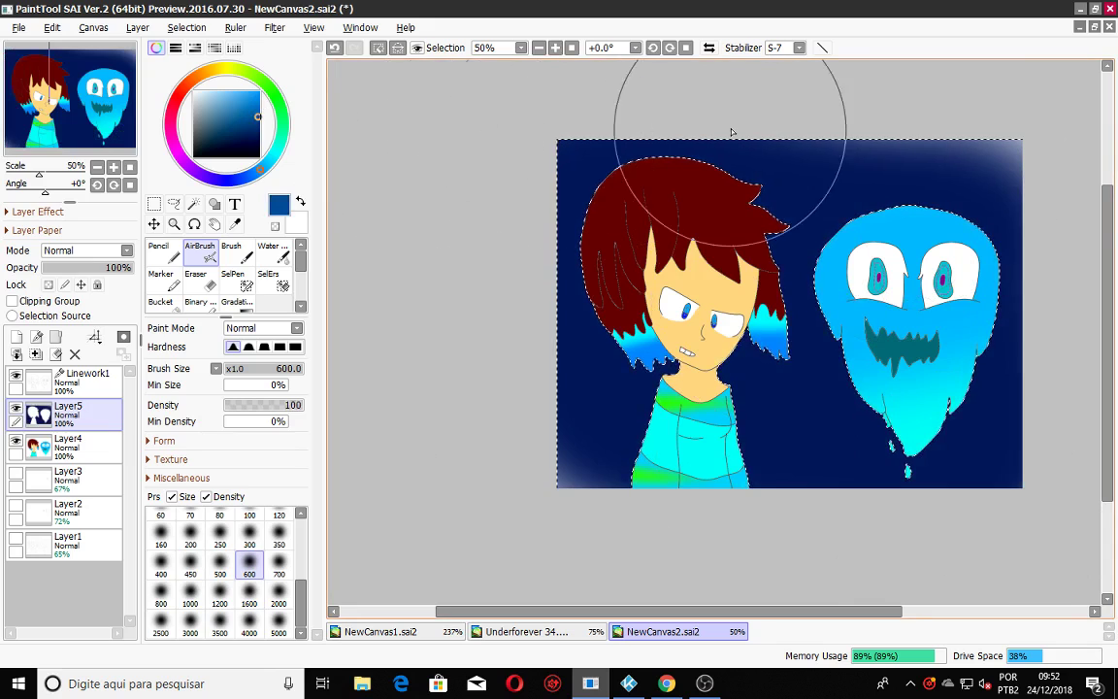
mouse_move(650, 502)
left_mouse_down()
mouse_move(1116, 301)
mouse_move(863, 186)
mouse_move(500, 240)
left_mouse_up()
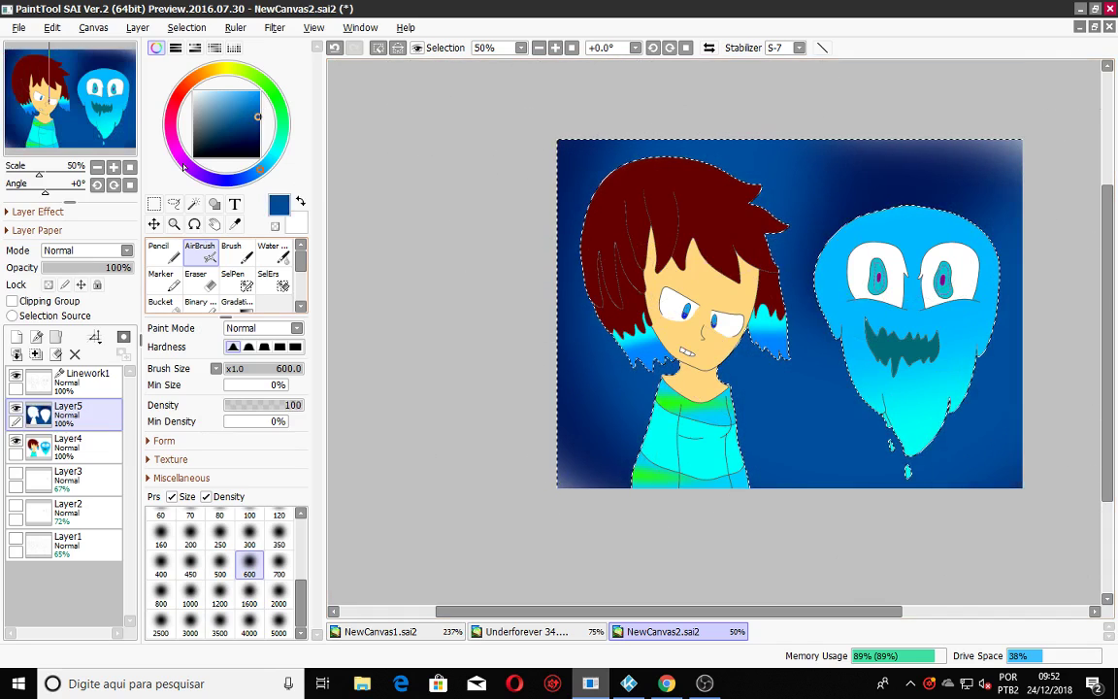
mouse_move(908, 156)
left_mouse_down()
mouse_move(1016, 197)
mouse_move(898, 146)
left_mouse_up()
mouse_move(567, 340)
left_mouse_down()
mouse_move(589, 411)
mouse_move(506, 380)
left_mouse_up()
left_click_drag(833, 312, 766, 325)
left_click_drag(656, 205, 663, 212)
left_click_drag(926, 447, 1014, 482)
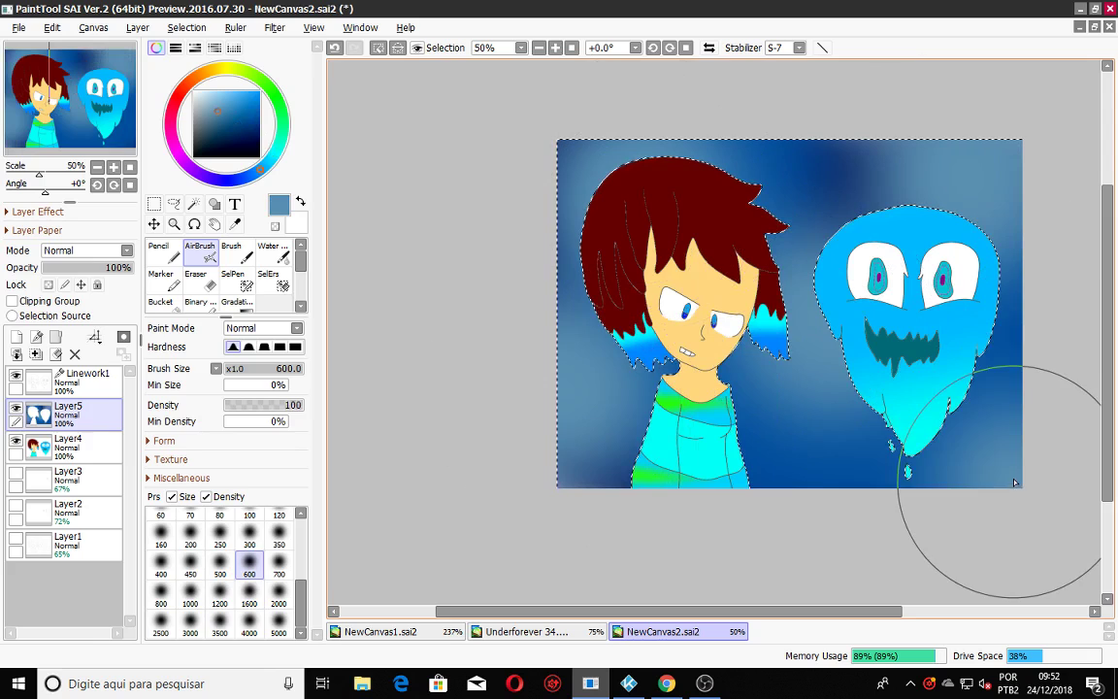
left_click(378, 49)
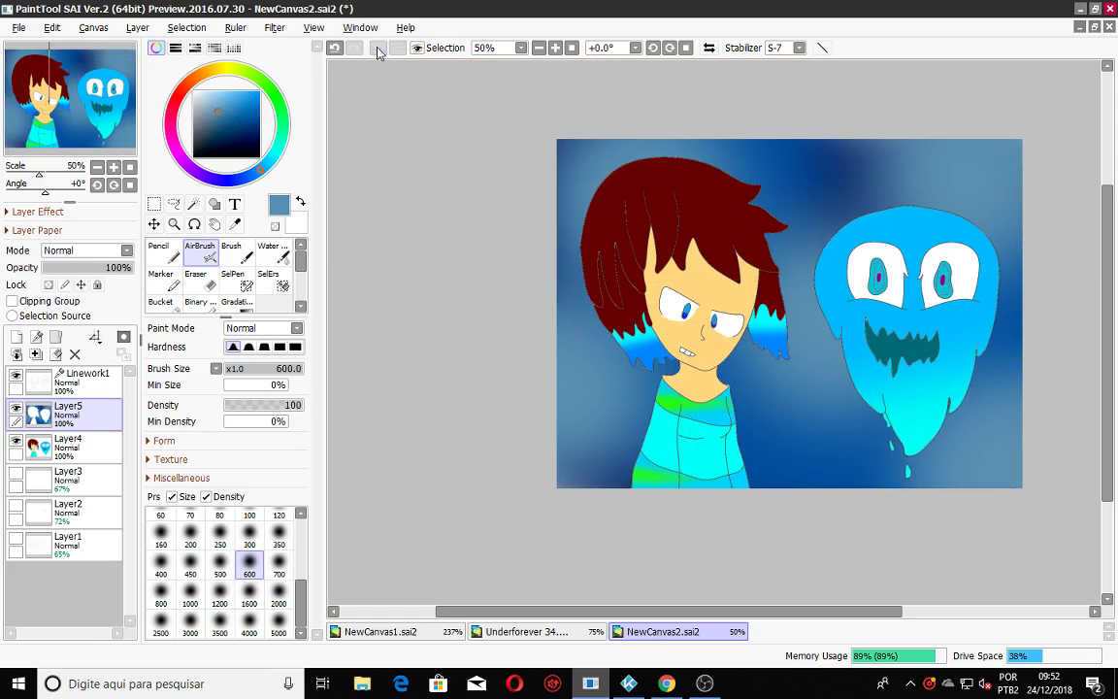
Add a new layer above the background layer and set its blending mode to Multiply.
left_click(195, 205)
left_click(17, 338)
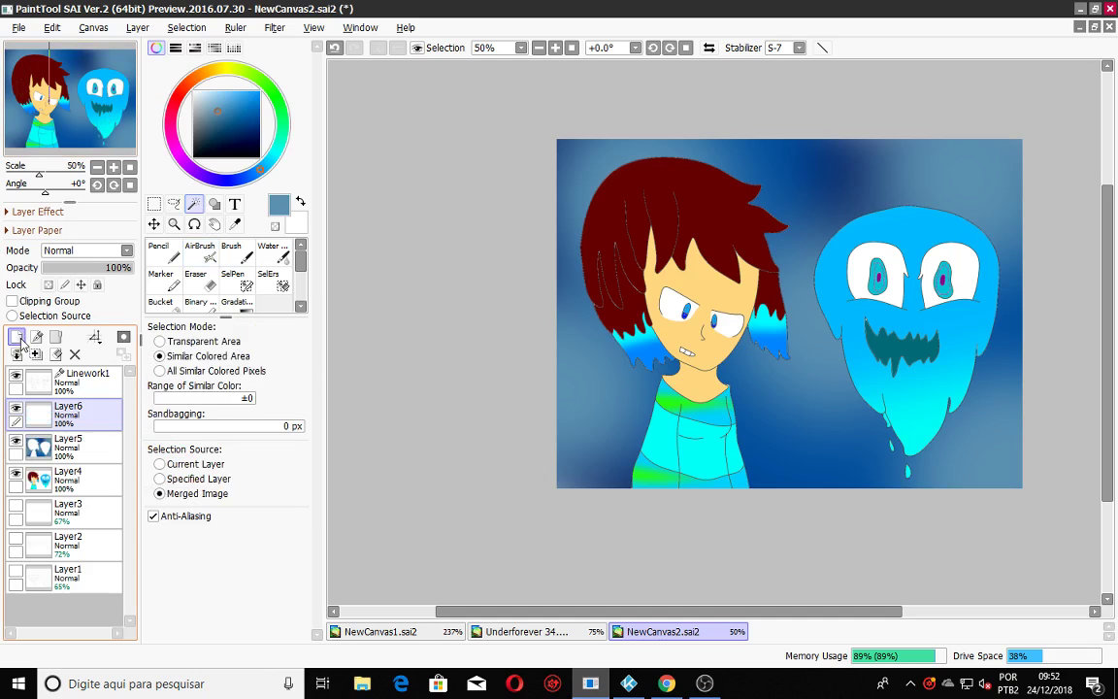
left_click(114, 253)
left_click(87, 287)
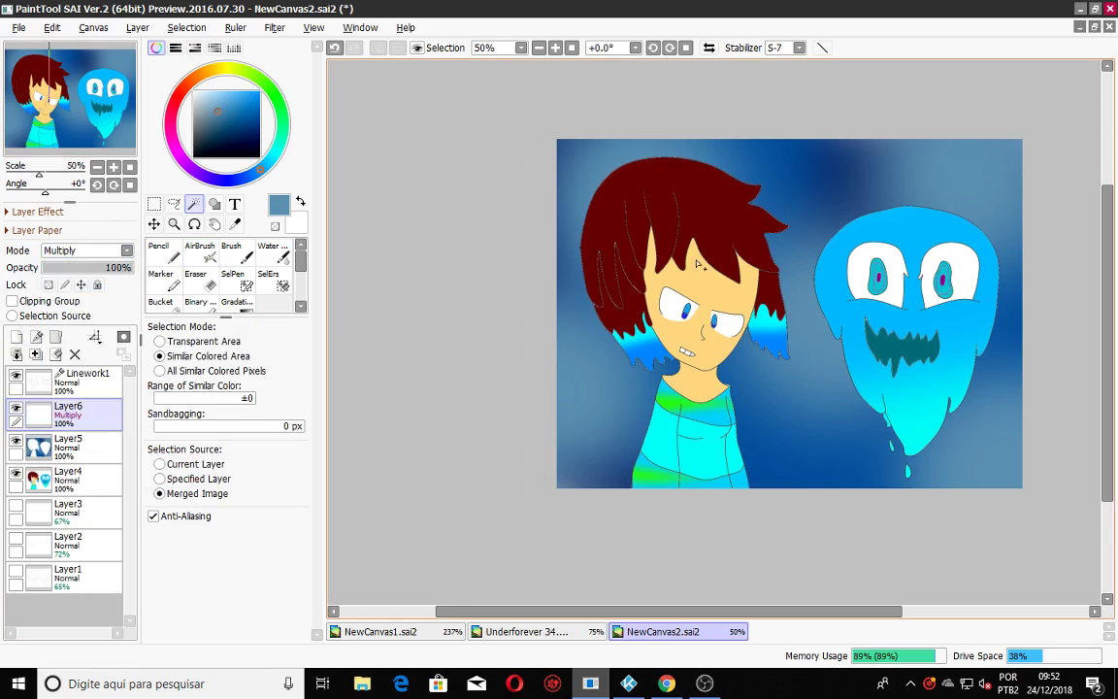
Select the skin of the boy's face and neck with the Magic Wand, including the narrow gap between the hair strands.
scroll(708, 294, "up", 5)
left_click(706, 294)
scroll(566, 185, "up", 2)
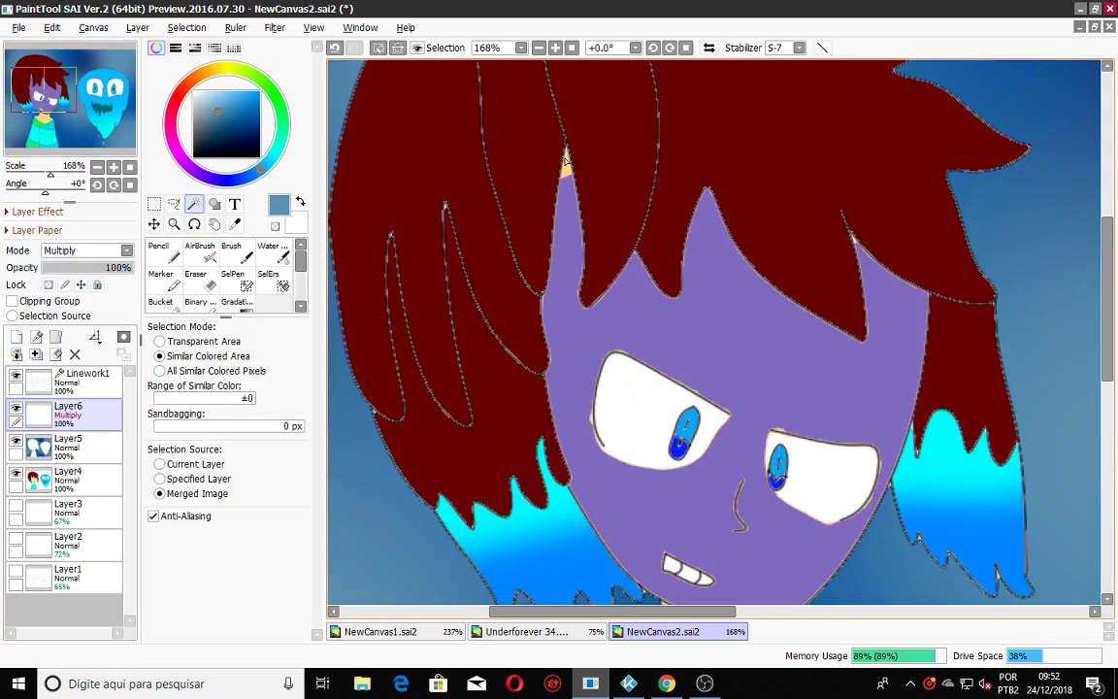
scroll(569, 176, "up", 10)
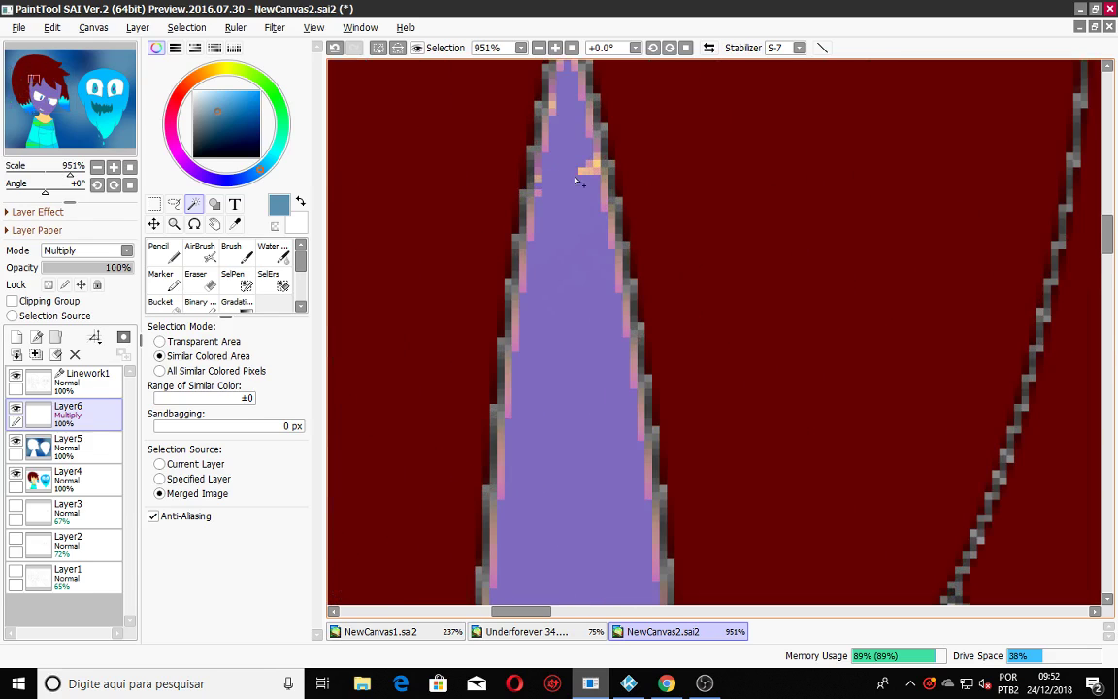
scroll(587, 314, "down", 10)
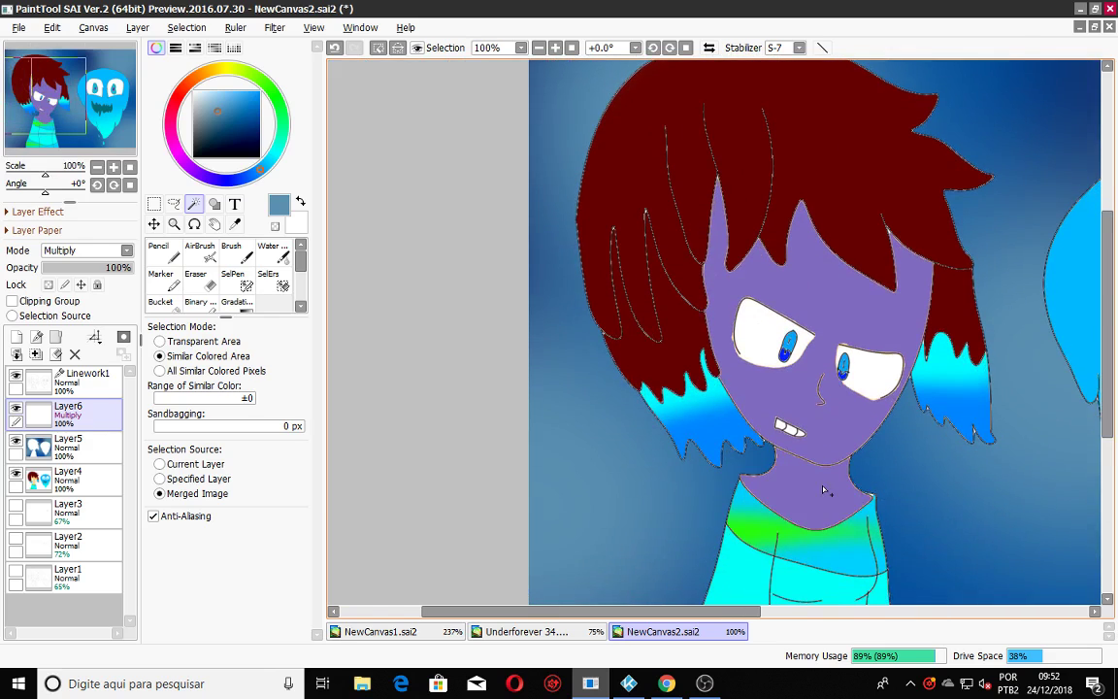
scroll(740, 436, "down", 3)
Shade the boy's forehead beneath the fringe with dark brown using the AirBrush at size 100 and clear the selection.
left_click(199, 255)
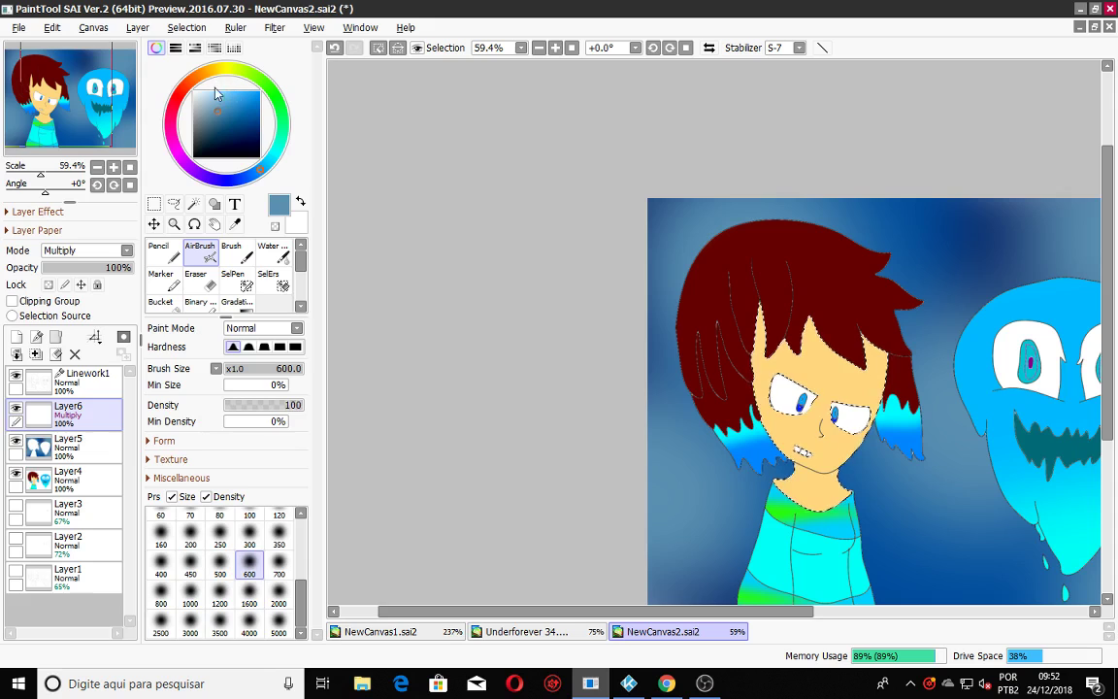
left_click(192, 93)
left_click(259, 118)
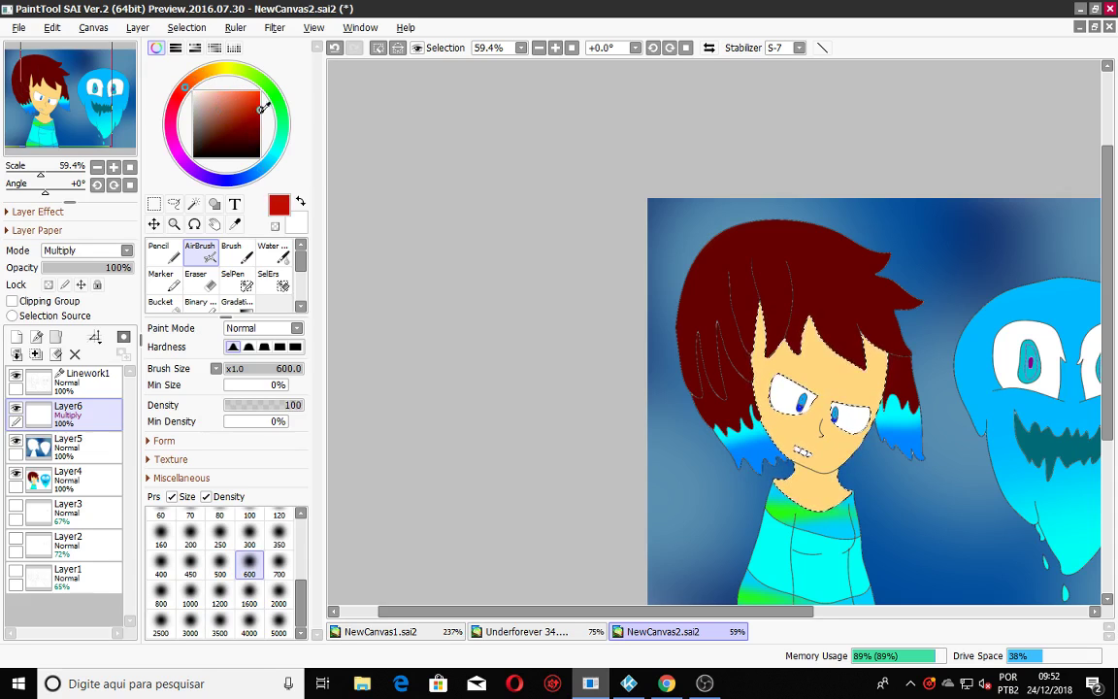
left_click(209, 77)
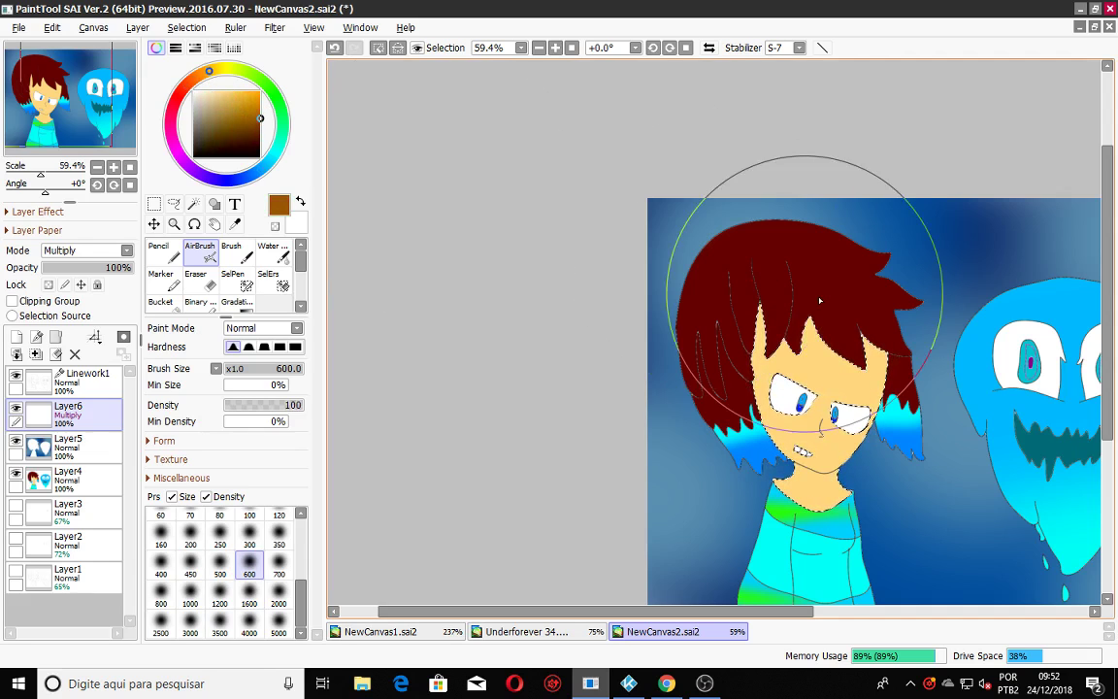
left_click(251, 516)
left_click_drag(885, 357, 441, 337)
left_click(257, 134)
left_click_drag(902, 351, 794, 350)
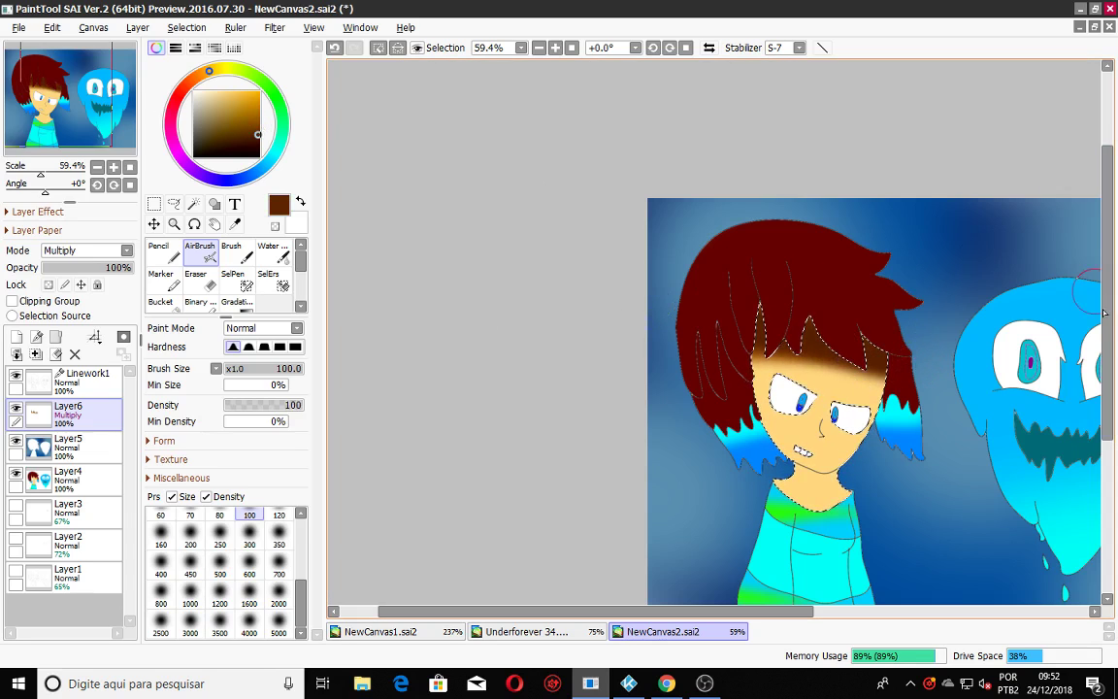
scroll(1108, 334, "down", 1)
scroll(1043, 320, "down", 3)
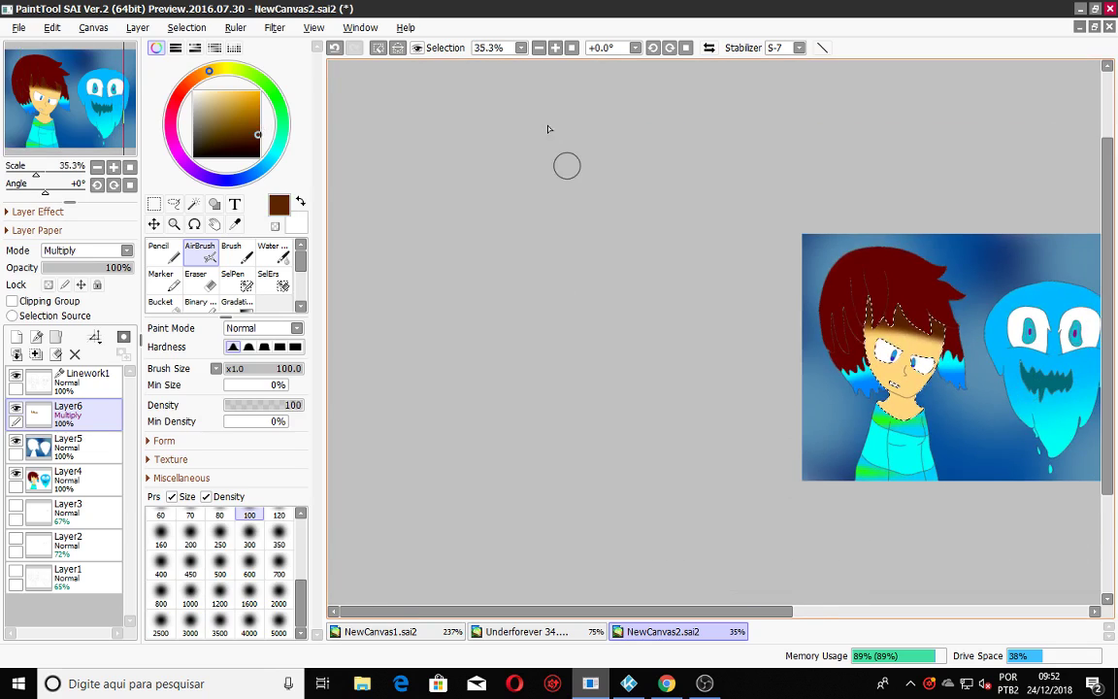
left_click(335, 48)
Select the boy's neck, shade it below the chin with dark brown using the AirBrush, and lower the Multiply layer's opacity to 67%.
left_click(194, 204)
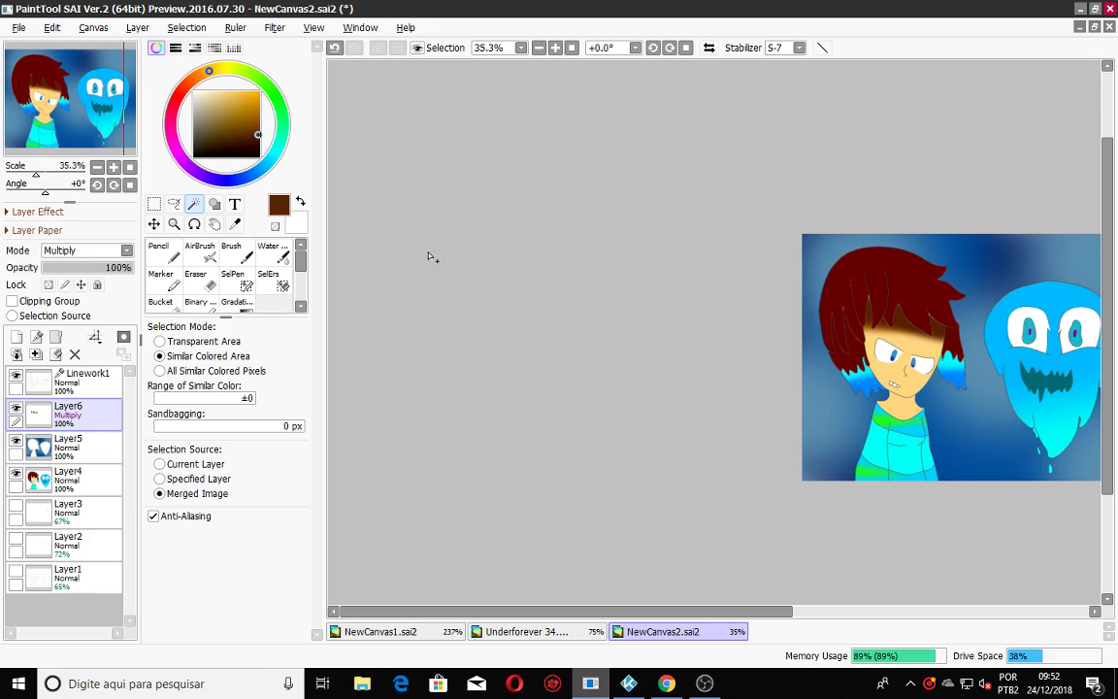
scroll(806, 398, "up", 9)
left_click(806, 397)
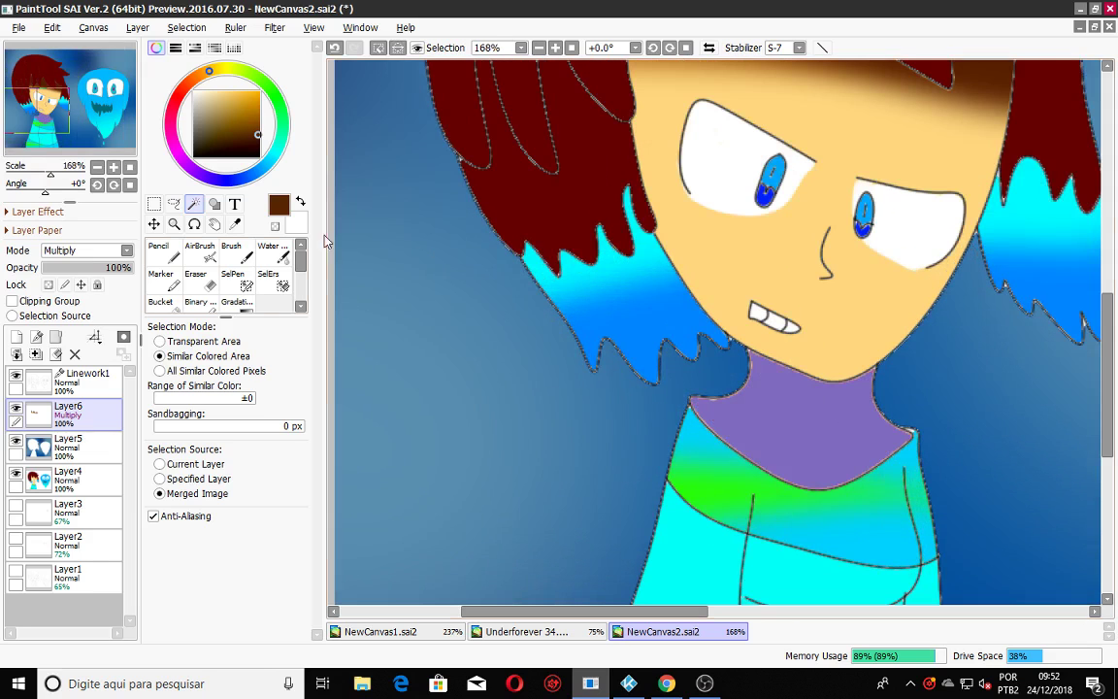
left_click(201, 254)
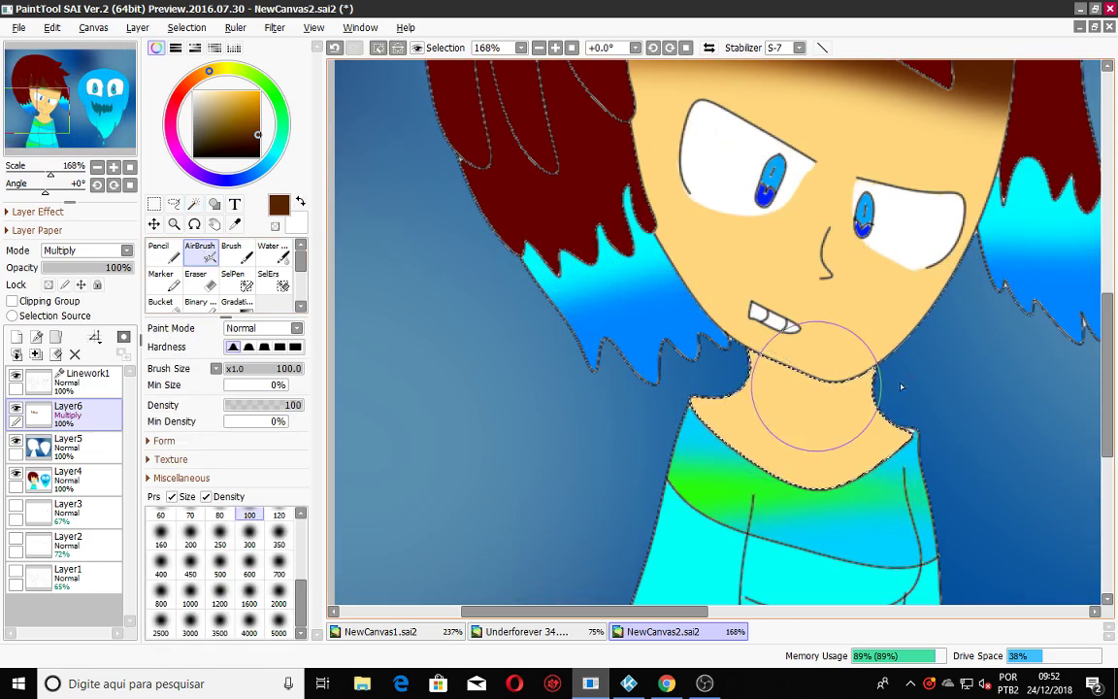
mouse_move(900, 368)
left_mouse_down()
mouse_move(805, 332)
mouse_move(553, 304)
mouse_move(395, 309)
mouse_move(942, 347)
mouse_move(369, 375)
left_mouse_up()
scroll(427, 388, "down", 2)
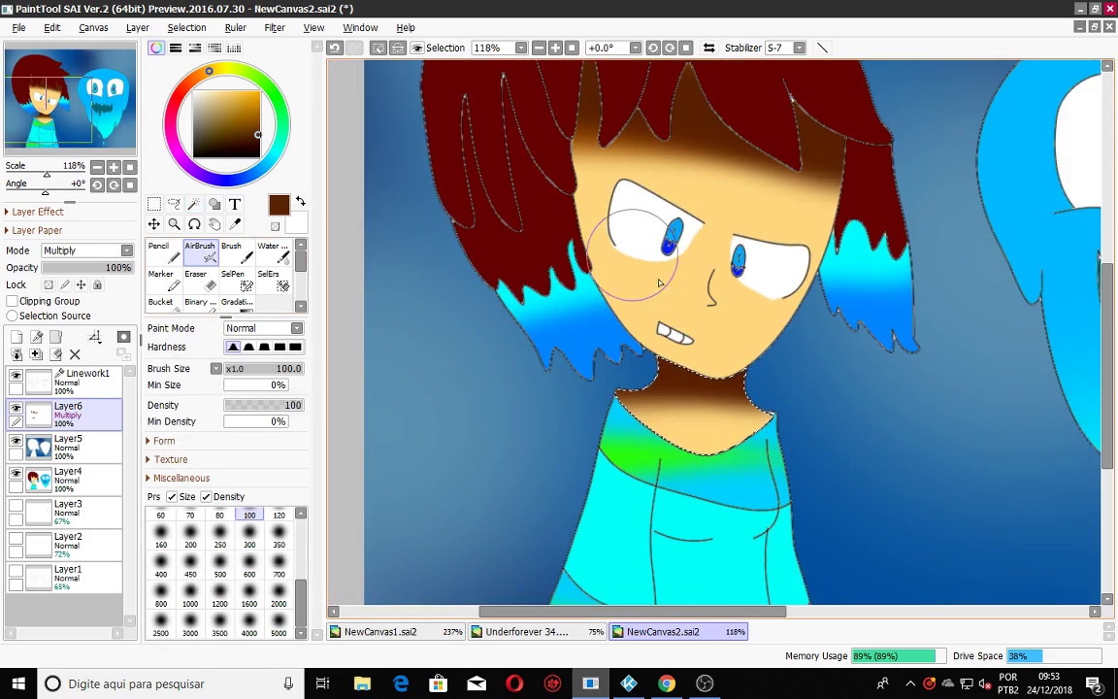
left_click_drag(122, 268, 104, 272)
scroll(401, 243, "down", 2)
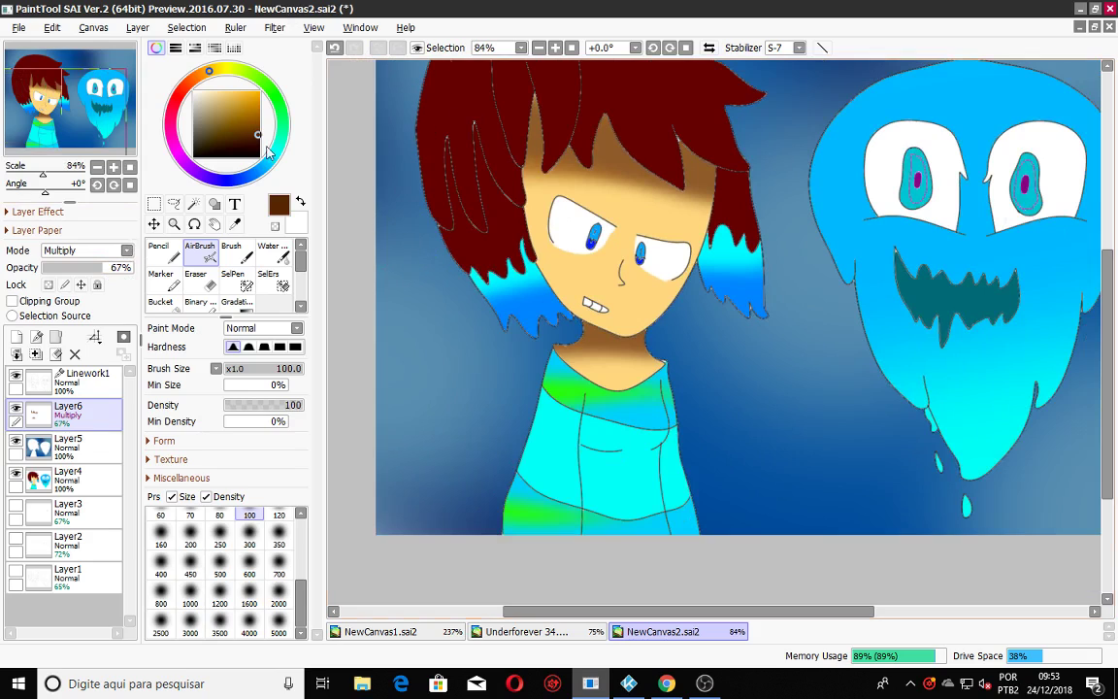
Select the boy's face skin below the forehead shadow with the Magic Wand and shade it dark brown using the AirBrush at size 100.
left_click(195, 204)
left_click(629, 211)
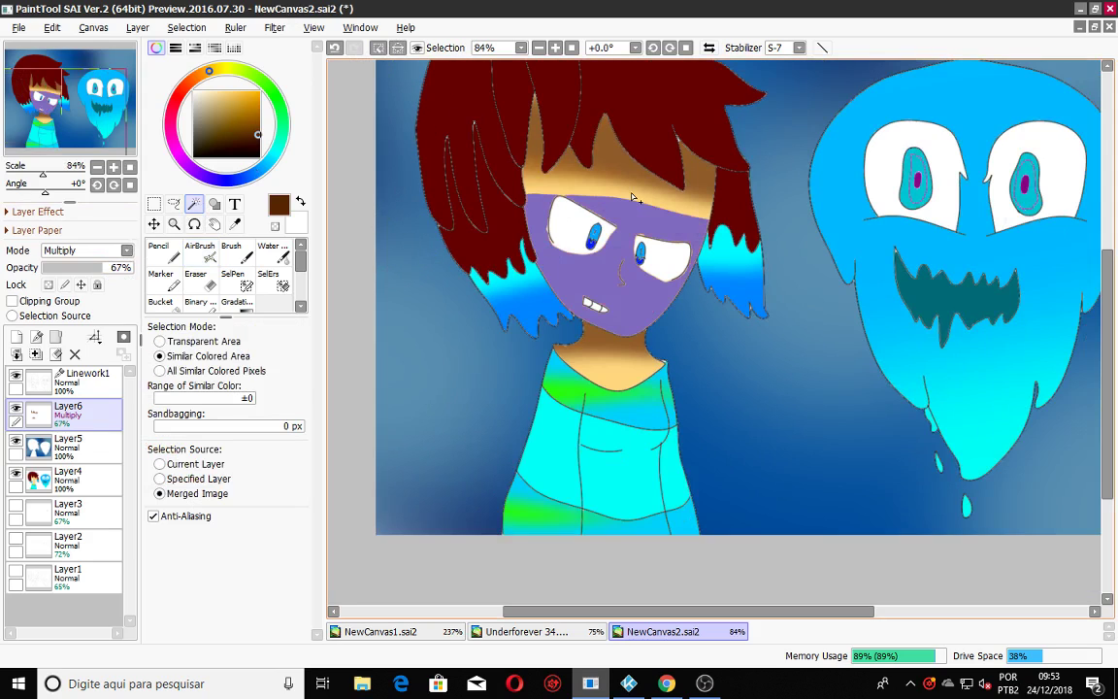
left_click(201, 251)
mouse_move(514, 208)
left_mouse_down()
mouse_move(637, 215)
mouse_move(476, 236)
mouse_move(563, 303)
left_mouse_up()
mouse_move(761, 320)
left_mouse_down()
mouse_move(617, 315)
mouse_move(528, 279)
mouse_move(738, 302)
mouse_move(761, 327)
mouse_move(618, 272)
mouse_move(611, 299)
mouse_move(626, 280)
mouse_move(618, 187)
mouse_move(596, 188)
mouse_move(673, 212)
mouse_move(607, 185)
mouse_move(618, 189)
mouse_move(441, 173)
left_mouse_up()
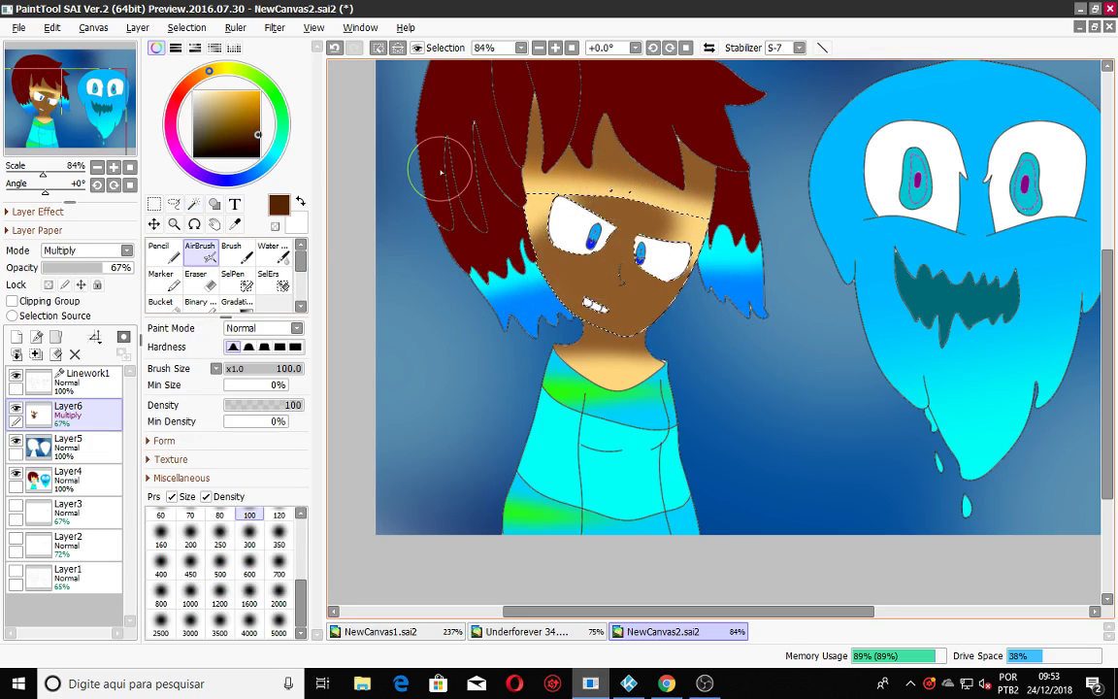
Extend the face selection upward over the light skin band above the boy's eyes using the SelPen at size 16.
left_click(270, 279)
scroll(447, 254, "up", 3)
left_click(231, 250)
left_click(232, 279)
left_click(280, 553)
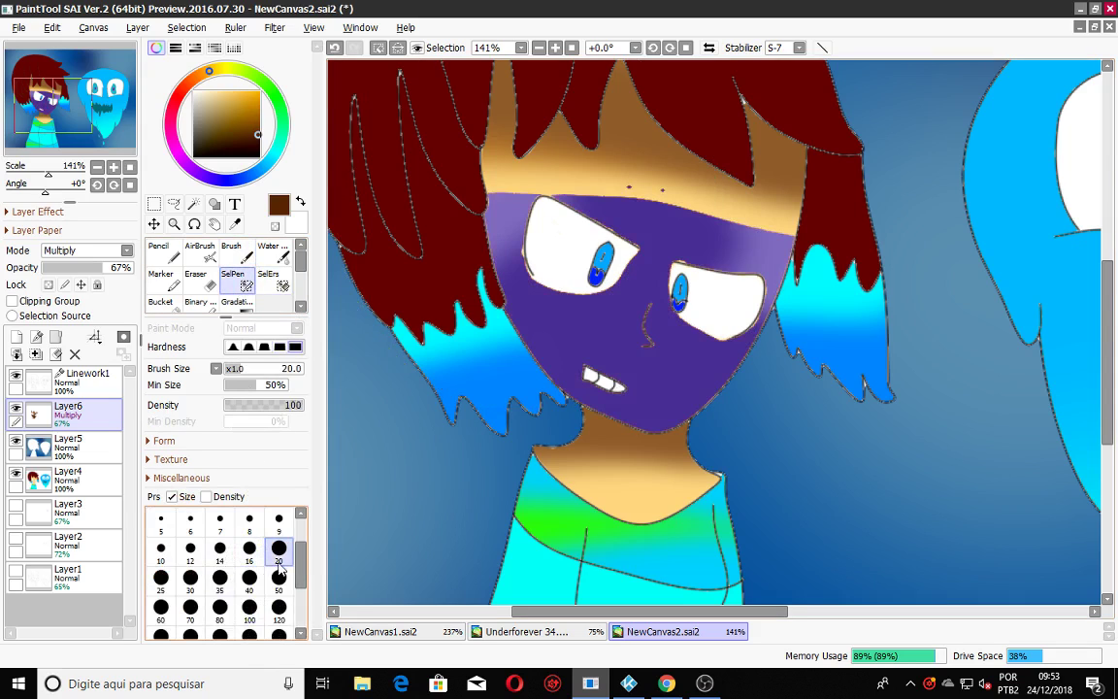
left_click(277, 582)
mouse_move(695, 209)
left_mouse_down()
mouse_move(598, 173)
mouse_move(480, 169)
mouse_move(634, 184)
mouse_move(760, 242)
mouse_move(776, 218)
left_mouse_up()
left_click(334, 47)
scroll(537, 188, "up", 3)
left_click(251, 547)
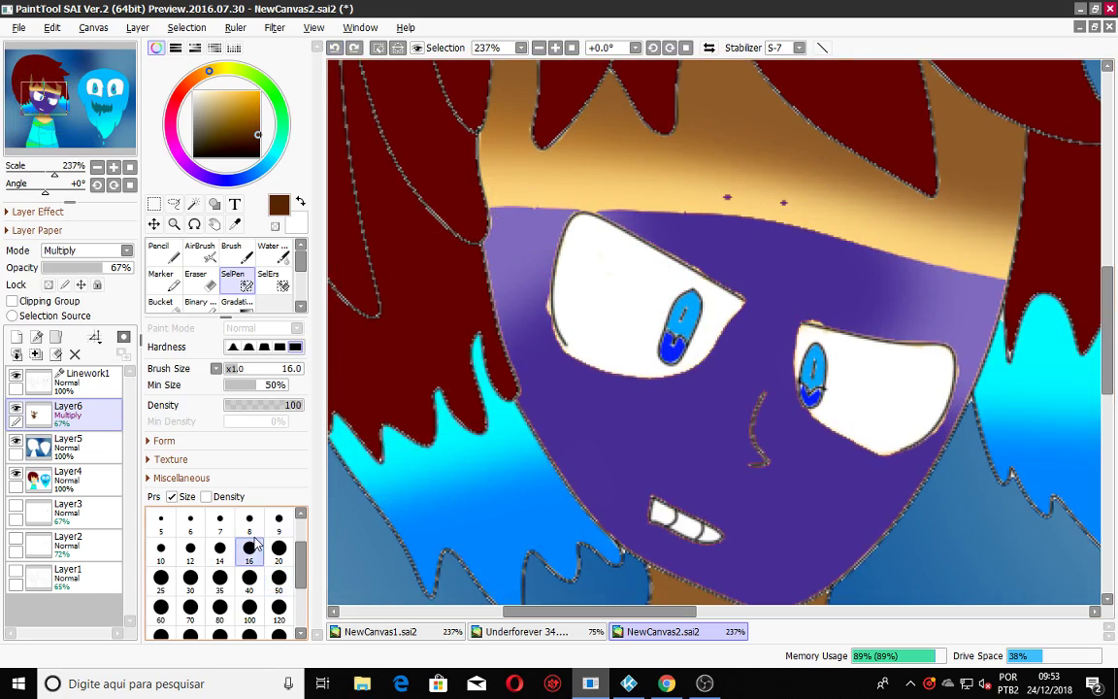
mouse_move(500, 163)
left_mouse_down()
mouse_move(507, 218)
mouse_move(495, 177)
mouse_move(511, 199)
mouse_move(693, 211)
mouse_move(967, 283)
left_mouse_up()
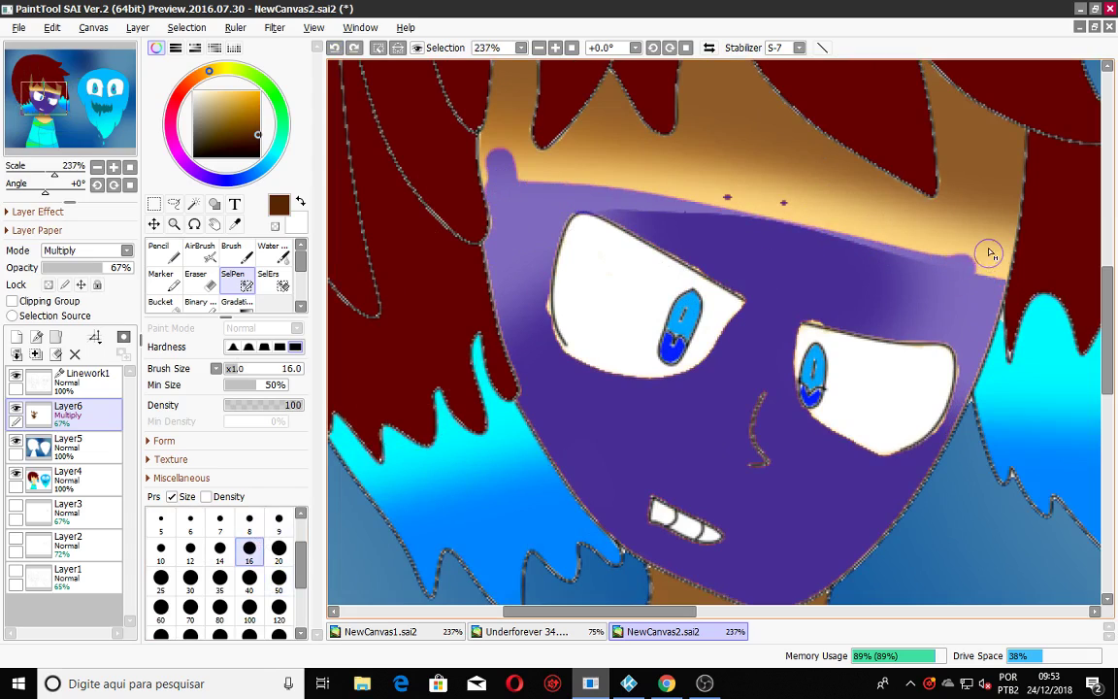
mouse_move(997, 238)
left_mouse_down()
mouse_move(918, 231)
mouse_move(650, 166)
mouse_move(547, 159)
mouse_move(517, 165)
left_mouse_up()
left_click_drag(736, 209, 981, 262)
Blend dark brown shading into the extended selection above the boy's eyes with the AirBrush at size 100, and clear the selection.
left_click(200, 253)
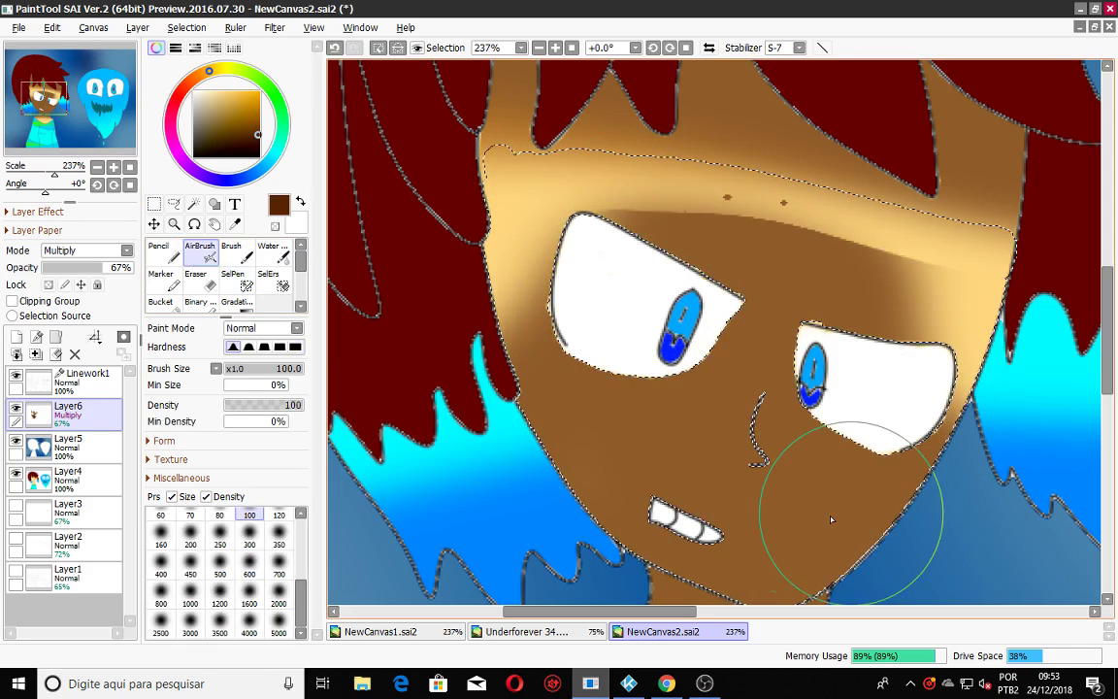
scroll(723, 315, "down", 3)
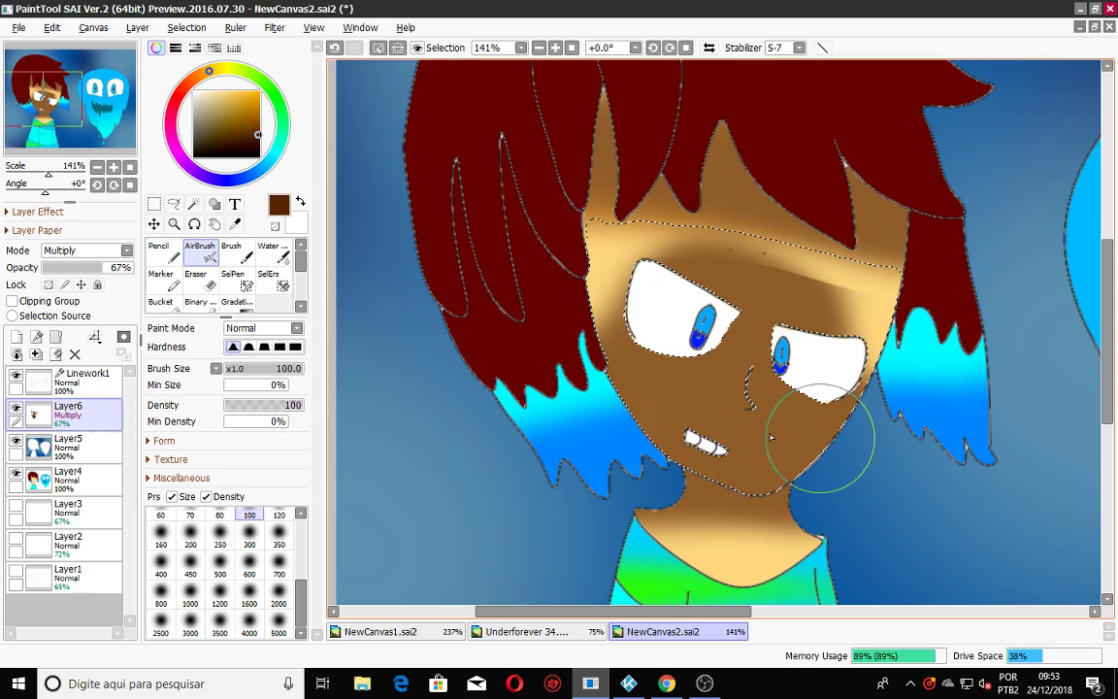
key("ctrl+d")
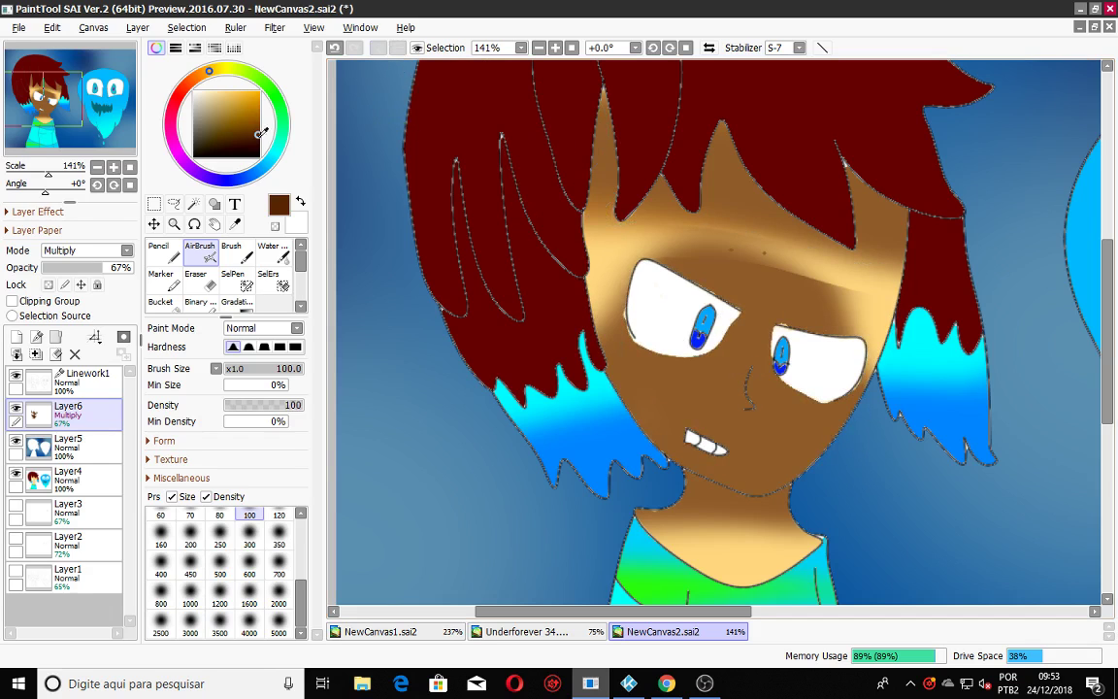
Select the middle of the boy's shirt from below the collar to the canvas bottom, using the Magic Wand and the SelPen at size 100.
left_click(195, 207)
scroll(820, 405, "down", 5)
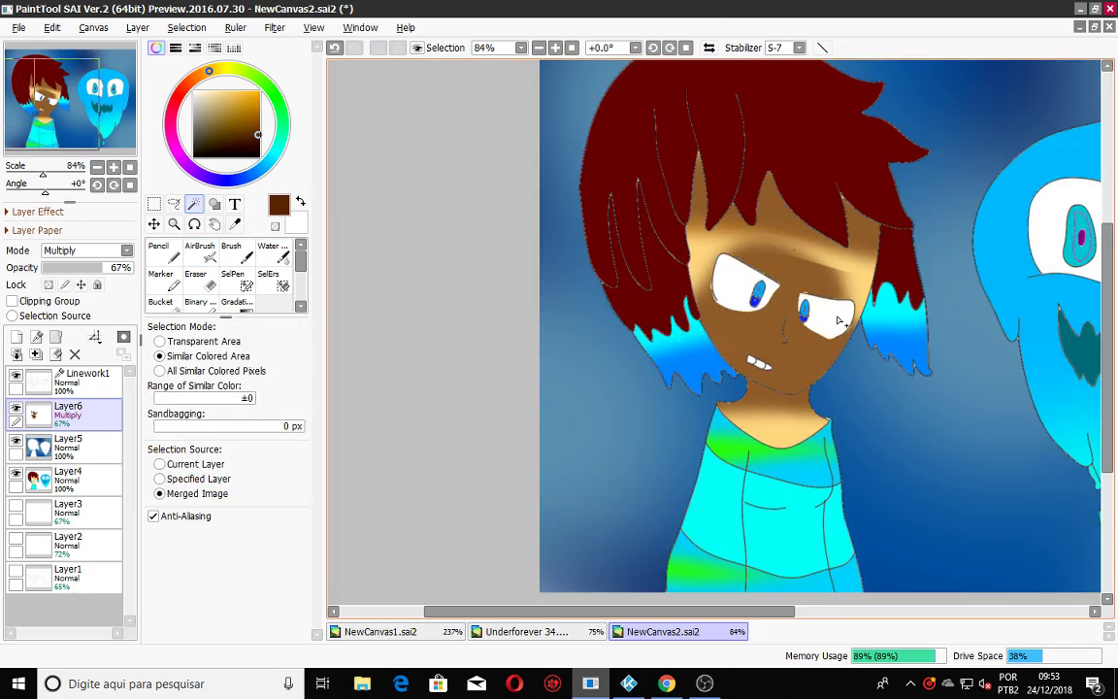
scroll(820, 405, "up", 2)
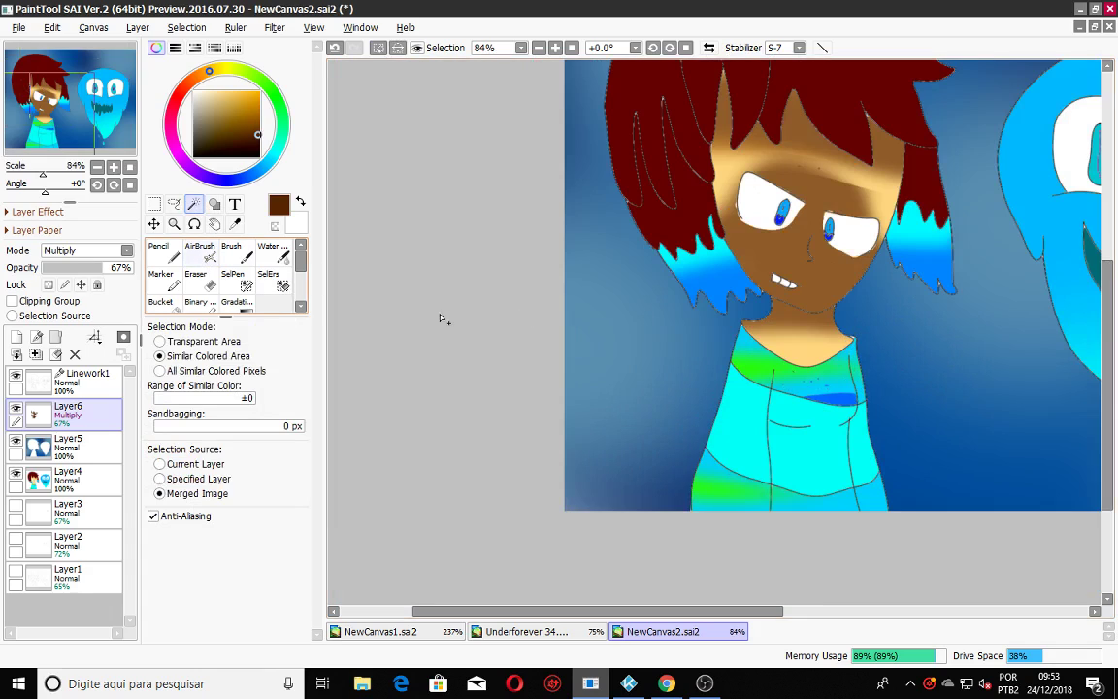
left_click(233, 279)
left_click(251, 633)
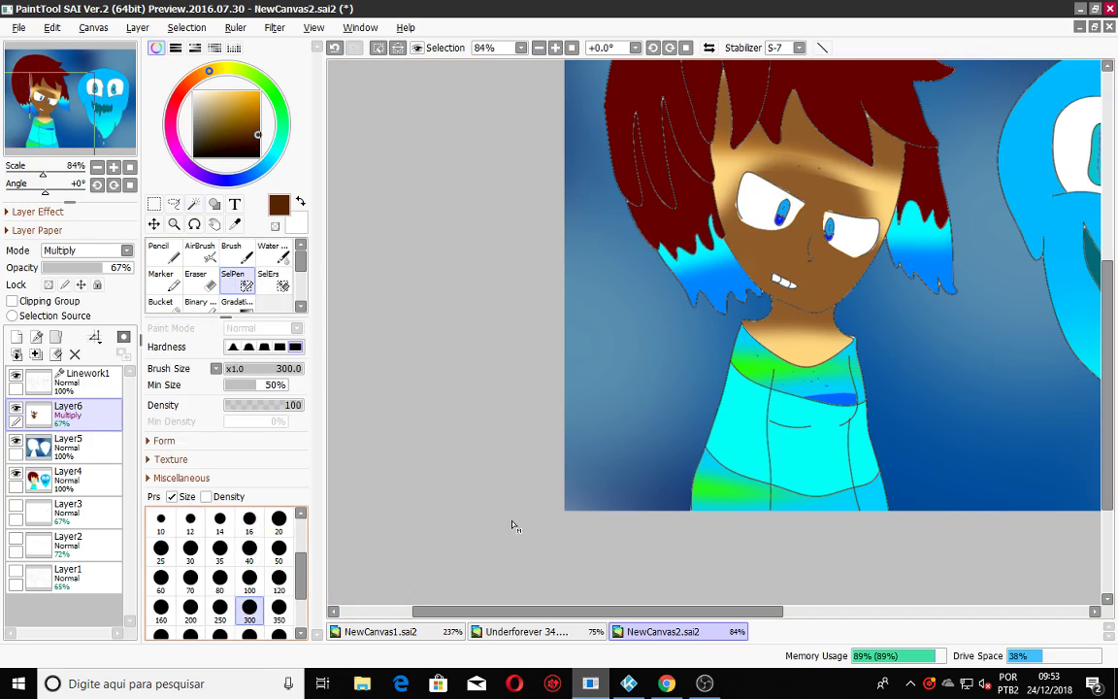
left_click(250, 576)
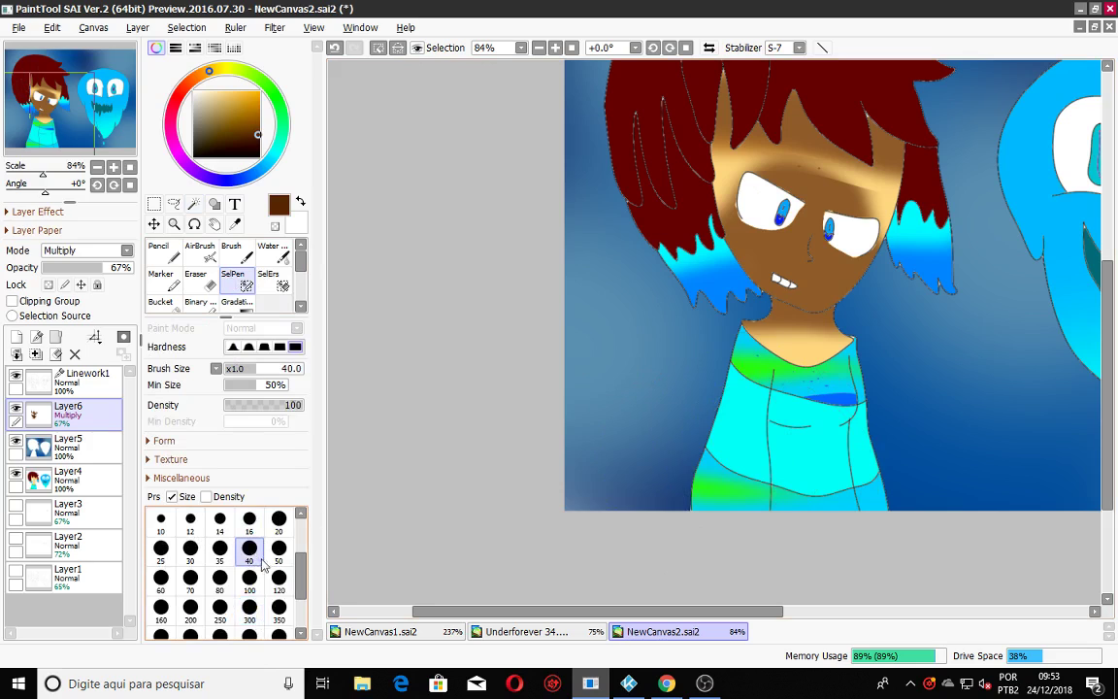
mouse_move(802, 367)
left_mouse_down()
mouse_move(804, 524)
mouse_move(792, 572)
left_mouse_up()
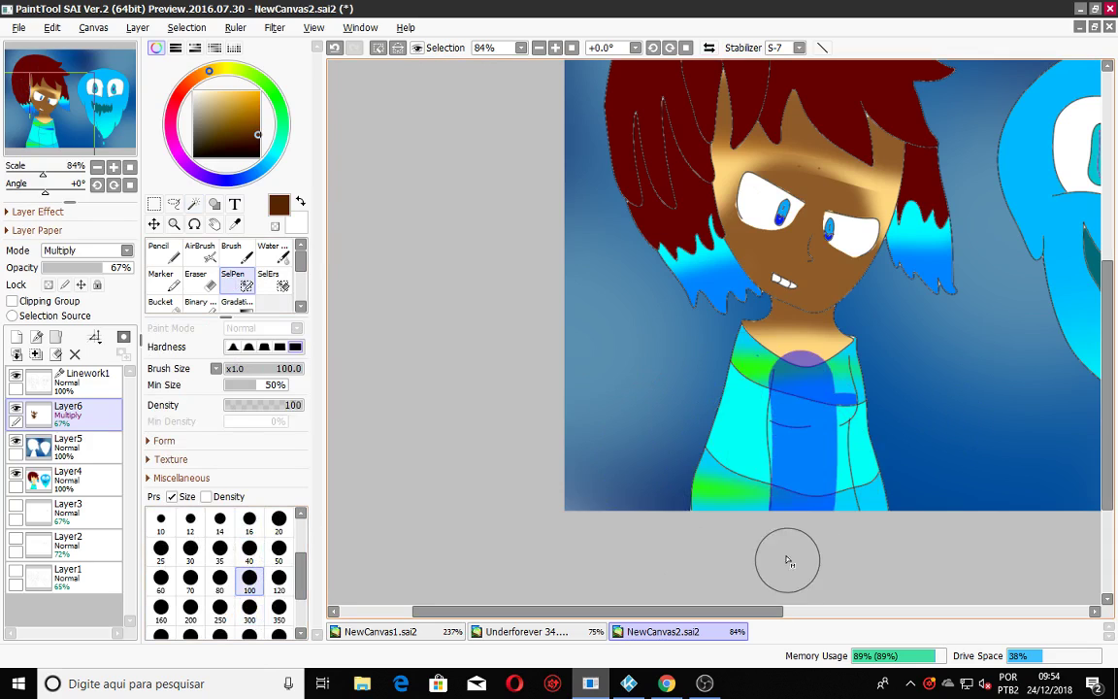
left_click(335, 47)
mouse_move(804, 408)
left_mouse_down()
mouse_move(806, 541)
mouse_move(751, 534)
mouse_move(755, 395)
mouse_move(829, 516)
mouse_move(848, 445)
mouse_move(834, 414)
mouse_move(767, 424)
mouse_move(765, 406)
mouse_move(791, 394)
mouse_move(845, 413)
mouse_move(855, 473)
left_mouse_up()
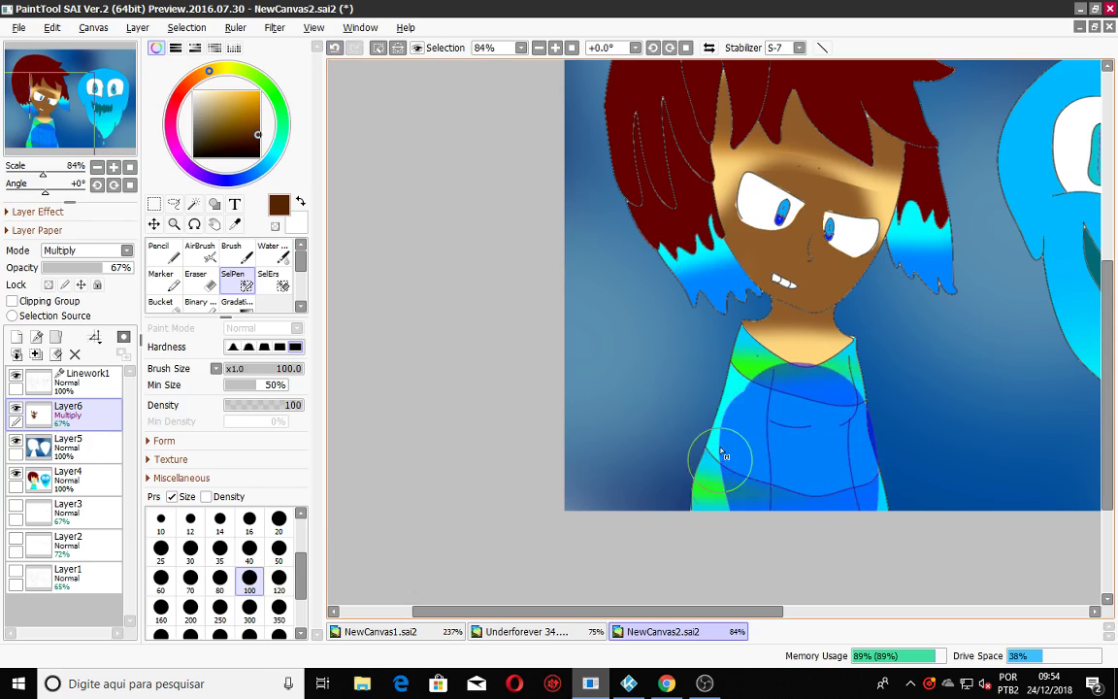
left_click_drag(739, 496, 761, 546)
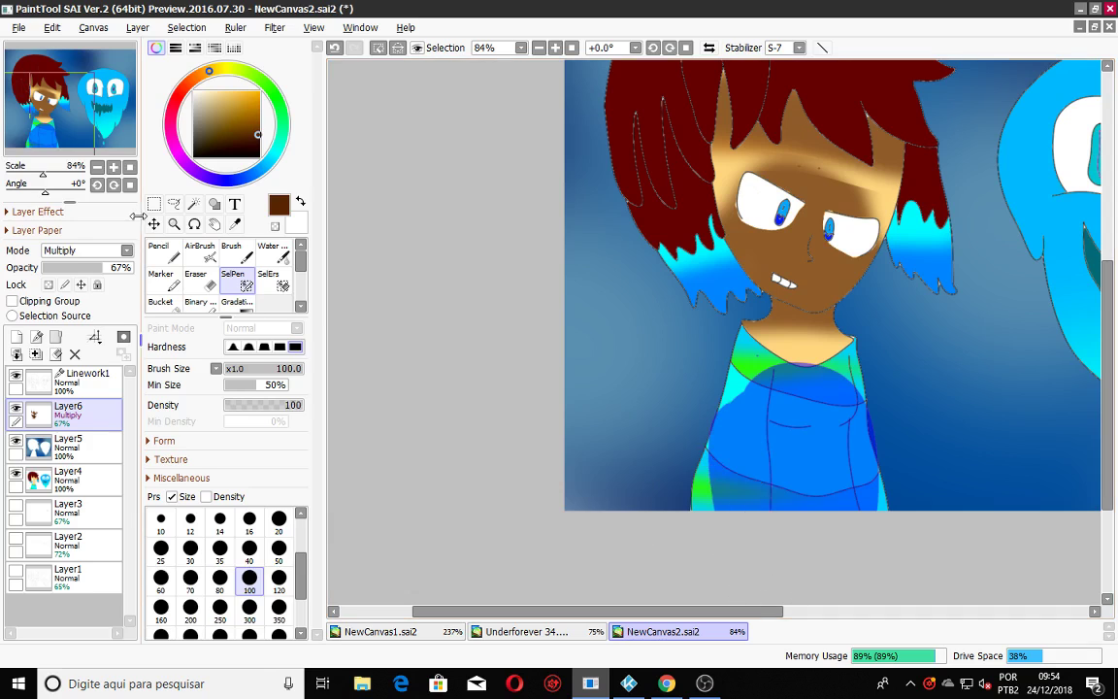
Shade the selected middle of the boy's shirt with dark blue using the AirBrush at size 100, and clear the selection.
left_click(200, 255)
left_click(262, 168)
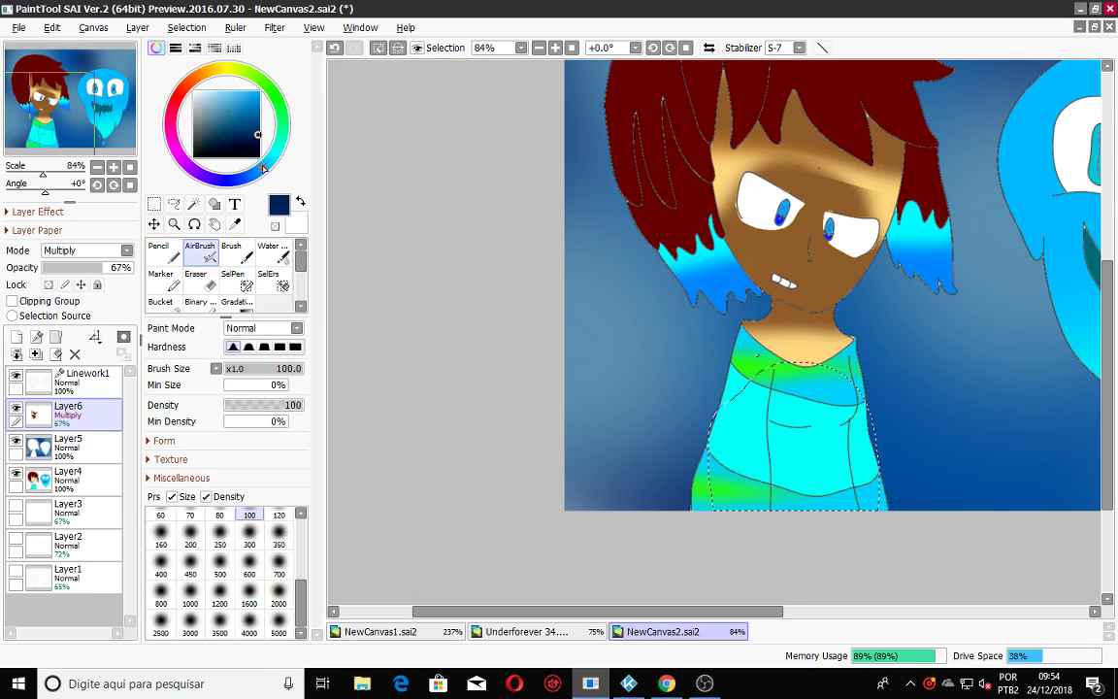
left_click(257, 125)
mouse_move(815, 378)
left_mouse_down()
mouse_move(774, 369)
mouse_move(794, 610)
mouse_move(765, 313)
mouse_move(848, 559)
mouse_move(760, 303)
left_mouse_up()
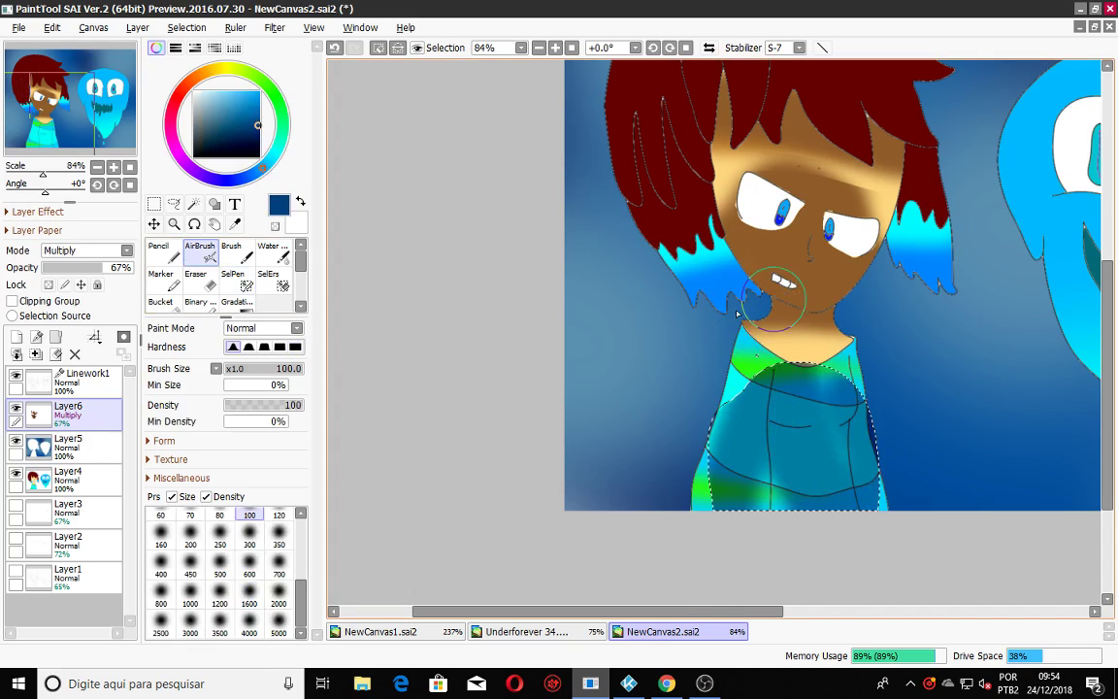
left_click_drag(880, 540, 833, 381)
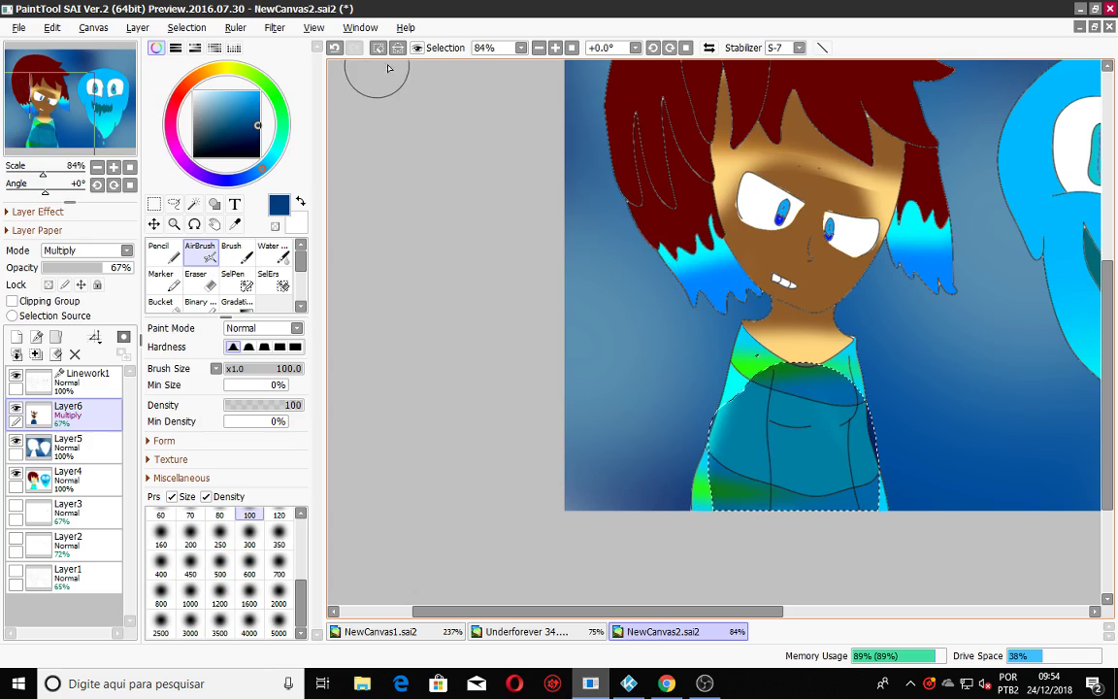
Select the bands of blue around the melting face's eyes and across its mouth with the Magic Wand.
left_click(193, 203)
scroll(909, 351, "down", 4)
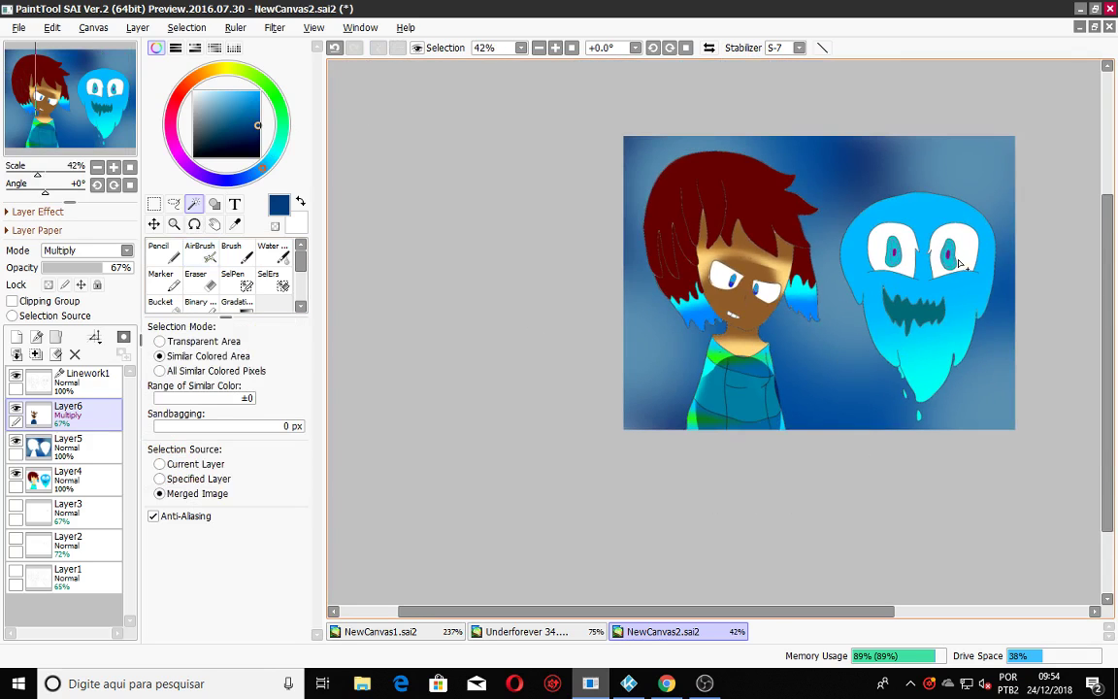
scroll(961, 250, "up", 4)
left_click(813, 177)
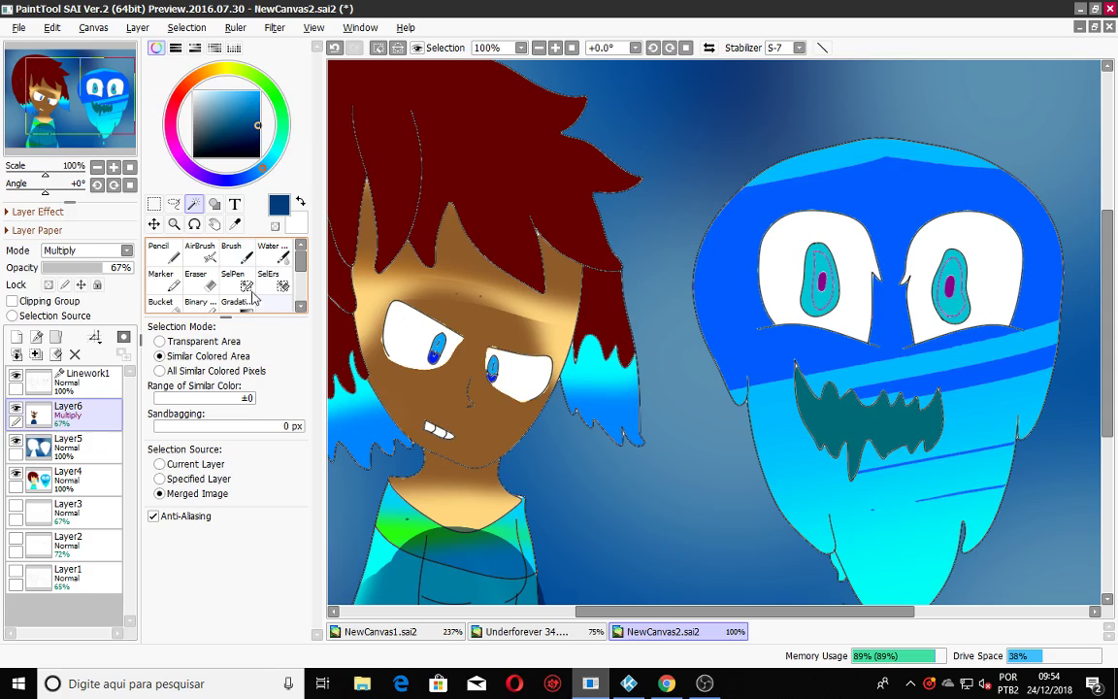
Shade the selected bands of the melting face with dark blue using the AirBrush at size 100, and clear the selection.
left_click(194, 250)
mouse_move(1050, 185)
left_mouse_down()
mouse_move(856, 376)
mouse_move(854, 407)
left_mouse_up()
mouse_move(1082, 327)
left_mouse_down()
mouse_move(439, 324)
mouse_move(481, 173)
mouse_move(1114, 264)
mouse_move(532, 296)
mouse_move(936, 224)
mouse_move(752, 359)
mouse_move(1060, 223)
mouse_move(720, 278)
left_mouse_up()
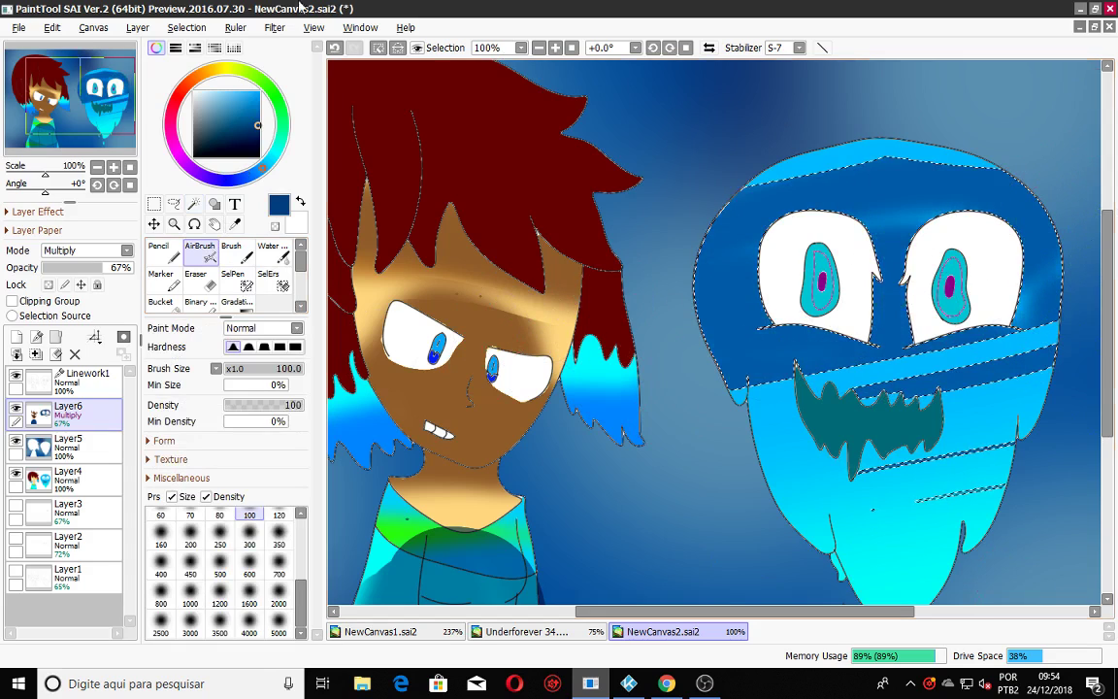
left_click(378, 47)
scroll(510, 138, "down", 2)
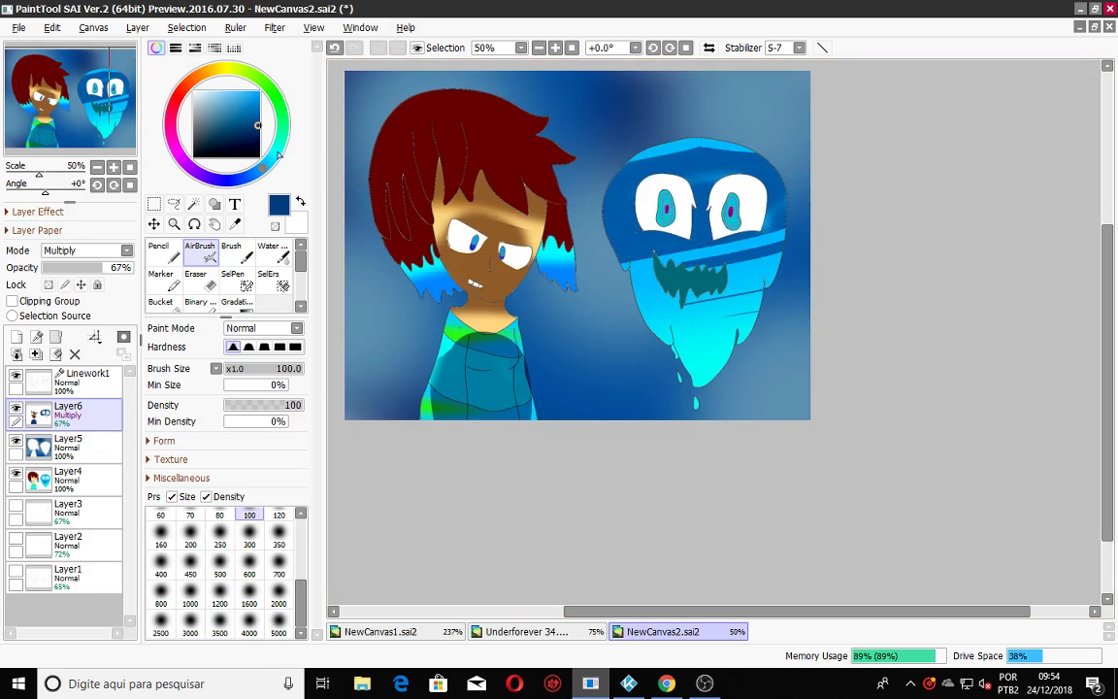
left_click_drag(1114, 442, 1114, 409)
left_click_drag(1021, 612, 960, 624)
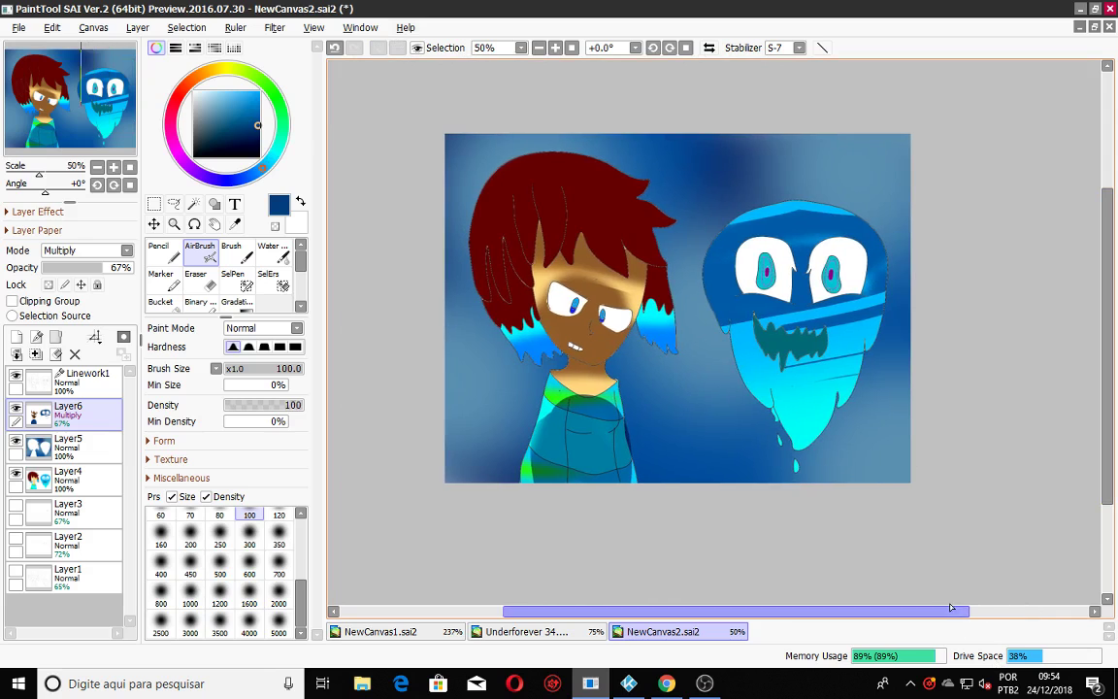
mouse_move(716, 687)
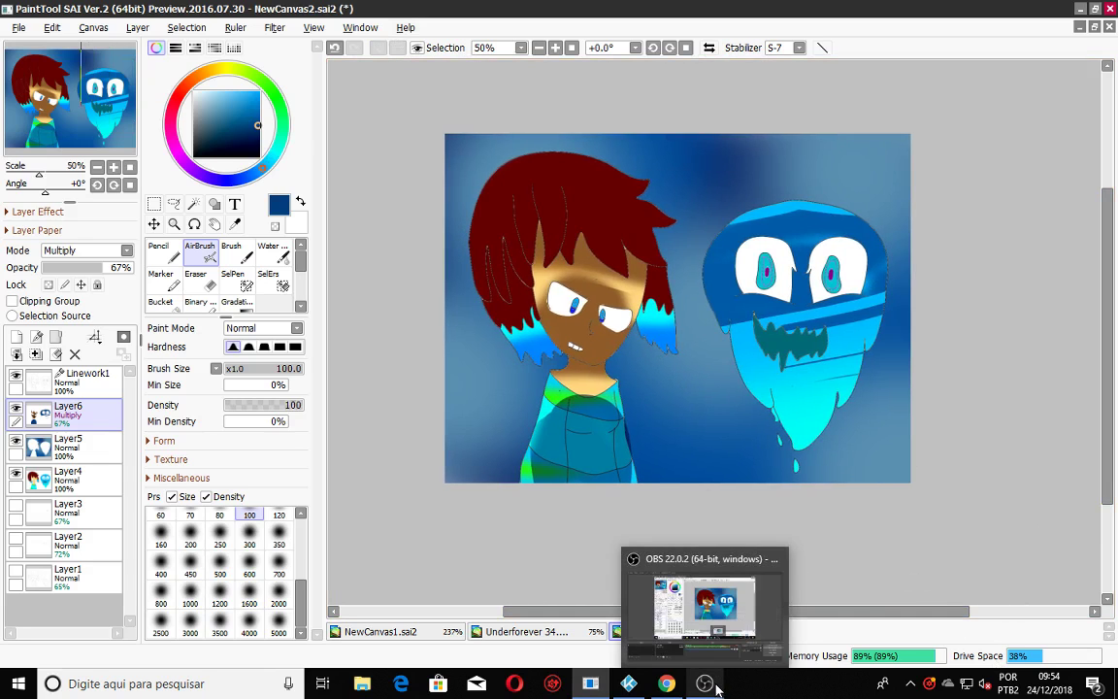